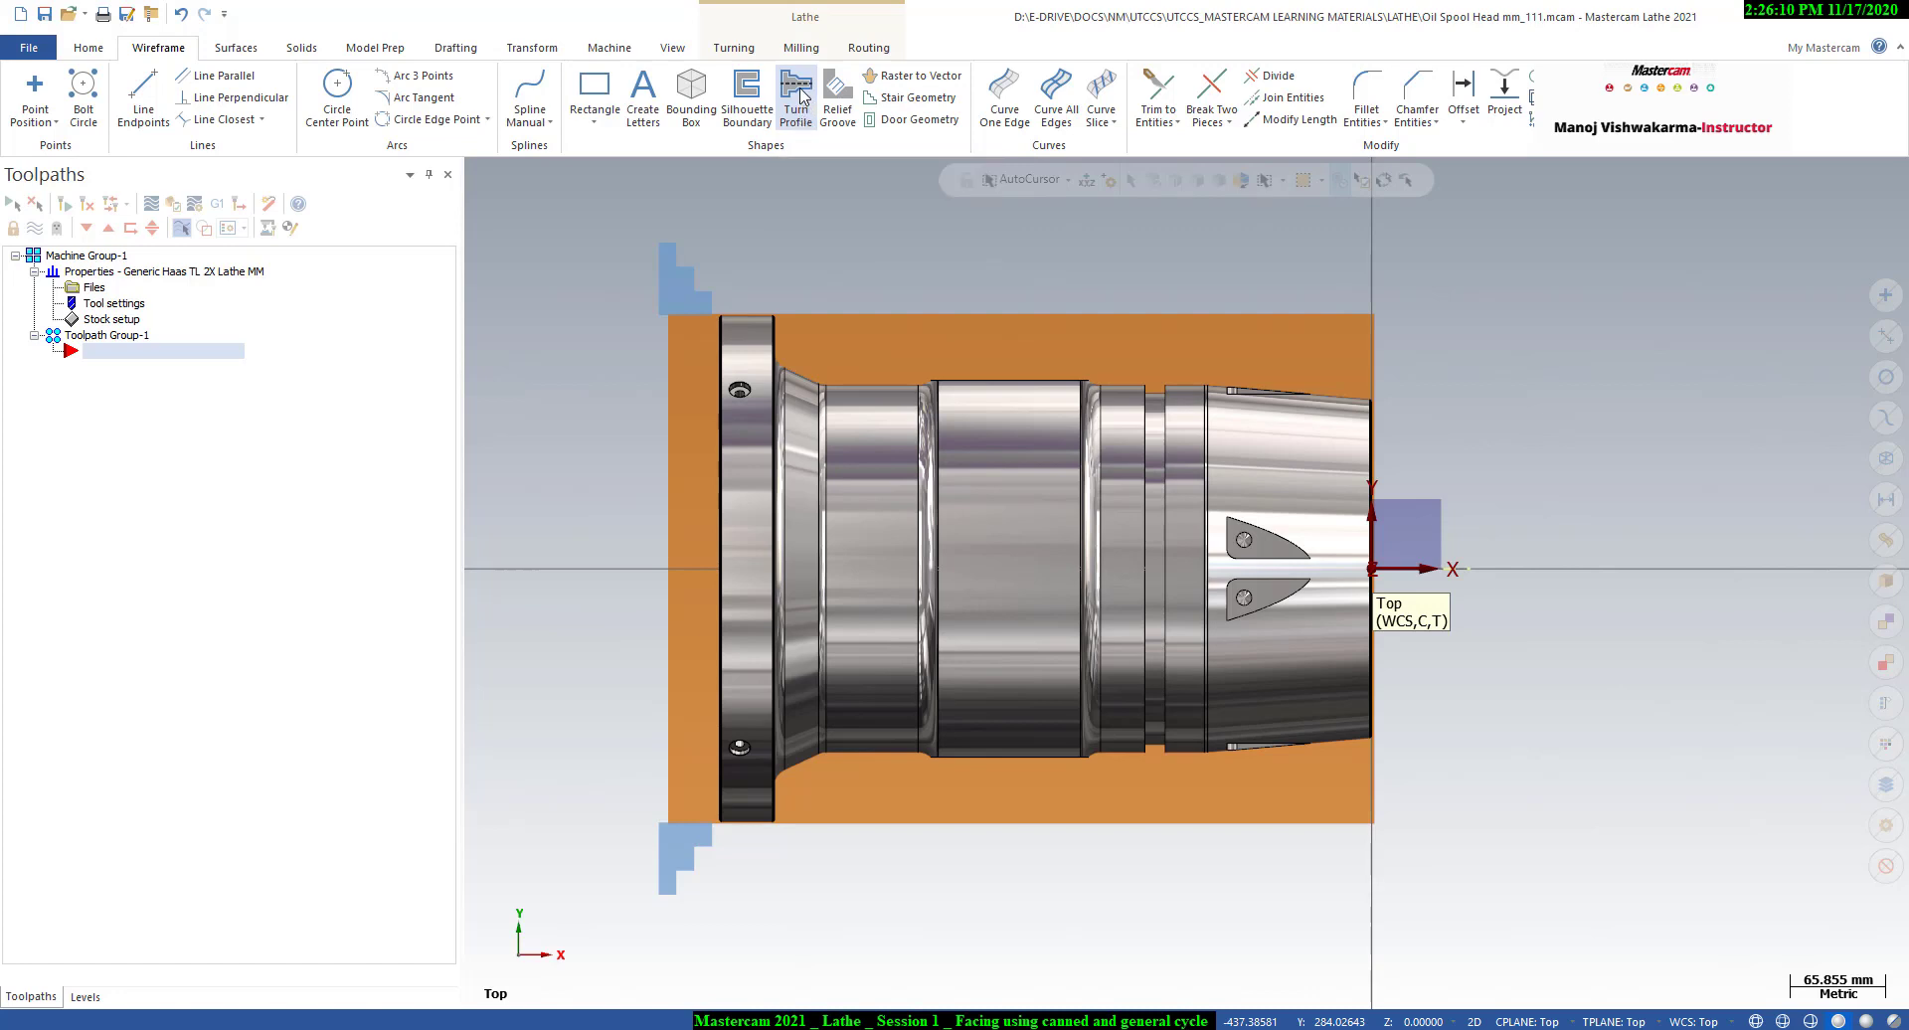
- Create the upper turn profile of the solid spool head using the Spin method and a 0.01 tolerance
{"action": "left_click", "coordinate": [797, 96]}
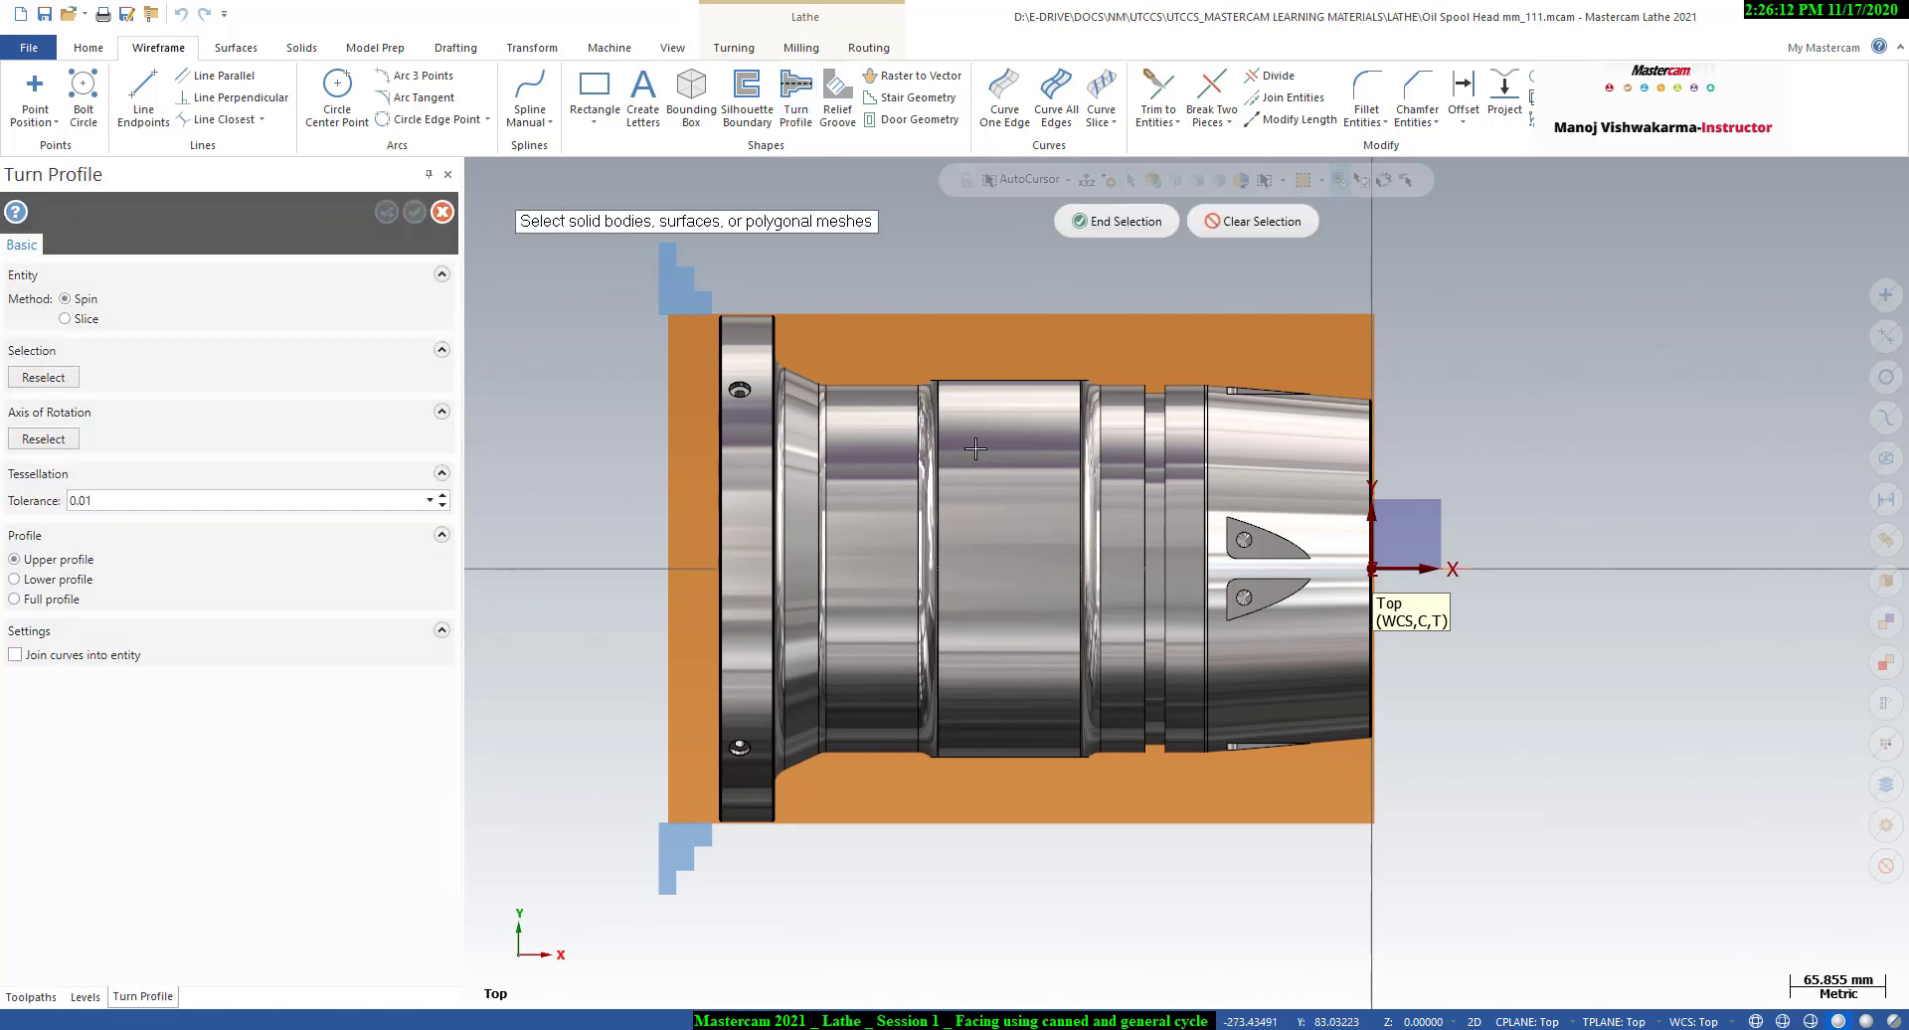
{"action": "left_click", "coordinate": [976, 449]}
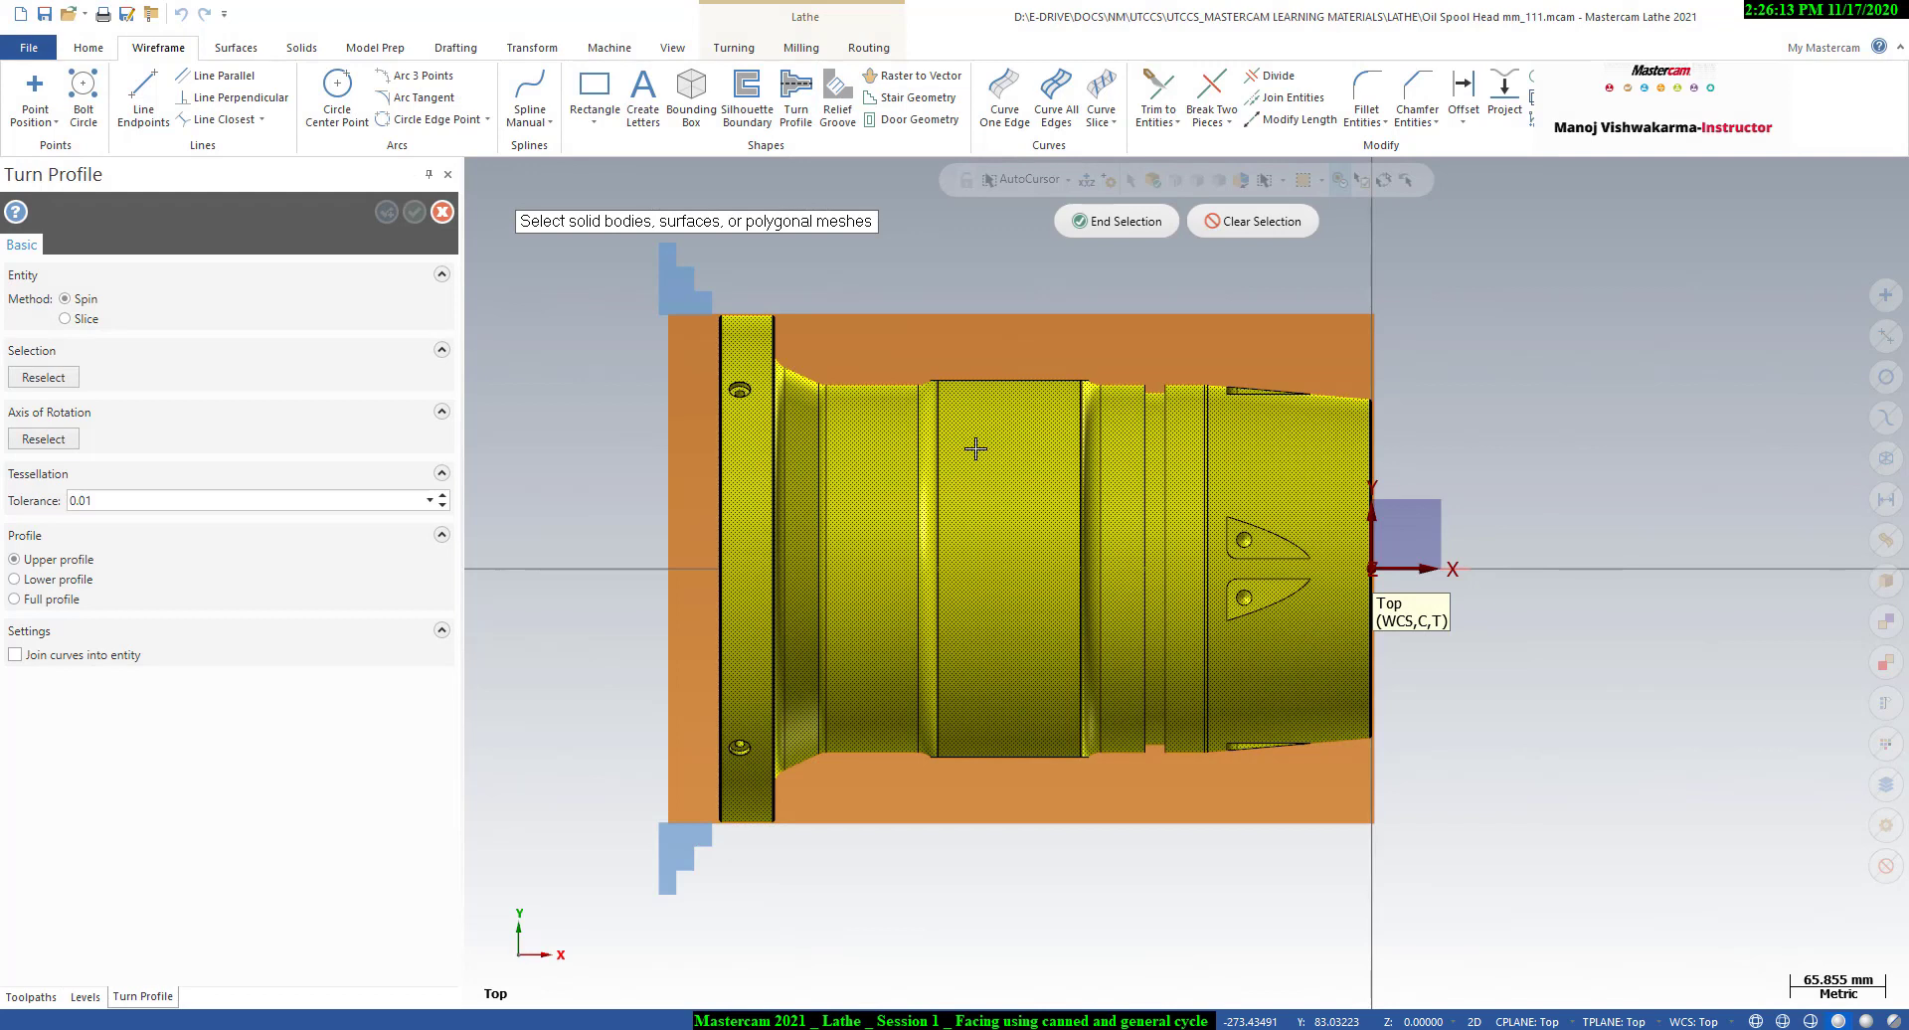
{"action": "left_click", "coordinate": [1126, 223]}
{"action": "left_click", "coordinate": [418, 216]}
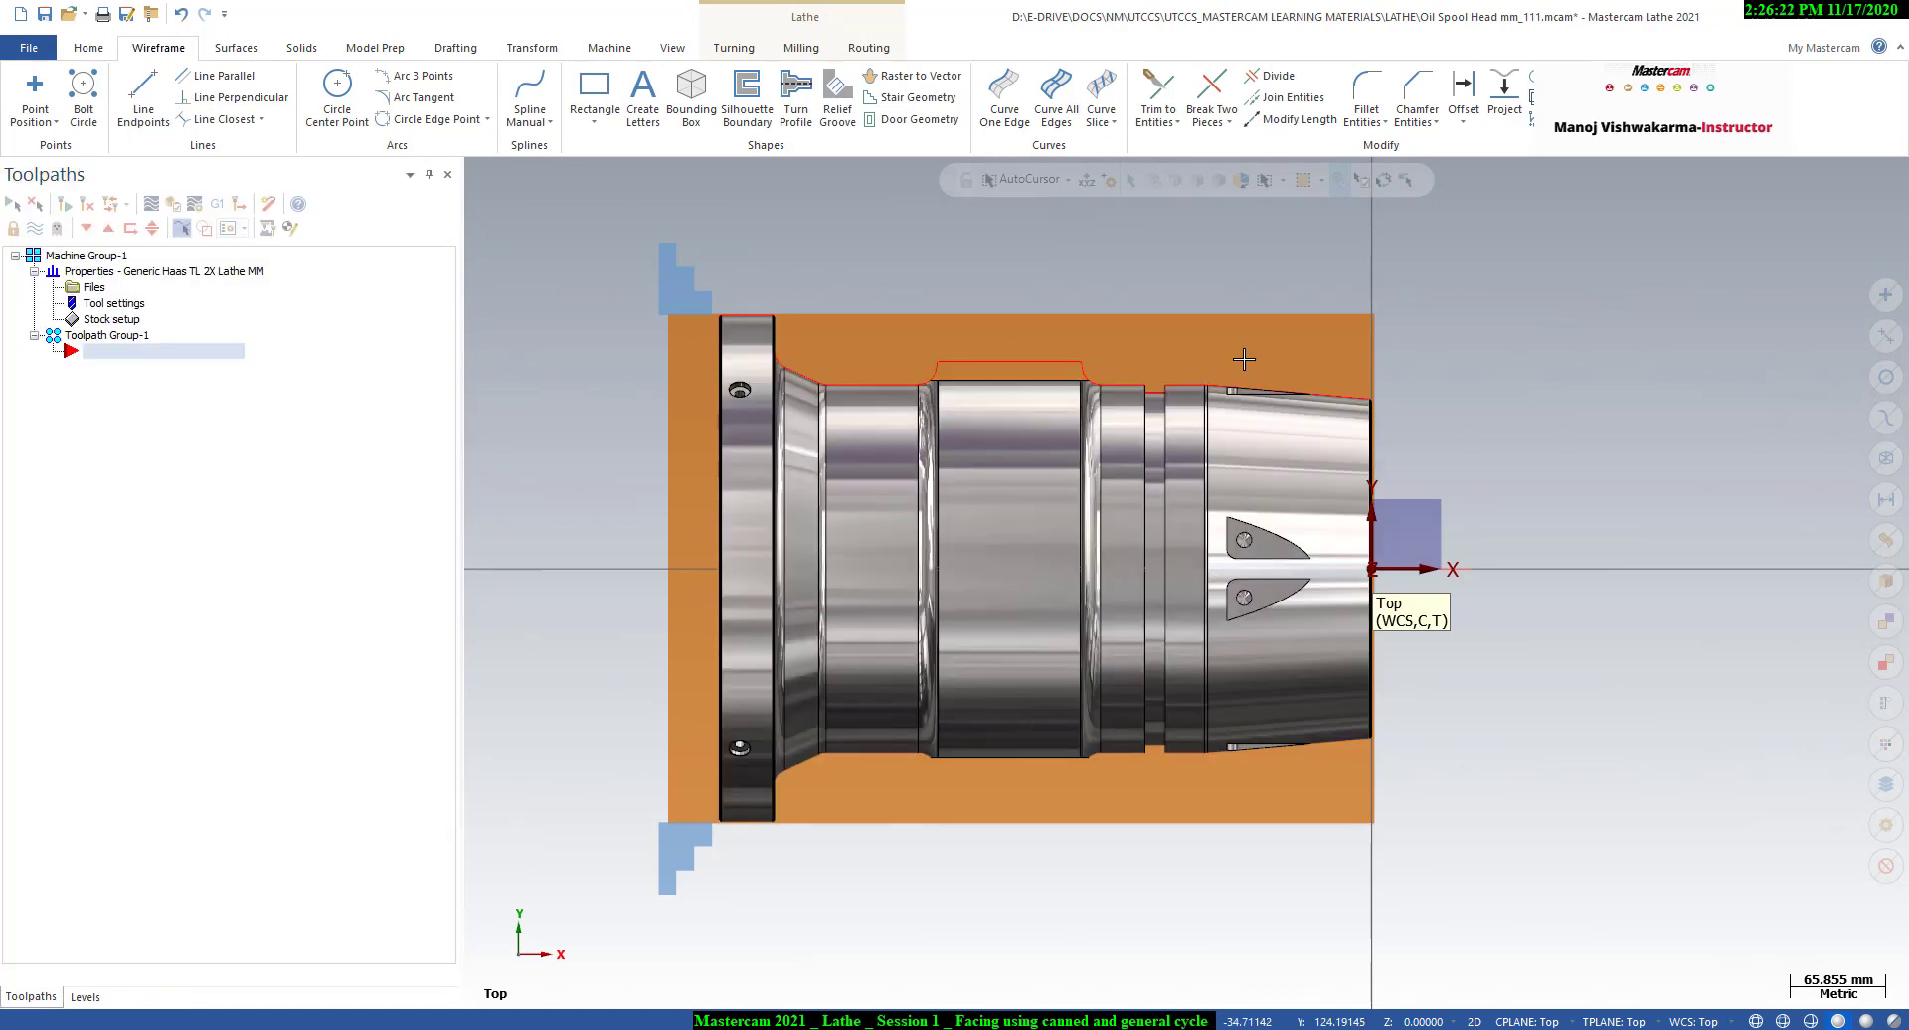
- Select the turn profile wireframe and assign it a thicker line width
{"action": "left_click_drag", "start_coordinate": [624, 278], "coordinate": [1013, 484]}
{"action": "middle_click_drag", "start_coordinate": [1449, 587], "coordinate": [1030, 277]}
{"action": "right_click", "coordinate": [1029, 277]}
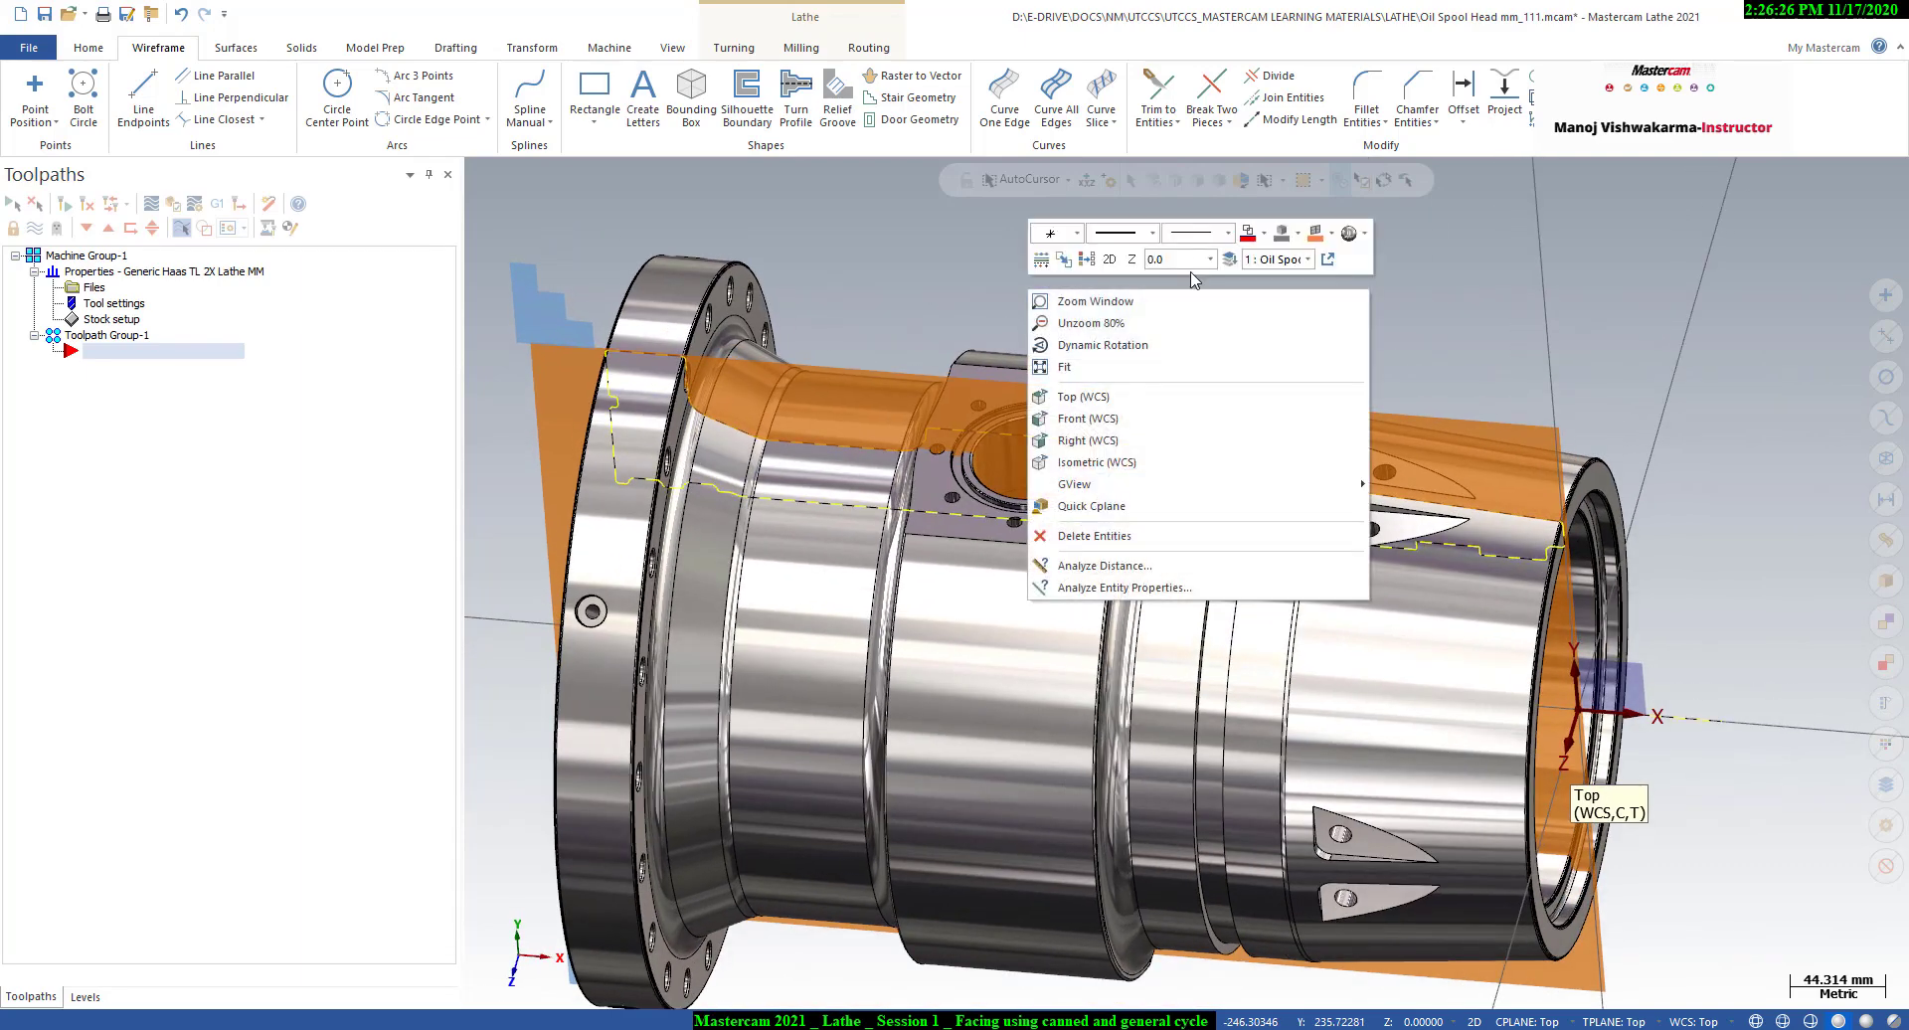
{"action": "left_click", "coordinate": [1228, 232]}
{"action": "left_click", "coordinate": [1204, 346]}
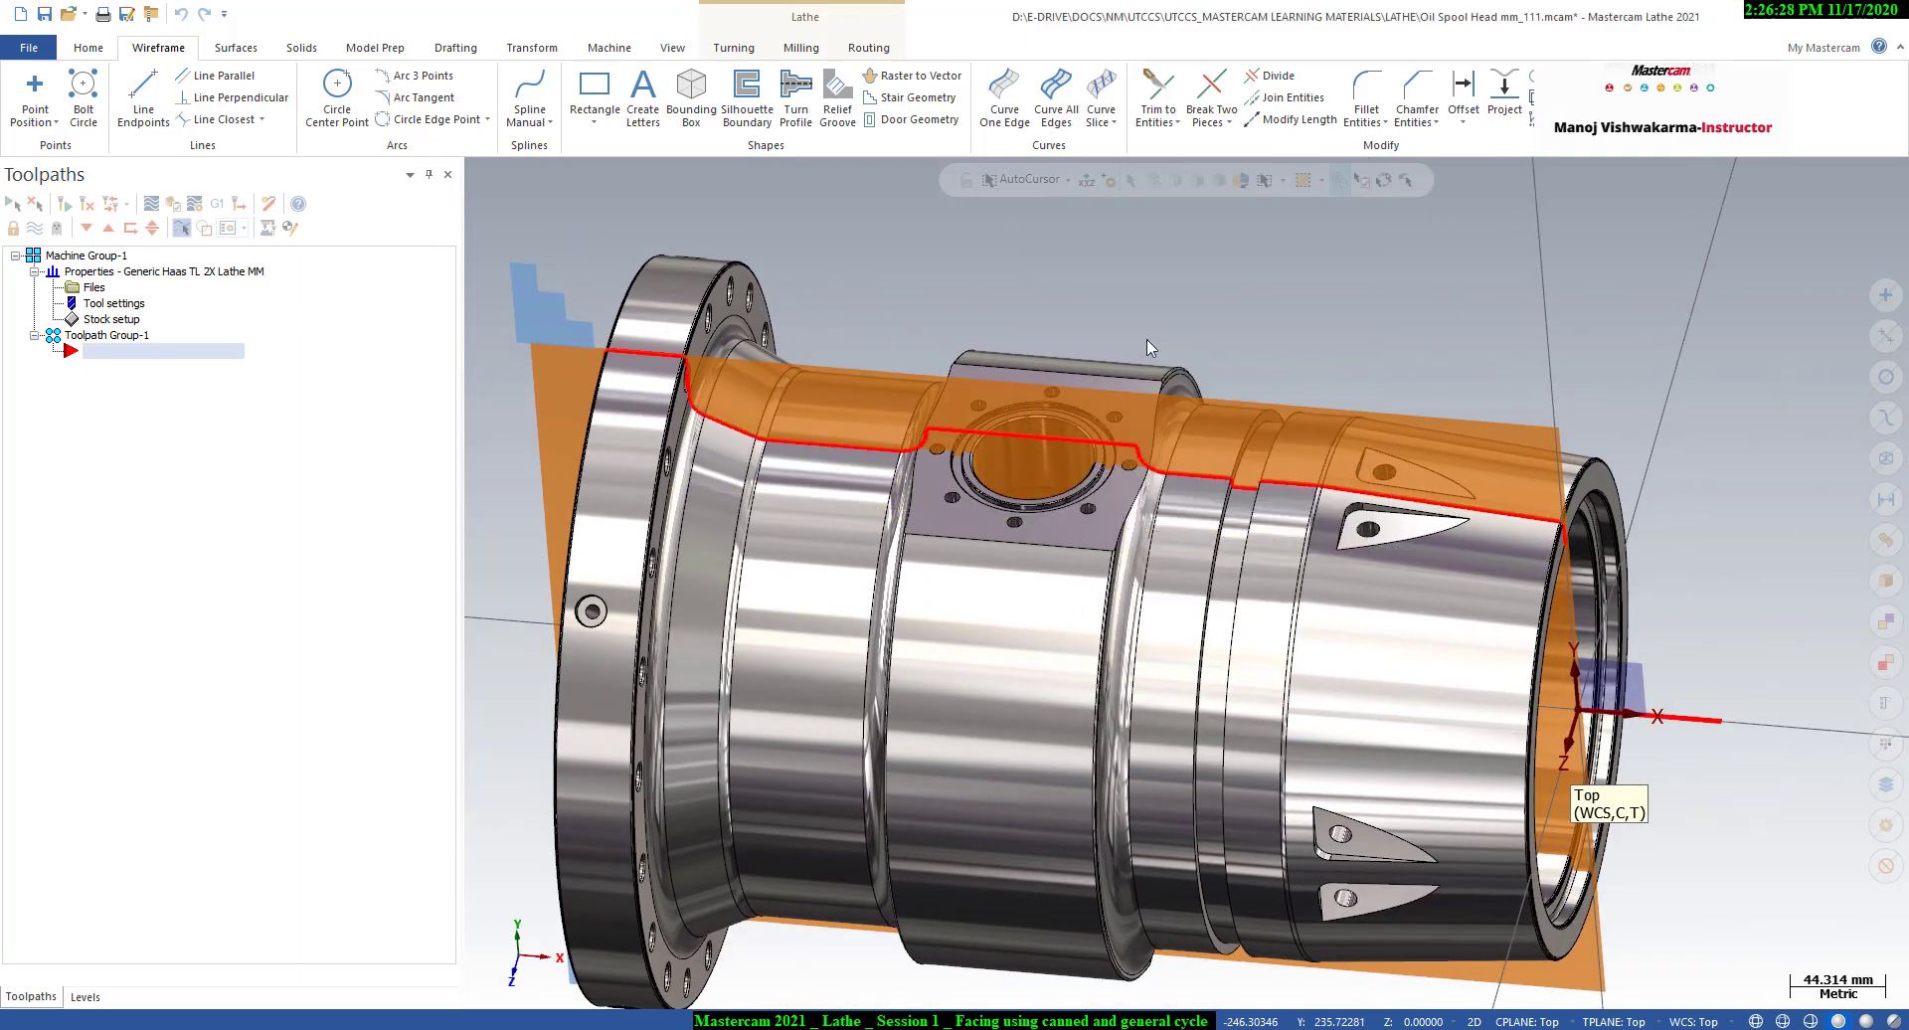
{"action": "right_click", "coordinate": [1420, 309]}
{"action": "key", "text": "Escape"}
{"action": "key", "text": "alt+1"}
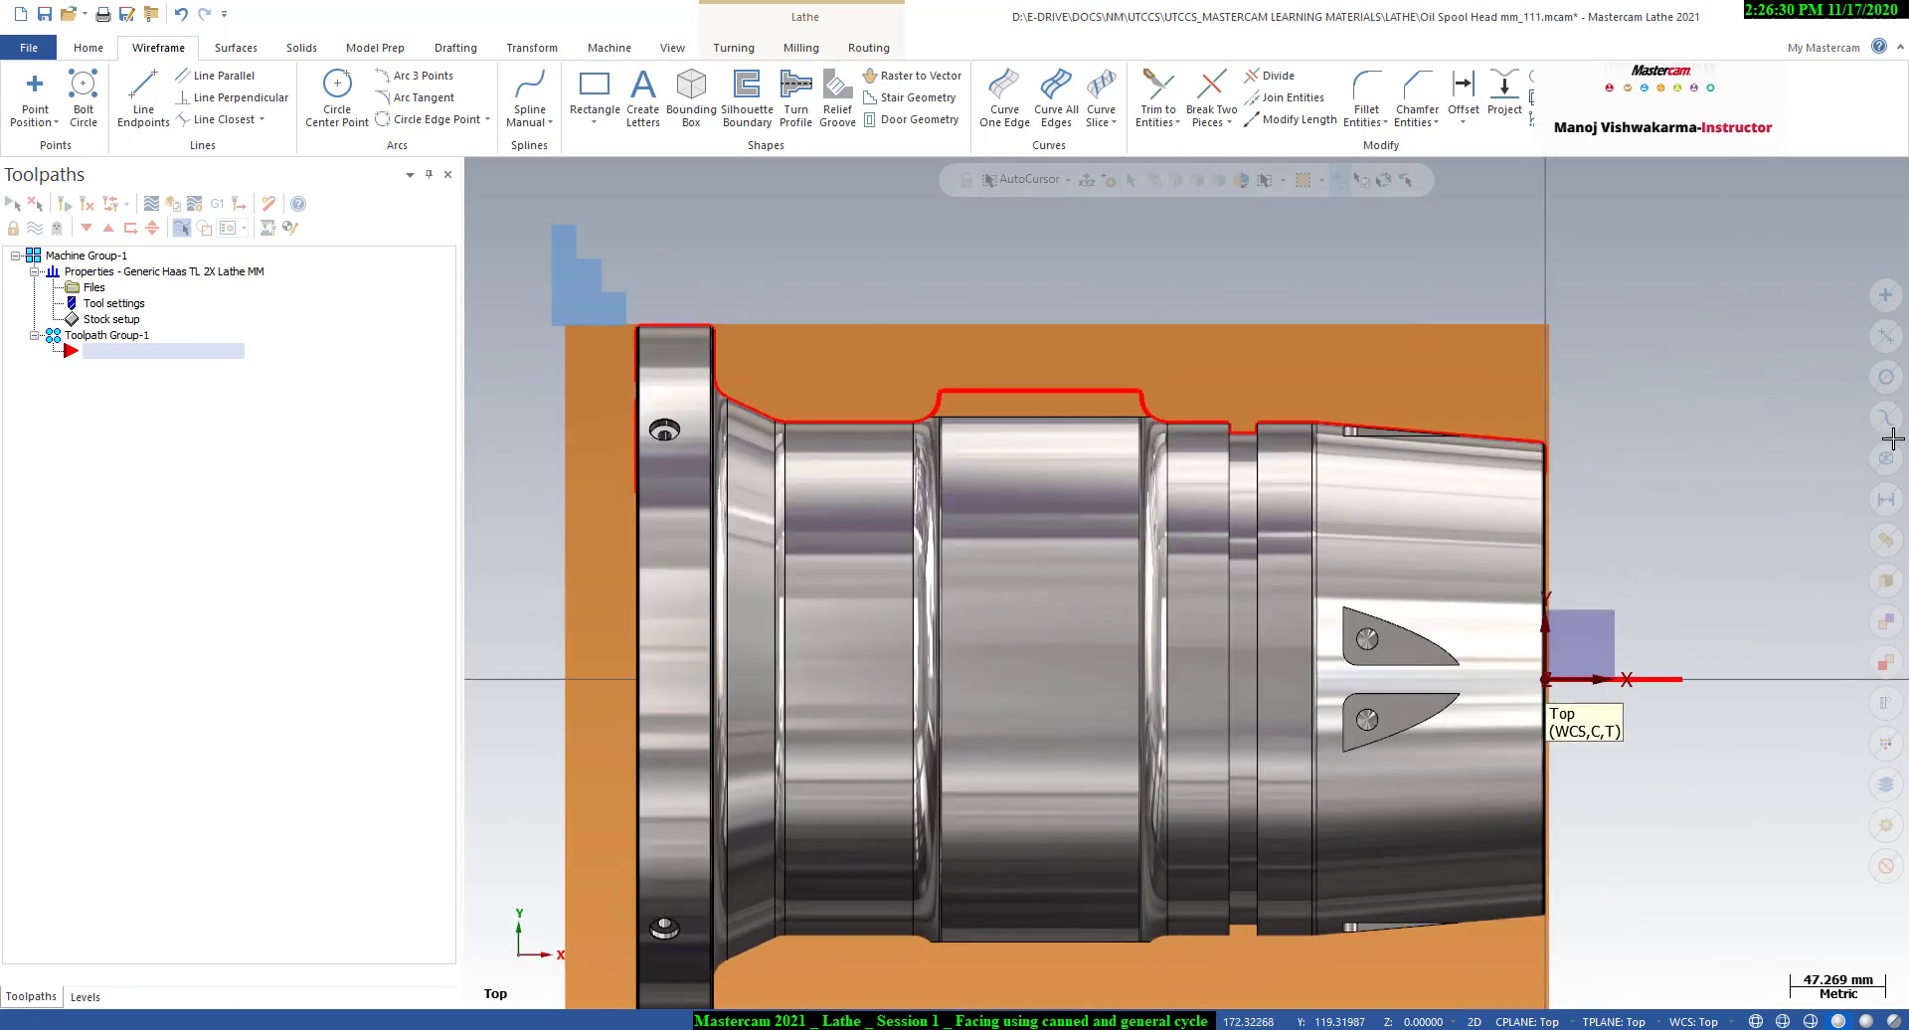
{"action": "left_click", "coordinate": [1887, 336]}
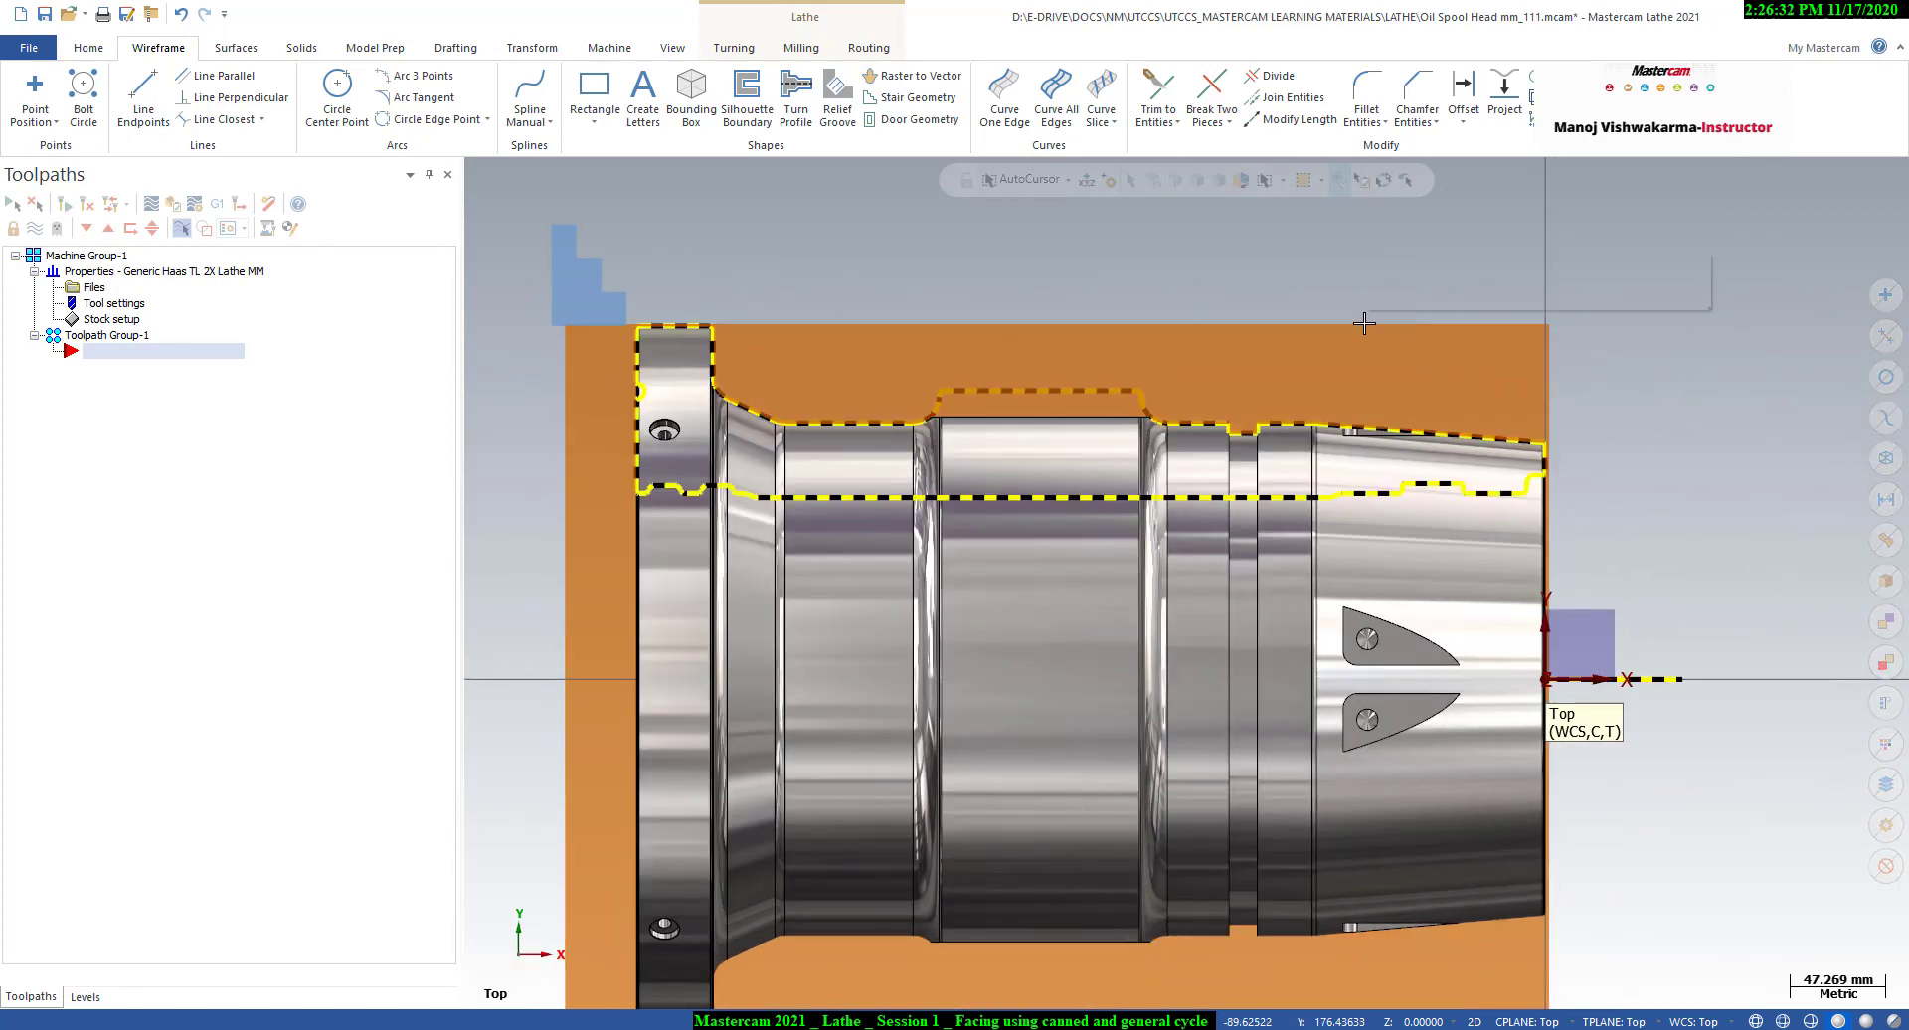
{"action": "right_click", "coordinate": [1412, 359]}
{"action": "key", "text": "Escape"}
{"action": "key", "text": "Escape"}
- Examine the stock allowance between the stock's front face and the front end of the turn profile
{"action": "scroll", "coordinate": [998, 299], "scroll_direction": "down", "scroll_amount": 2}
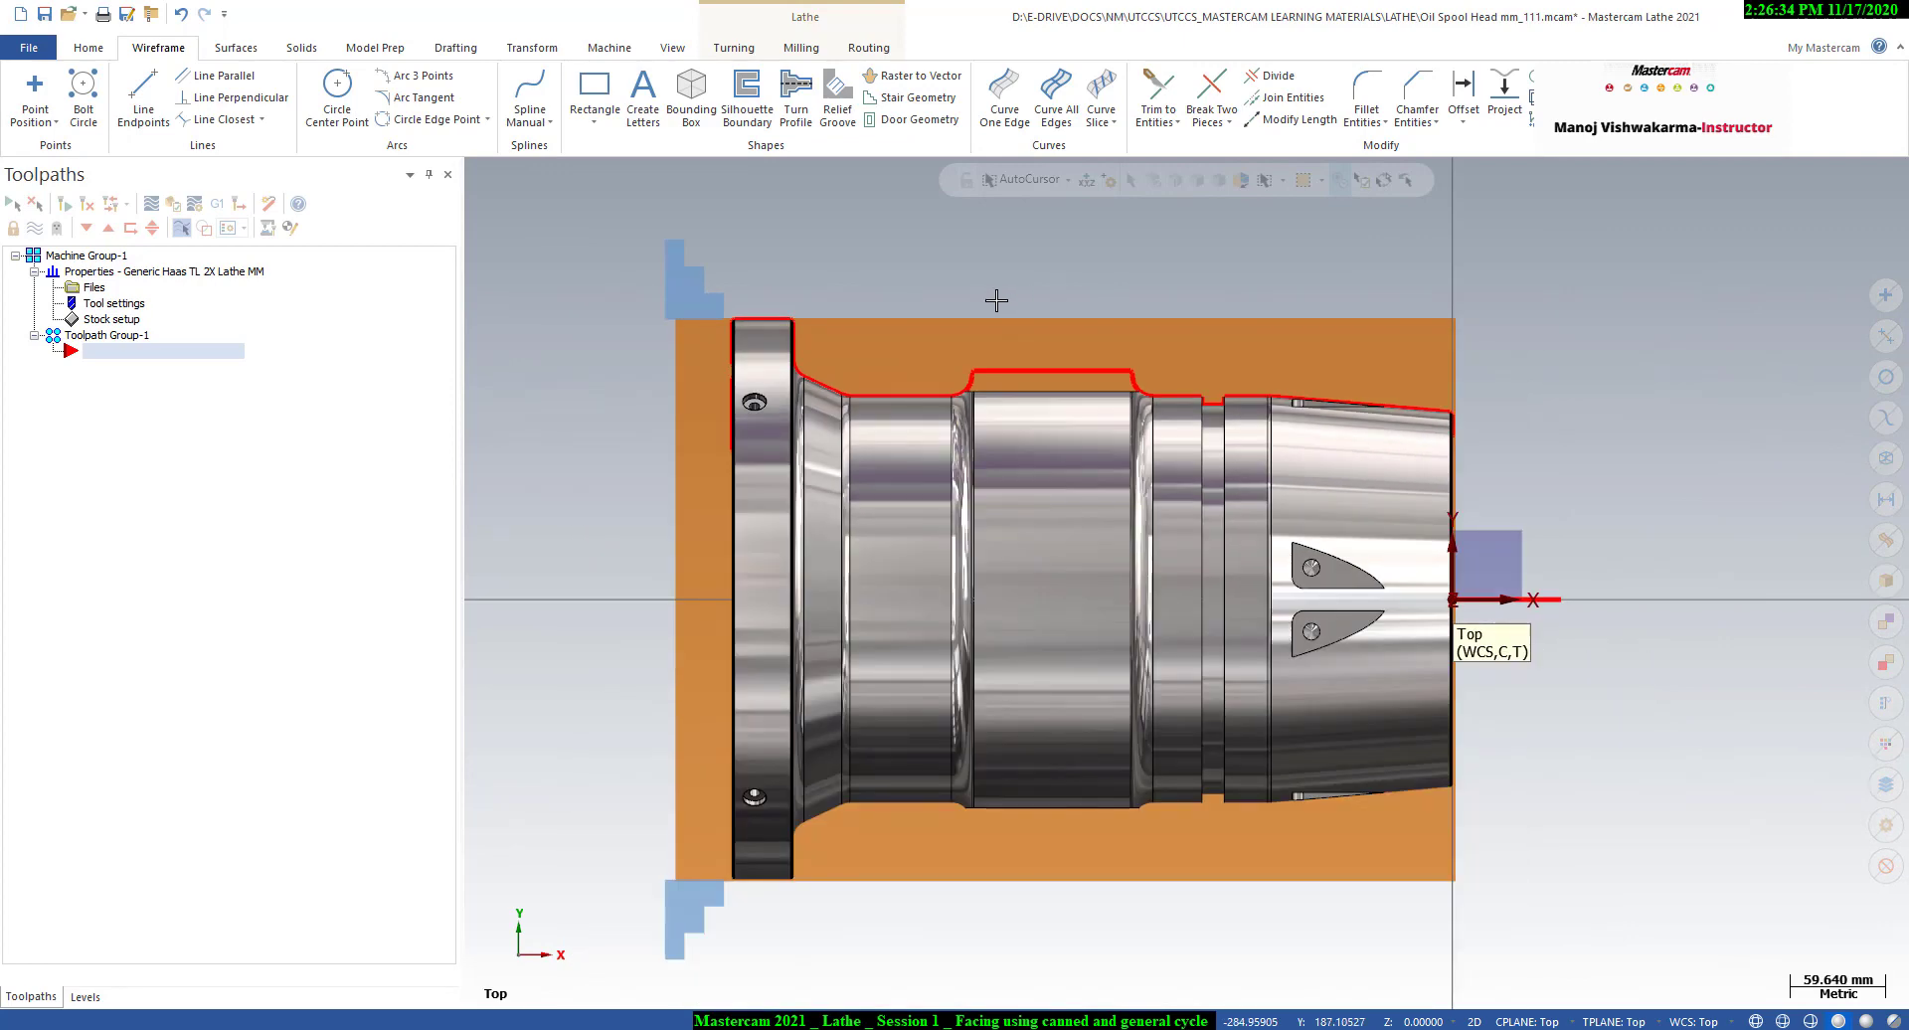
{"action": "scroll", "coordinate": [1456, 327], "scroll_direction": "up", "scroll_amount": 6}
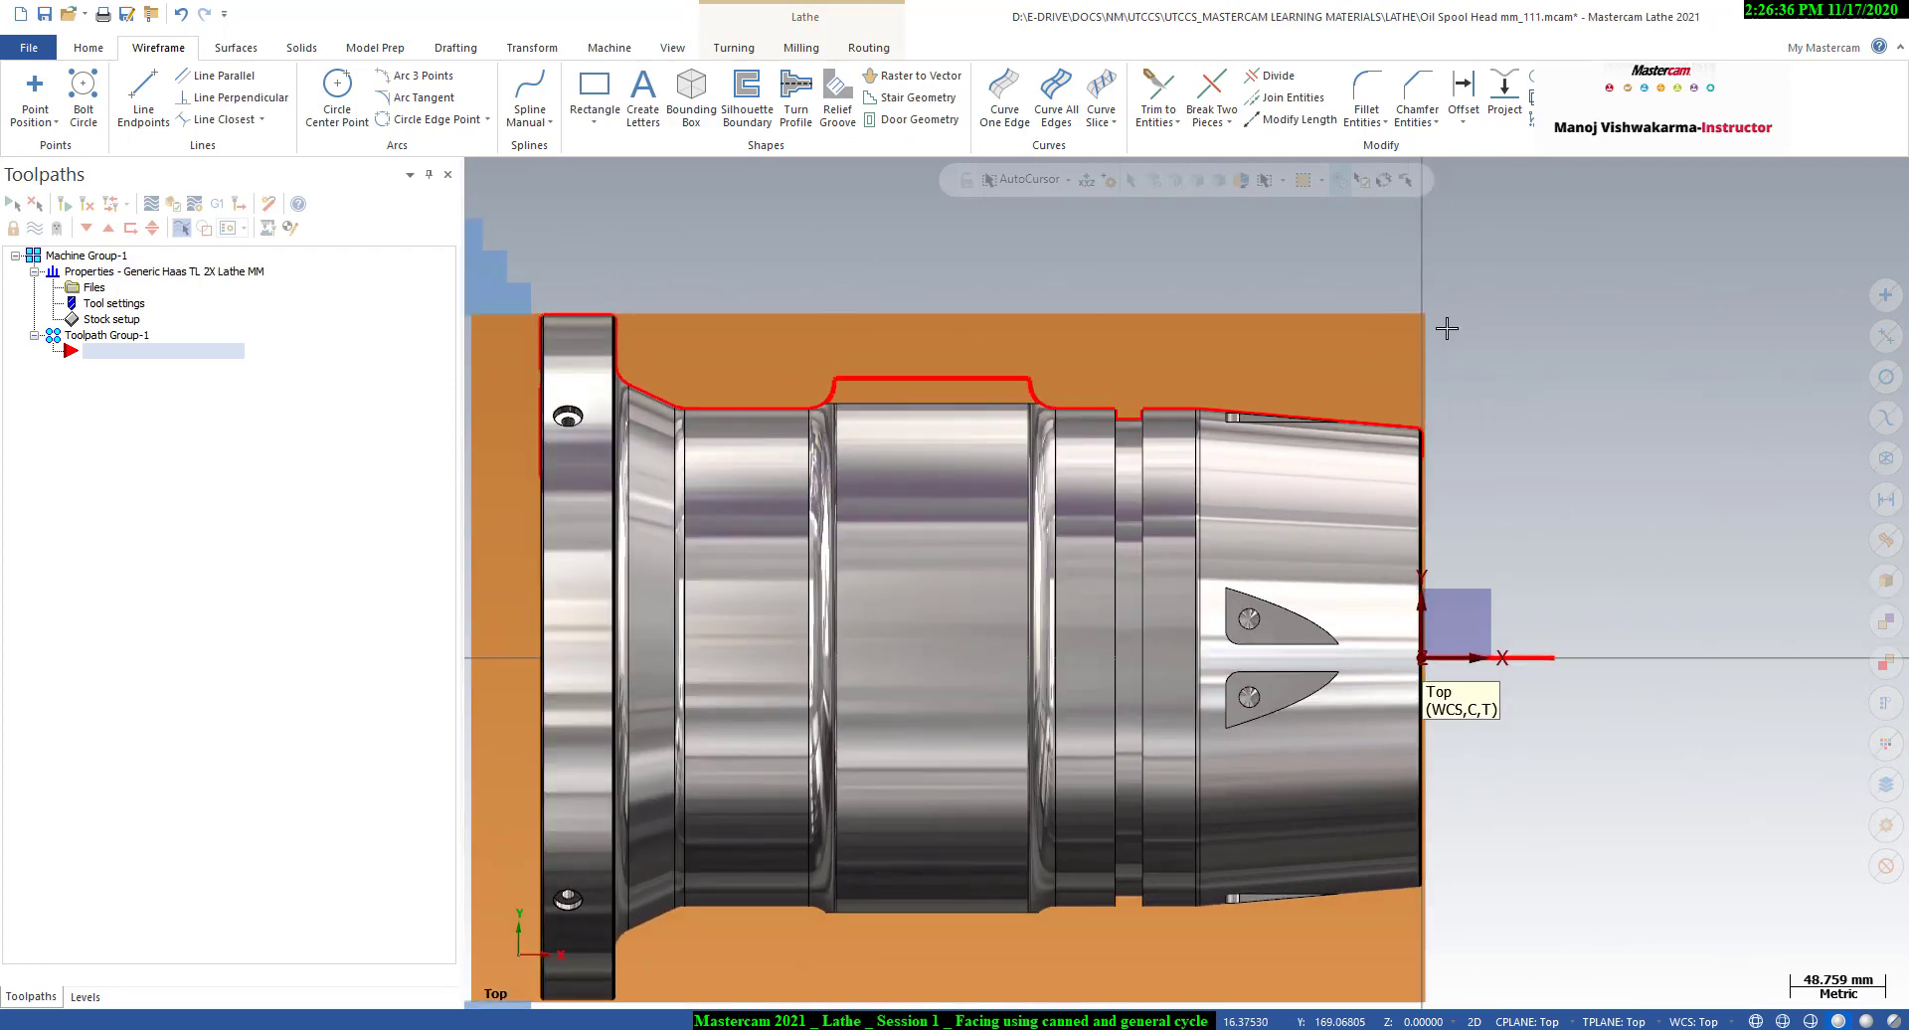
{"action": "scroll", "coordinate": [1419, 434], "scroll_direction": "up", "scroll_amount": 2}
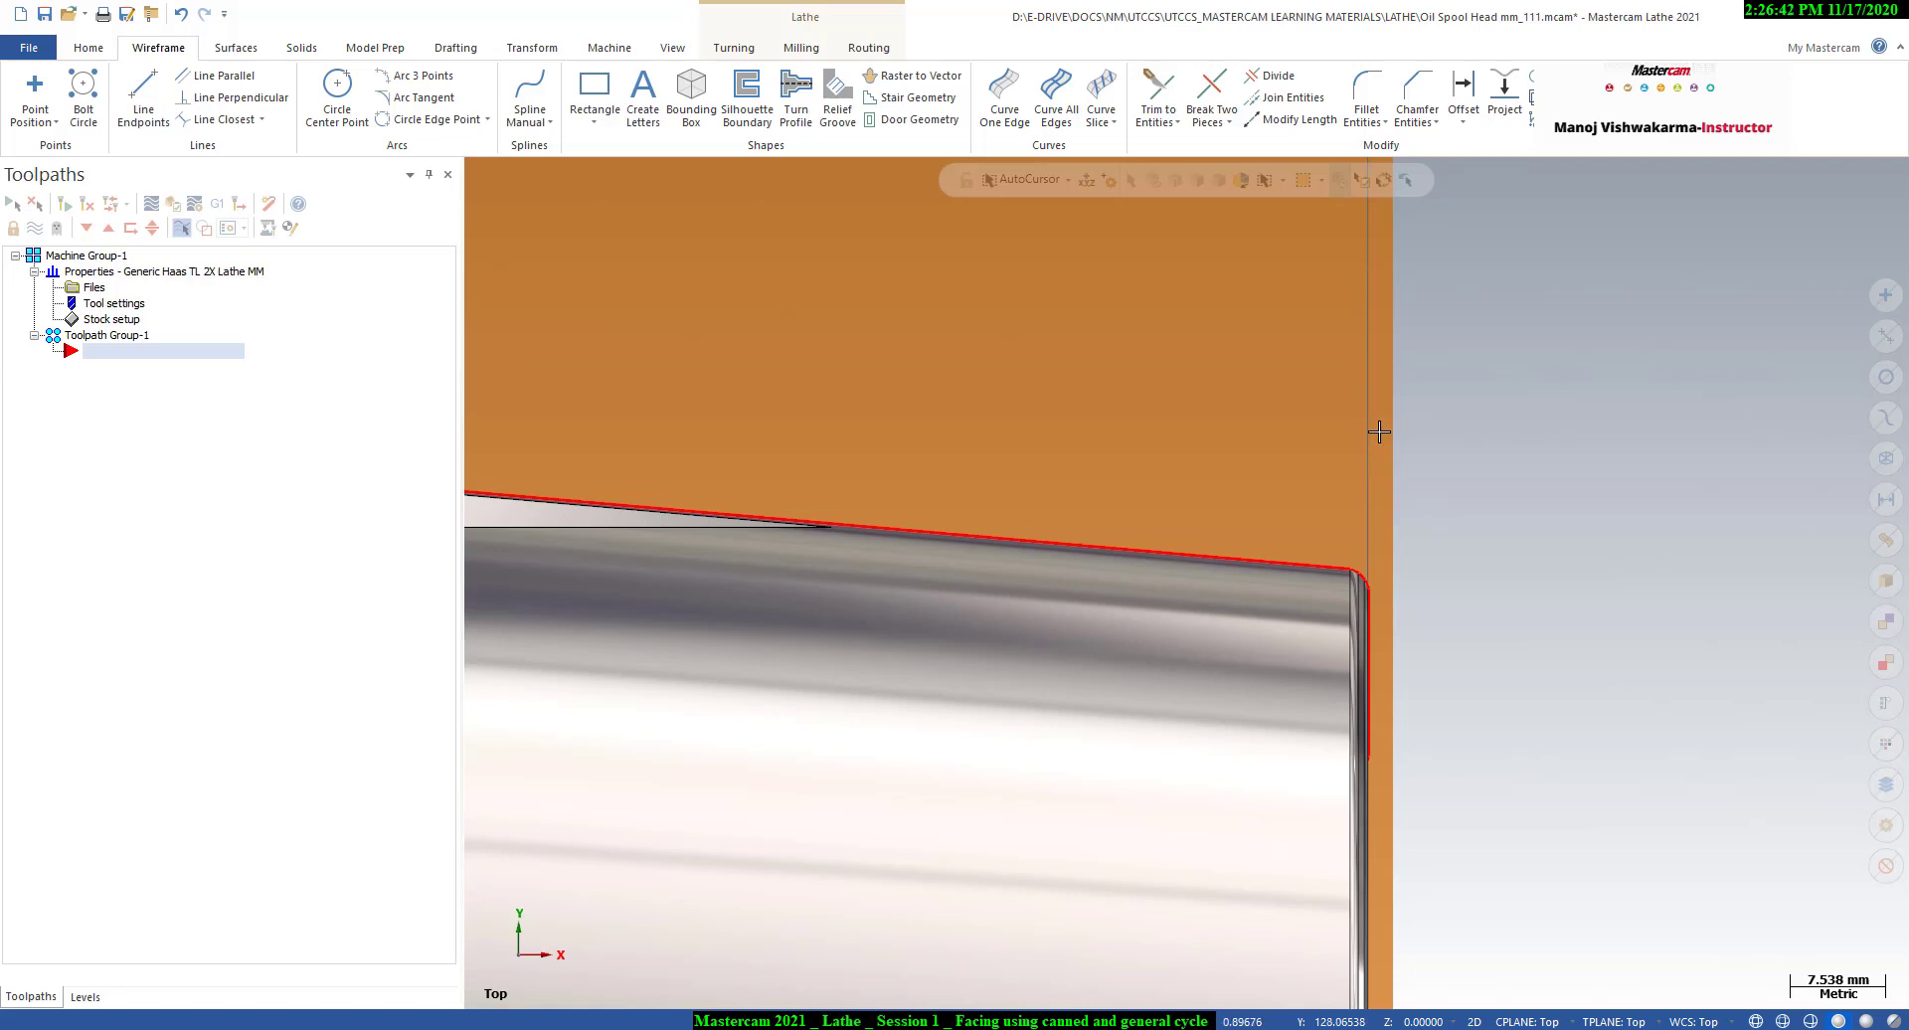
{"action": "right_click", "coordinate": [1321, 390]}
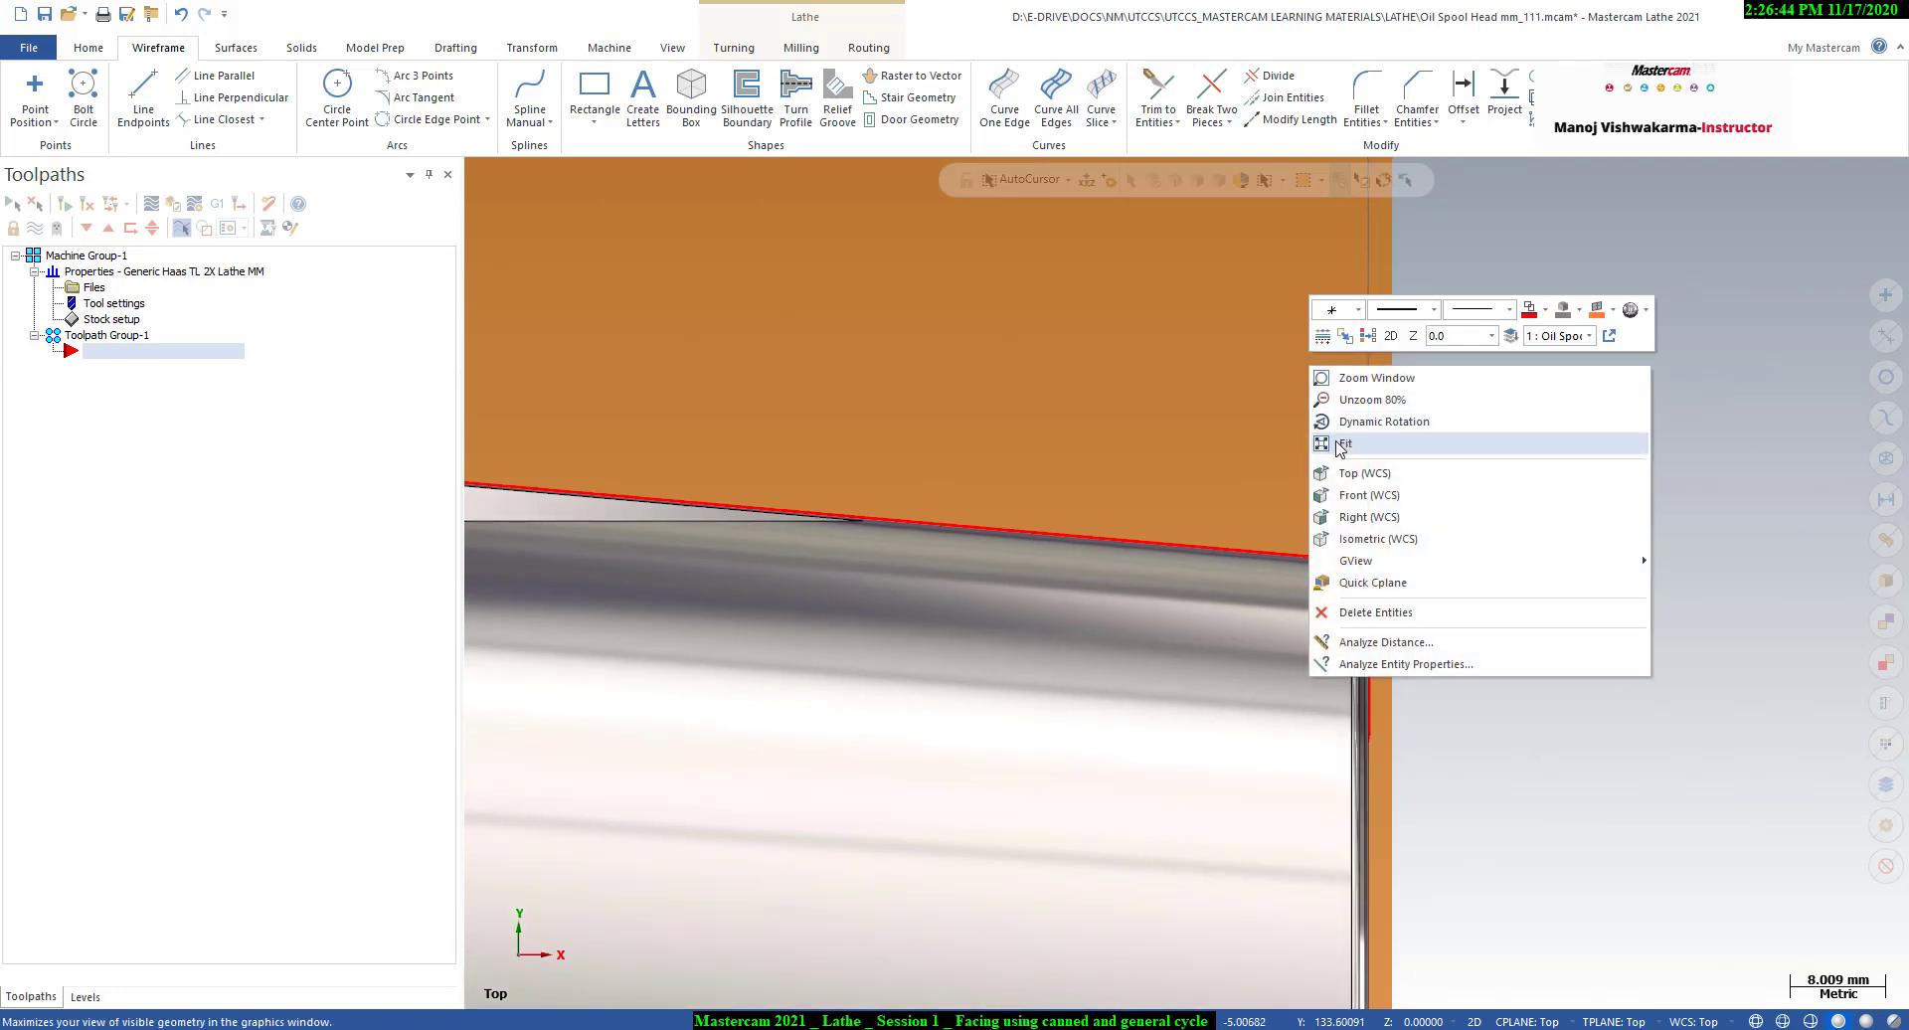
{"action": "left_click", "coordinate": [1333, 438]}
{"action": "scroll", "coordinate": [1255, 403], "scroll_direction": "down", "scroll_amount": 2}
{"action": "left_click", "coordinate": [143, 96]}
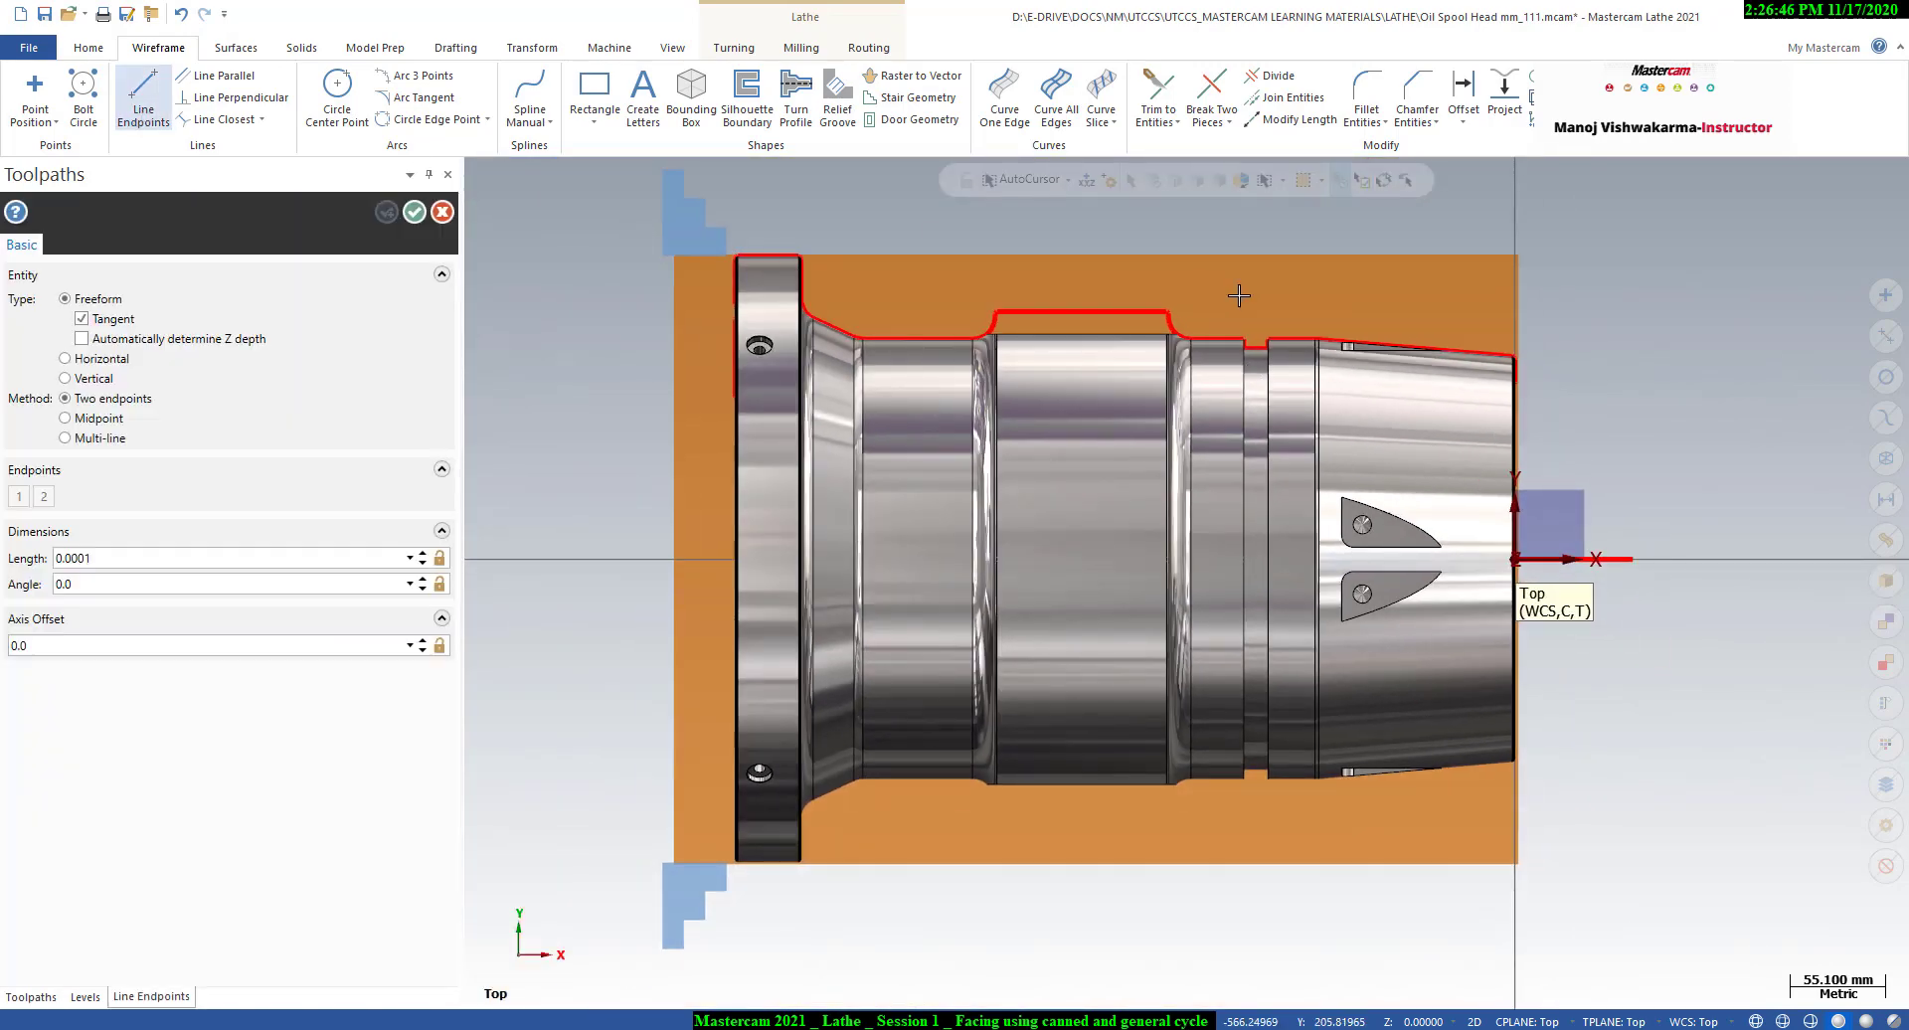
{"action": "scroll", "coordinate": [1551, 423], "scroll_direction": "up", "scroll_amount": 2}
{"action": "scroll", "coordinate": [1131, 392], "scroll_direction": "down", "scroll_amount": 1}
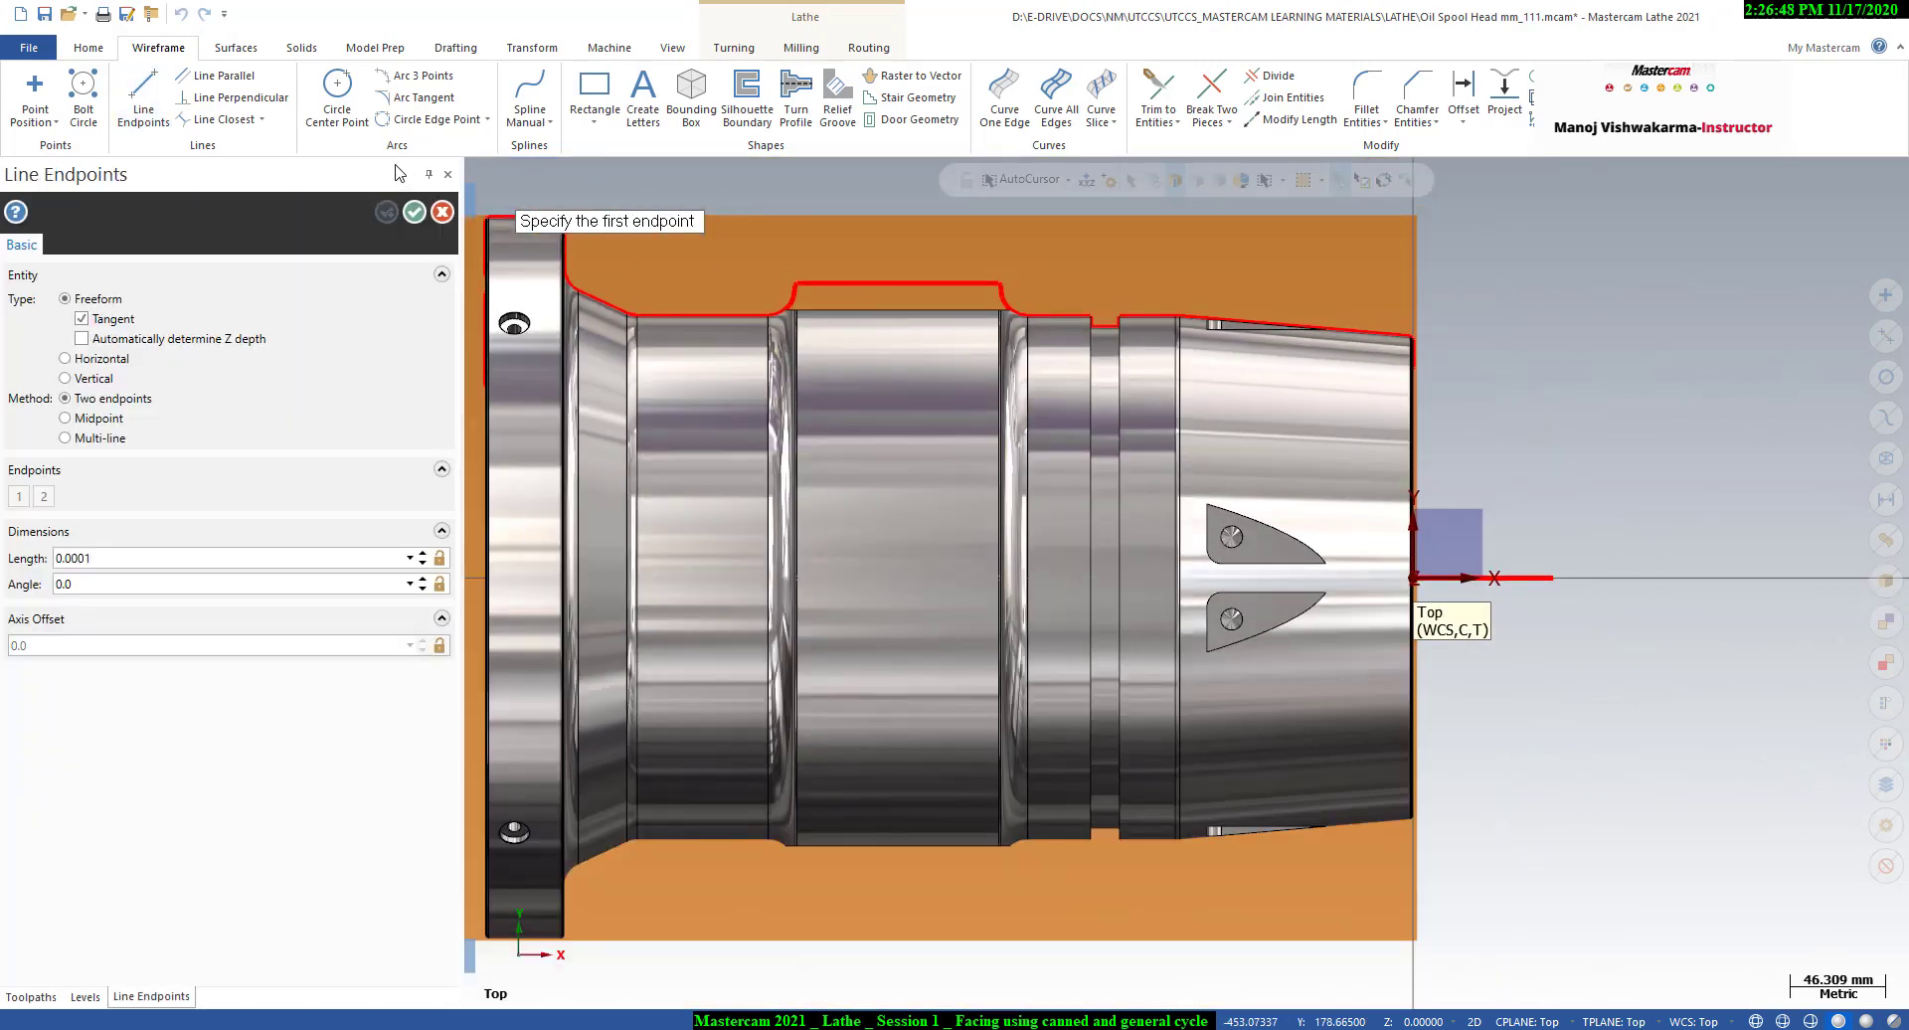
{"action": "left_click", "coordinate": [448, 176]}
{"action": "scroll", "coordinate": [1366, 469], "scroll_direction": "down", "scroll_amount": 1}
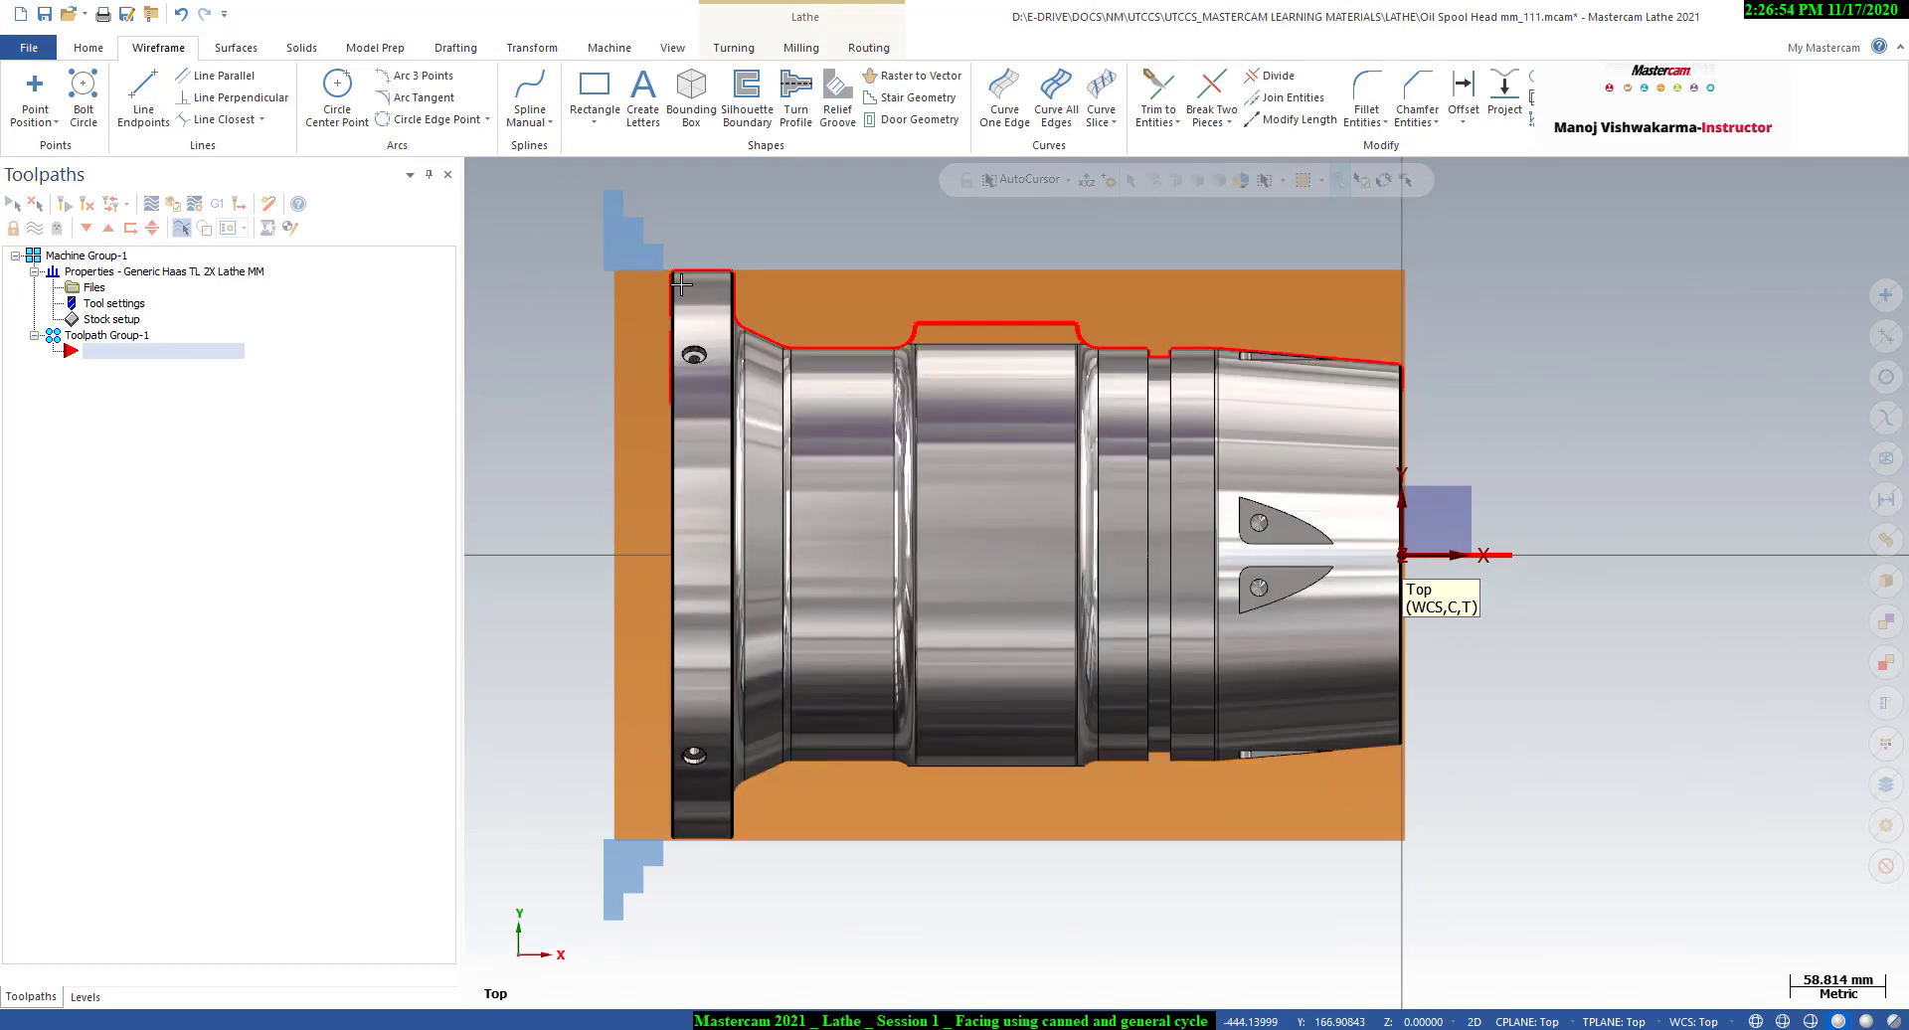
- Select the turn profile wireframe and hide the solid so only the profile remains within the stock
{"action": "left_click_drag", "start_coordinate": [604, 234], "coordinate": [1576, 646]}
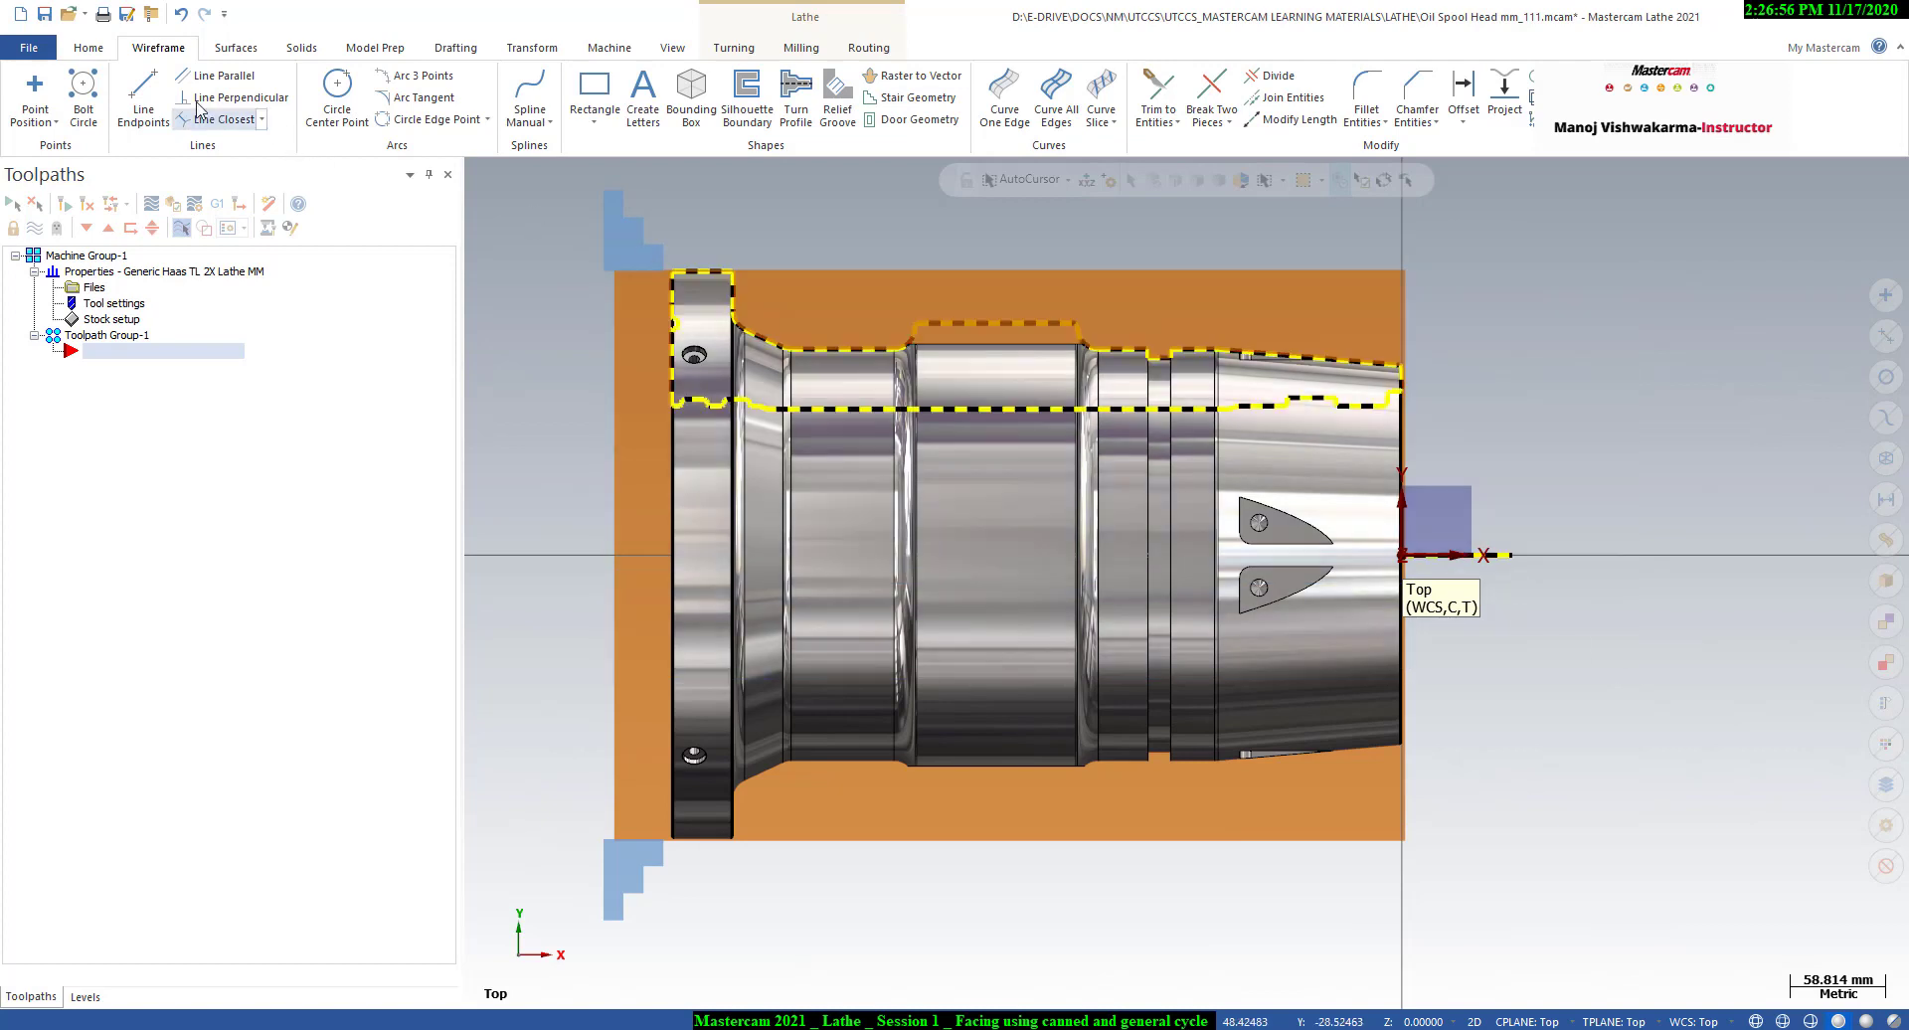
{"action": "left_click", "coordinate": [99, 48]}
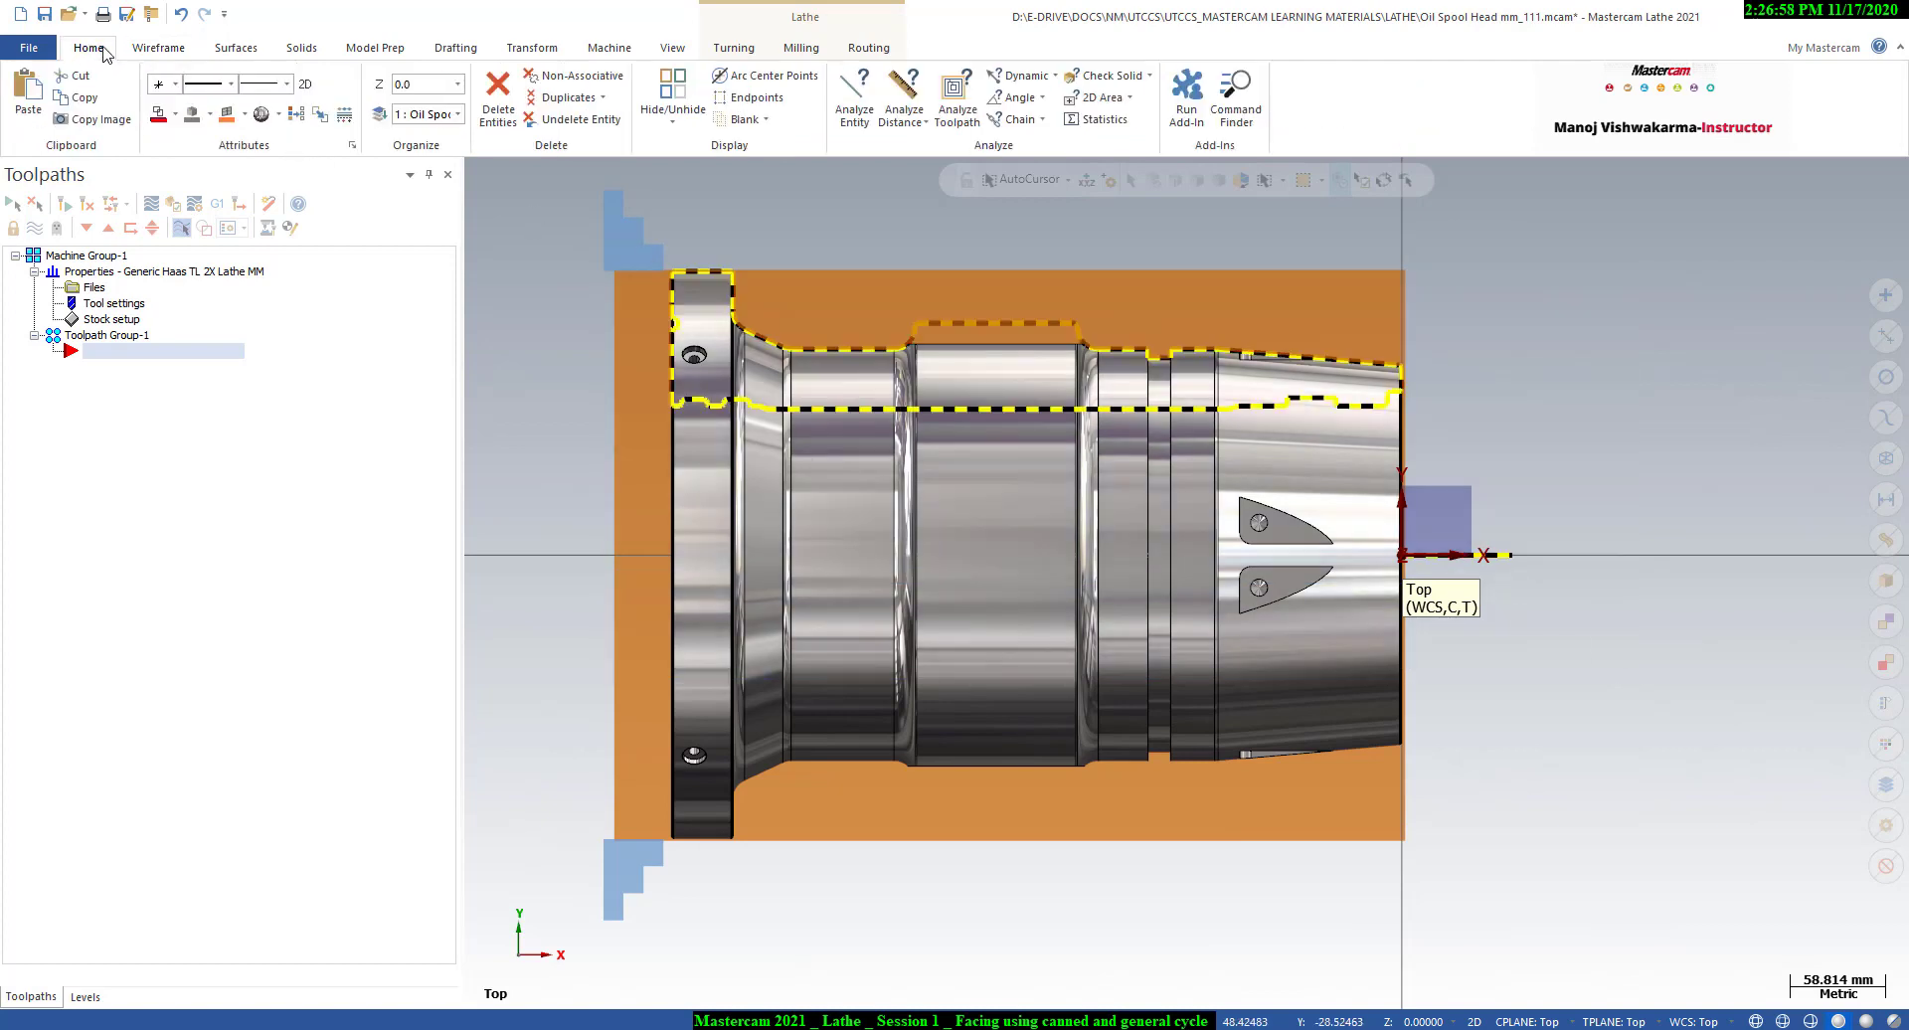
{"action": "left_click", "coordinate": [665, 86]}
{"action": "scroll", "coordinate": [830, 255], "scroll_direction": "down", "scroll_amount": 1}
{"action": "scroll", "coordinate": [826, 254], "scroll_direction": "up", "scroll_amount": 2}
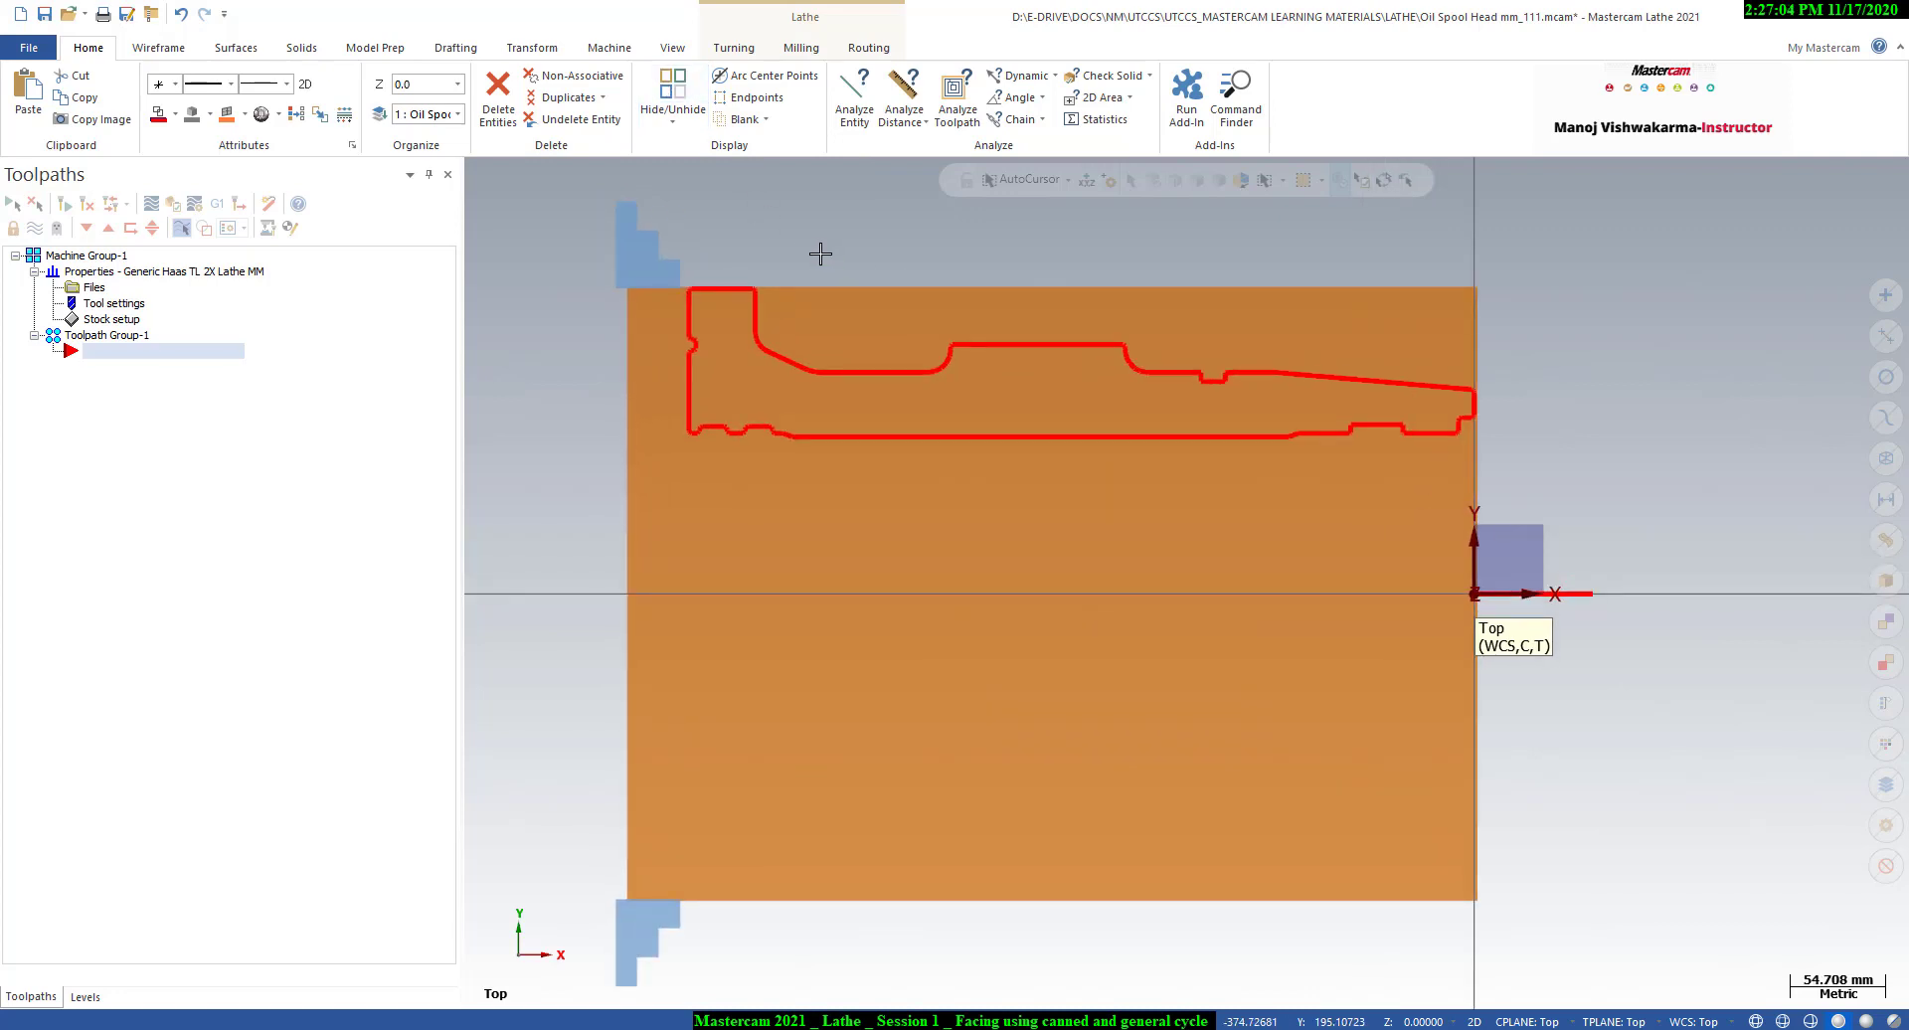
{"action": "scroll", "coordinate": [821, 255], "scroll_direction": "up", "scroll_amount": 1}
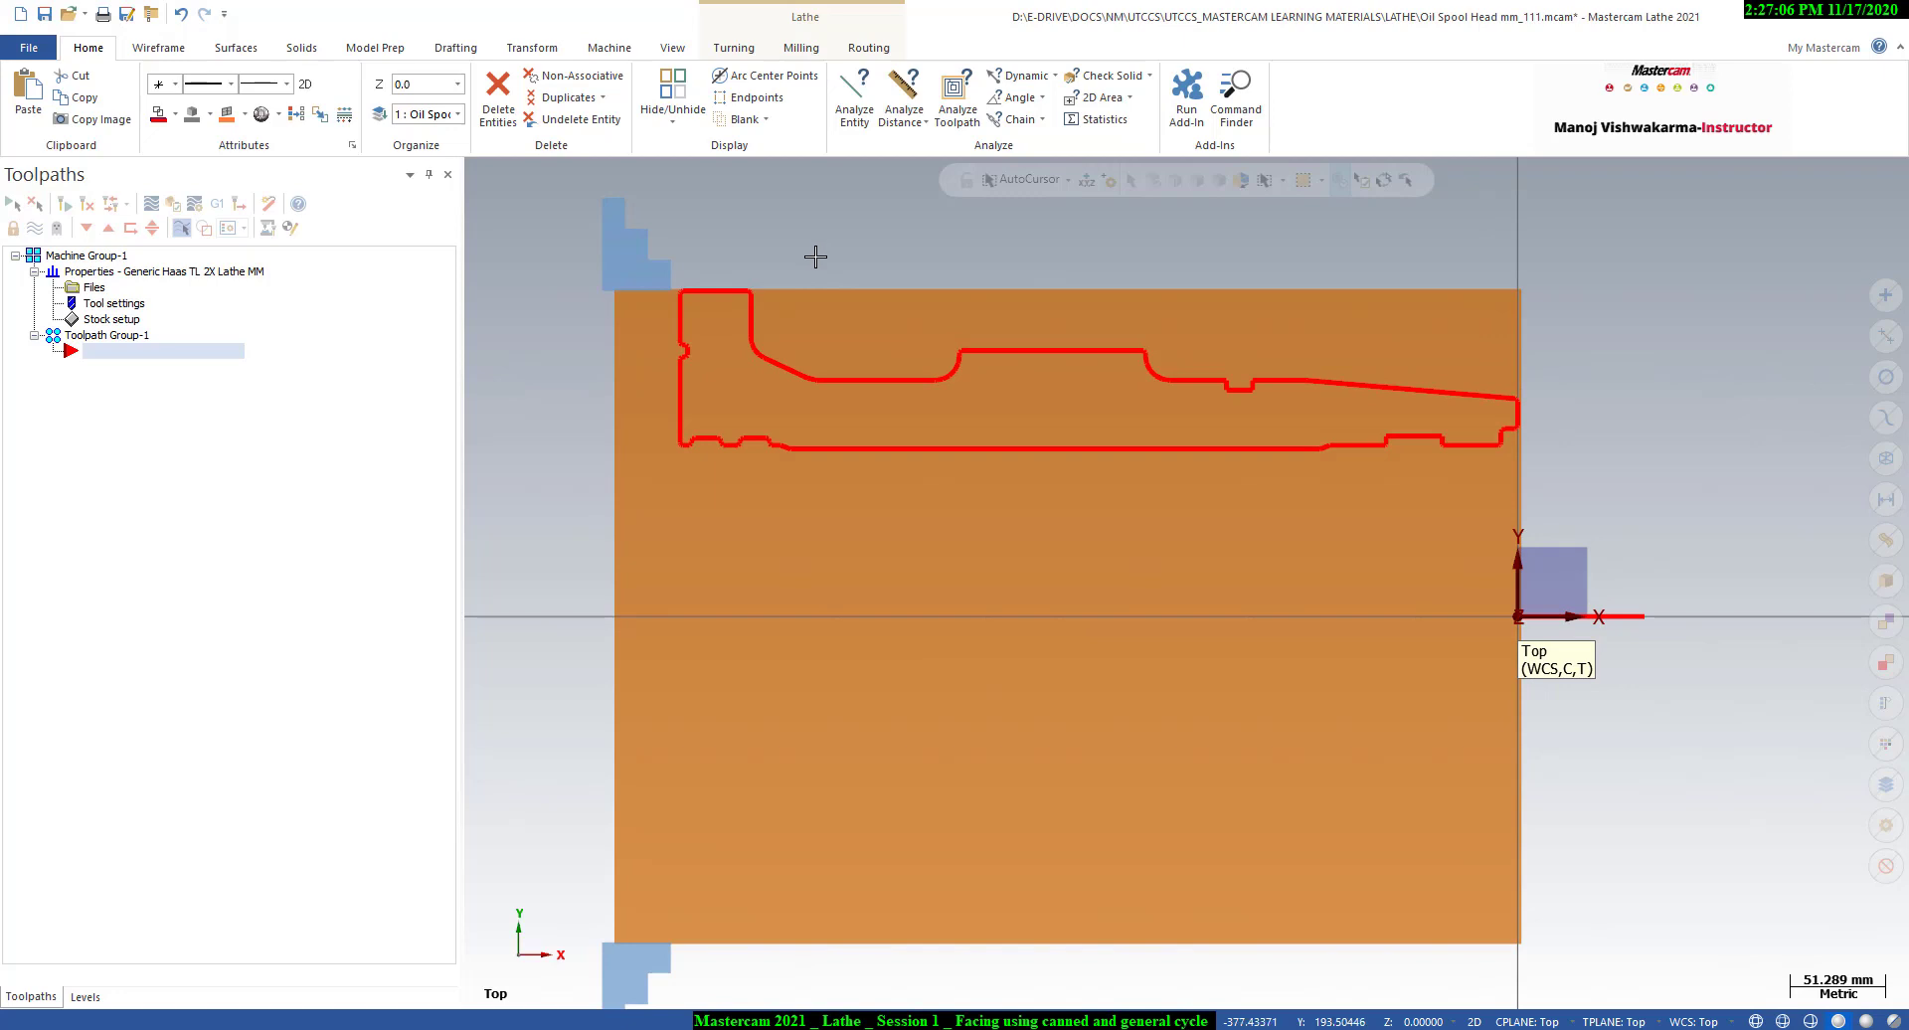
{"action": "scroll", "coordinate": [821, 255], "scroll_direction": "down", "scroll_amount": 1}
{"action": "scroll", "coordinate": [820, 255], "scroll_direction": "up", "scroll_amount": 1}
- Start a general lathe Face toolpath in the machine group
{"action": "left_click", "coordinate": [735, 48]}
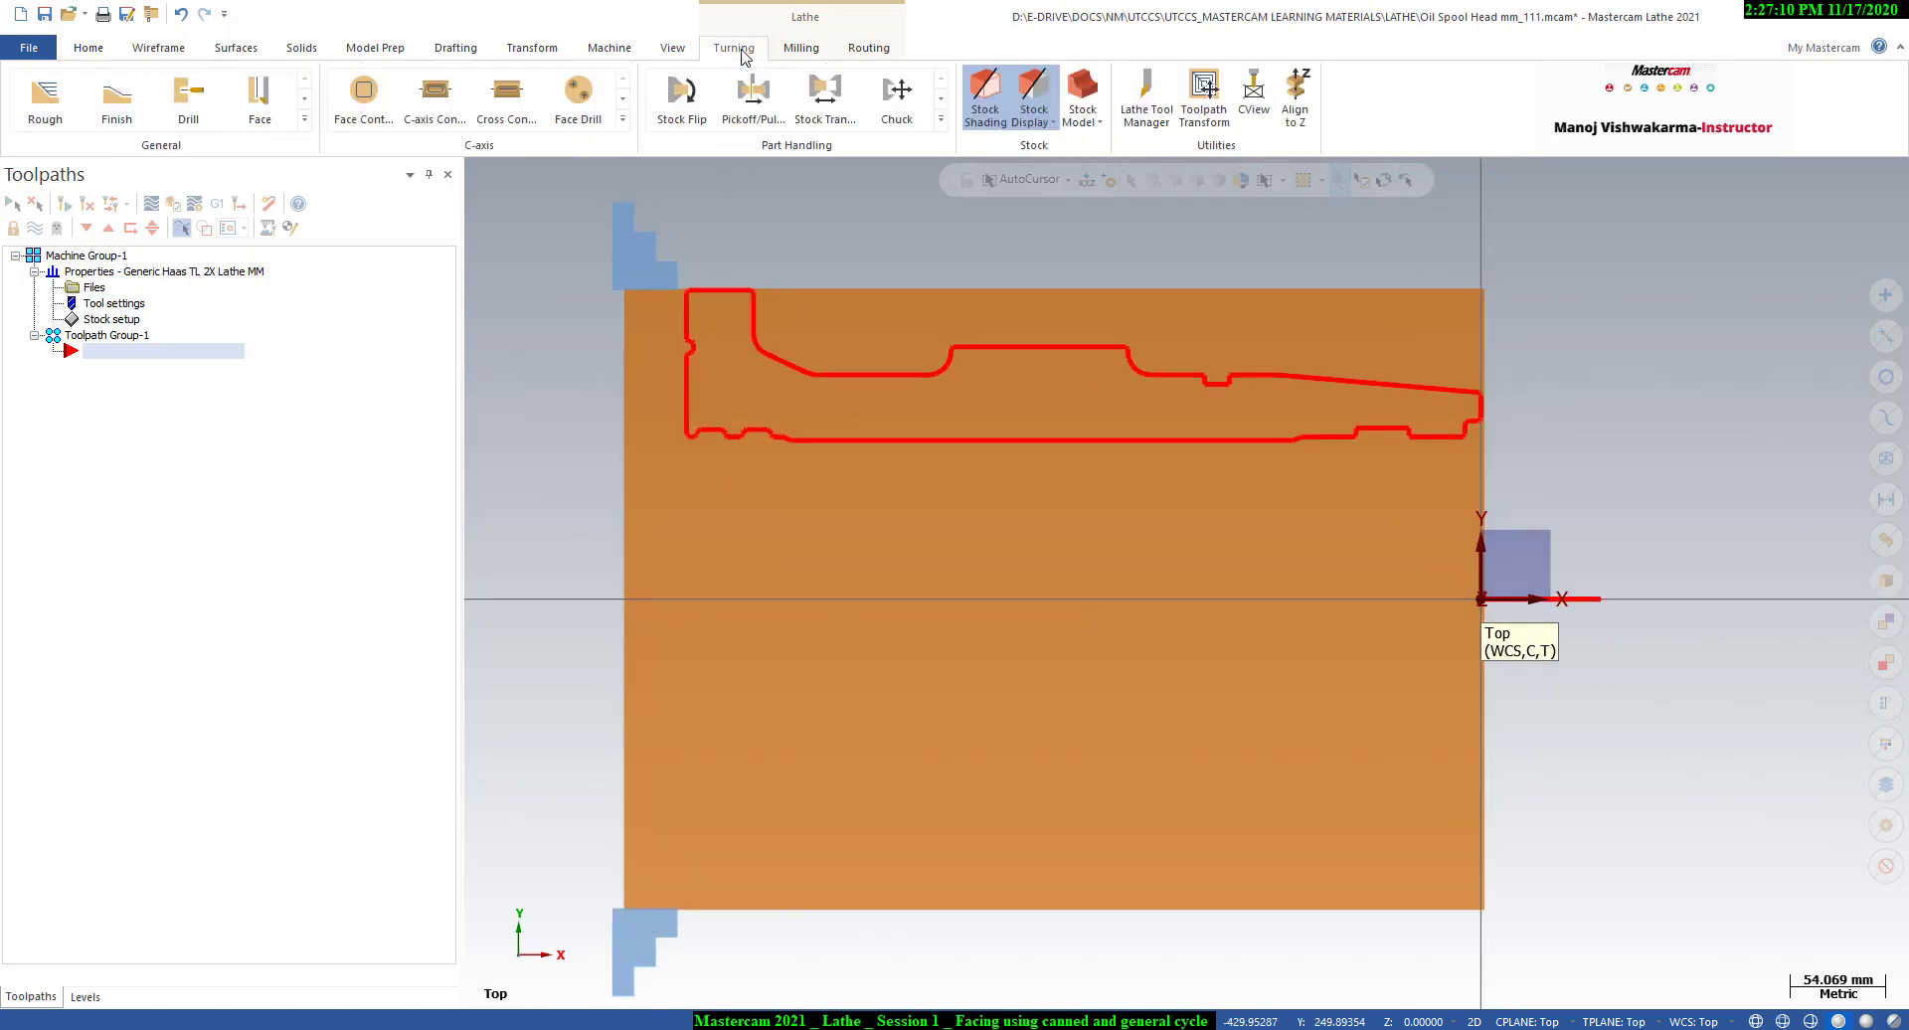
{"action": "left_click", "coordinate": [304, 118]}
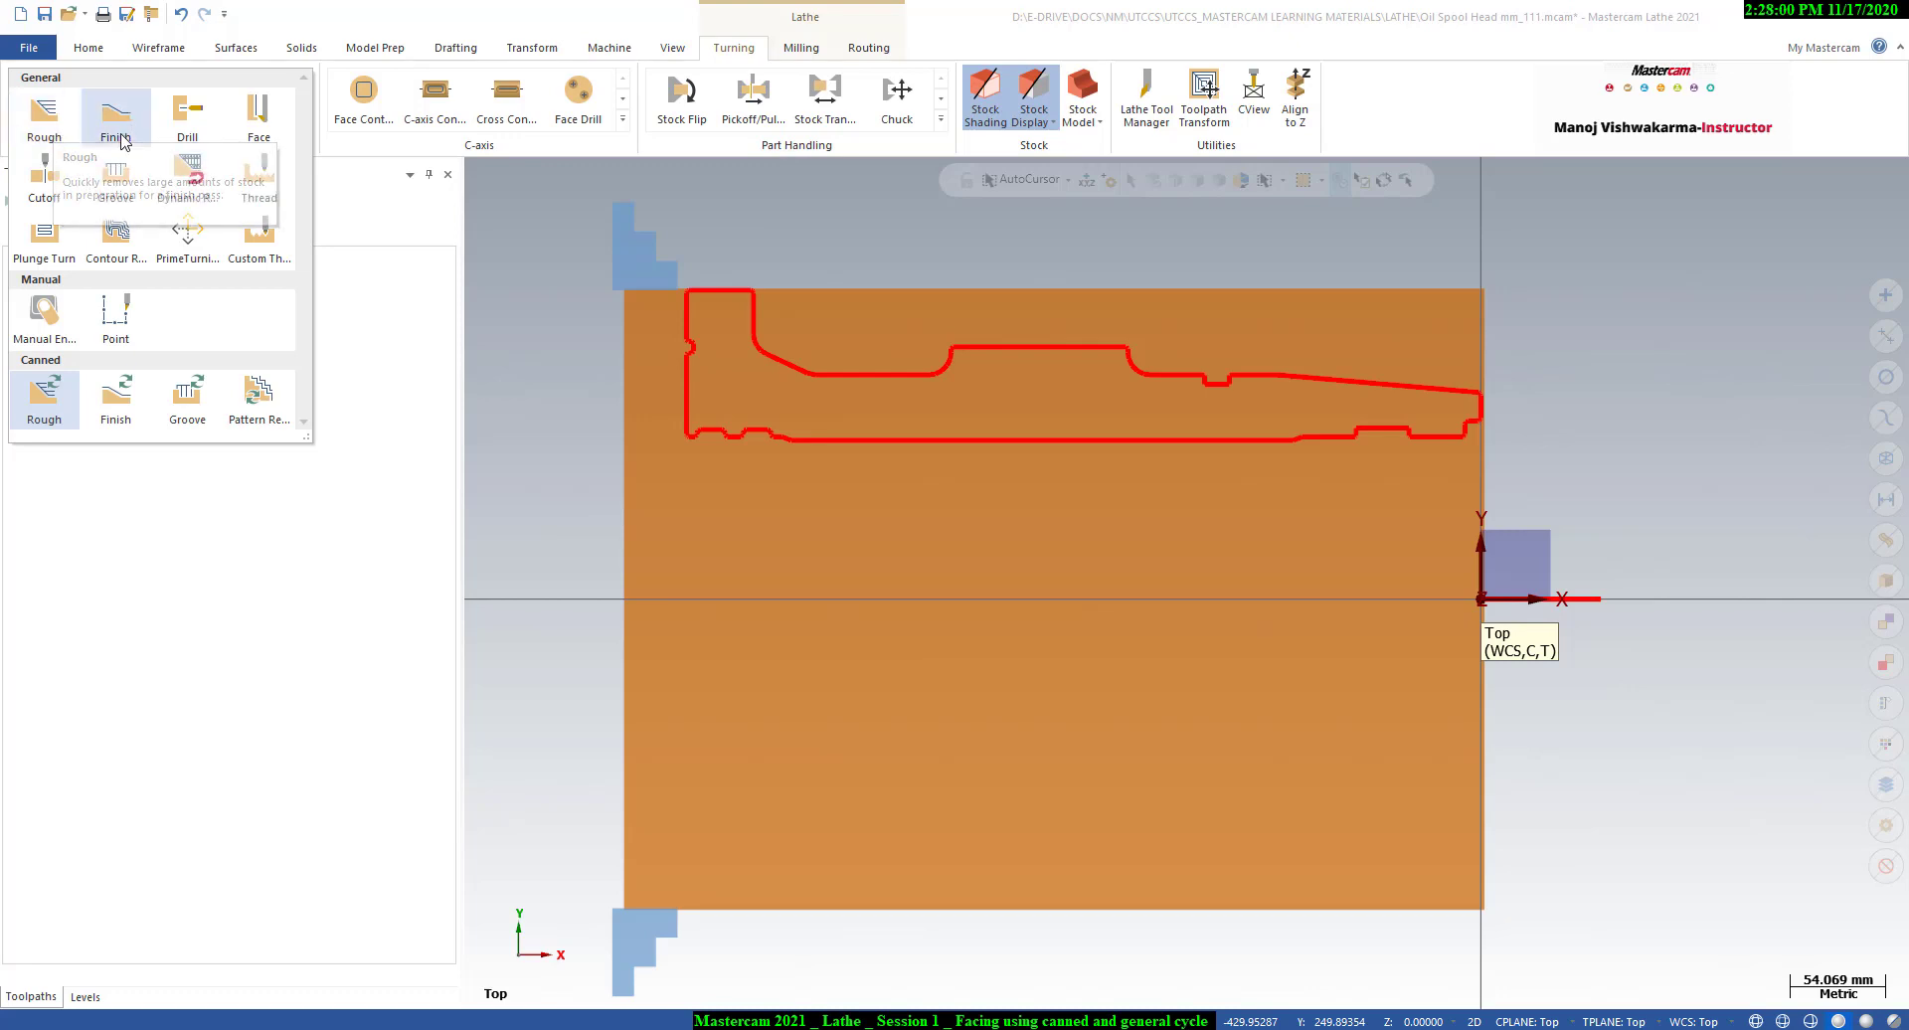
{"action": "left_click", "coordinate": [271, 126]}
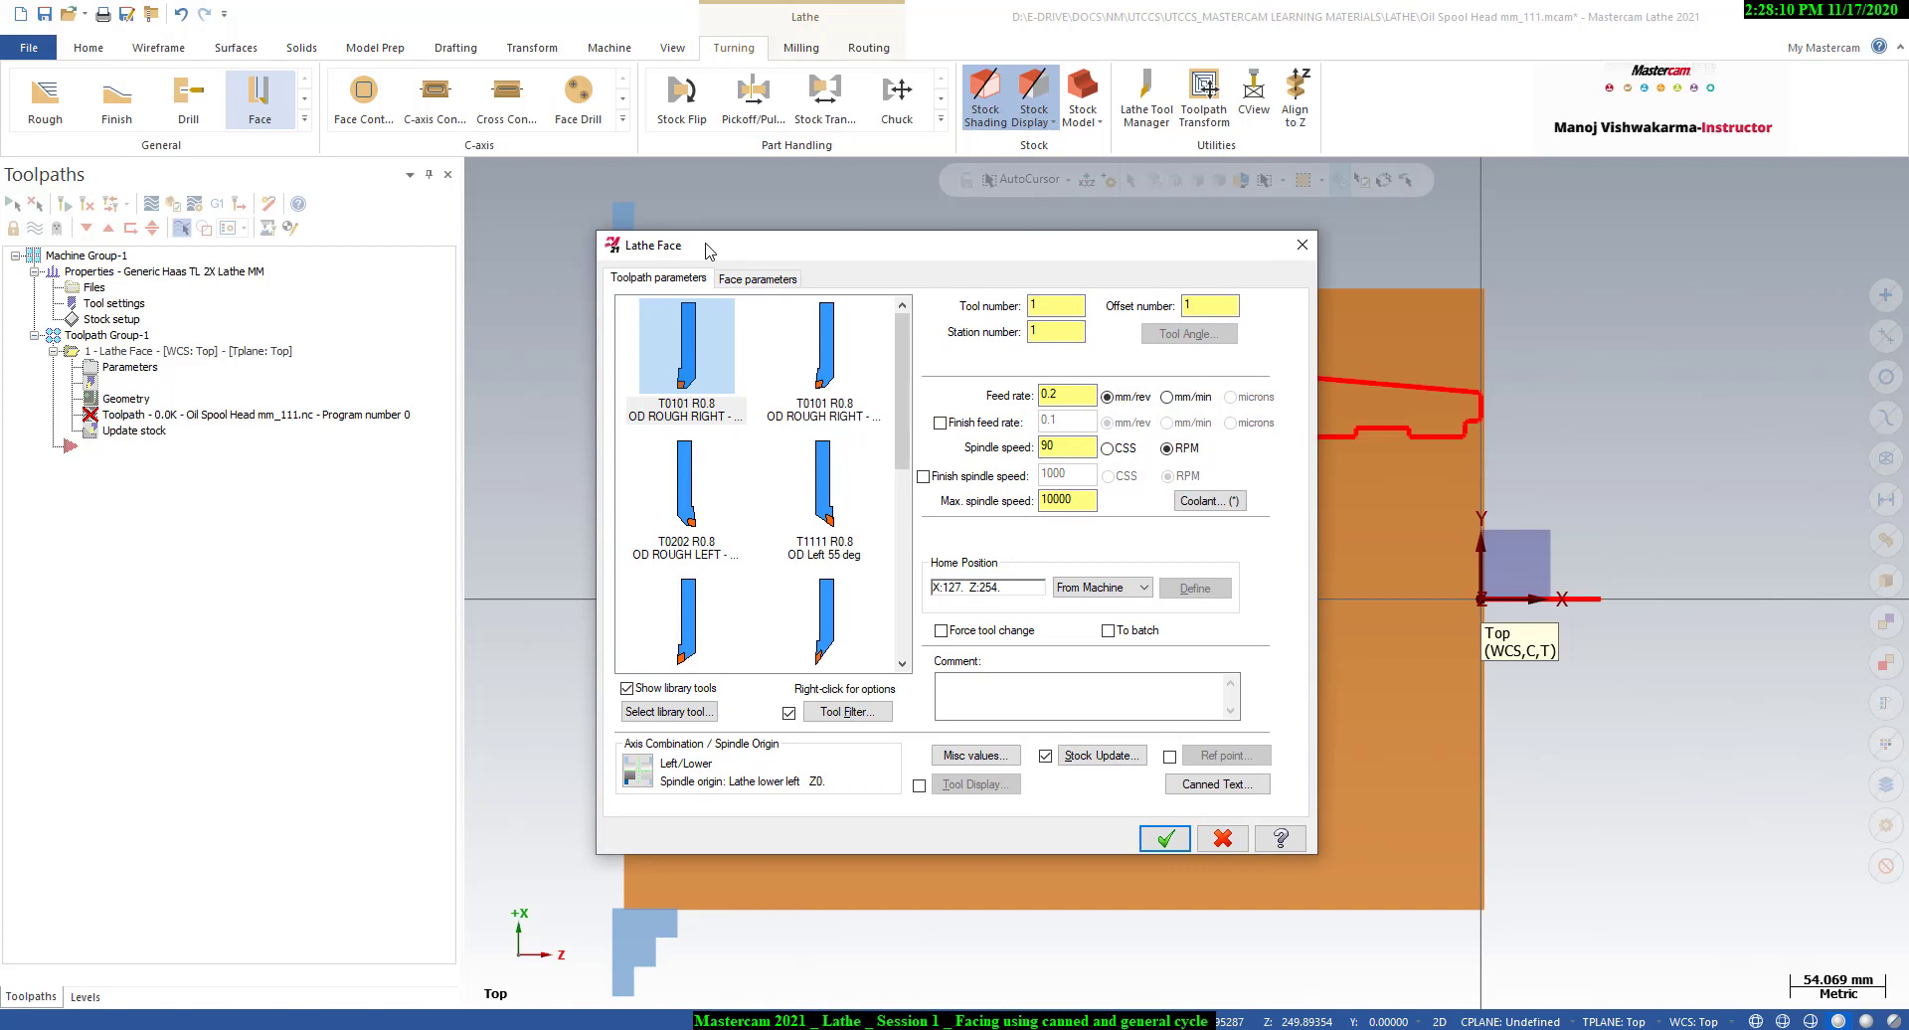
{"action": "left_click_drag", "start_coordinate": [709, 251], "coordinate": [649, 241]}
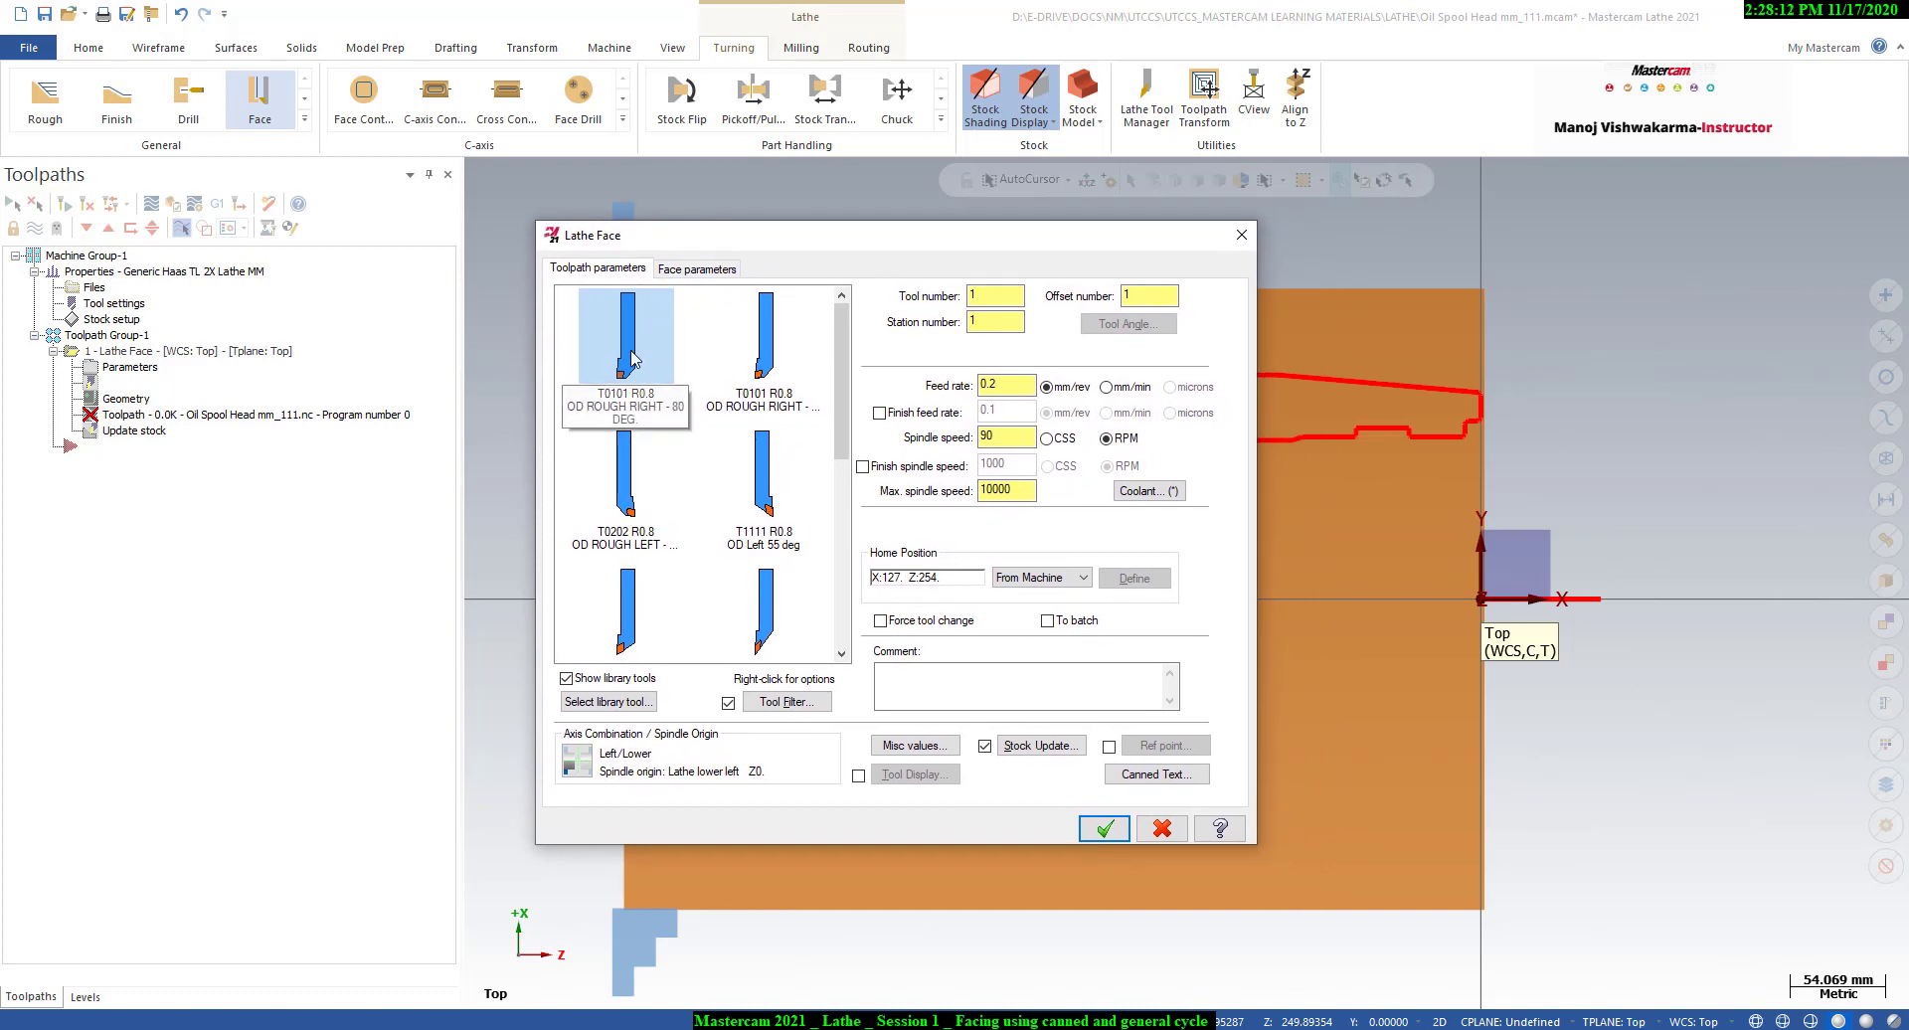
- Open the definition of the first OD ROUGH RIGHT - 80 DEG. tool, T0101 R0.8, and browse the general turning insert catalog
{"action": "mouse_move", "coordinate": [632, 359]}
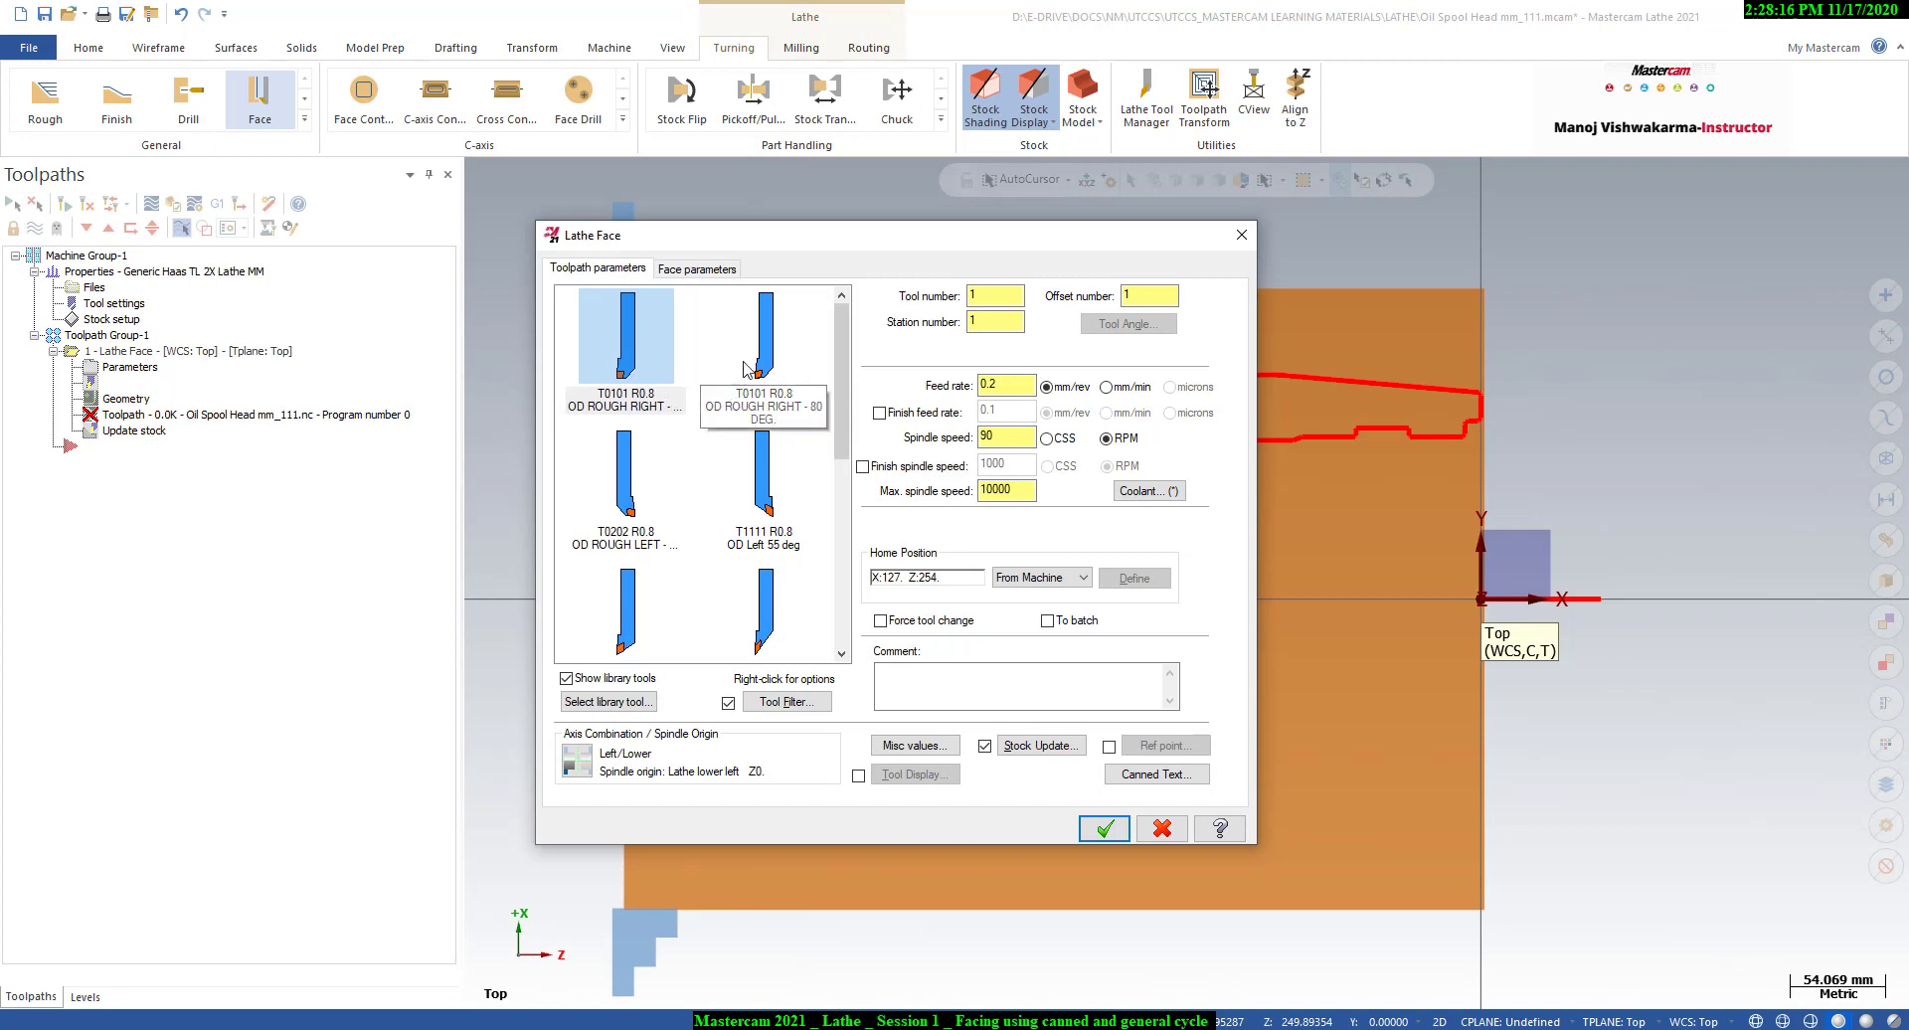
{"action": "double_click", "coordinate": [646, 344]}
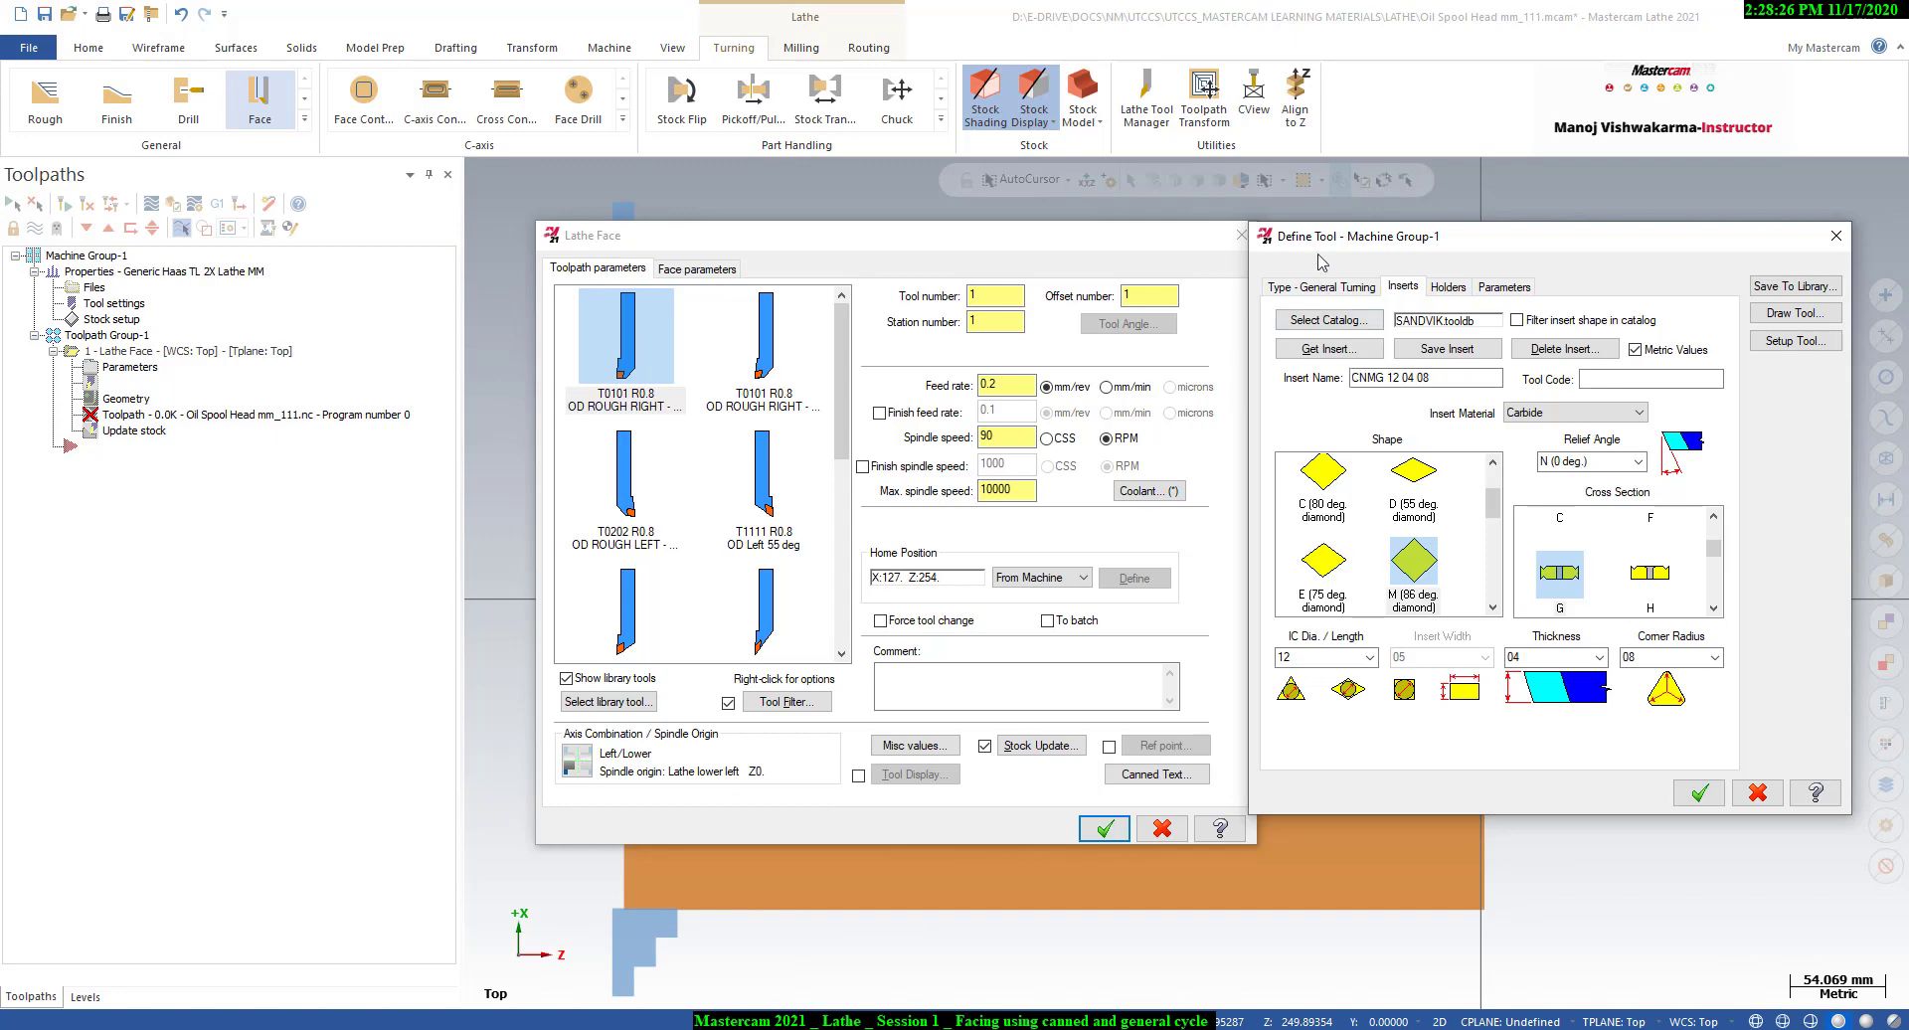
{"action": "left_click_drag", "start_coordinate": [1317, 247], "coordinate": [1356, 261]}
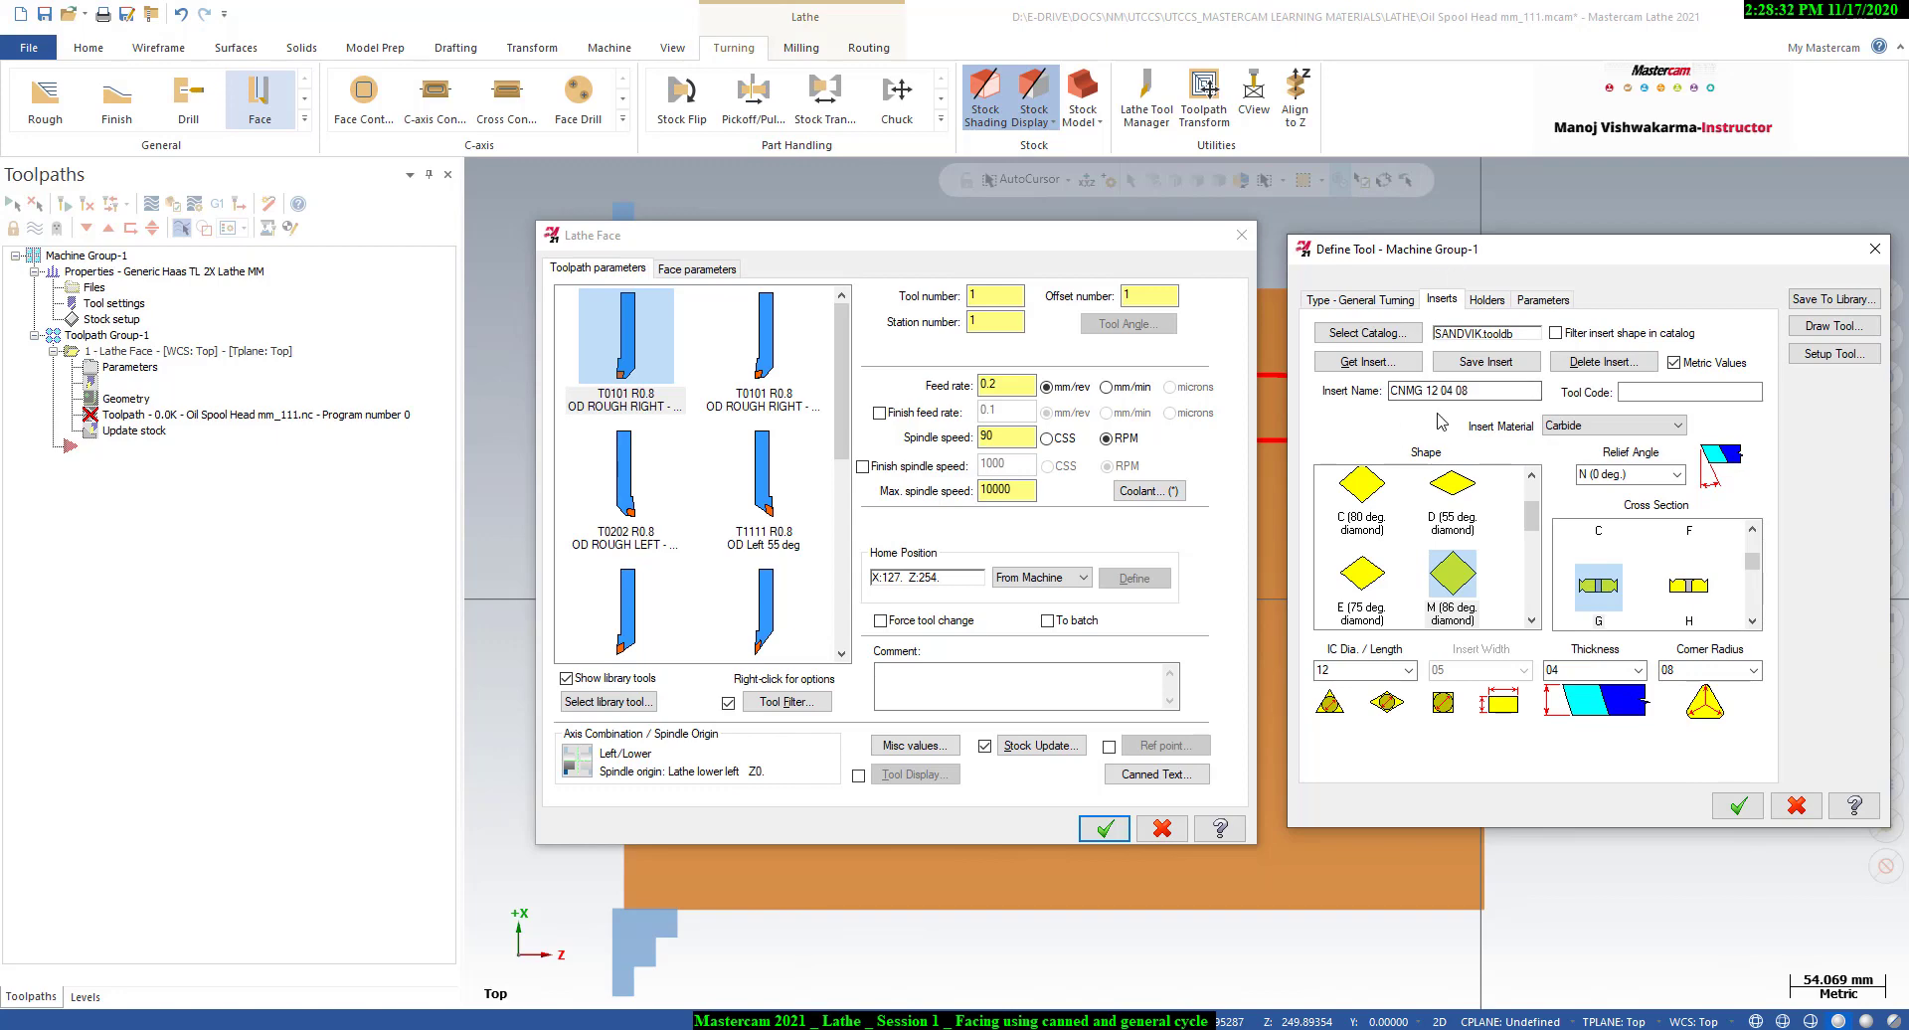
{"action": "left_click", "coordinate": [1364, 362]}
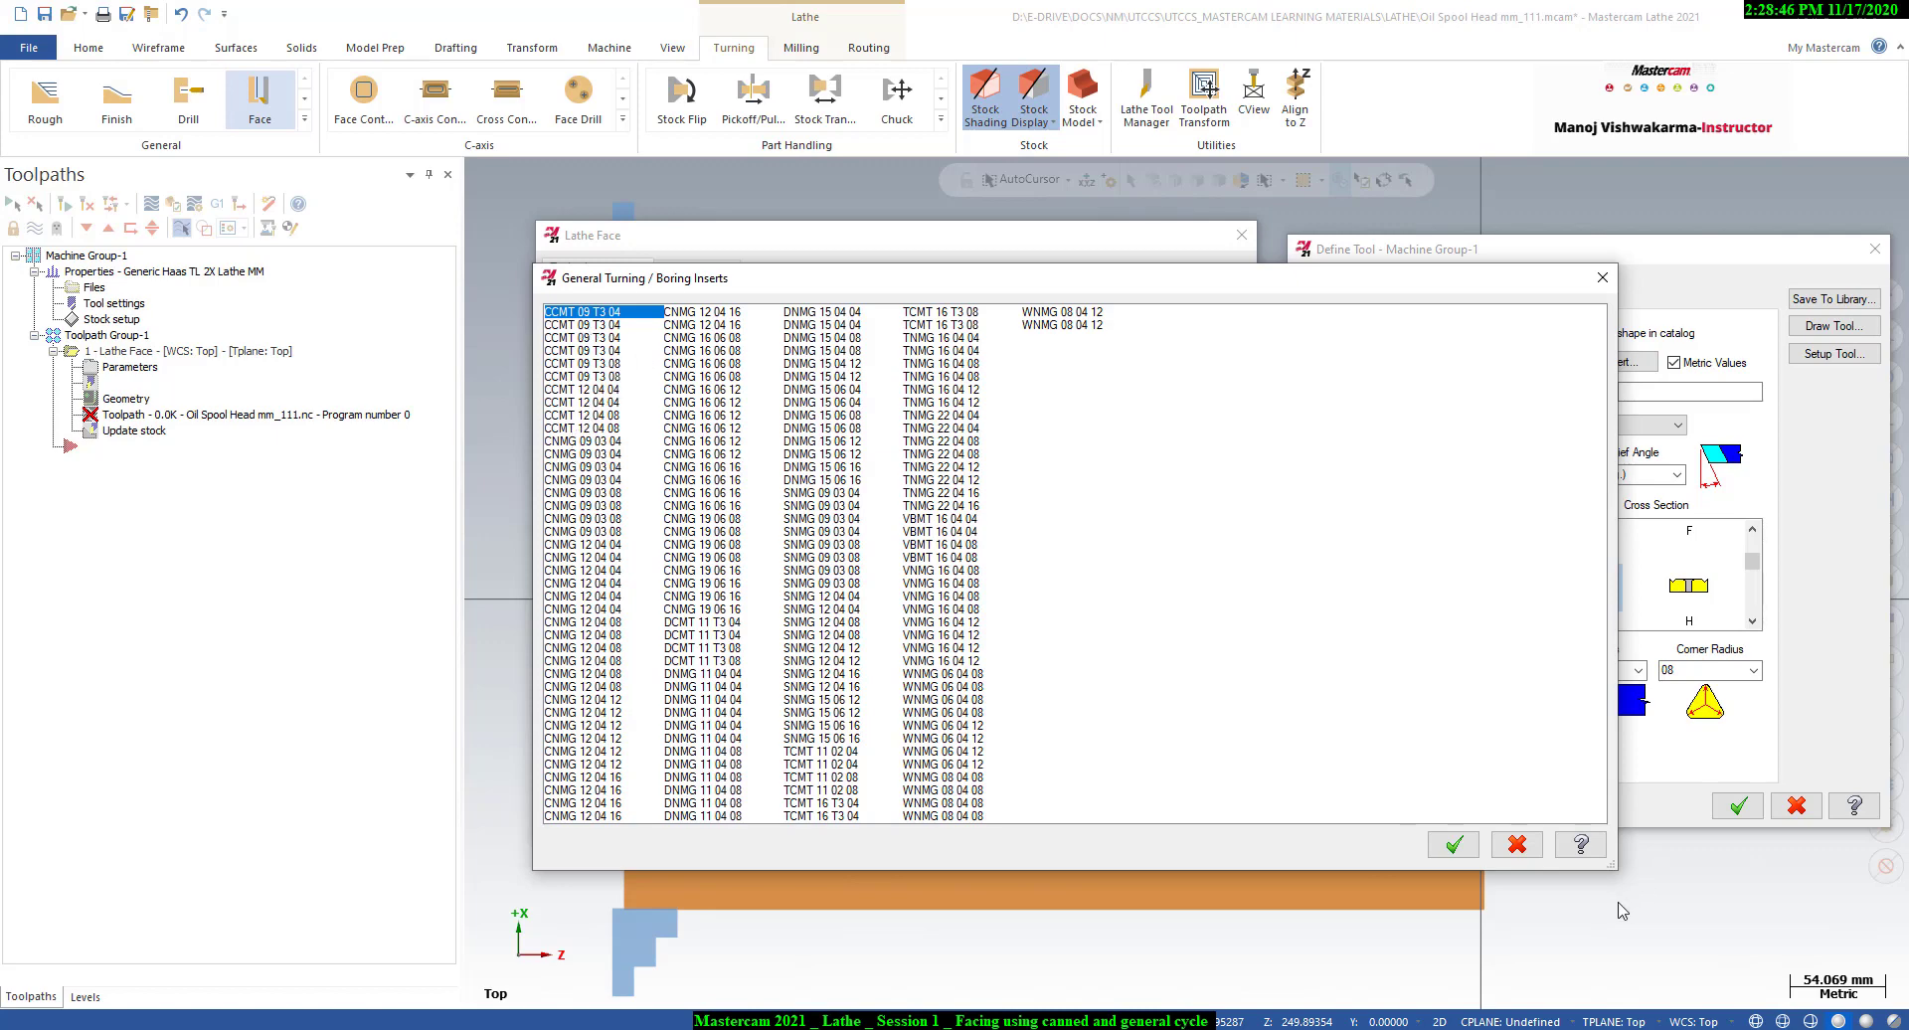
{"action": "left_click", "coordinate": [1518, 844]}
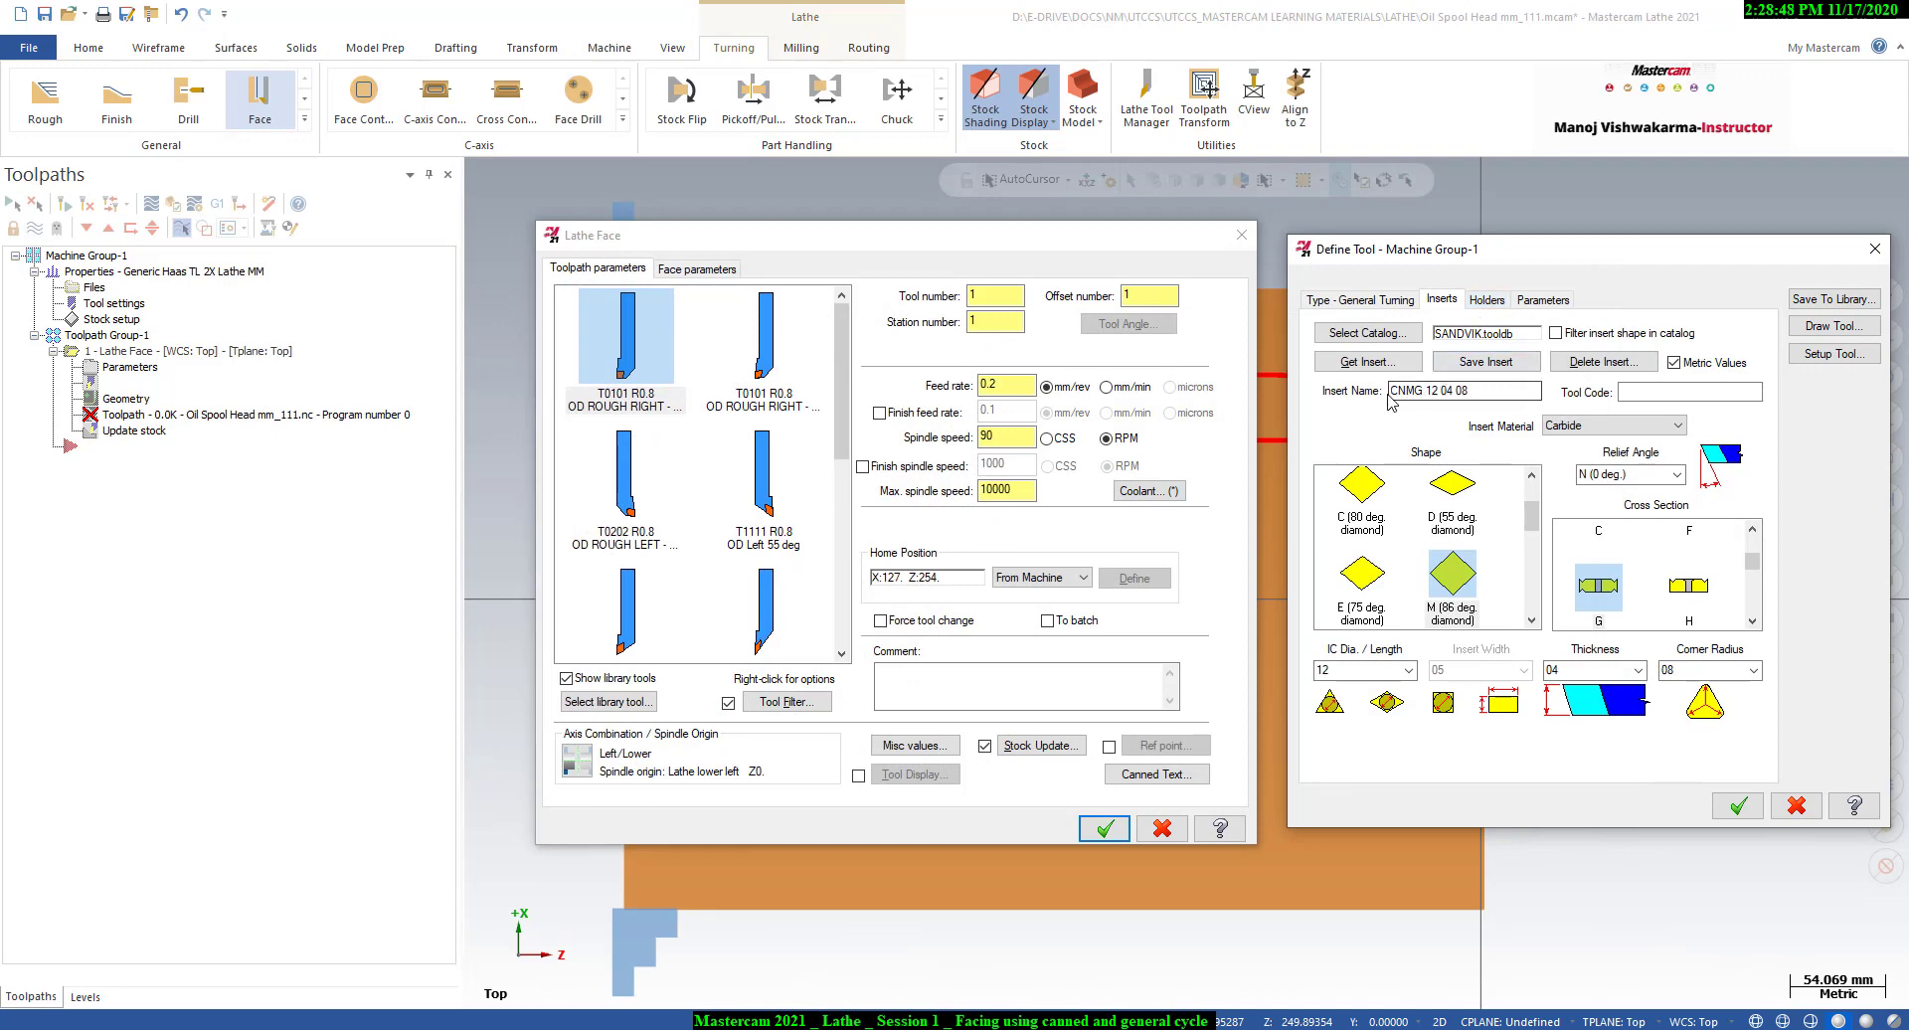
- Review the insert's name, shape, IC diameter, thickness and corner radius options, choosing a corner radius of 08
{"action": "left_click_drag", "start_coordinate": [1497, 392], "coordinate": [1397, 391]}
{"action": "left_click", "coordinate": [1440, 623]}
{"action": "left_click_drag", "start_coordinate": [1342, 672], "coordinate": [1305, 677]}
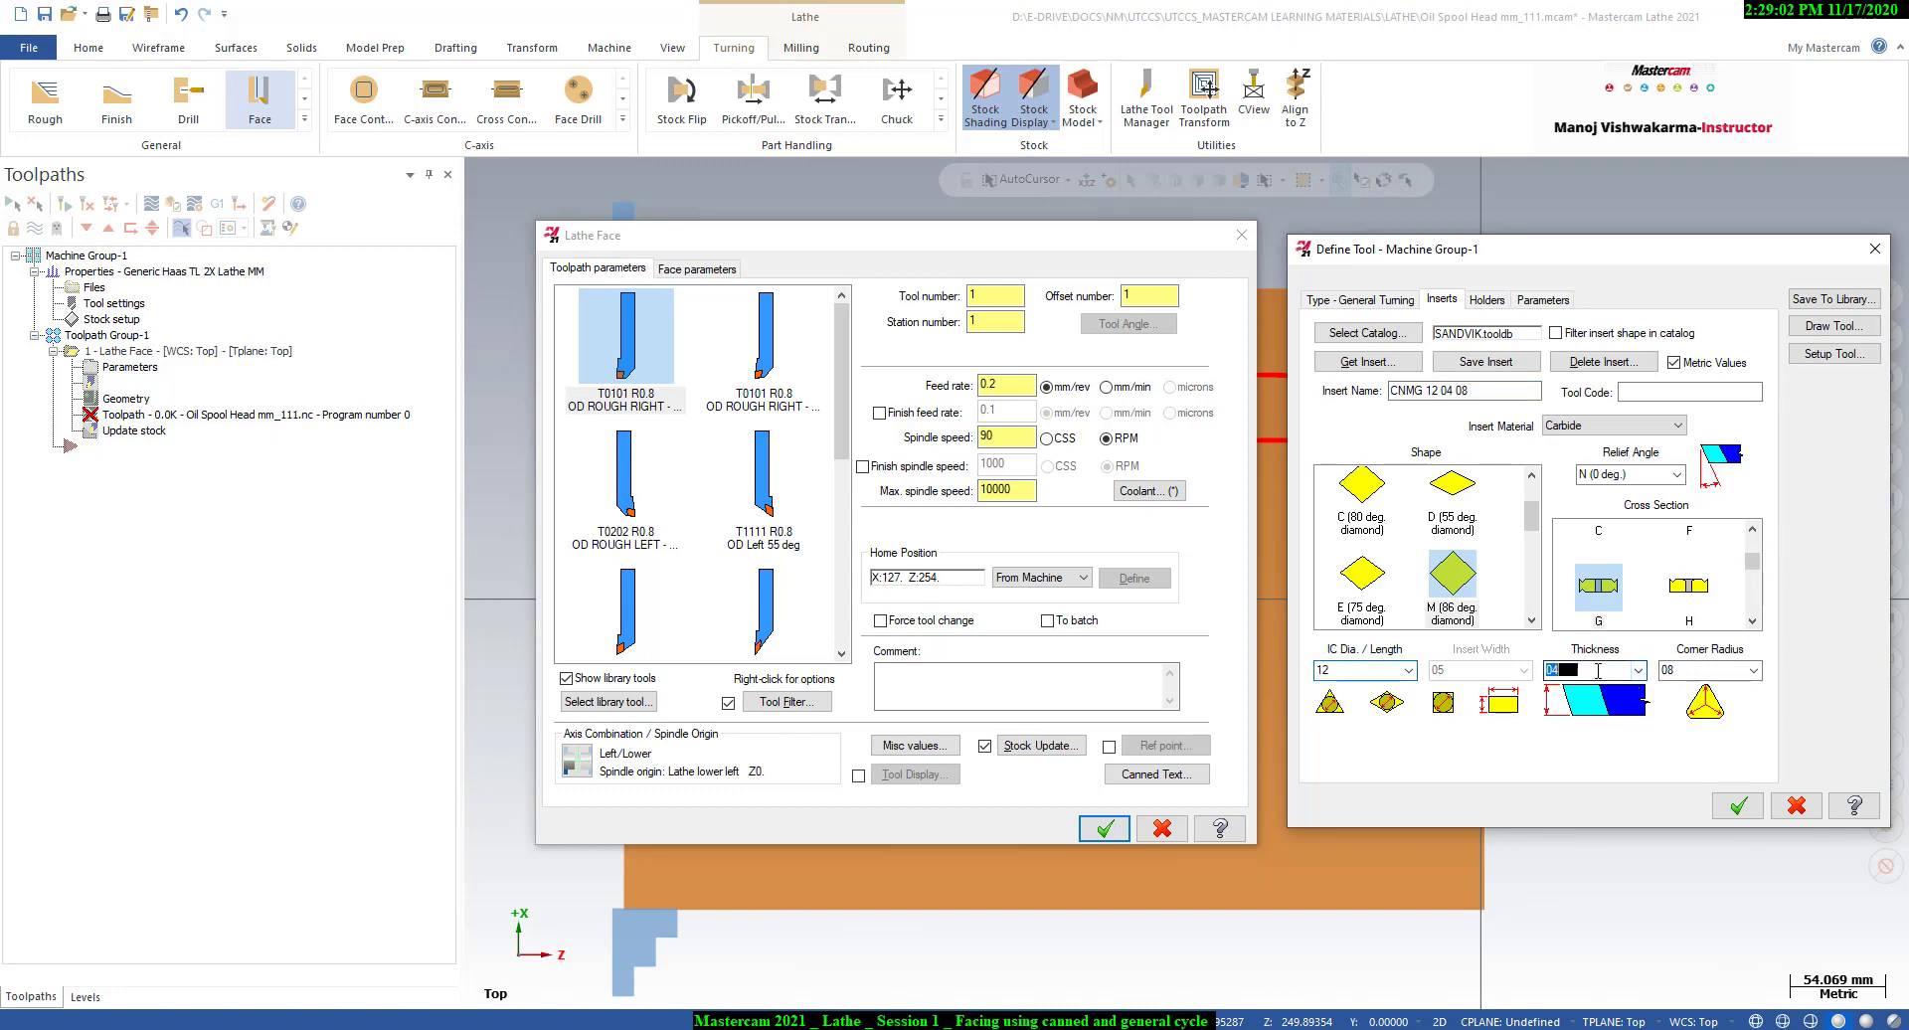
{"action": "left_click_drag", "start_coordinate": [1576, 672], "coordinate": [1507, 670]}
{"action": "double_click", "coordinate": [1681, 673]}
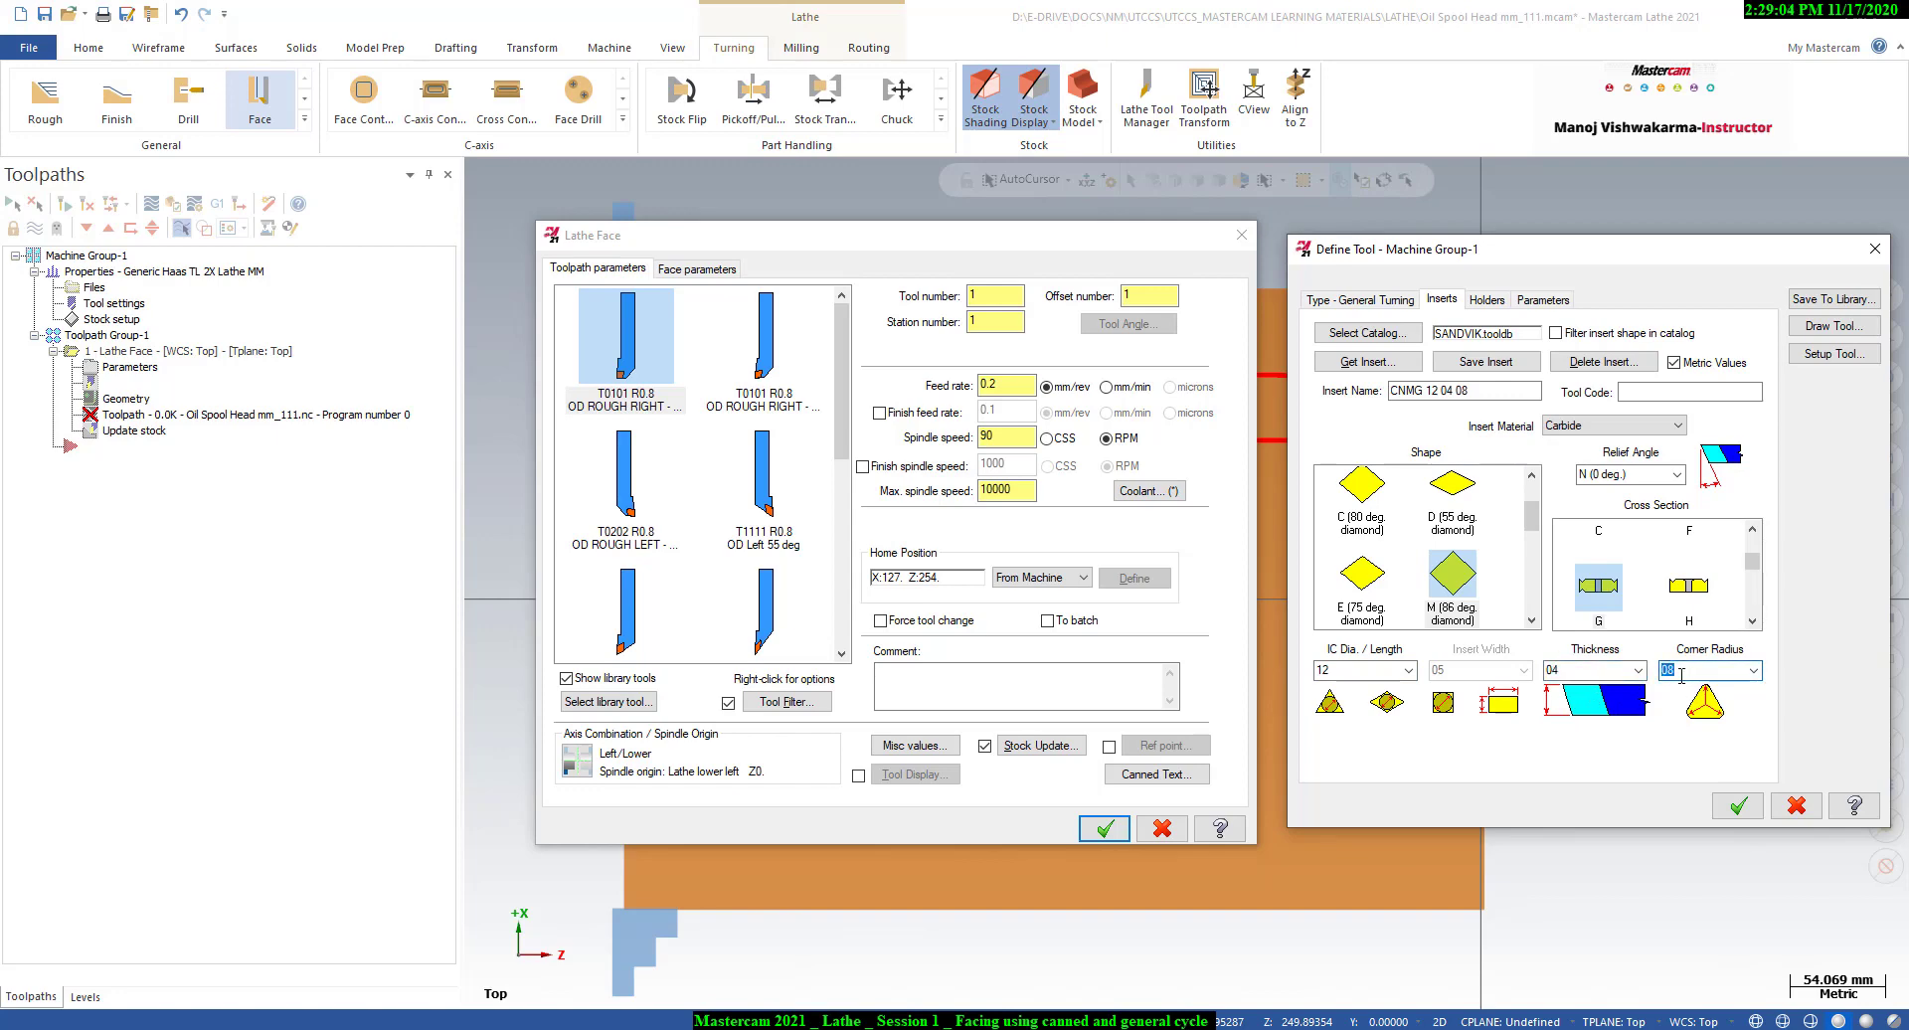
{"action": "left_click", "coordinate": [1755, 674]}
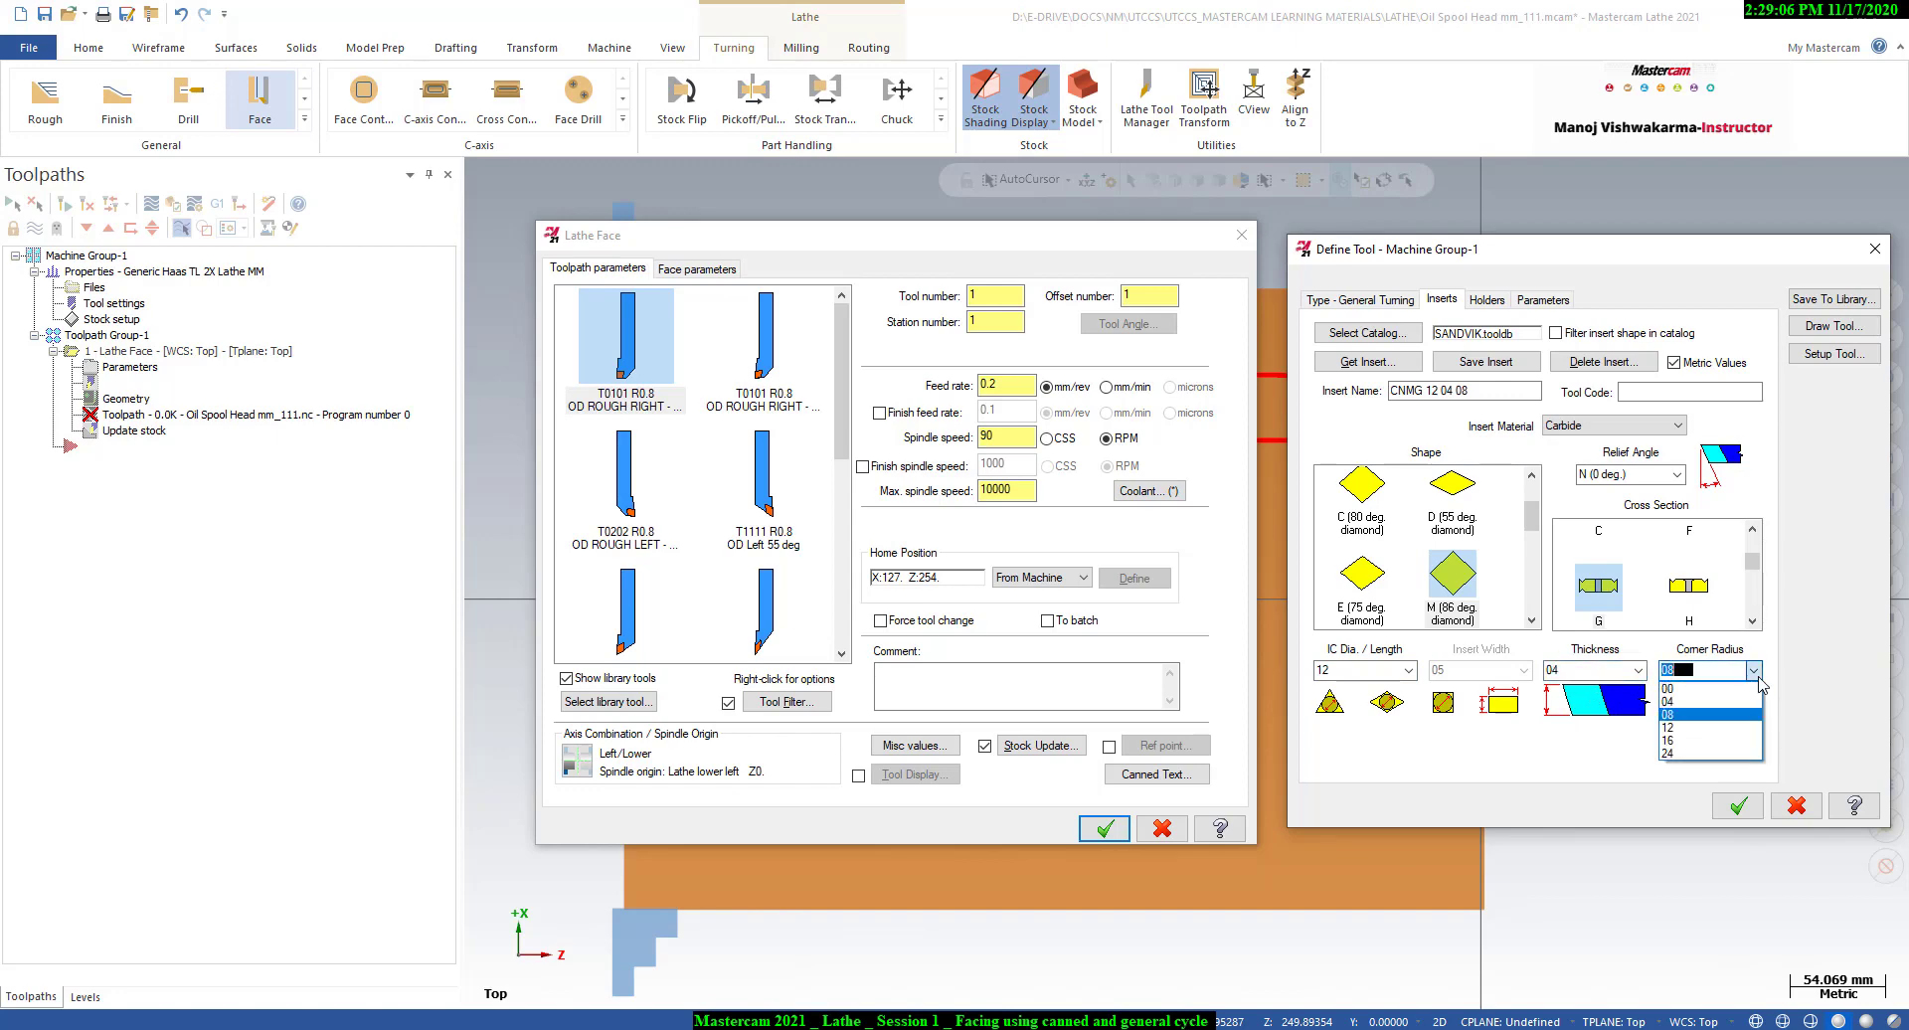
{"action": "left_click", "coordinate": [1679, 714]}
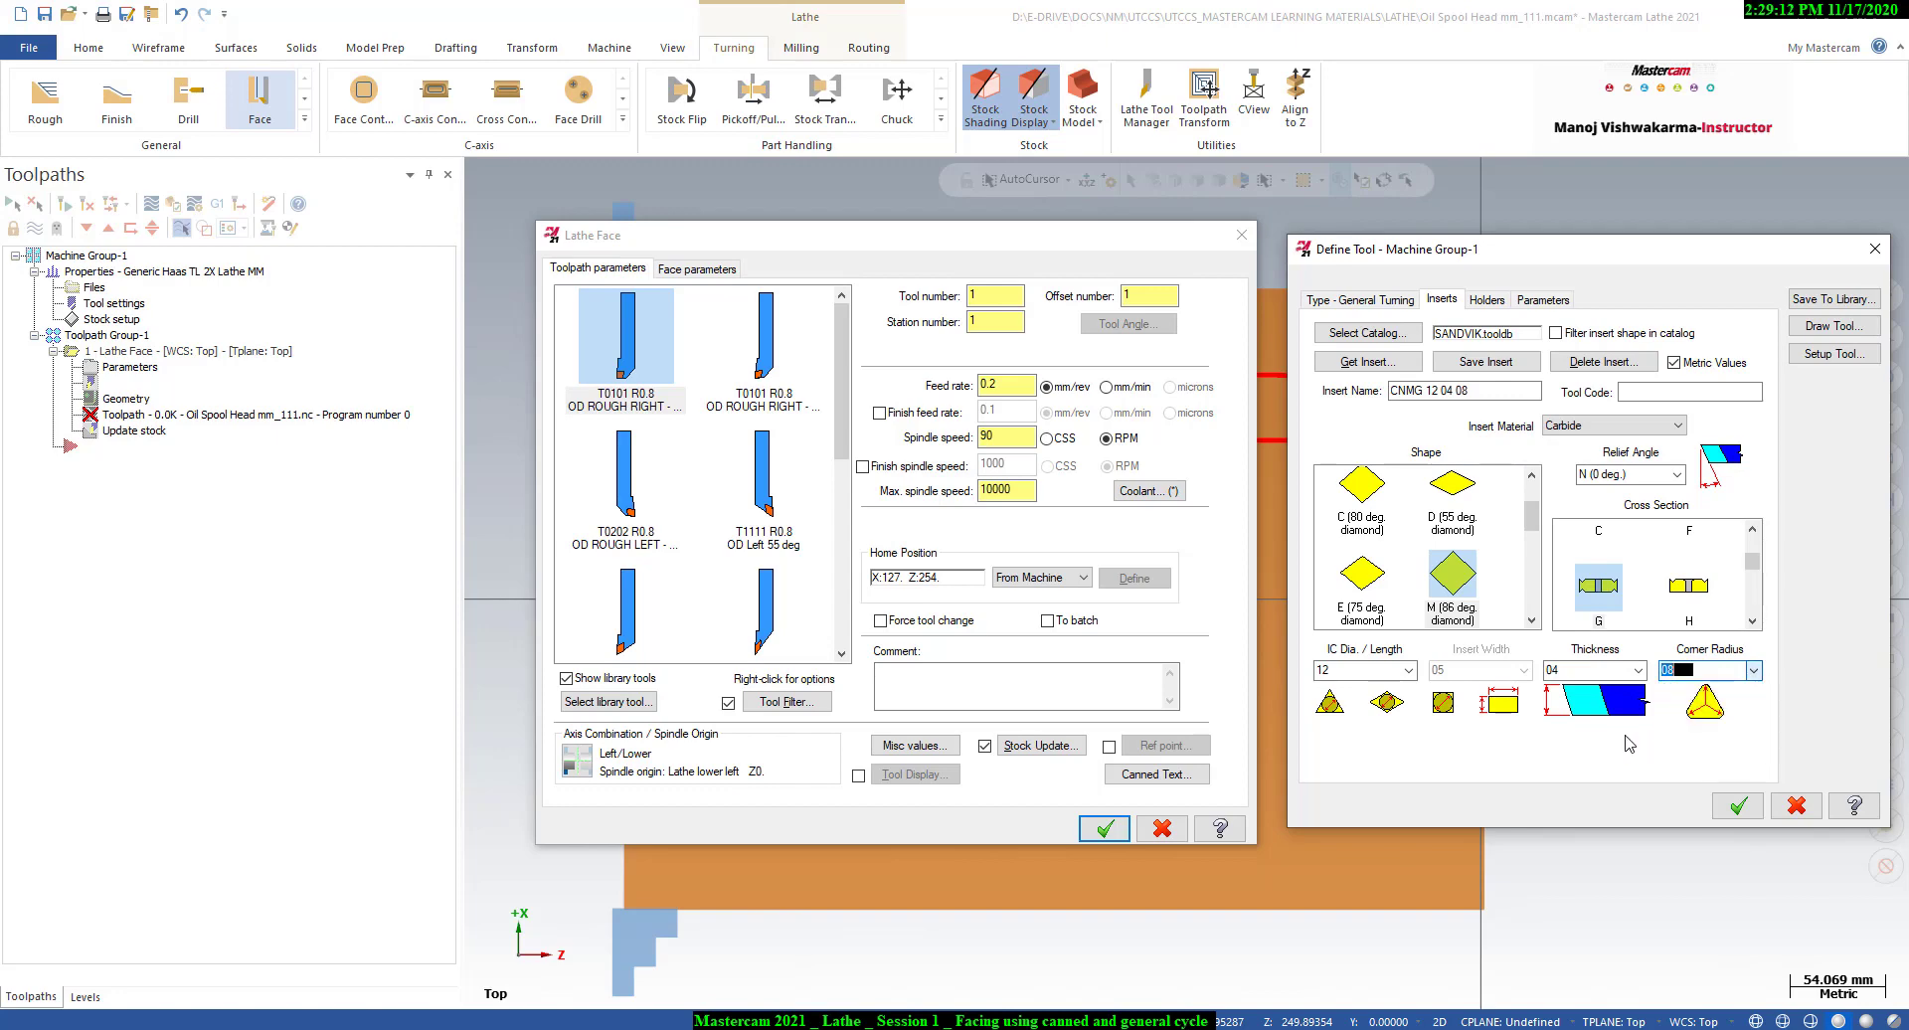
- Check the tool holder's geometry dimensions, choose the square shank cross section and accept the tool definition
{"action": "left_click", "coordinate": [1486, 300]}
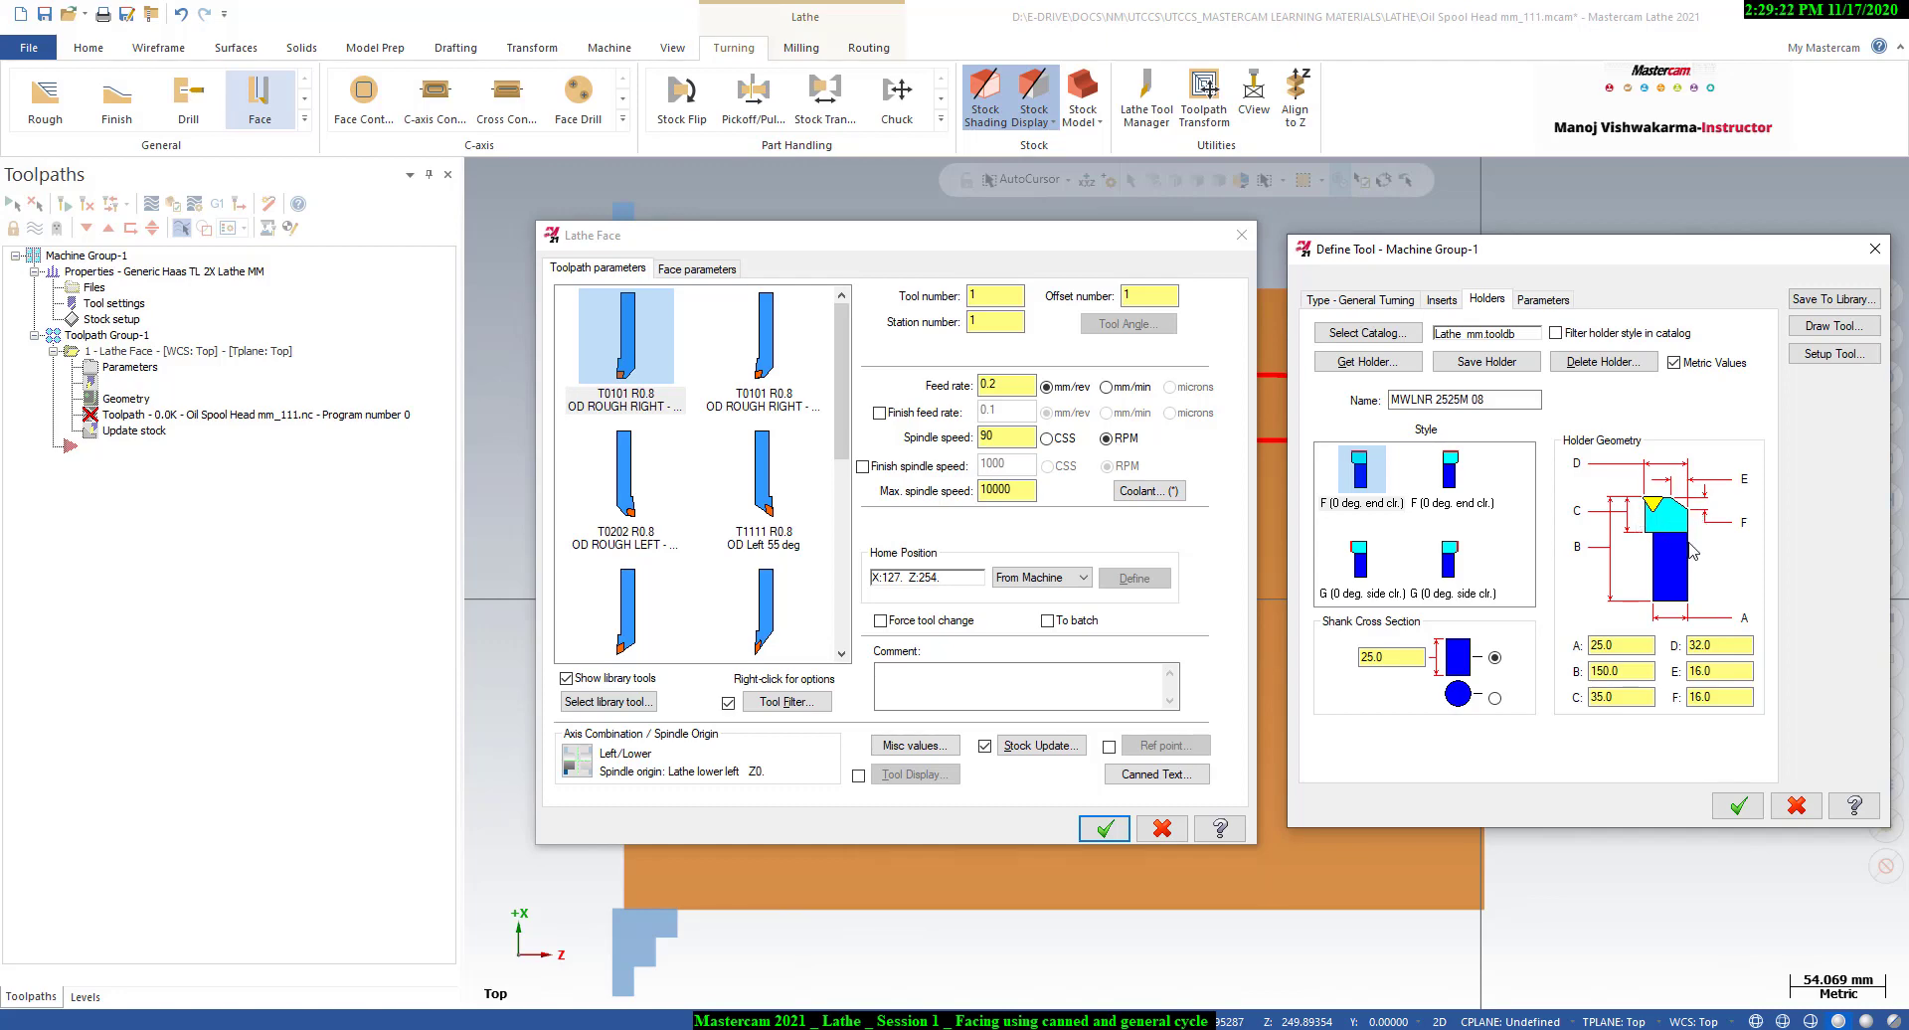
{"action": "double_click", "coordinate": [1627, 647]}
{"action": "double_click", "coordinate": [1625, 670]}
{"action": "left_click", "coordinate": [1495, 699]}
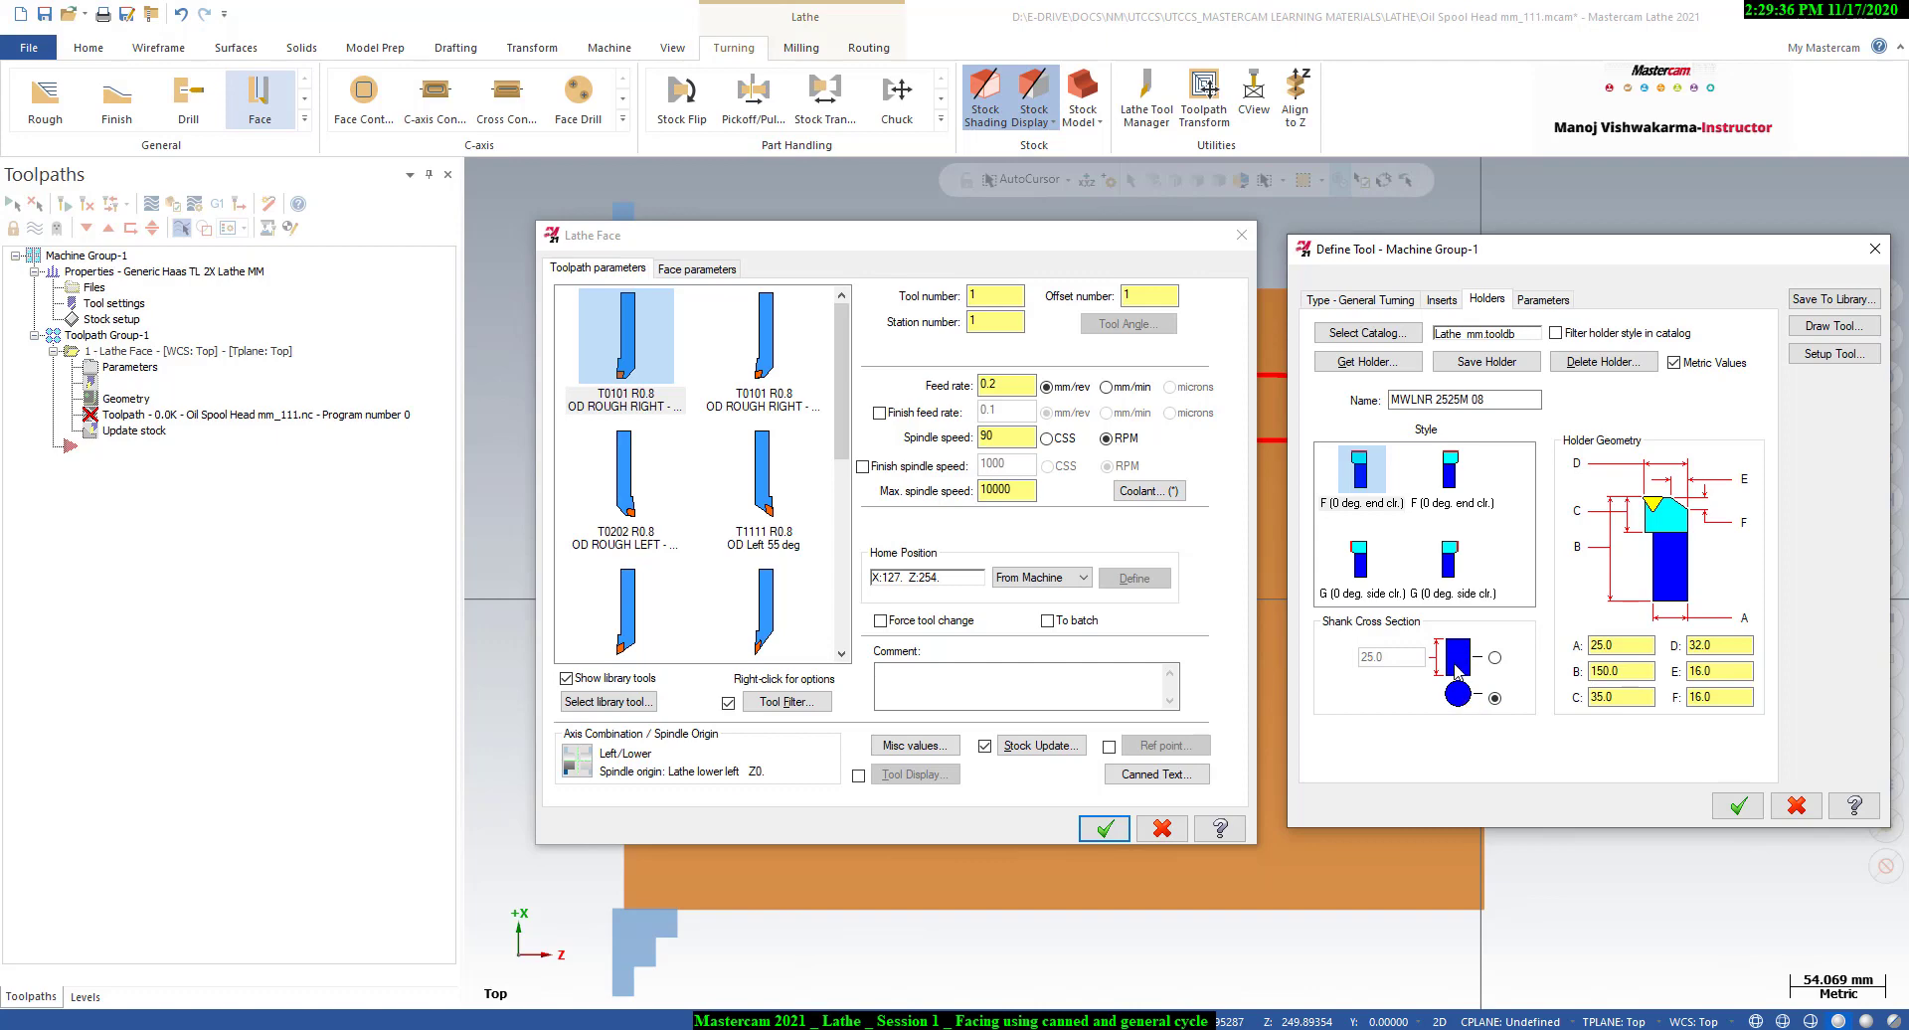
{"action": "left_click", "coordinate": [1495, 657]}
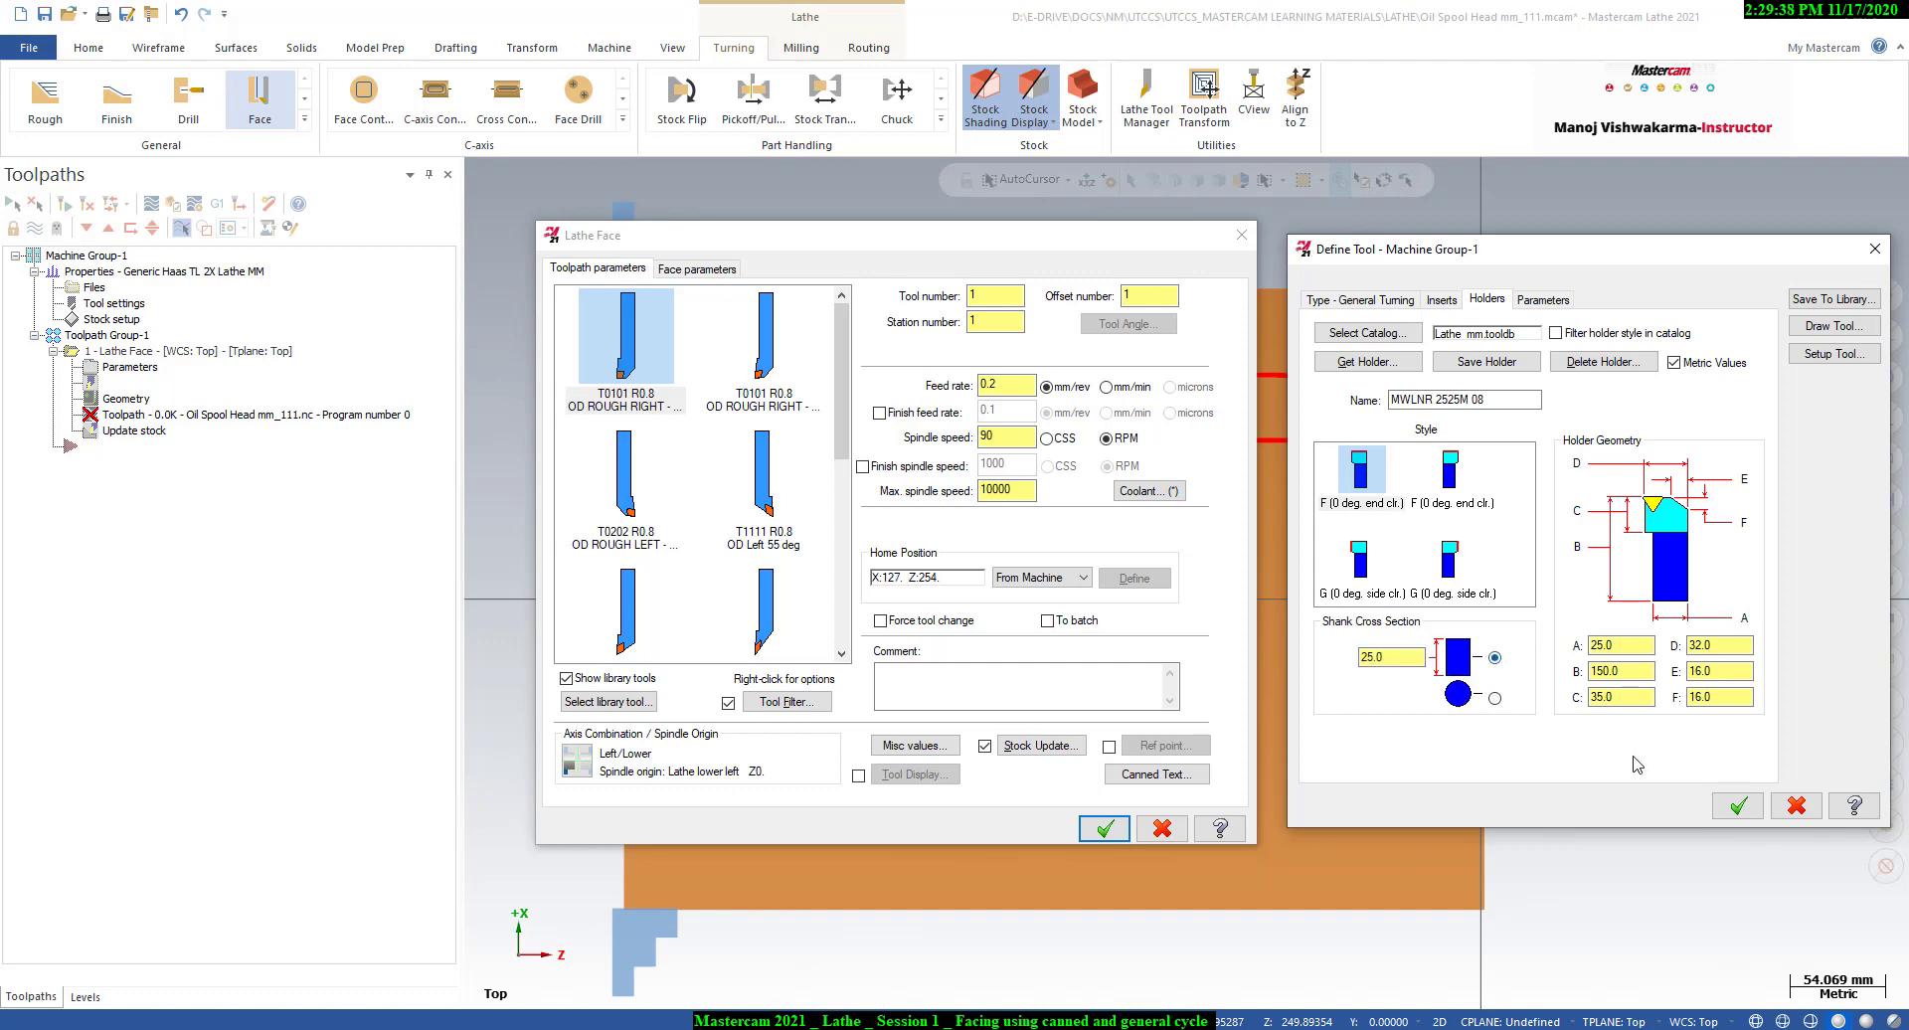
{"action": "left_click", "coordinate": [1738, 806]}
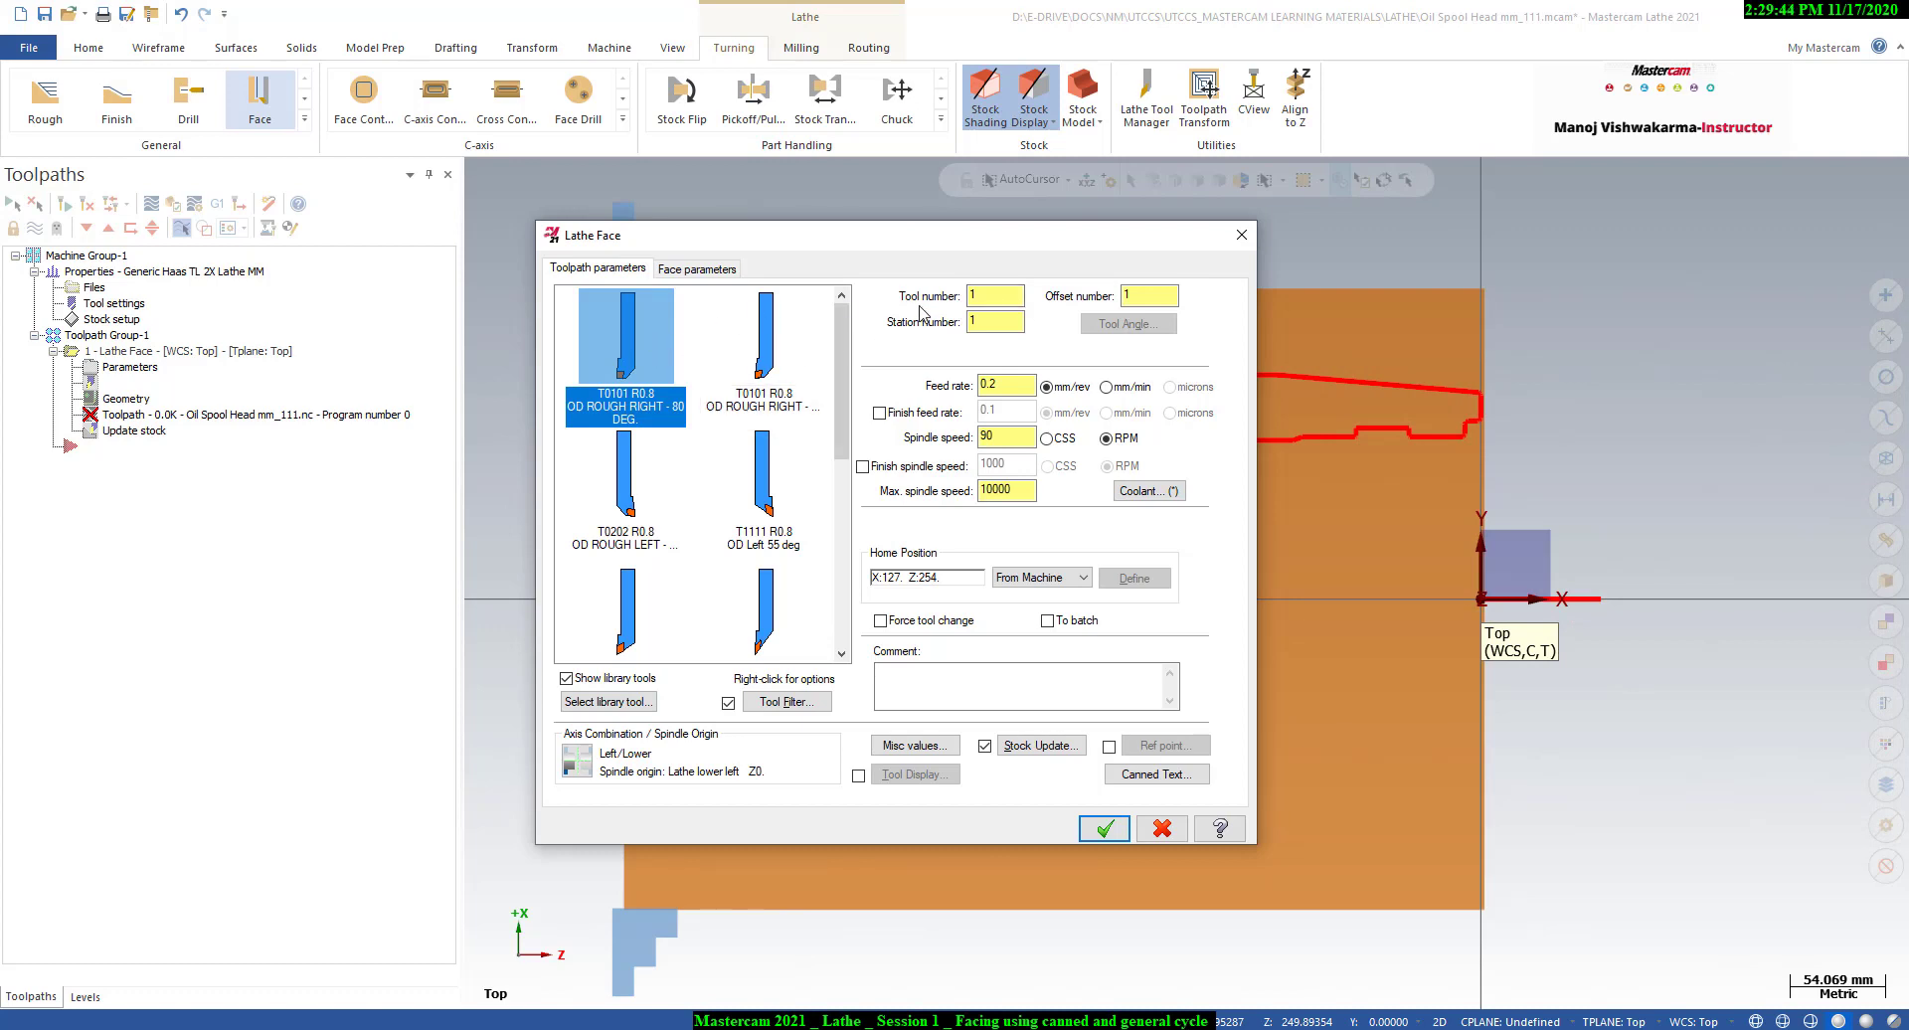
- Check the tool and offset numbers of the facing operation and set the feed rate to 0.1 mm/rev
{"action": "double_click", "coordinate": [989, 296]}
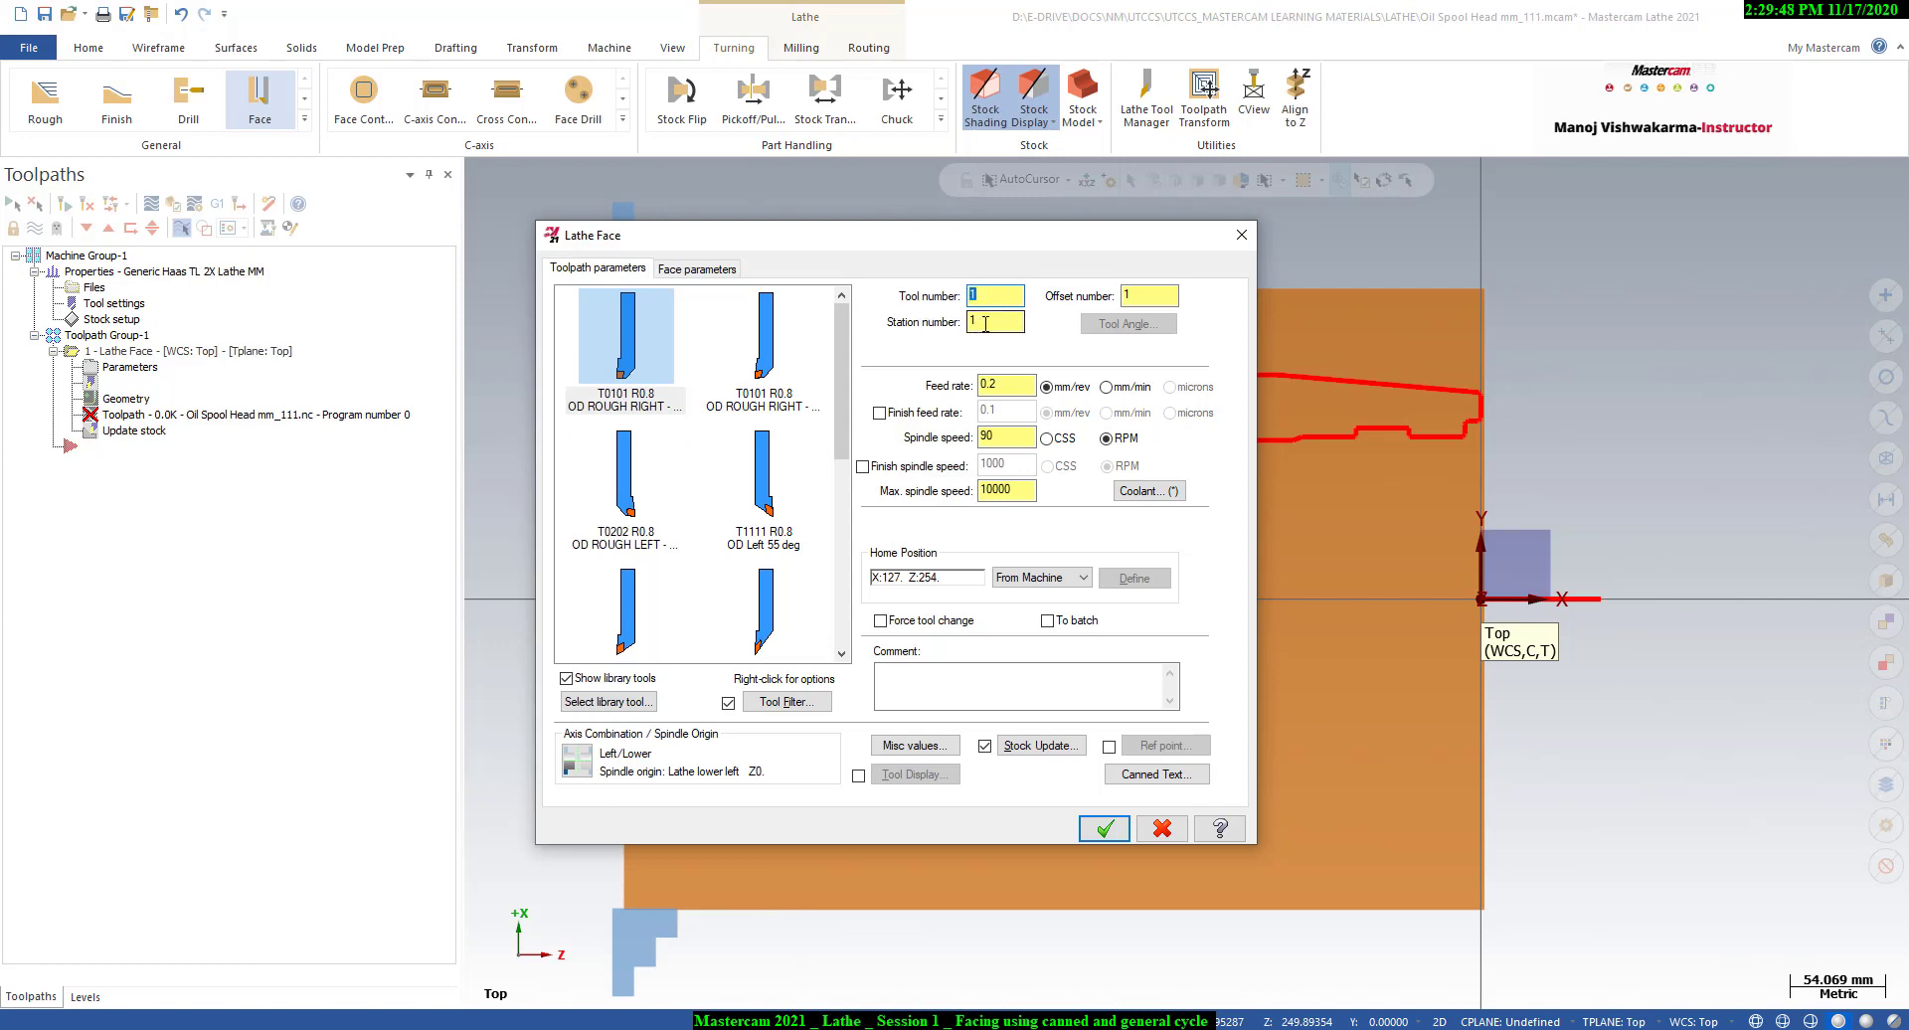
{"action": "double_click", "coordinate": [1135, 295]}
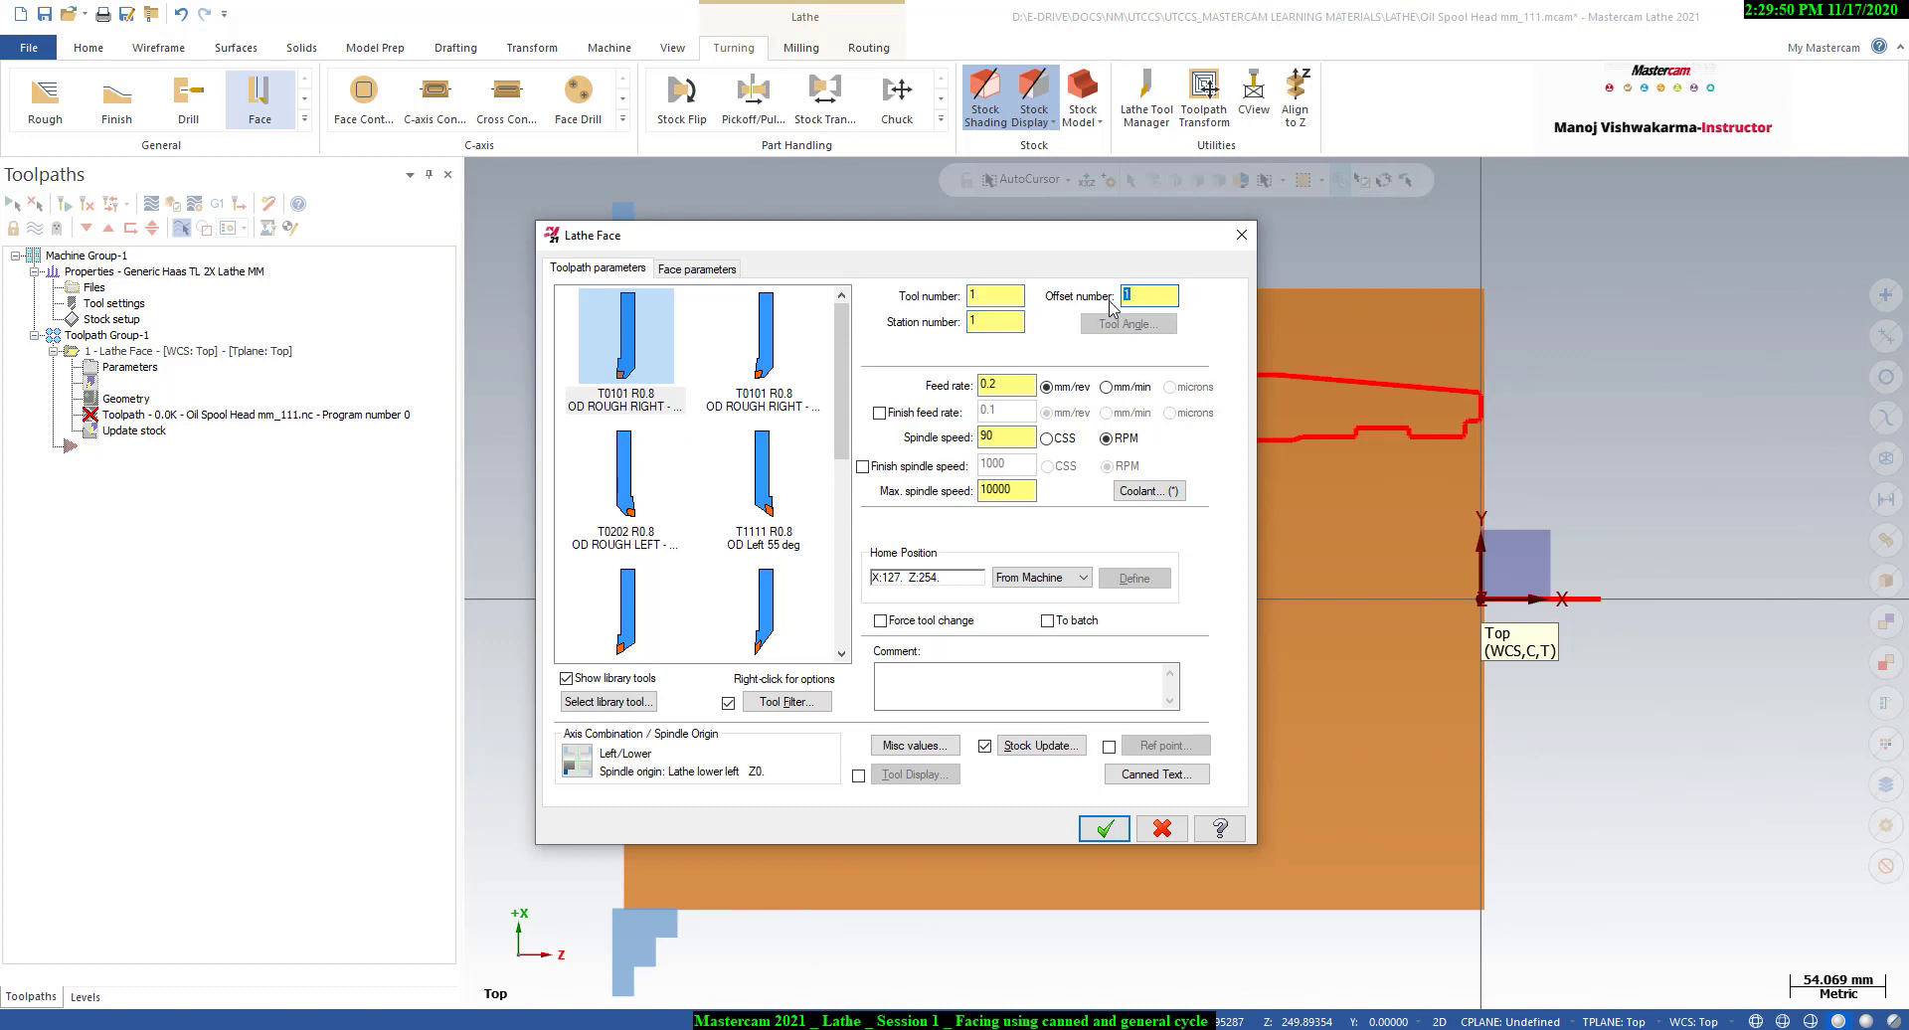
{"action": "double_click", "coordinate": [1013, 384]}
{"action": "type", "text": ".1"}
{"action": "left_click_drag", "start_coordinate": [1010, 385], "coordinate": [952, 391]}
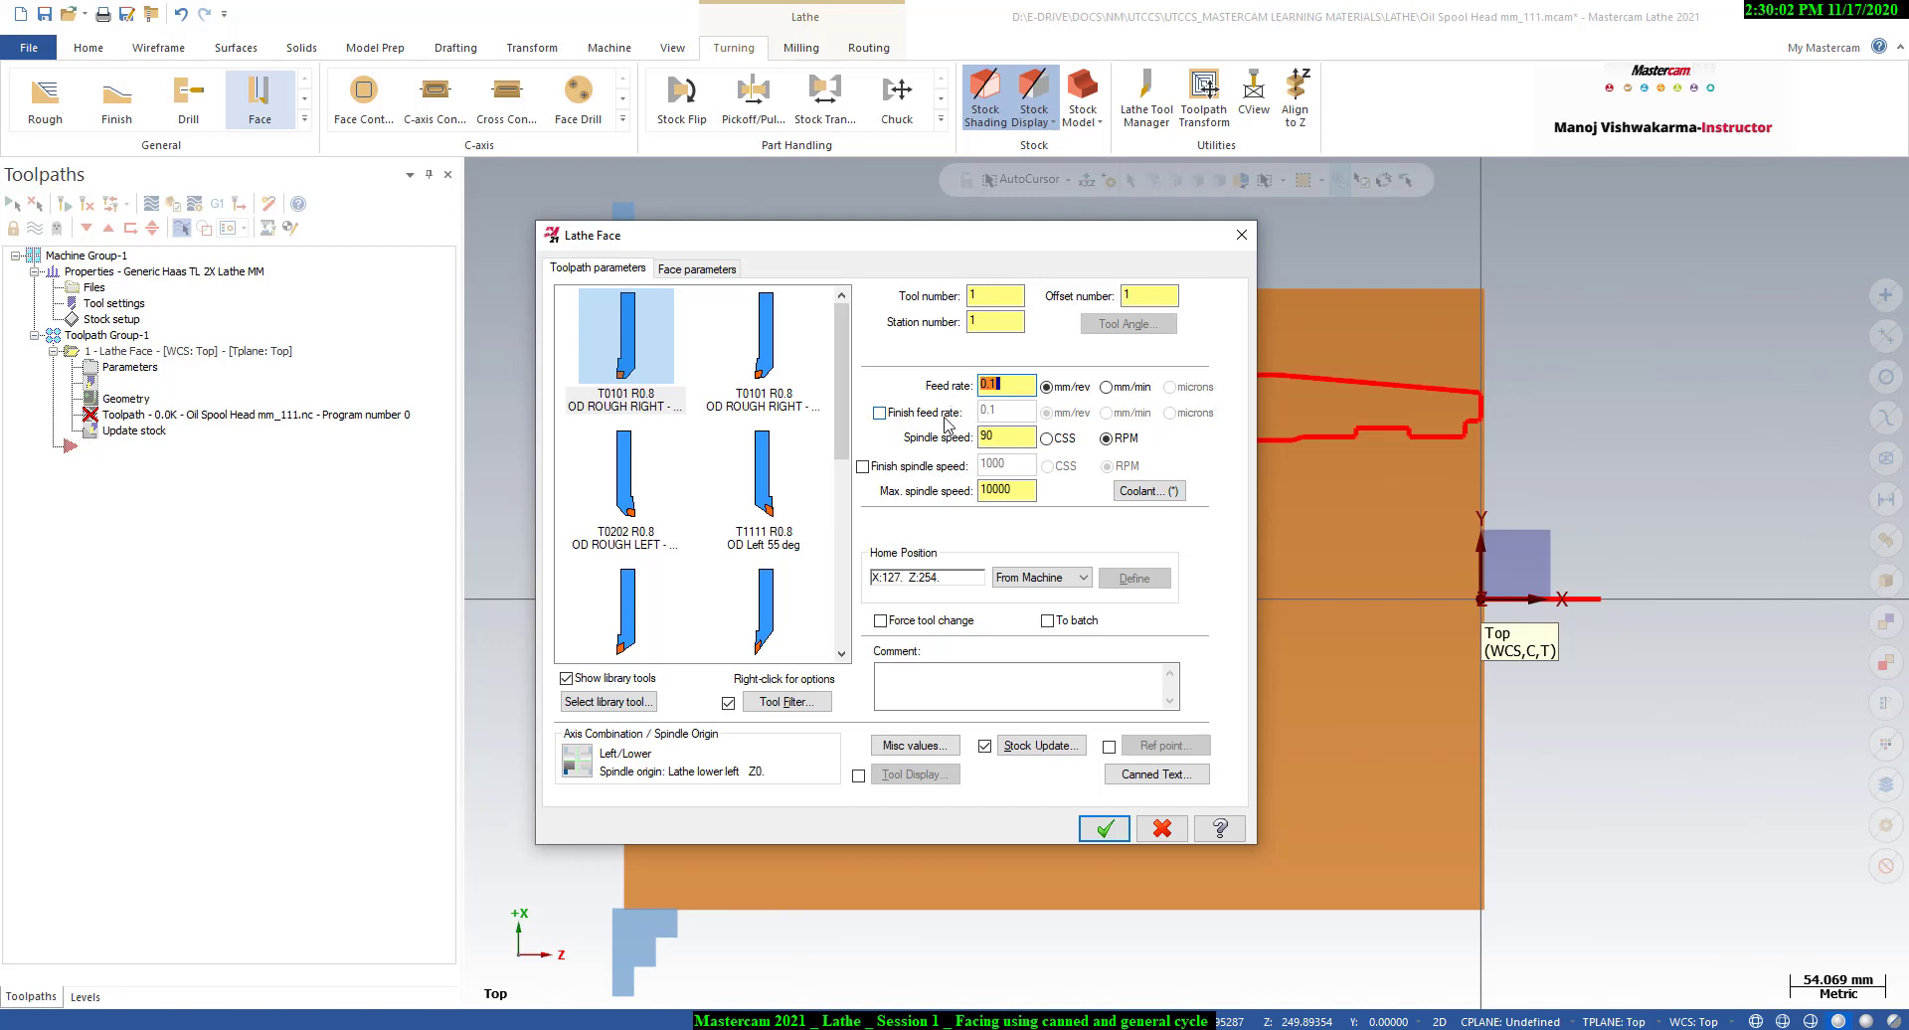
- Set the spindle speed to 100 in CSS mode with a maximum spindle speed of 1200
{"action": "double_click", "coordinate": [1001, 435]}
{"action": "type", "text": "1400"}
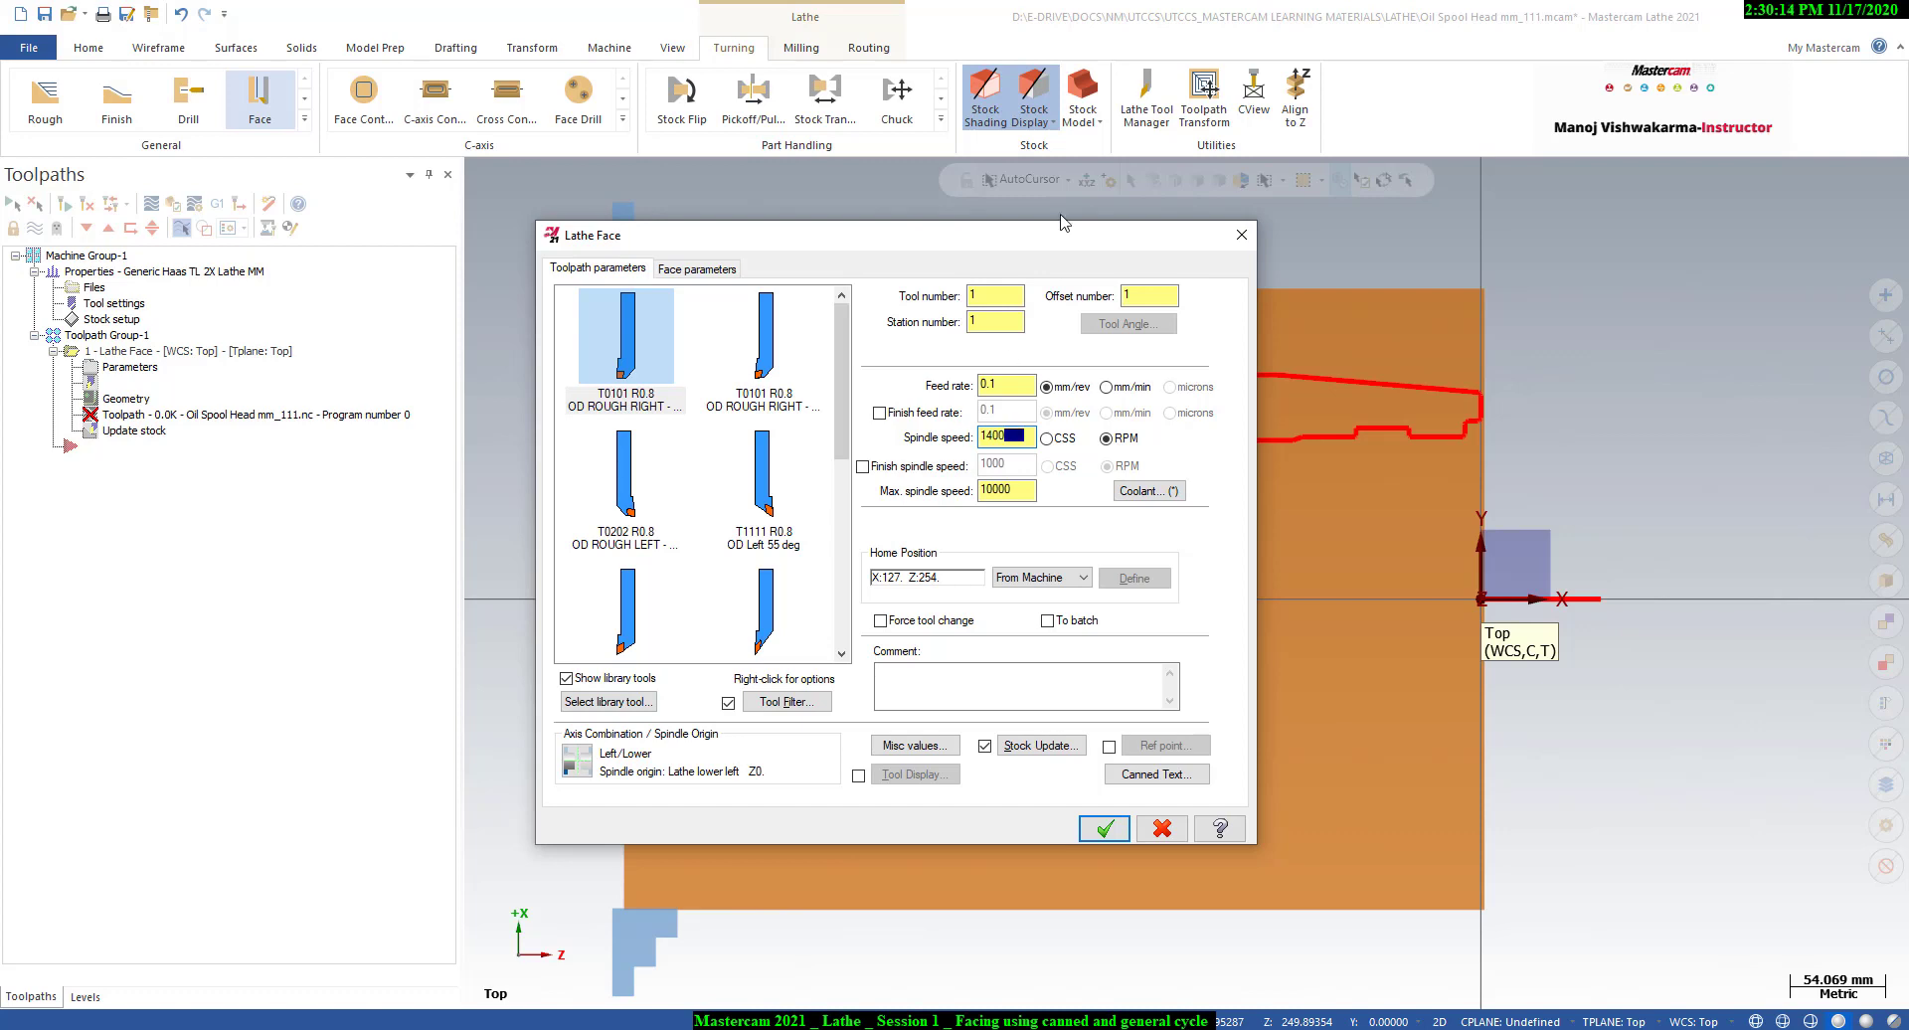
{"action": "left_click_drag", "start_coordinate": [1016, 440], "coordinate": [938, 445]}
{"action": "left_click", "coordinate": [1047, 439]}
{"action": "left_click_drag", "start_coordinate": [1031, 446], "coordinate": [982, 448]}
{"action": "left_click_drag", "start_coordinate": [987, 436], "coordinate": [1011, 435]}
{"action": "double_click", "coordinate": [1024, 486]}
{"action": "type", "text": "1200"}
- Define a user-defined home position at a free point beyond the stock's upper front corner, about X-203.639 Z102.237
{"action": "left_click", "coordinate": [1018, 587]}
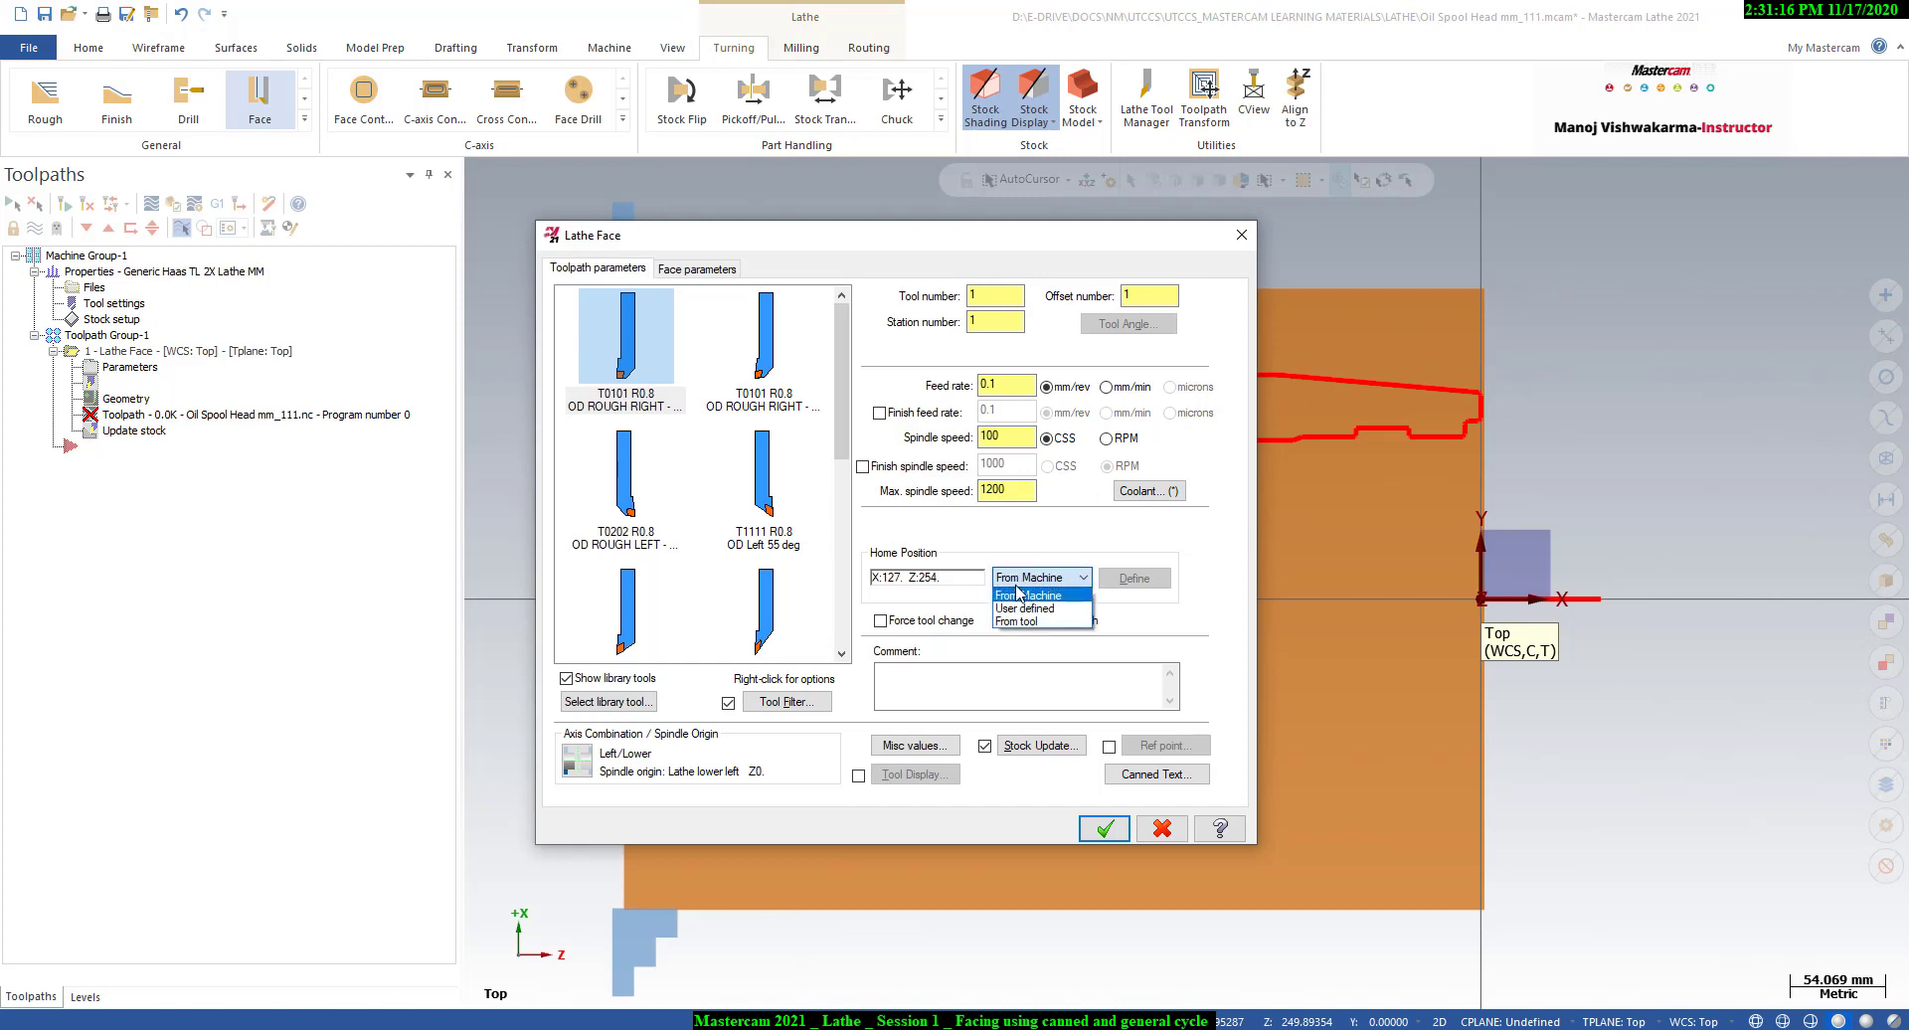
{"action": "left_click", "coordinate": [1026, 609]}
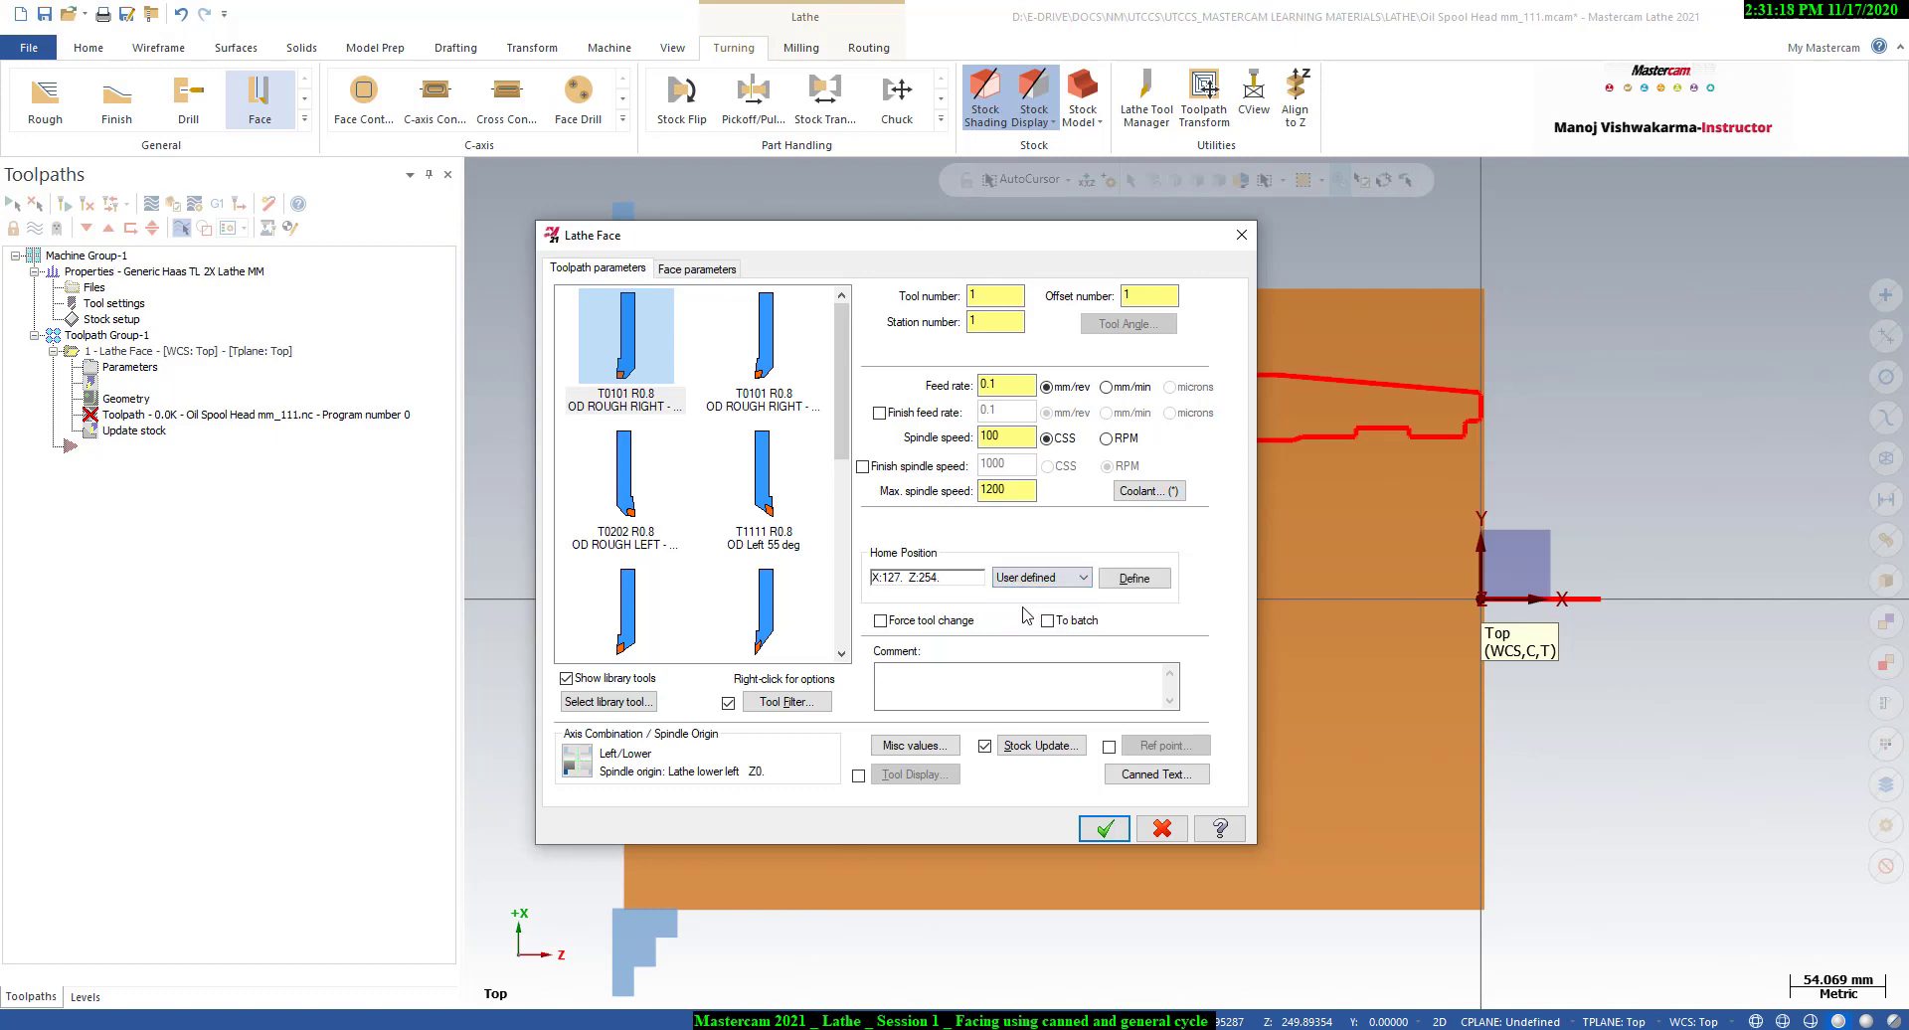
{"action": "left_click", "coordinate": [1134, 577]}
{"action": "left_click", "coordinate": [229, 245]}
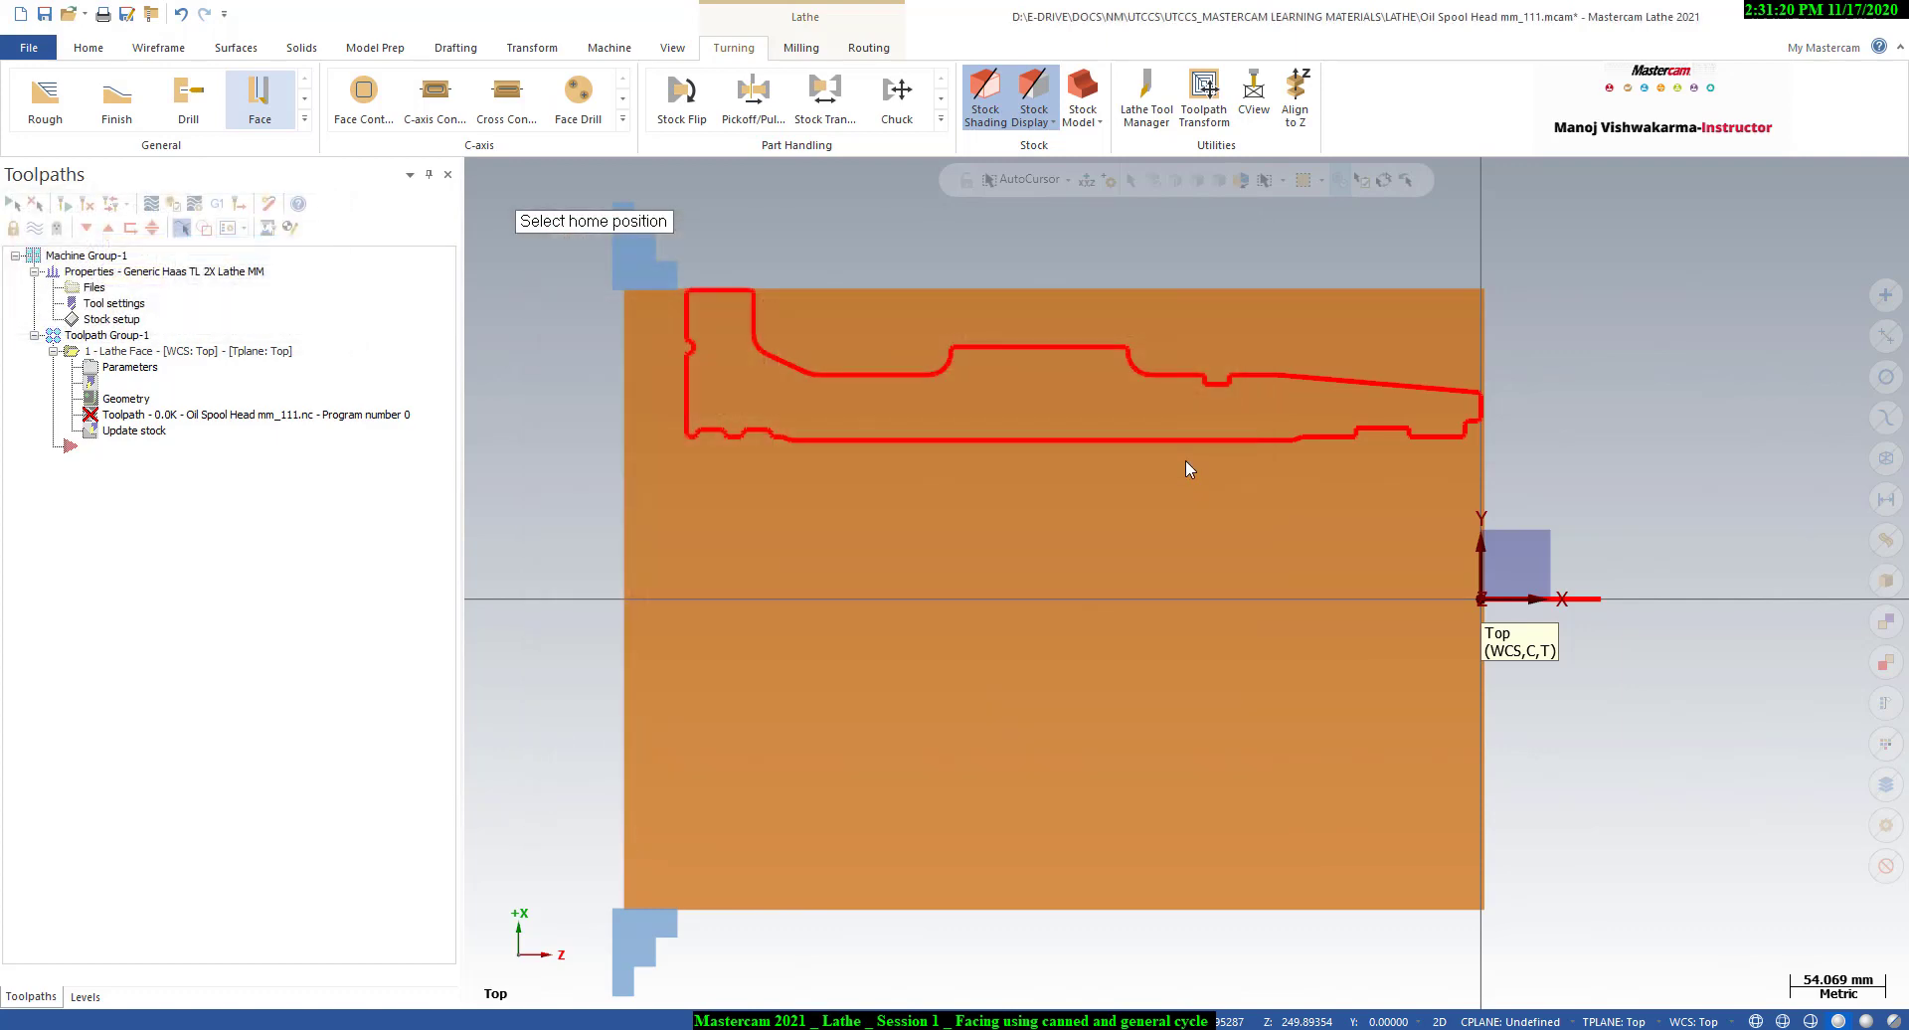
{"action": "scroll", "coordinate": [1602, 332], "scroll_direction": "down", "scroll_amount": 2}
{"action": "left_click", "coordinate": [1577, 272]}
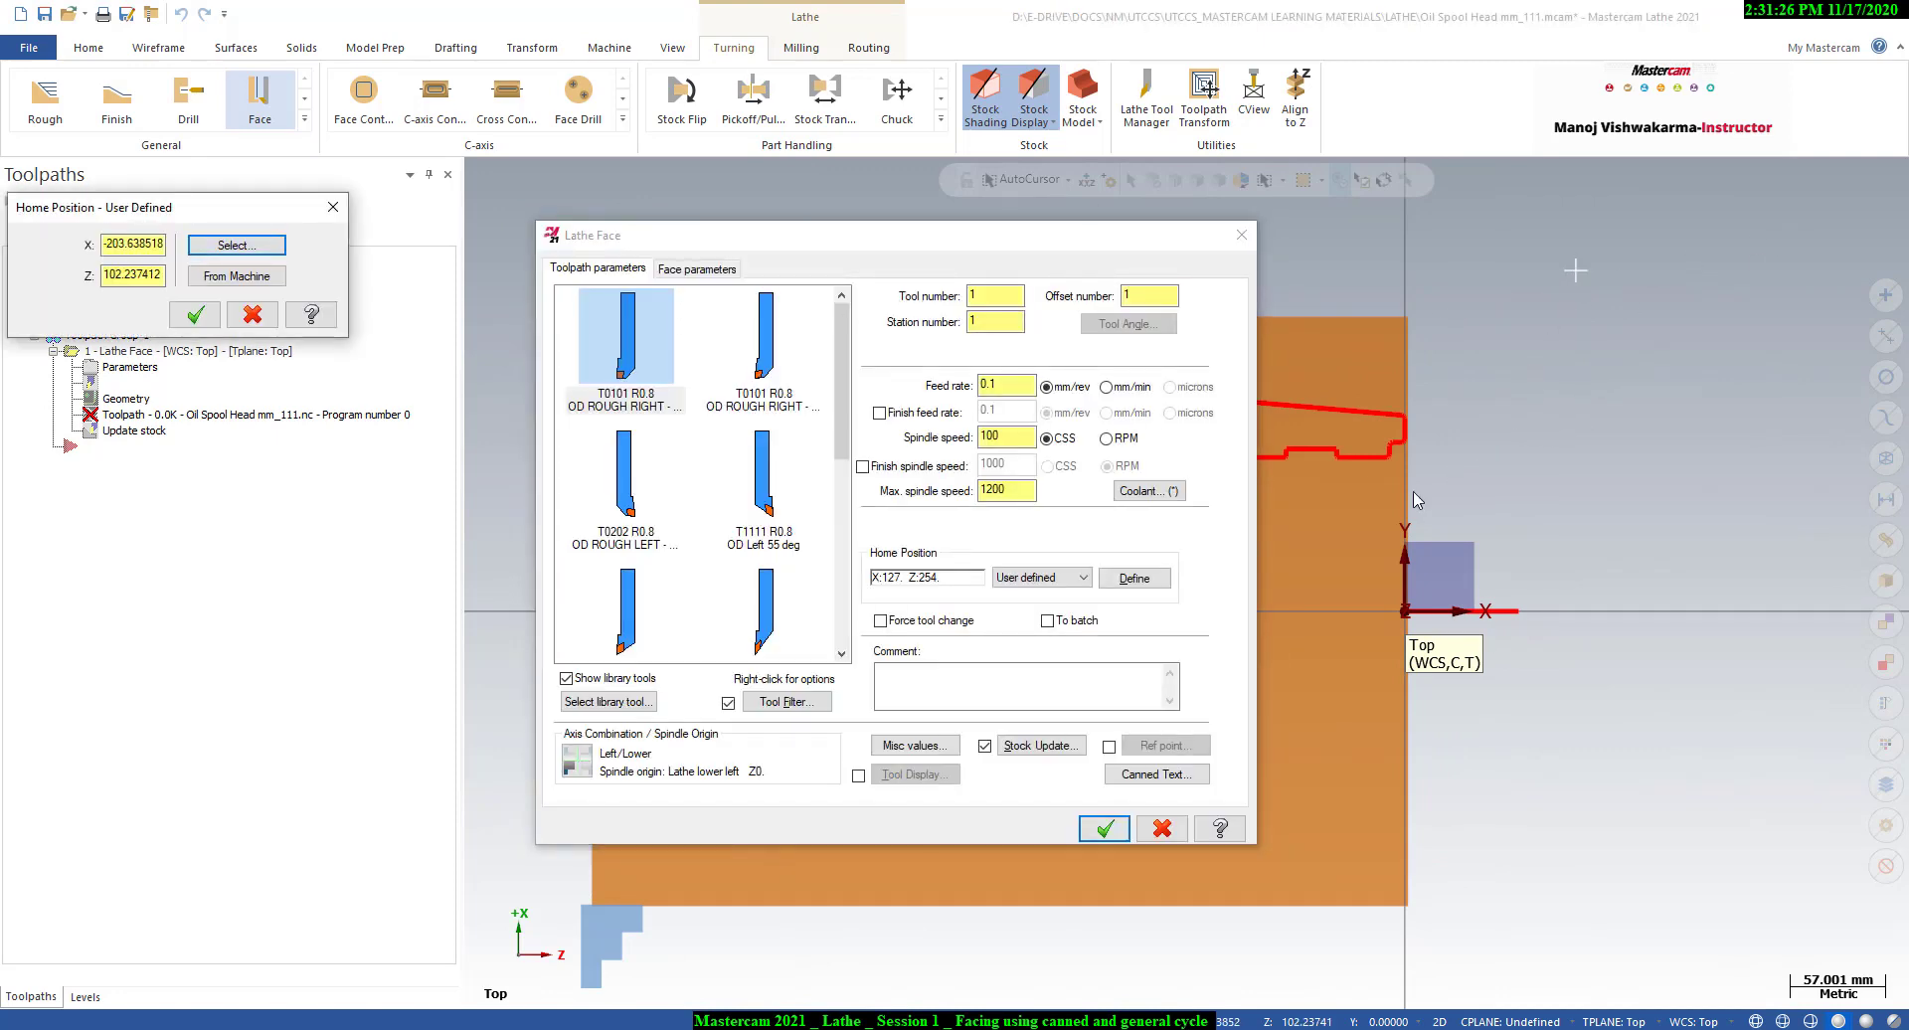
{"action": "left_click", "coordinate": [196, 315]}
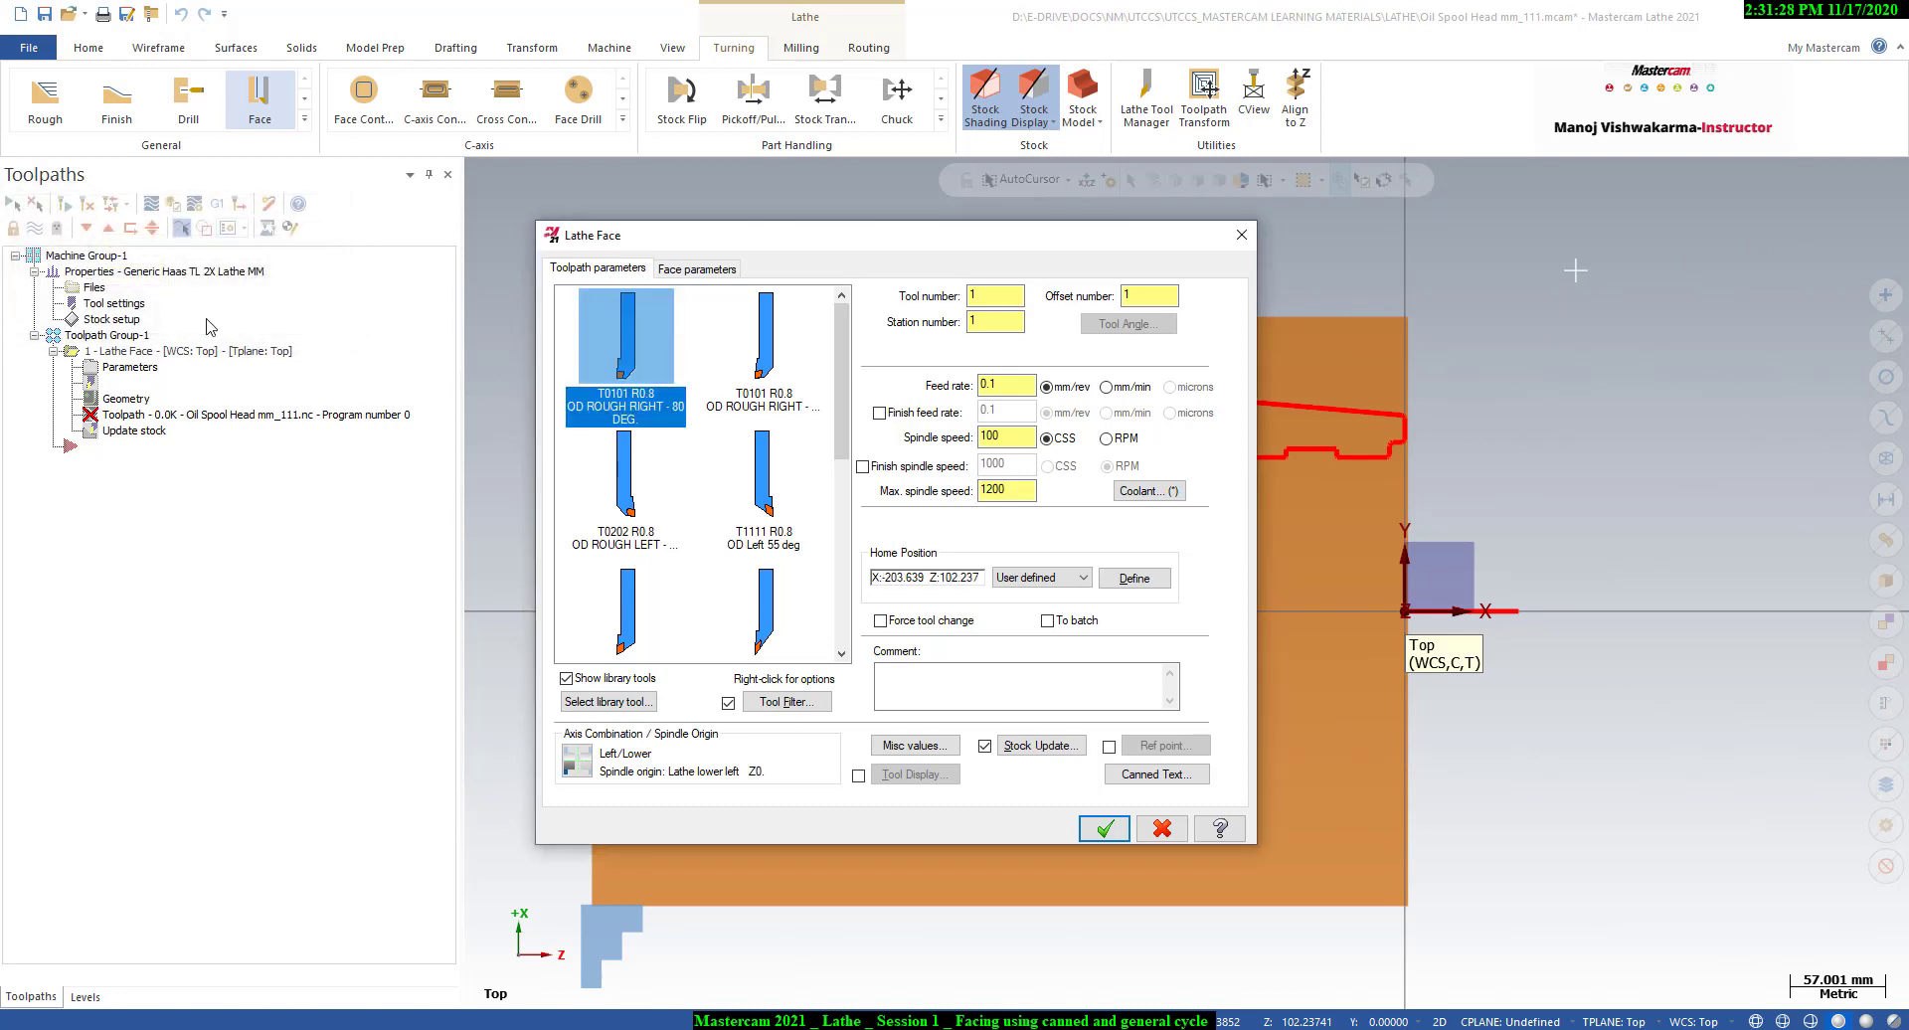
- Define the facing area by two boundary points, from the origin to just outside the stock's upper front corner, about 2.36 by 176.38 mm
{"action": "left_click", "coordinate": [696, 268]}
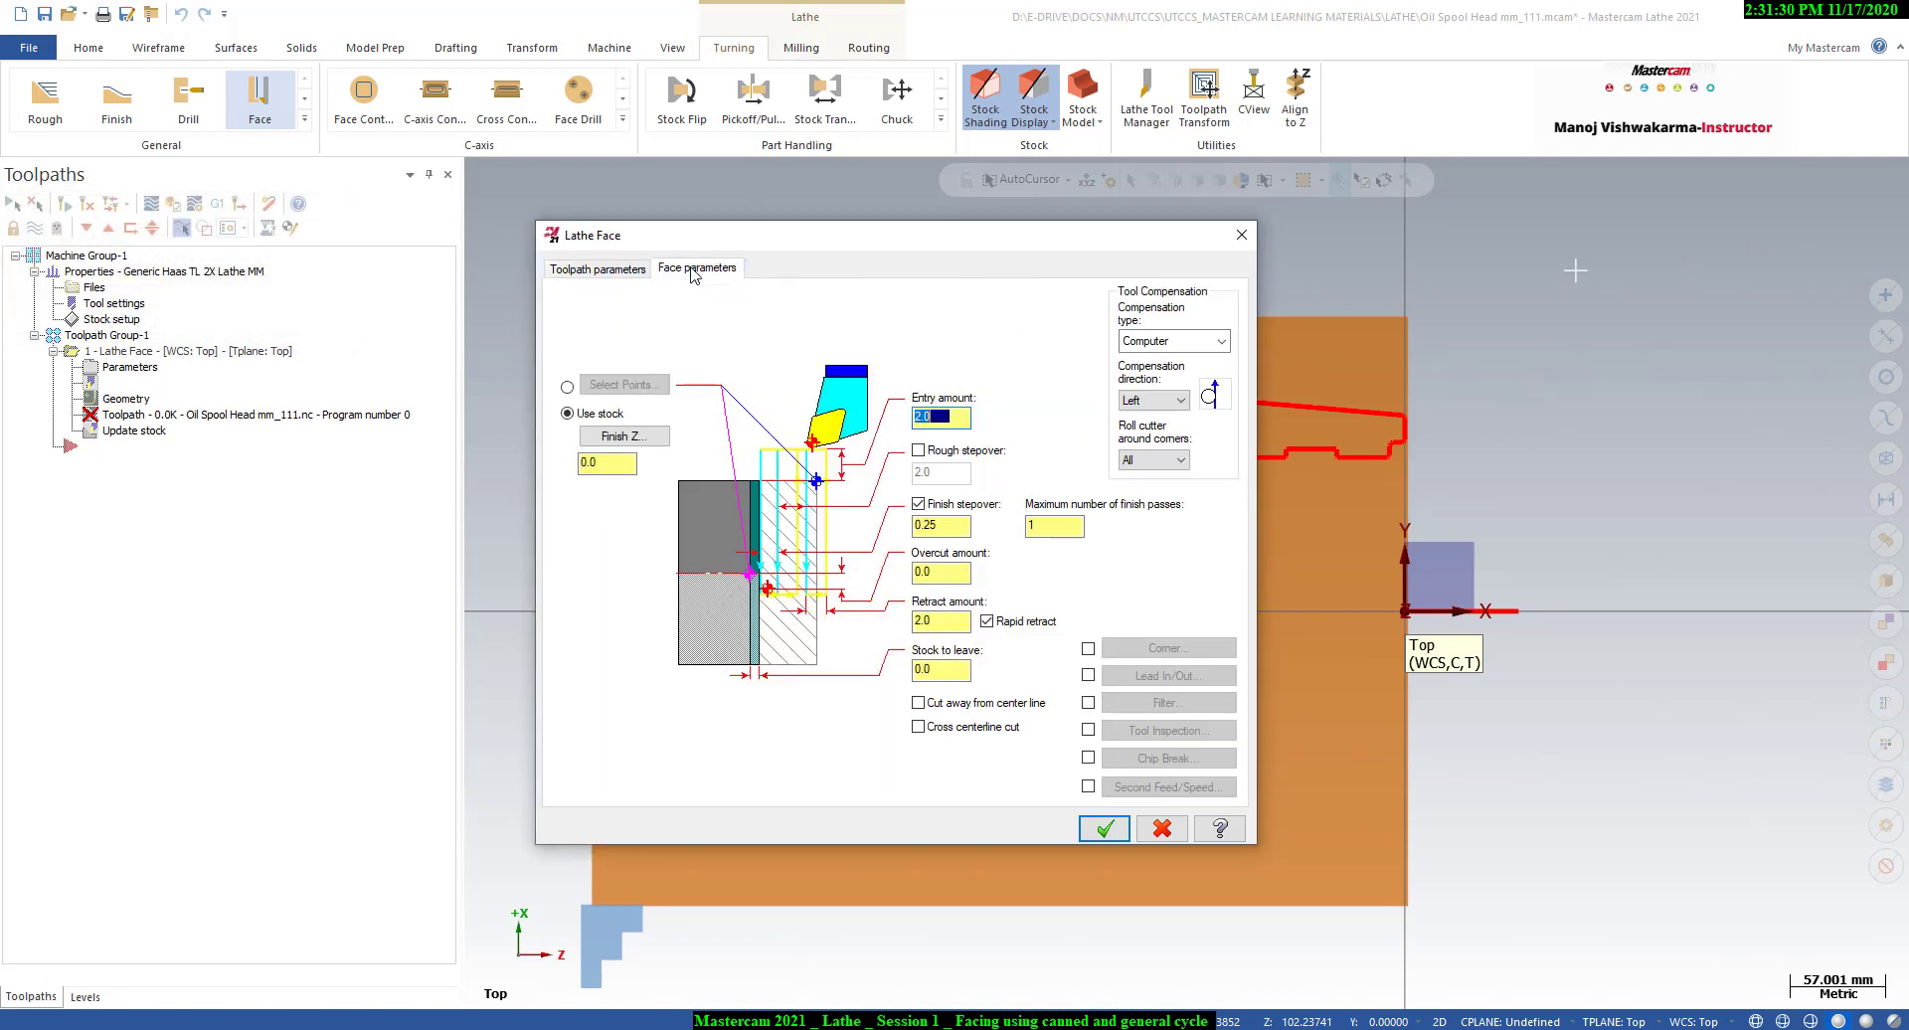
{"action": "left_click", "coordinate": [568, 387]}
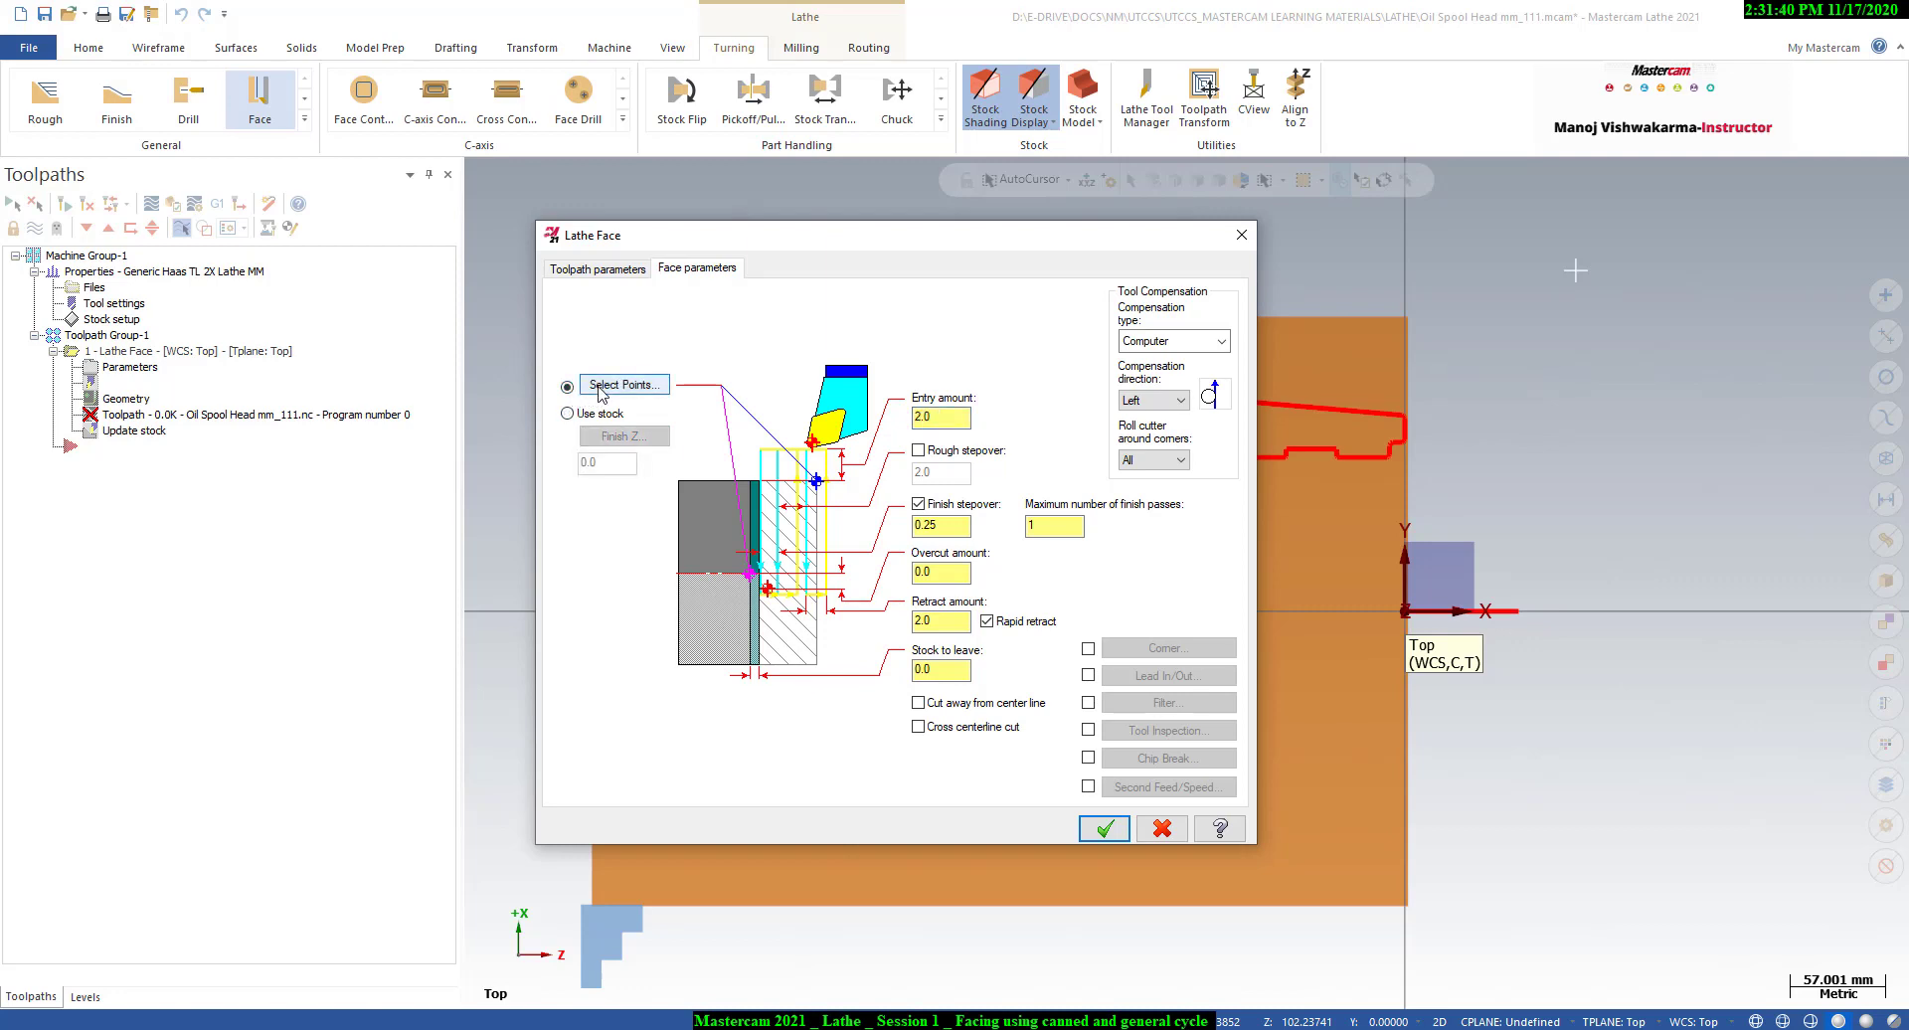
{"action": "left_click", "coordinate": [624, 384]}
{"action": "scroll", "coordinate": [1417, 617], "scroll_direction": "up", "scroll_amount": 8}
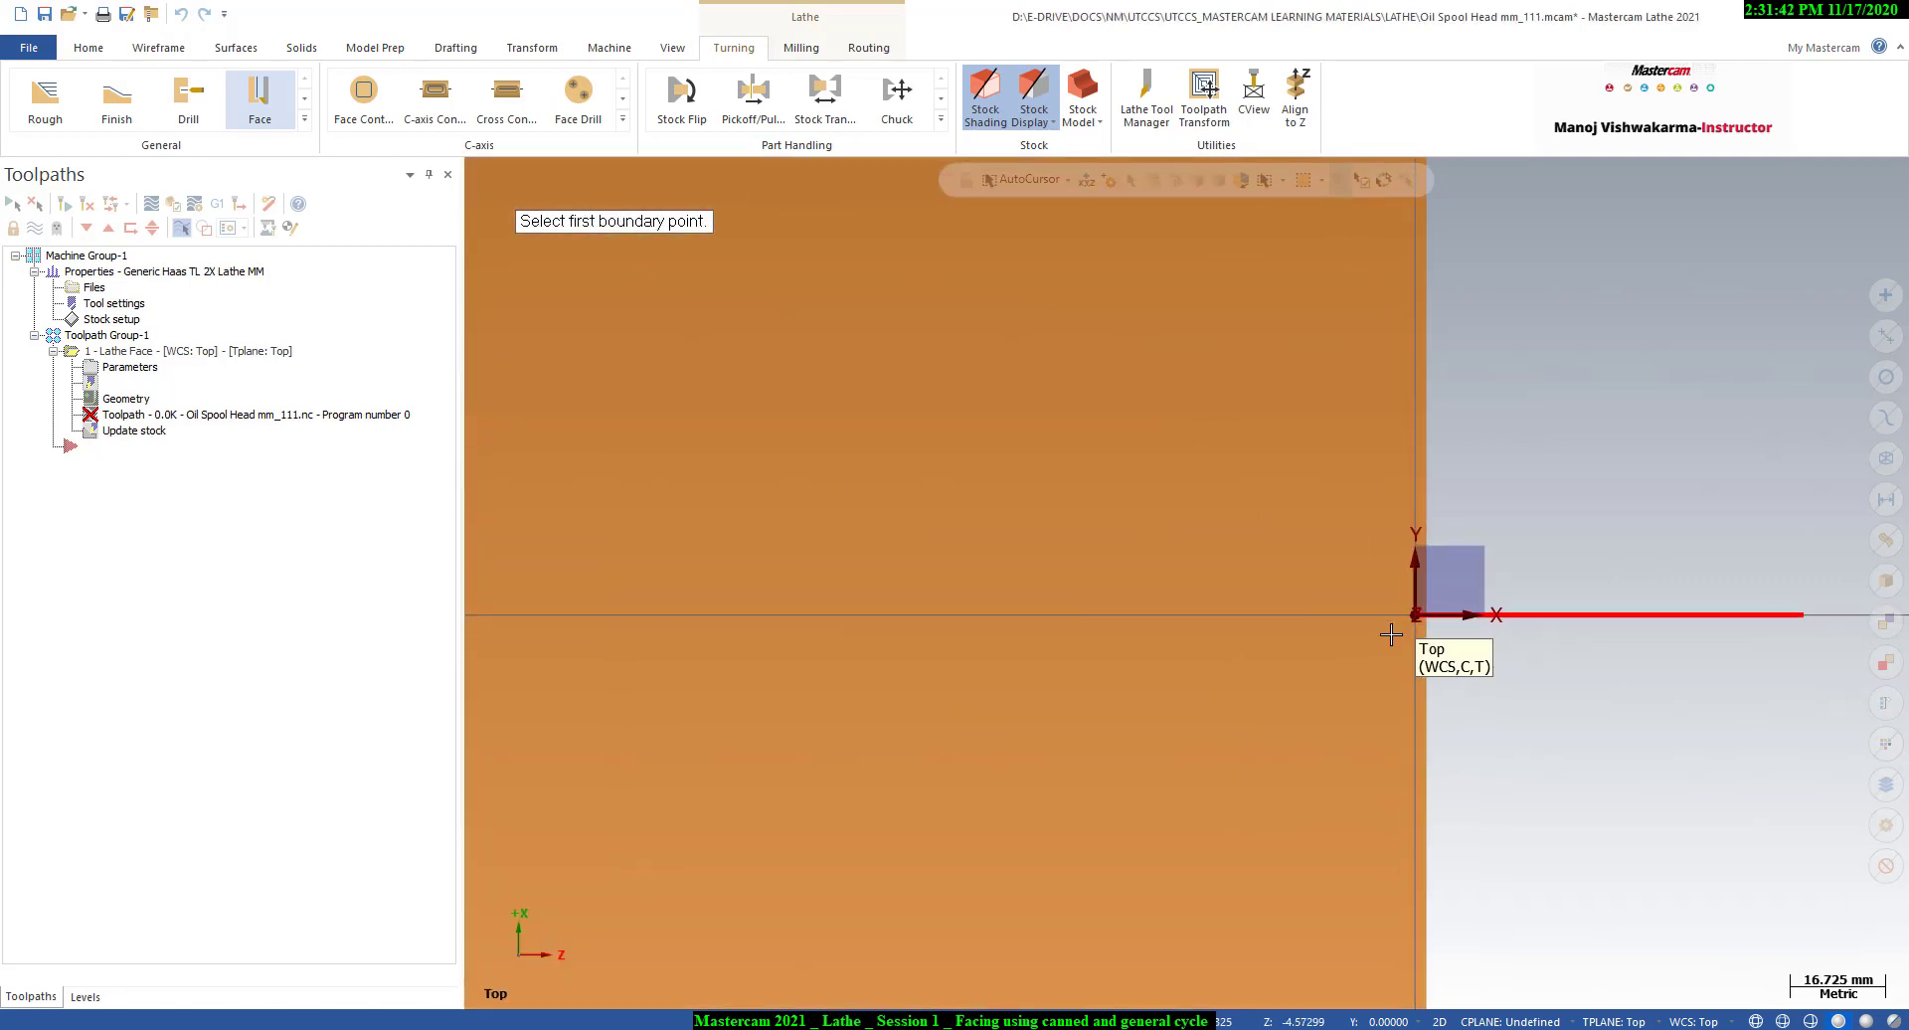
{"action": "left_click", "coordinate": [1417, 621]}
{"action": "scroll", "coordinate": [1423, 617], "scroll_direction": "down", "scroll_amount": 3}
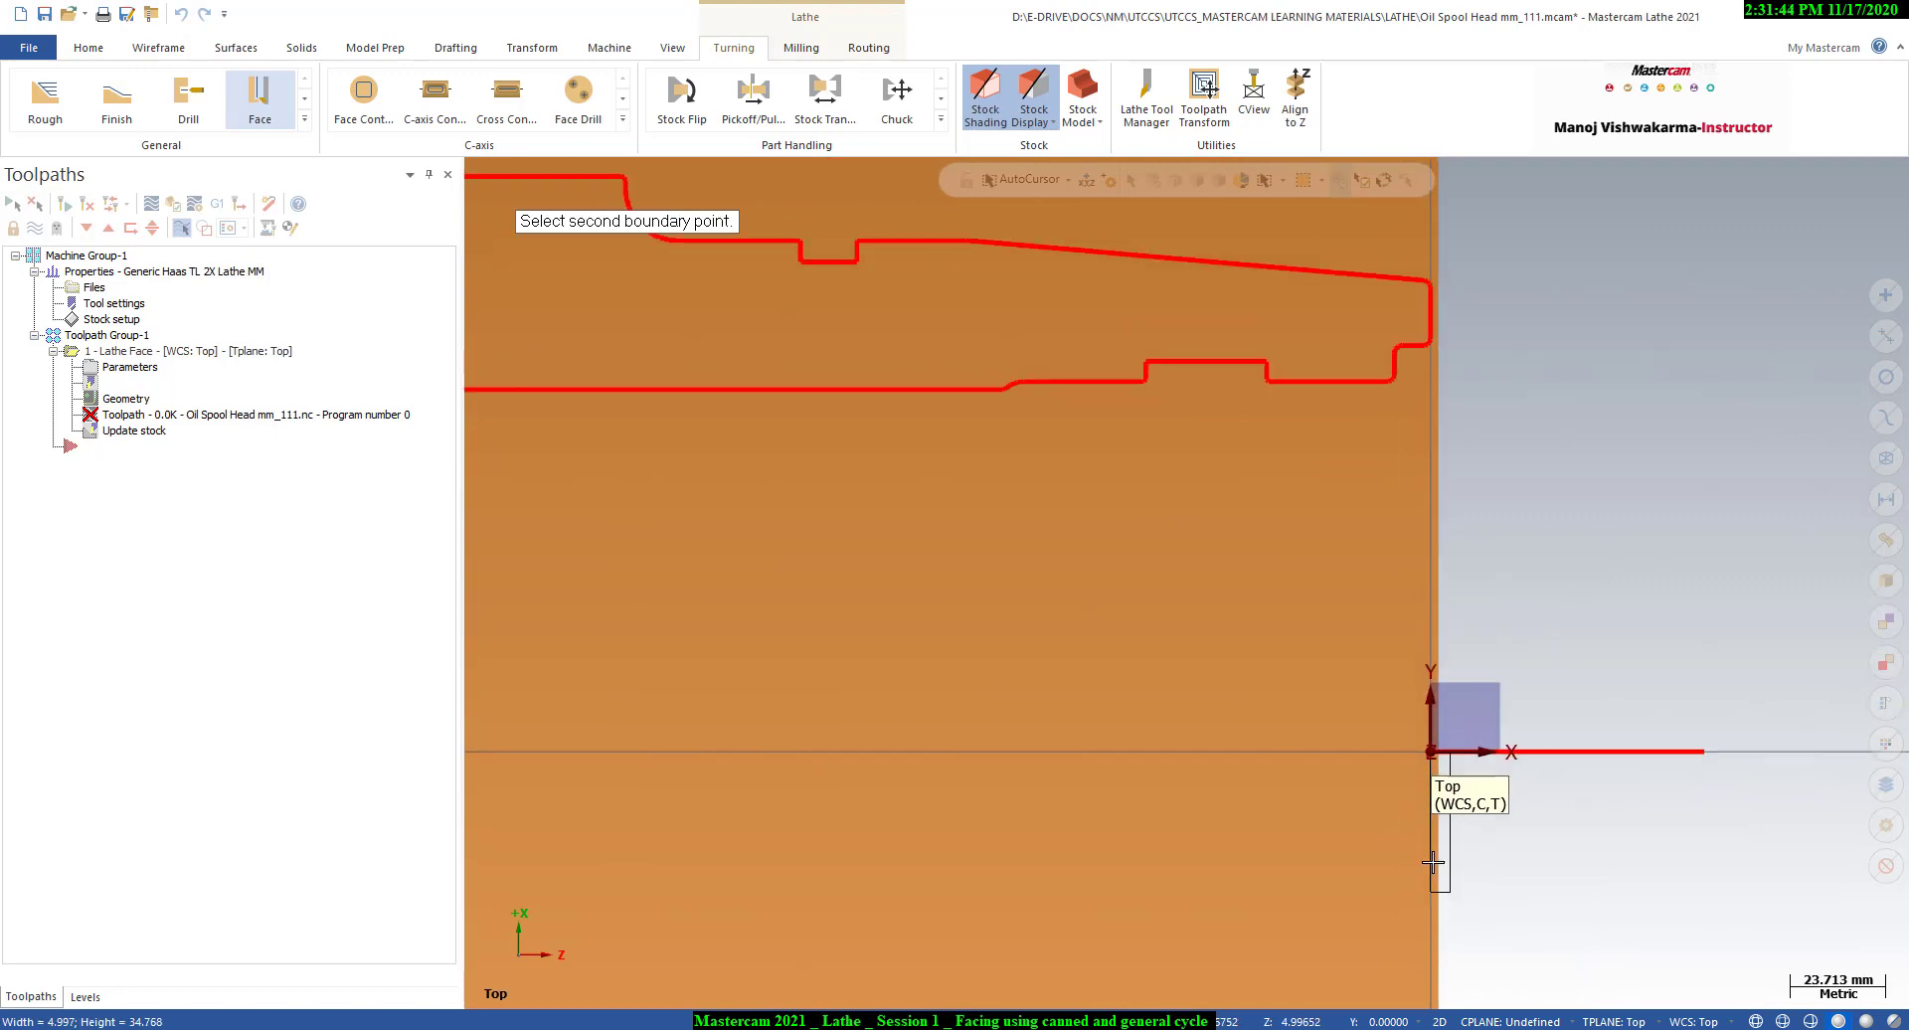
{"action": "scroll", "coordinate": [1387, 266], "scroll_direction": "up", "scroll_amount": 7}
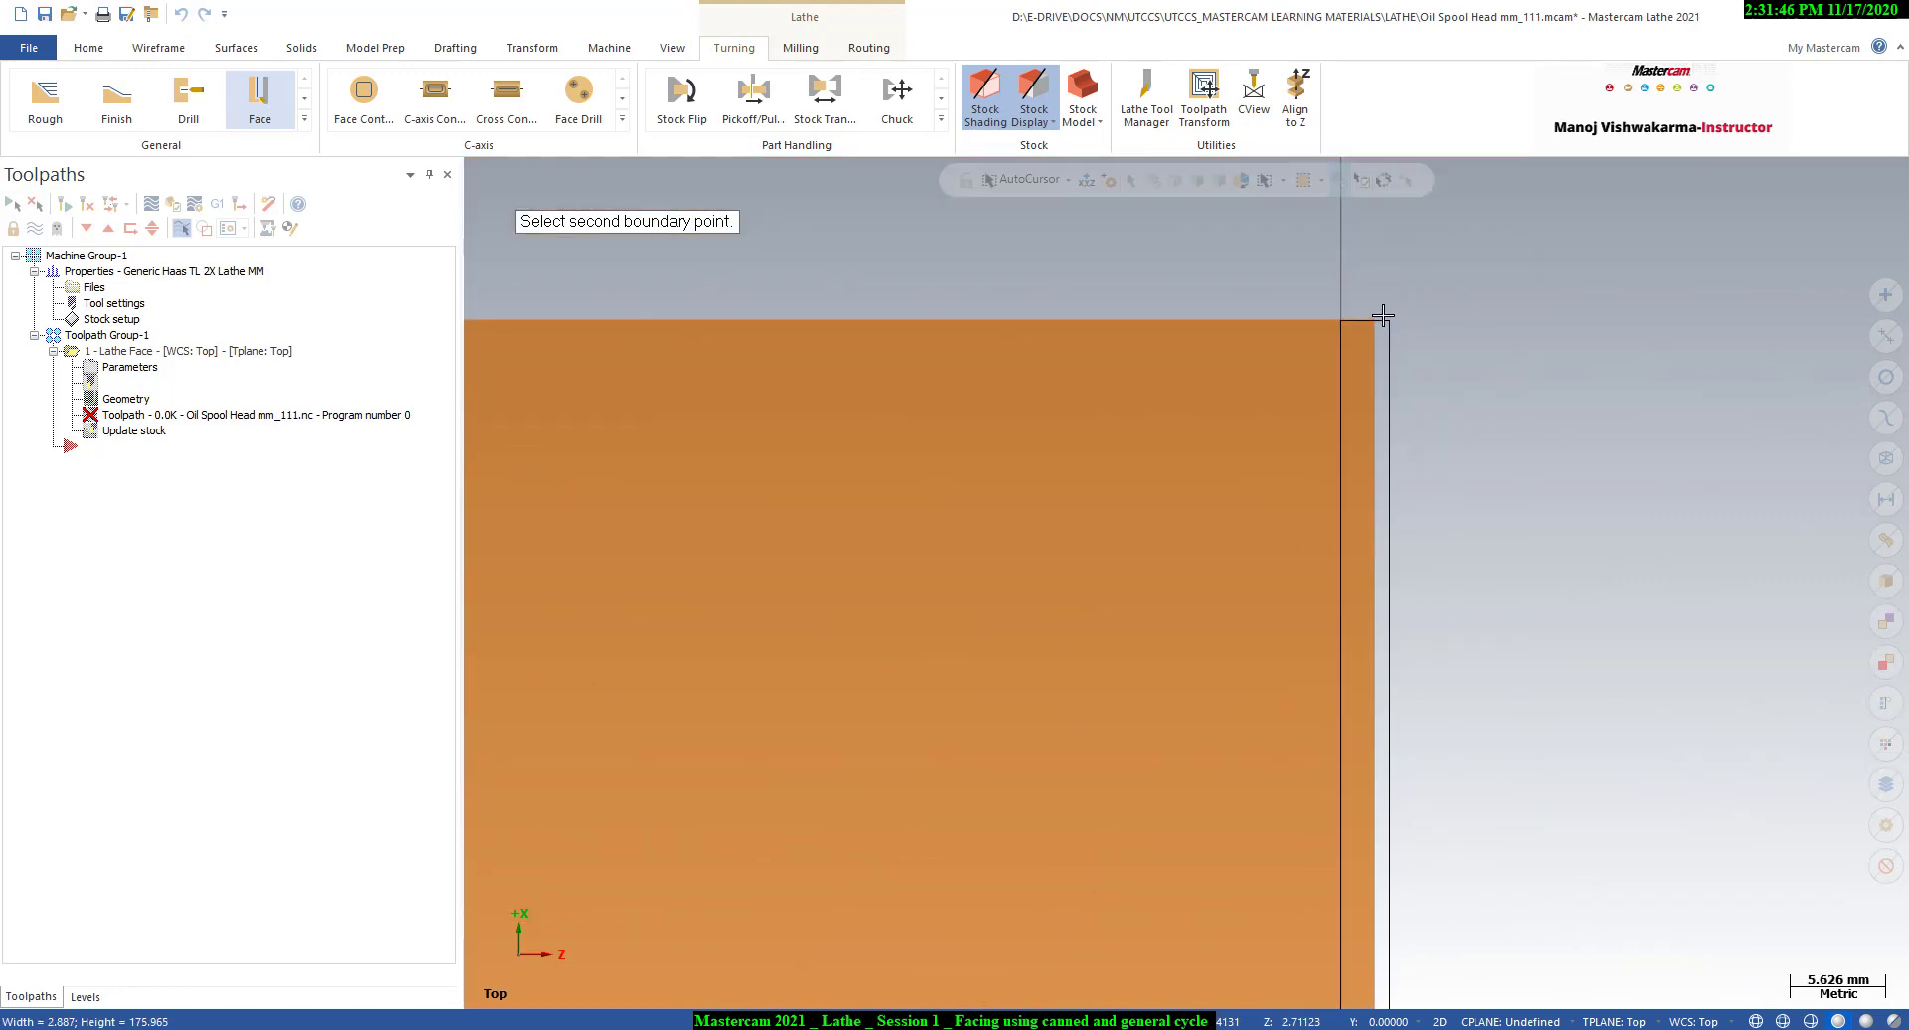
{"action": "left_click", "coordinate": [1381, 315]}
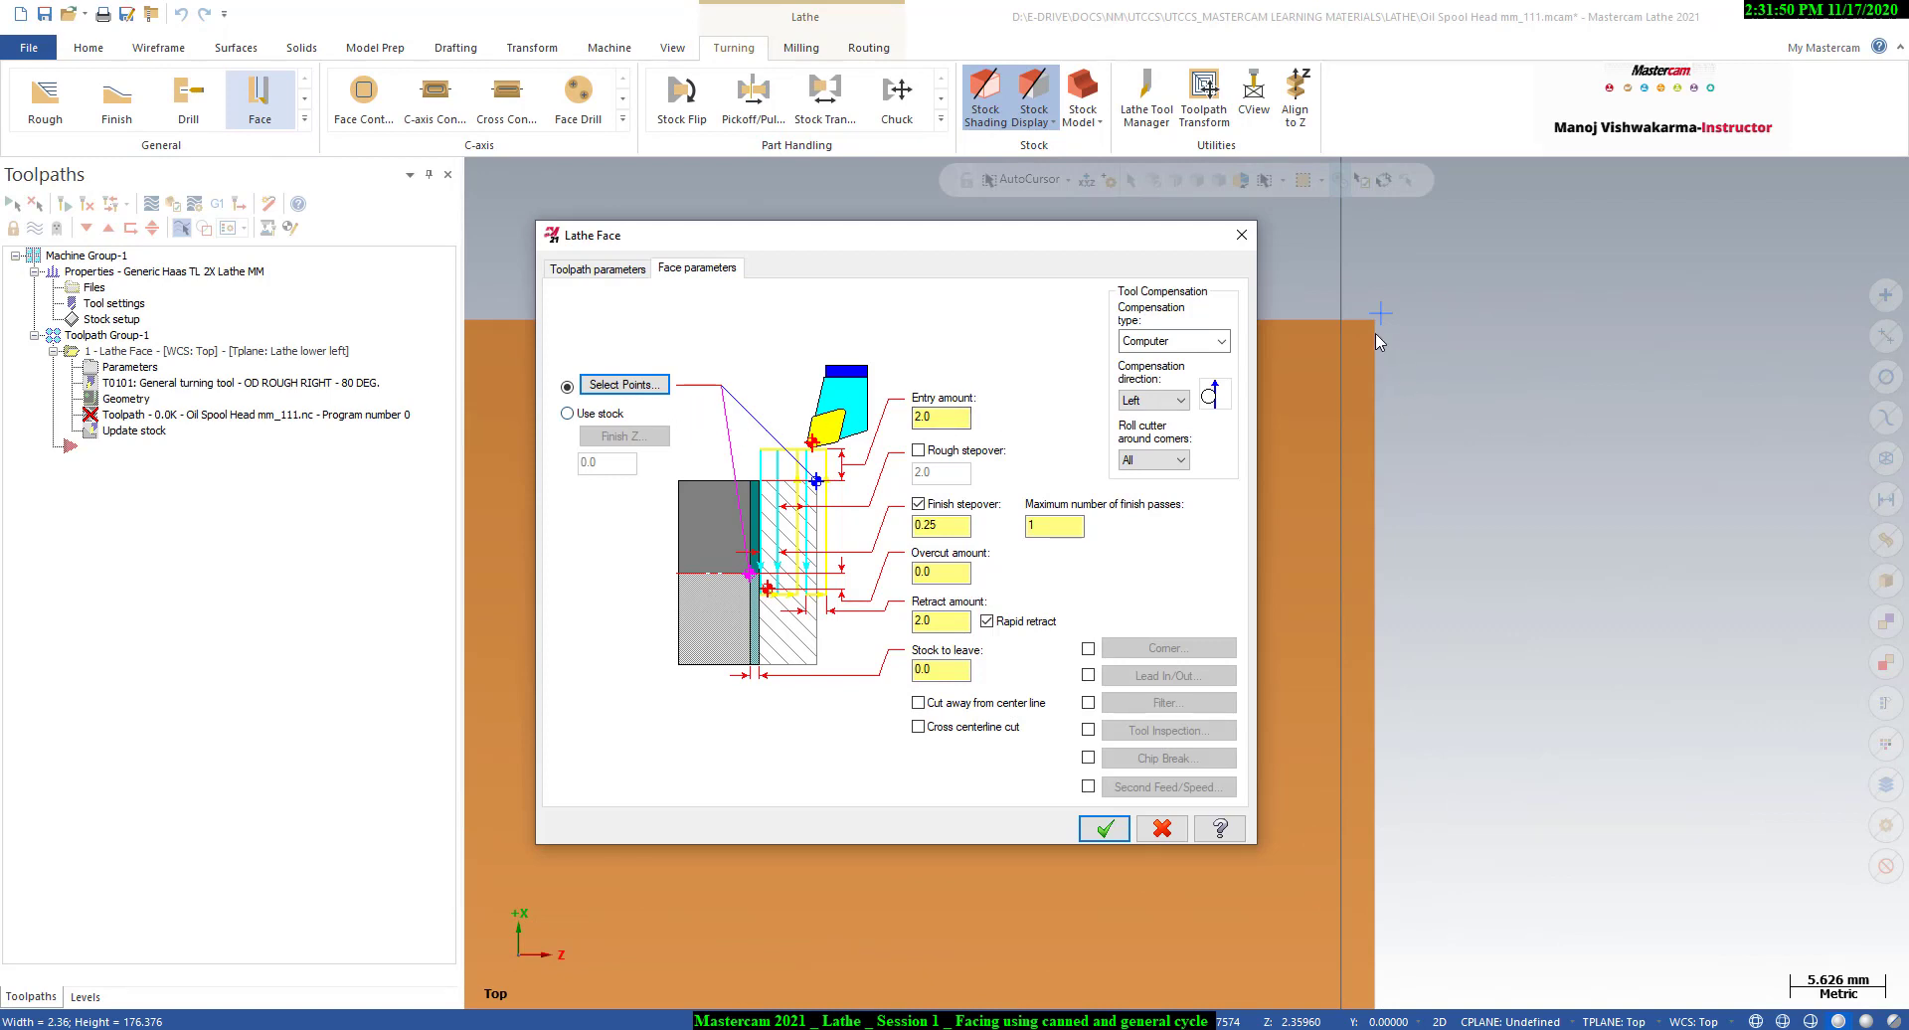
- Set the entry amount to 1.0, enable a rough stepover of 0.8 and set the finish stepover to 0.05
{"action": "double_click", "coordinate": [941, 418]}
{"action": "type", "text": "1"}
{"action": "key", "text": "Tab"}
{"action": "key", "text": "shift+Tab"}
{"action": "left_click", "coordinate": [931, 456]}
{"action": "double_click", "coordinate": [932, 469]}
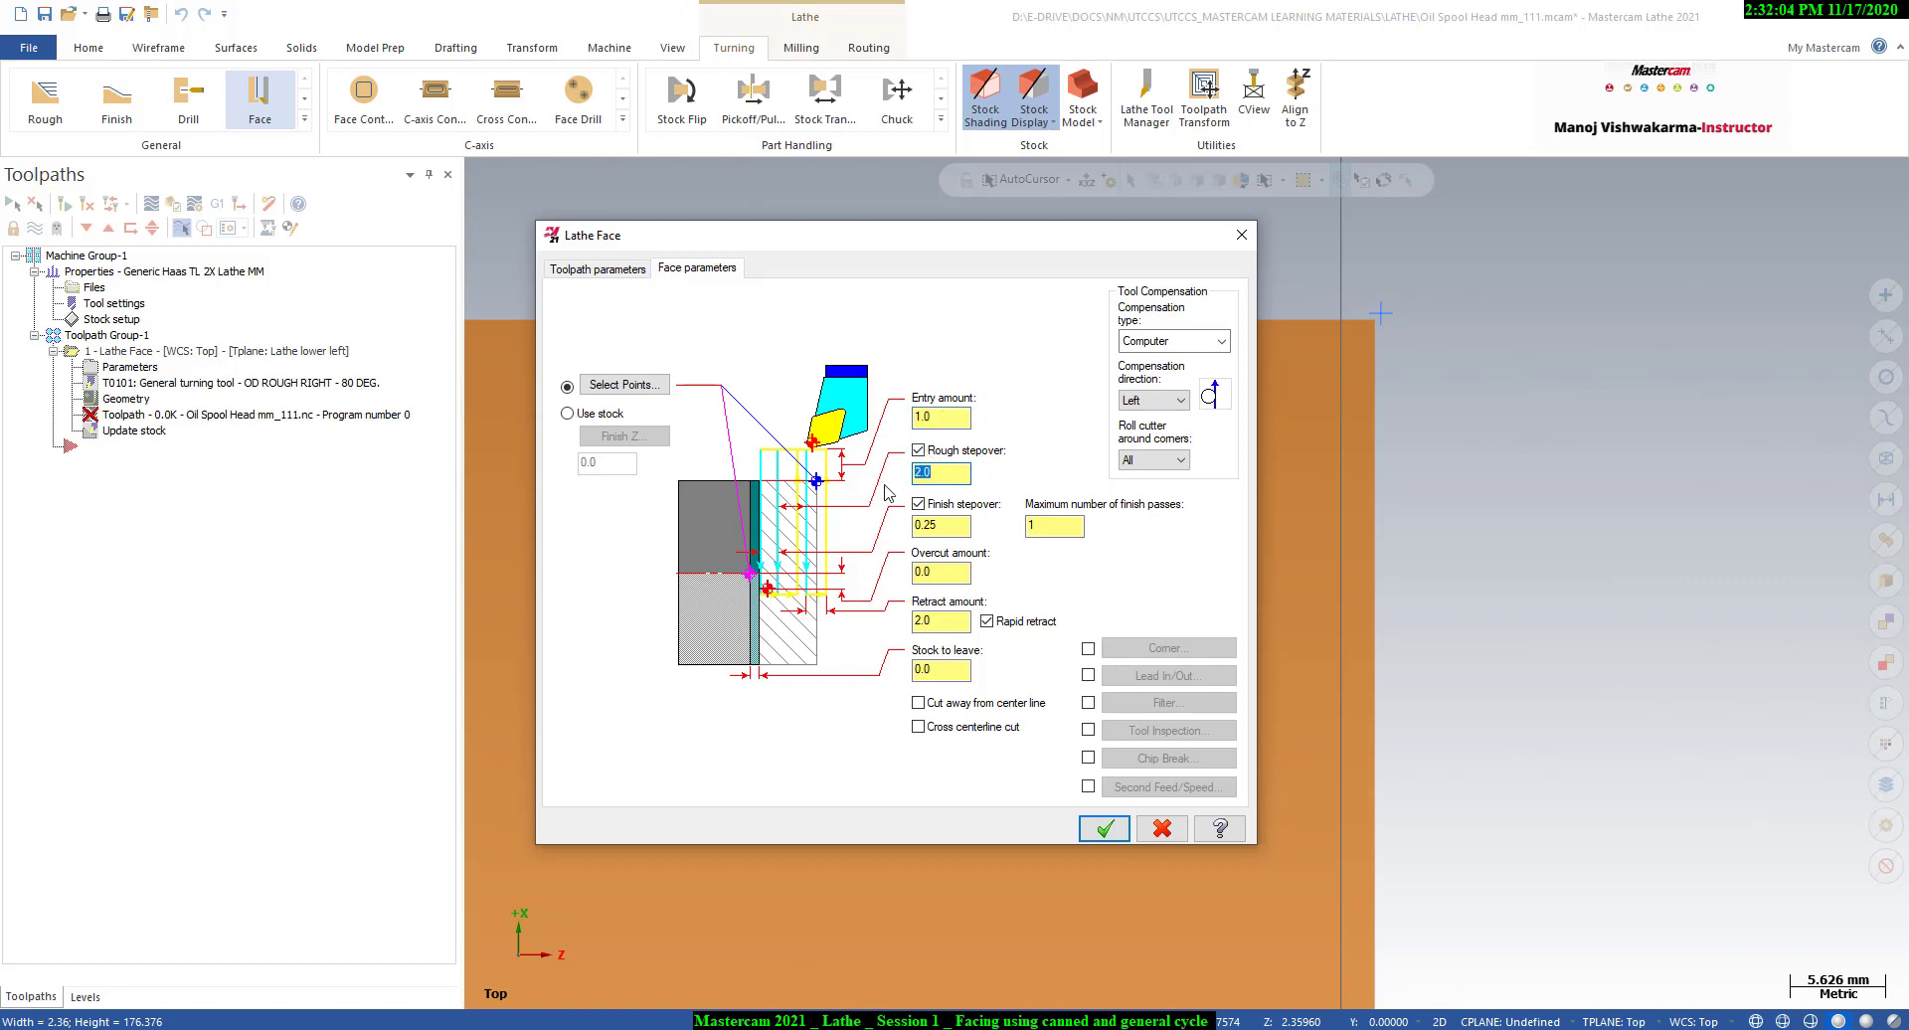
{"action": "type", "text": "0.8"}
{"action": "double_click", "coordinate": [956, 527]}
{"action": "type", "text": ".05"}
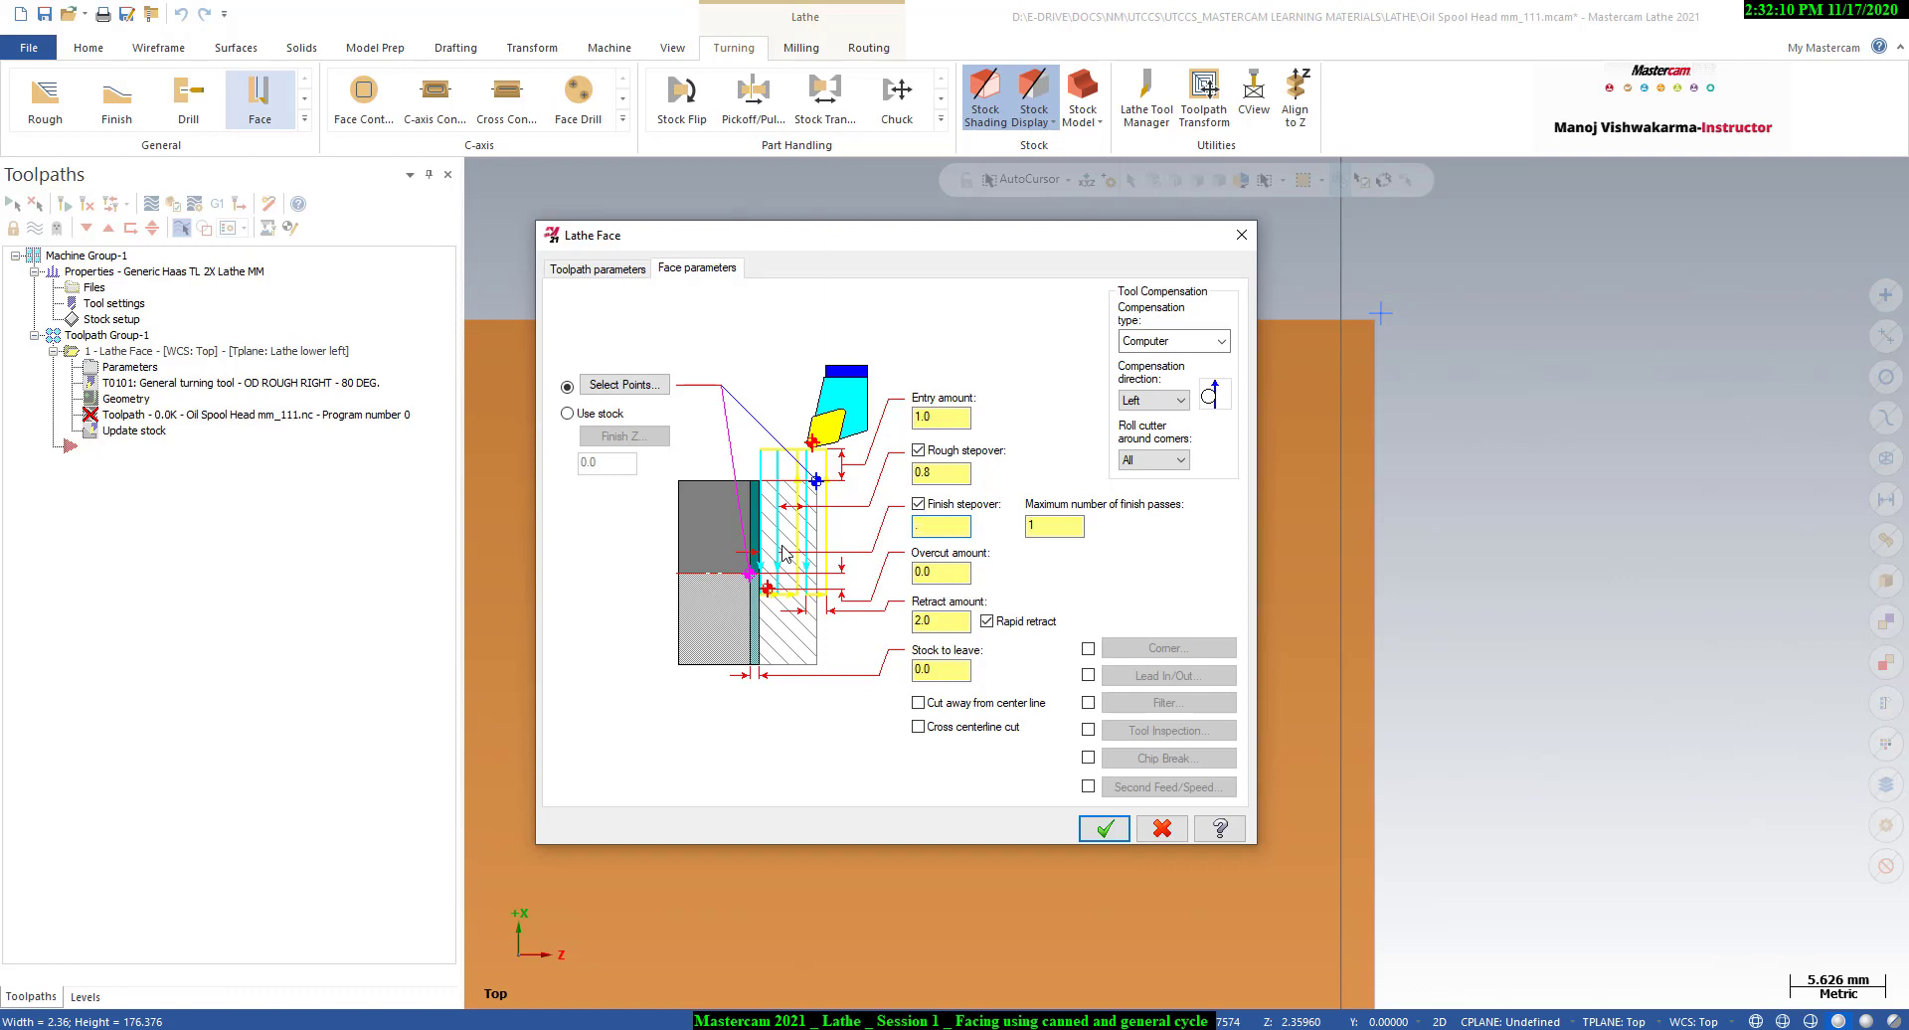
- Set the overcut amount to 1.6 and the retract amount to 1.0, and review the rough stepover and stock to leave
{"action": "double_click", "coordinate": [1030, 531]}
{"action": "double_click", "coordinate": [962, 575]}
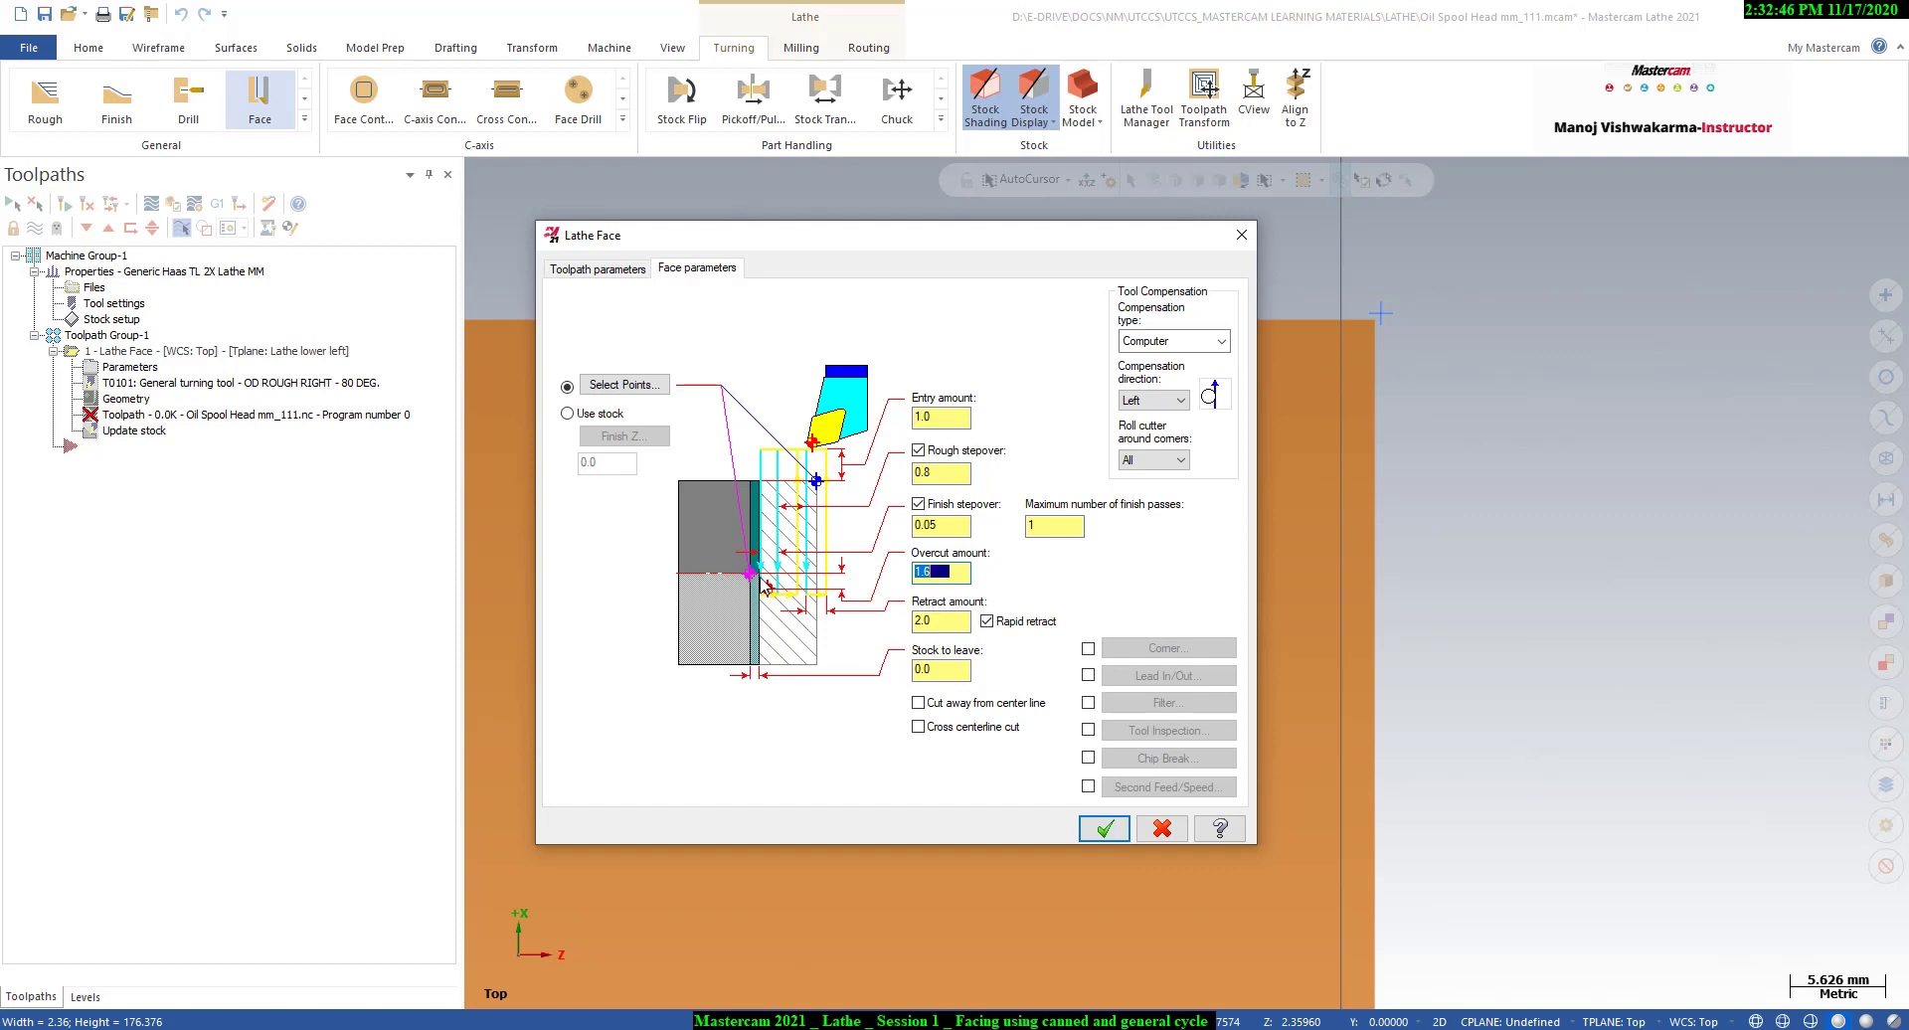
{"action": "key", "text": "Tab"}
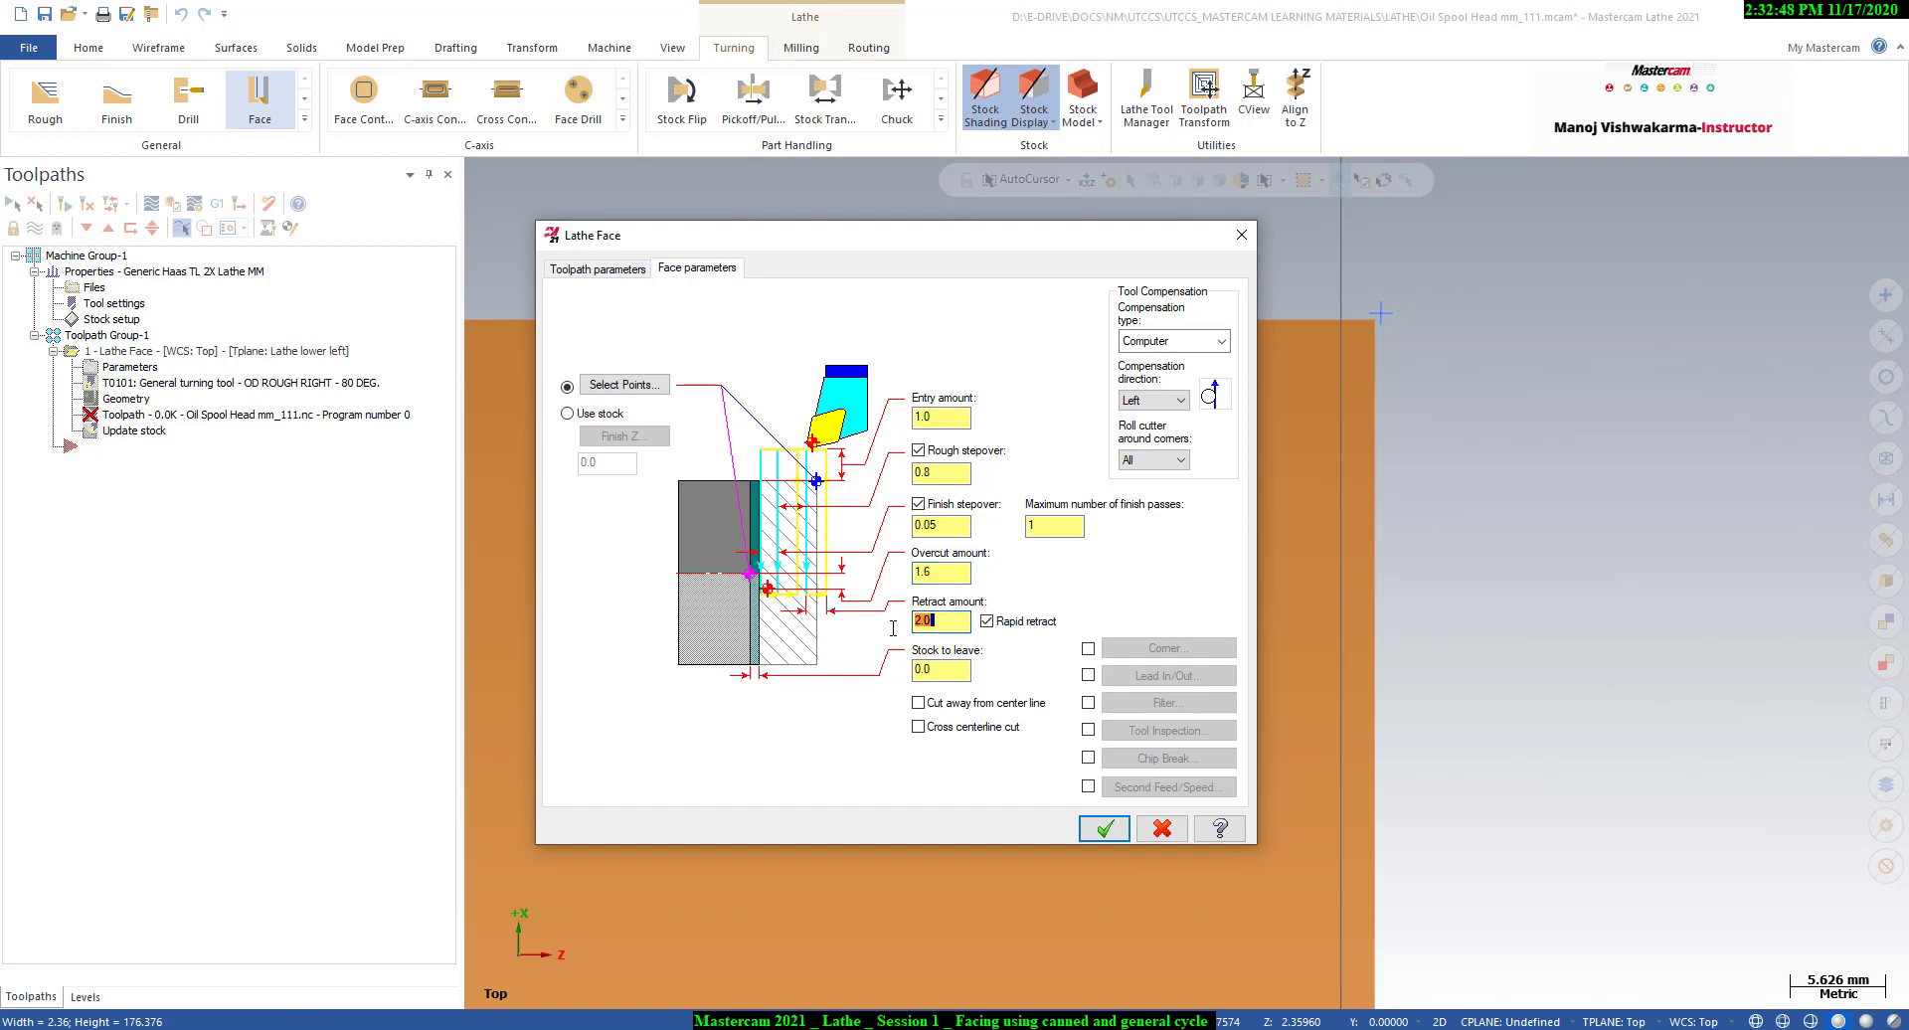
{"action": "type", "text": "1"}
{"action": "left_click", "coordinate": [941, 472]}
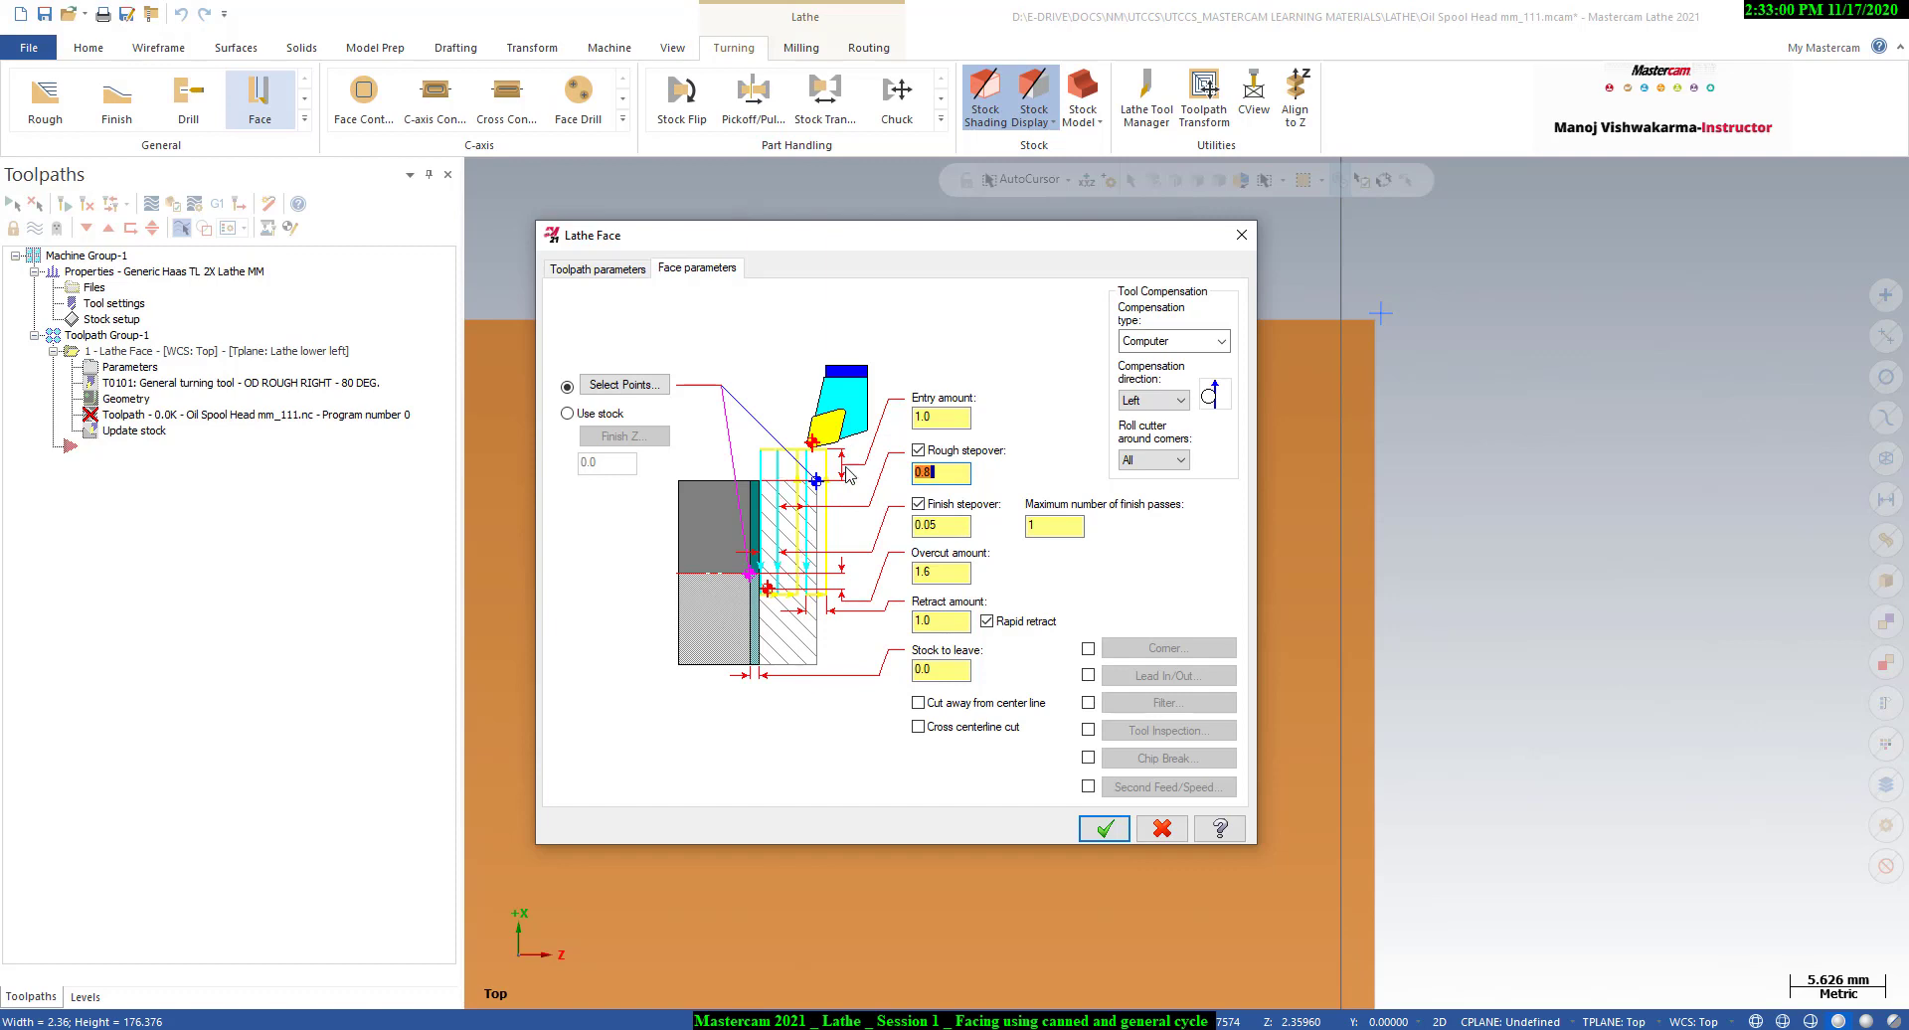
{"action": "left_click", "coordinate": [941, 624]}
{"action": "left_click", "coordinate": [933, 677]}
{"action": "left_click", "coordinate": [938, 666]}
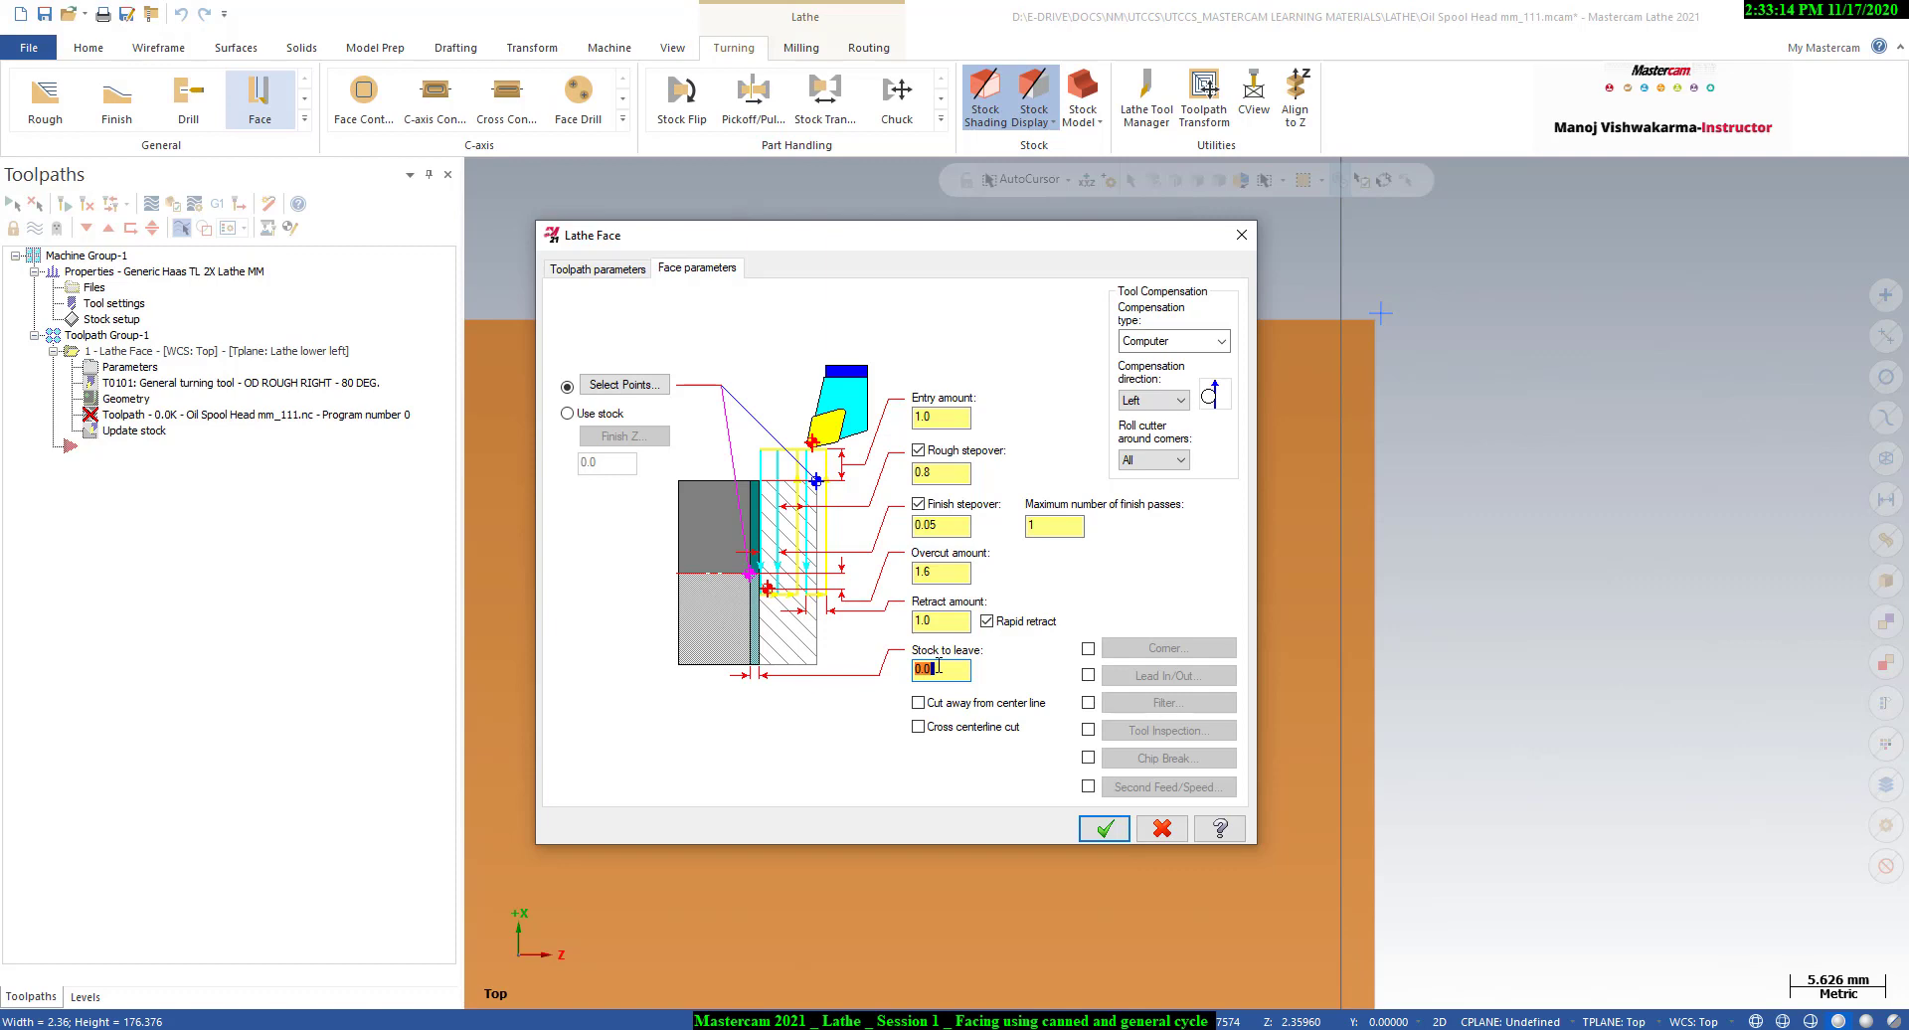
- Try the Wear tool compensation type and return the setting to Computer
{"action": "left_click", "coordinate": [1151, 341]}
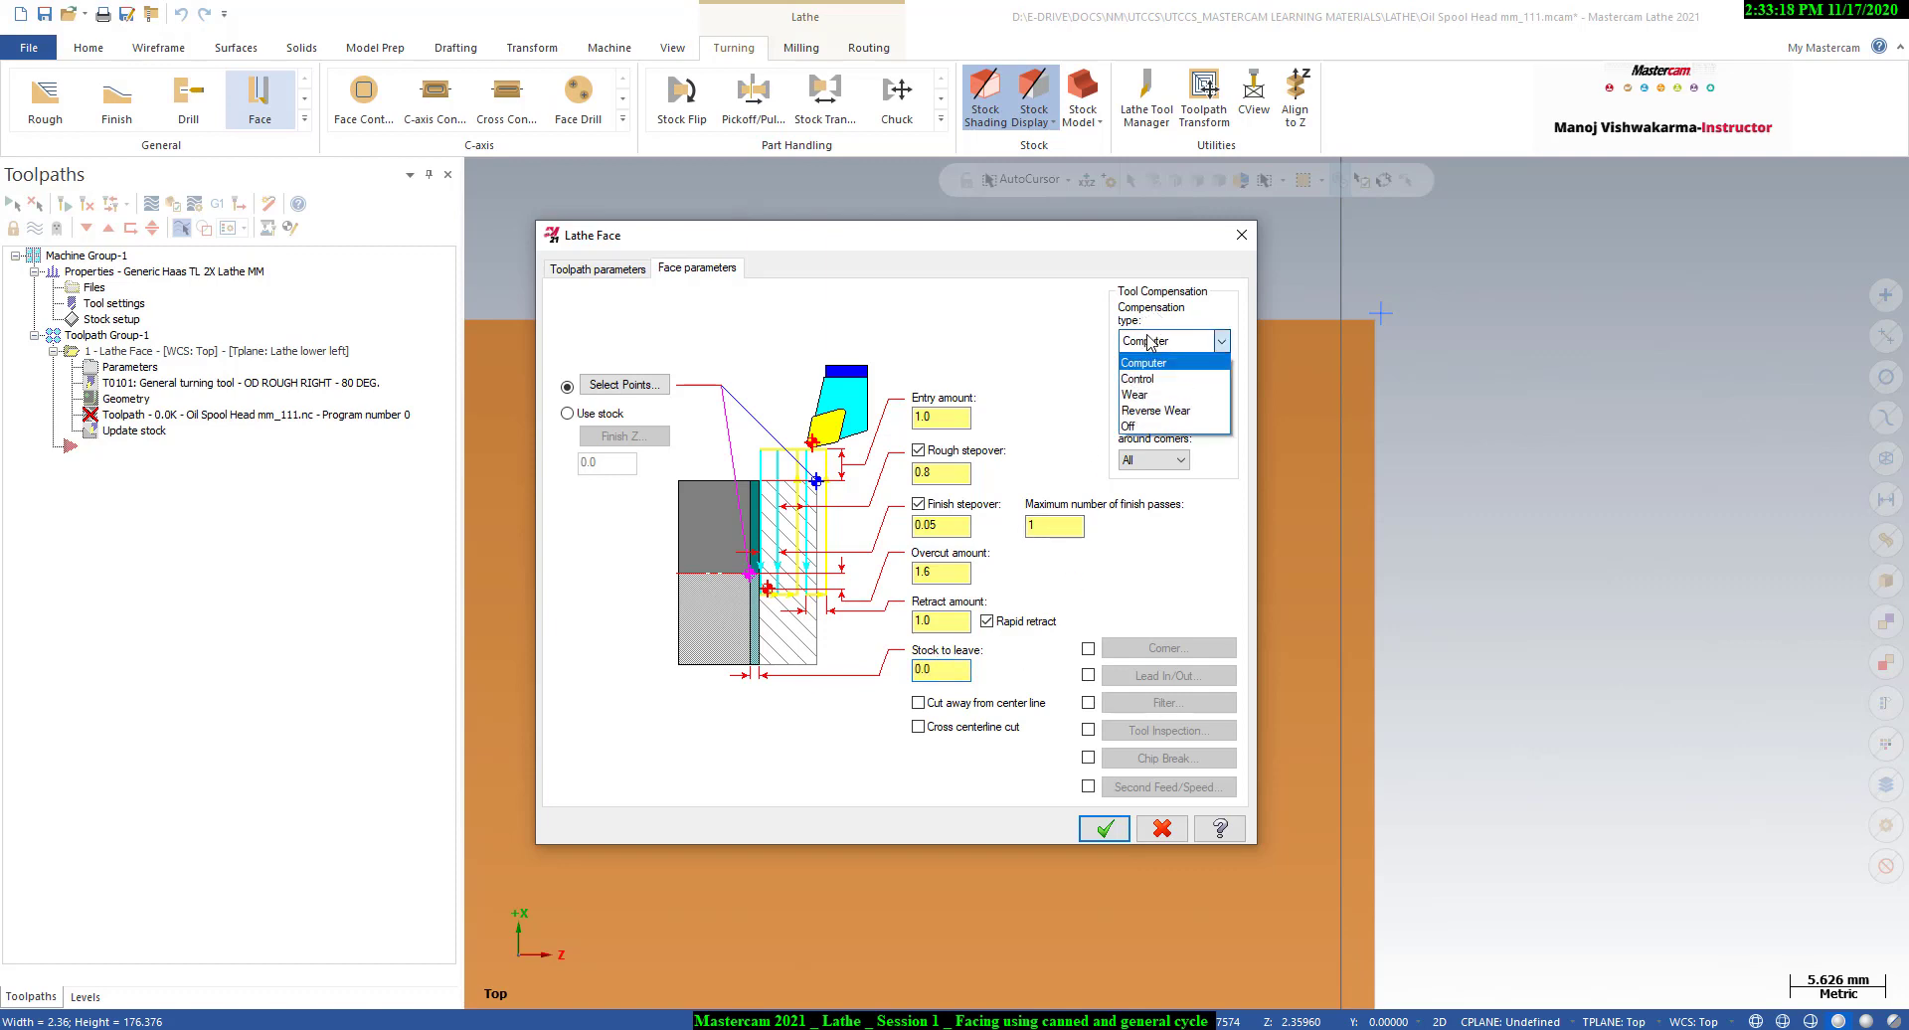
{"action": "left_click", "coordinate": [1138, 396]}
{"action": "left_click", "coordinate": [1158, 341]}
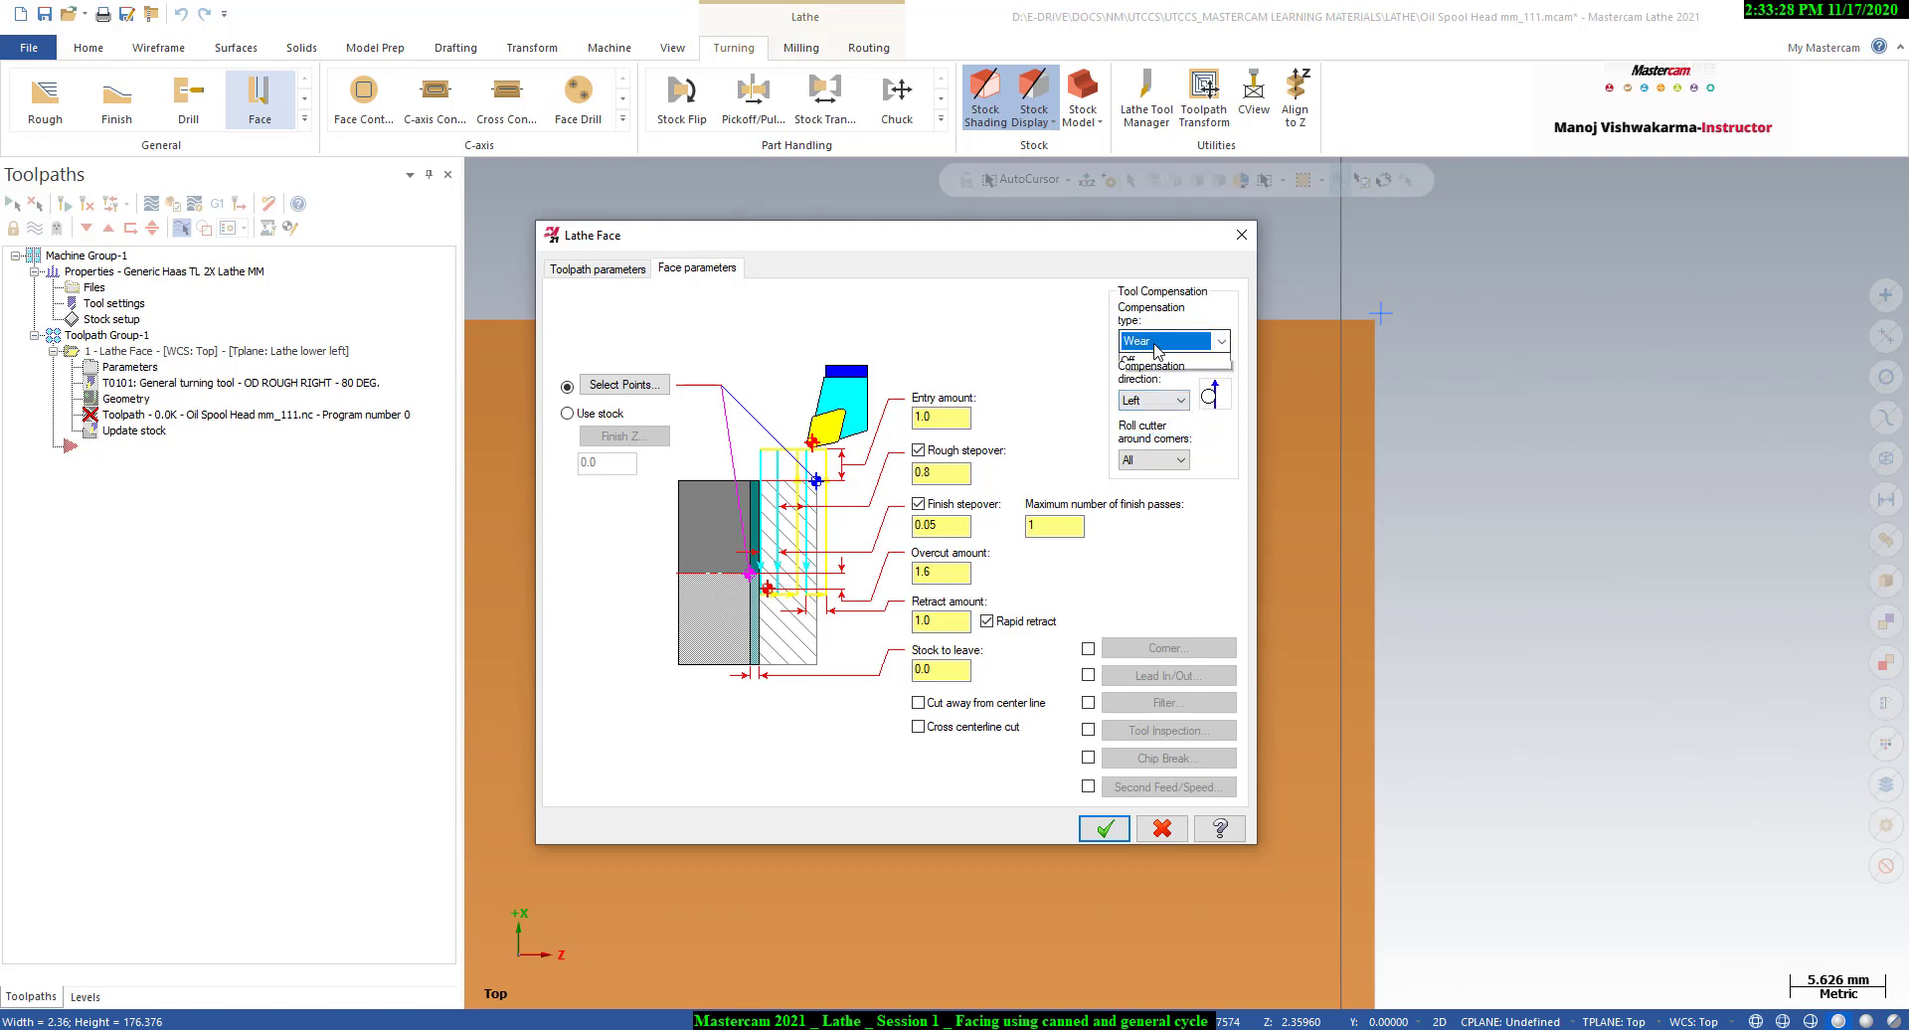
{"action": "left_click", "coordinate": [1145, 360]}
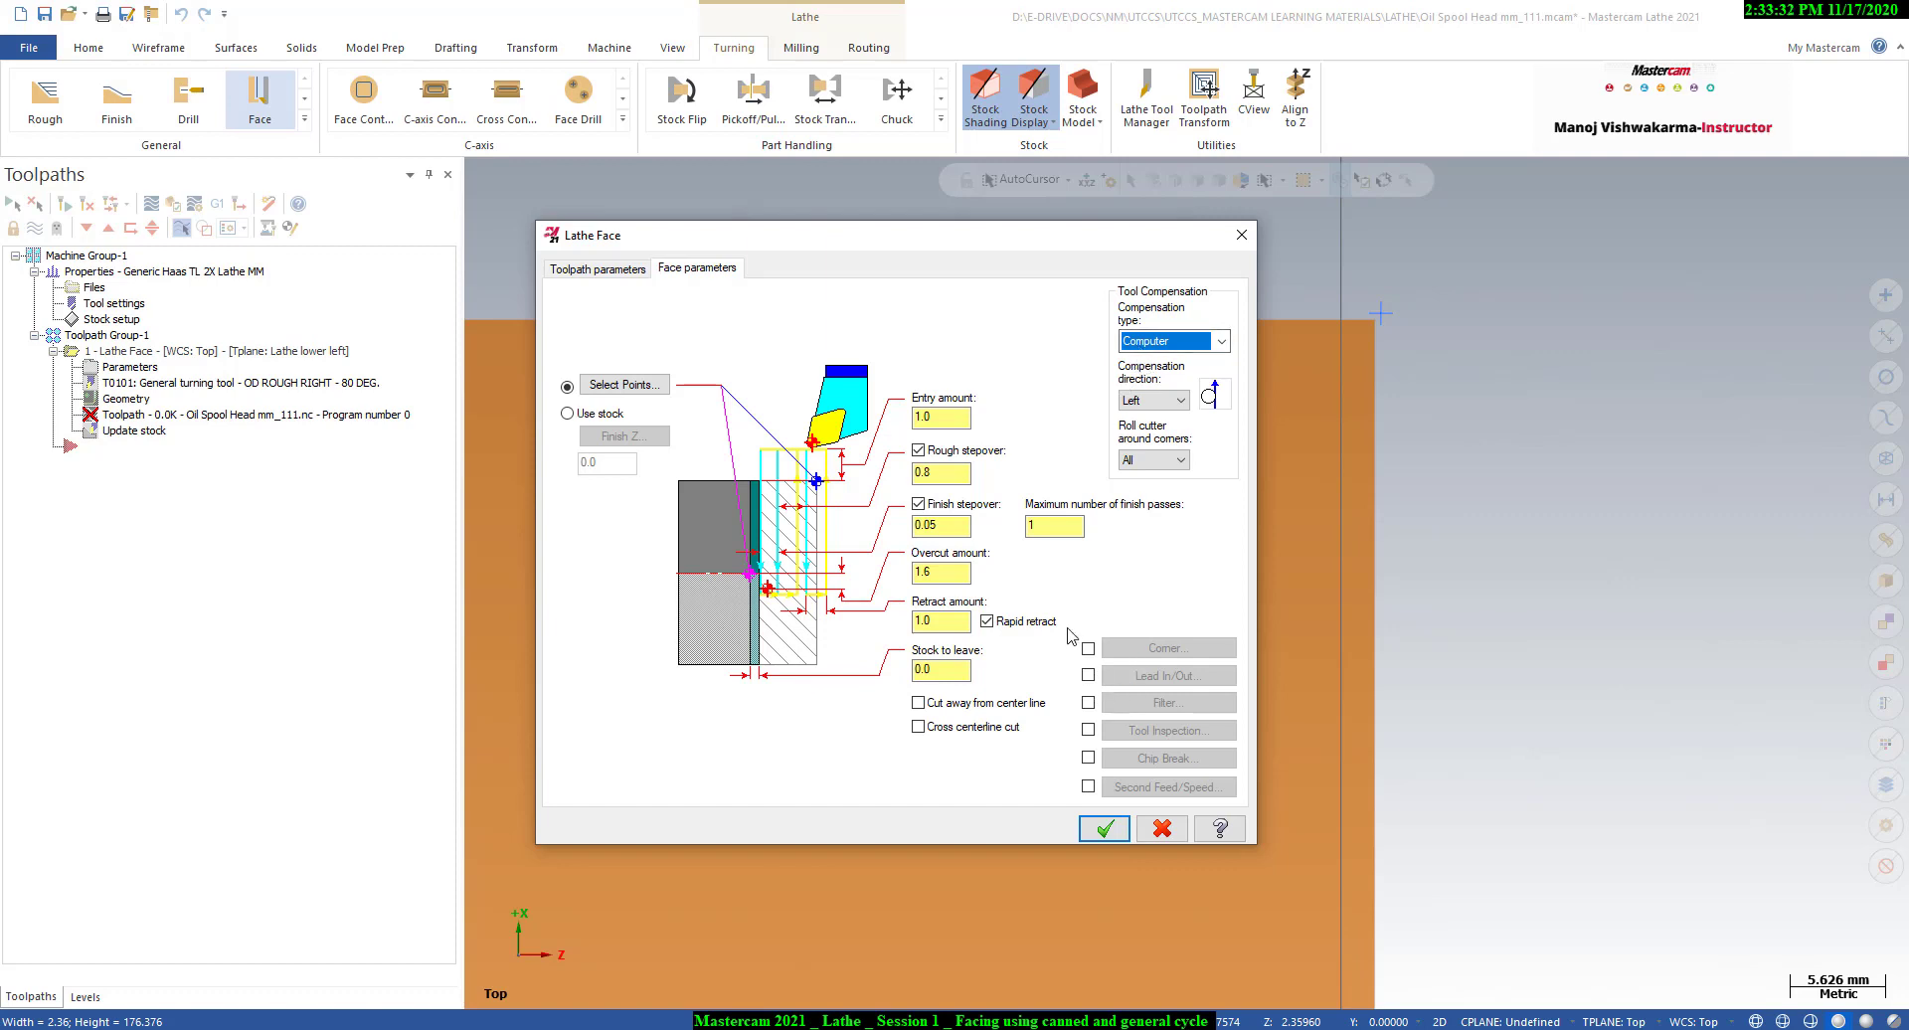
- Accept the Lathe Face parameters to generate the toolpath and inspect the facing passes at the stock's front face
{"action": "left_click", "coordinate": [1106, 832]}
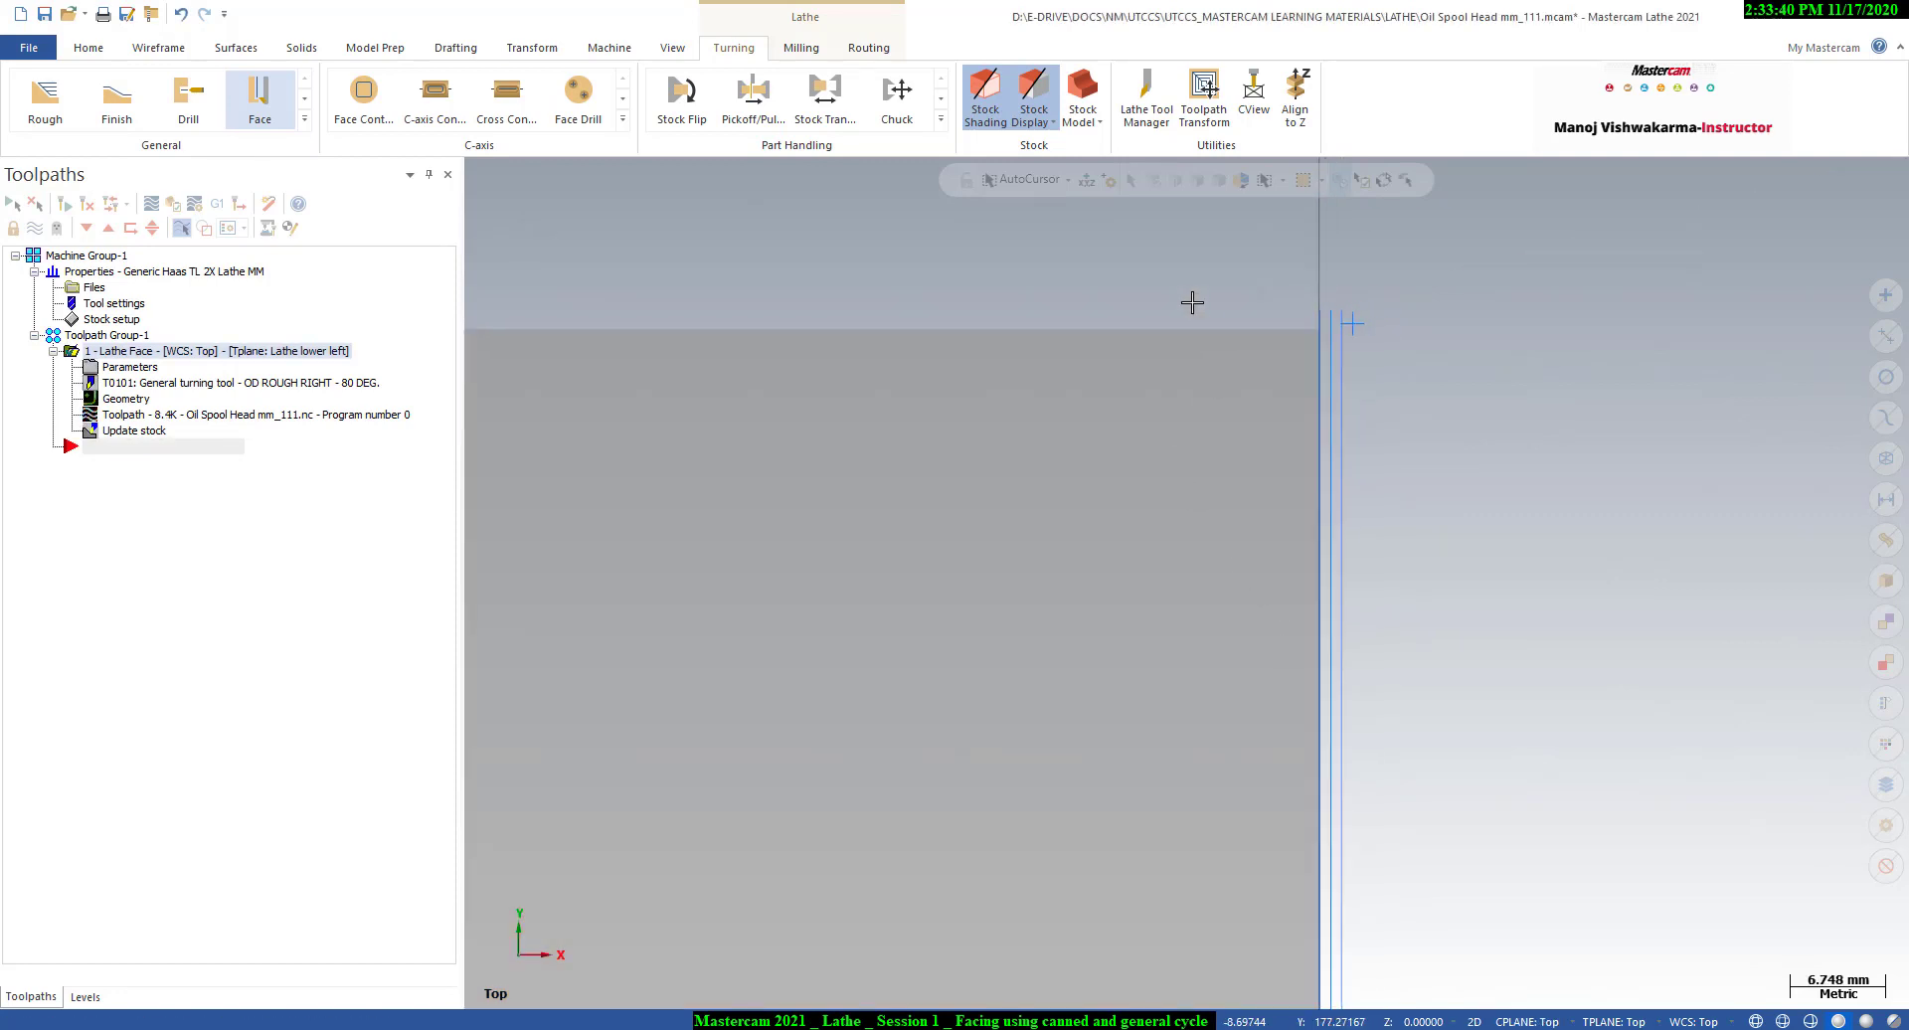
{"action": "scroll", "coordinate": [1266, 298], "scroll_direction": "up", "scroll_amount": 3}
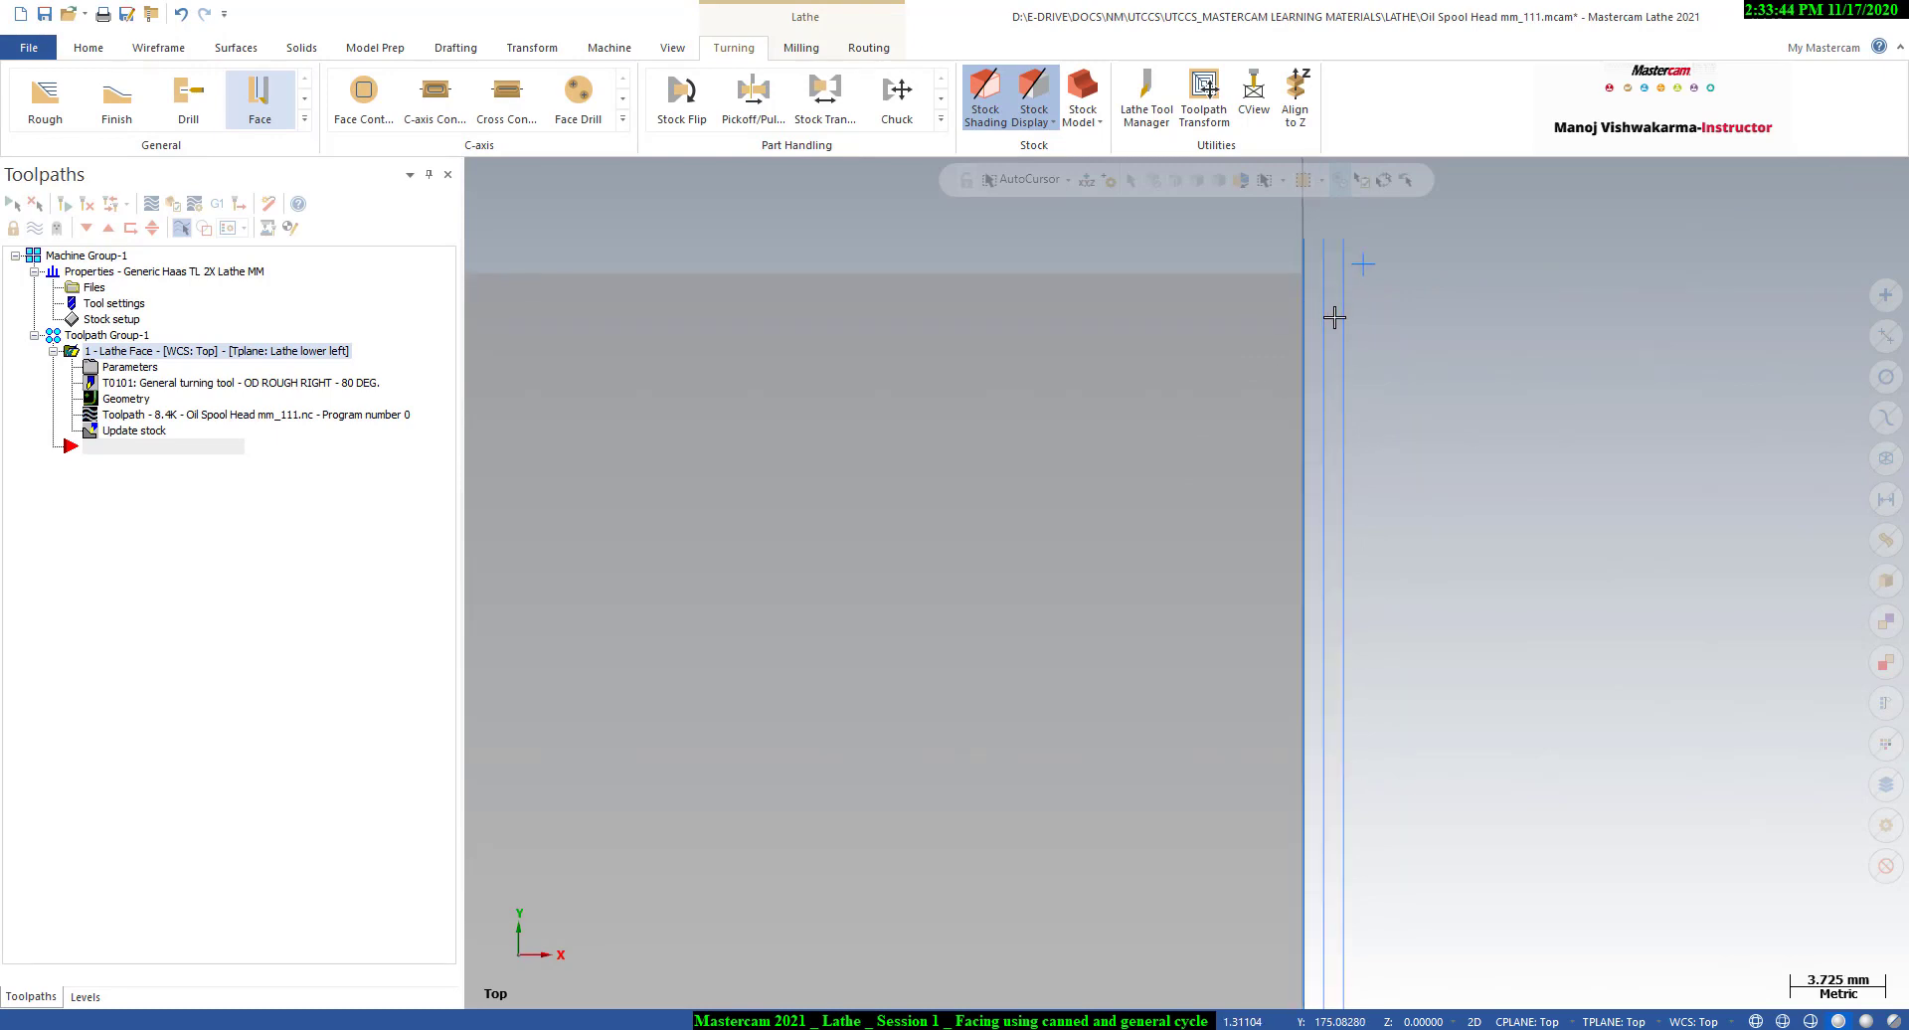
{"action": "scroll", "coordinate": [1322, 322], "scroll_direction": "up", "scroll_amount": 1}
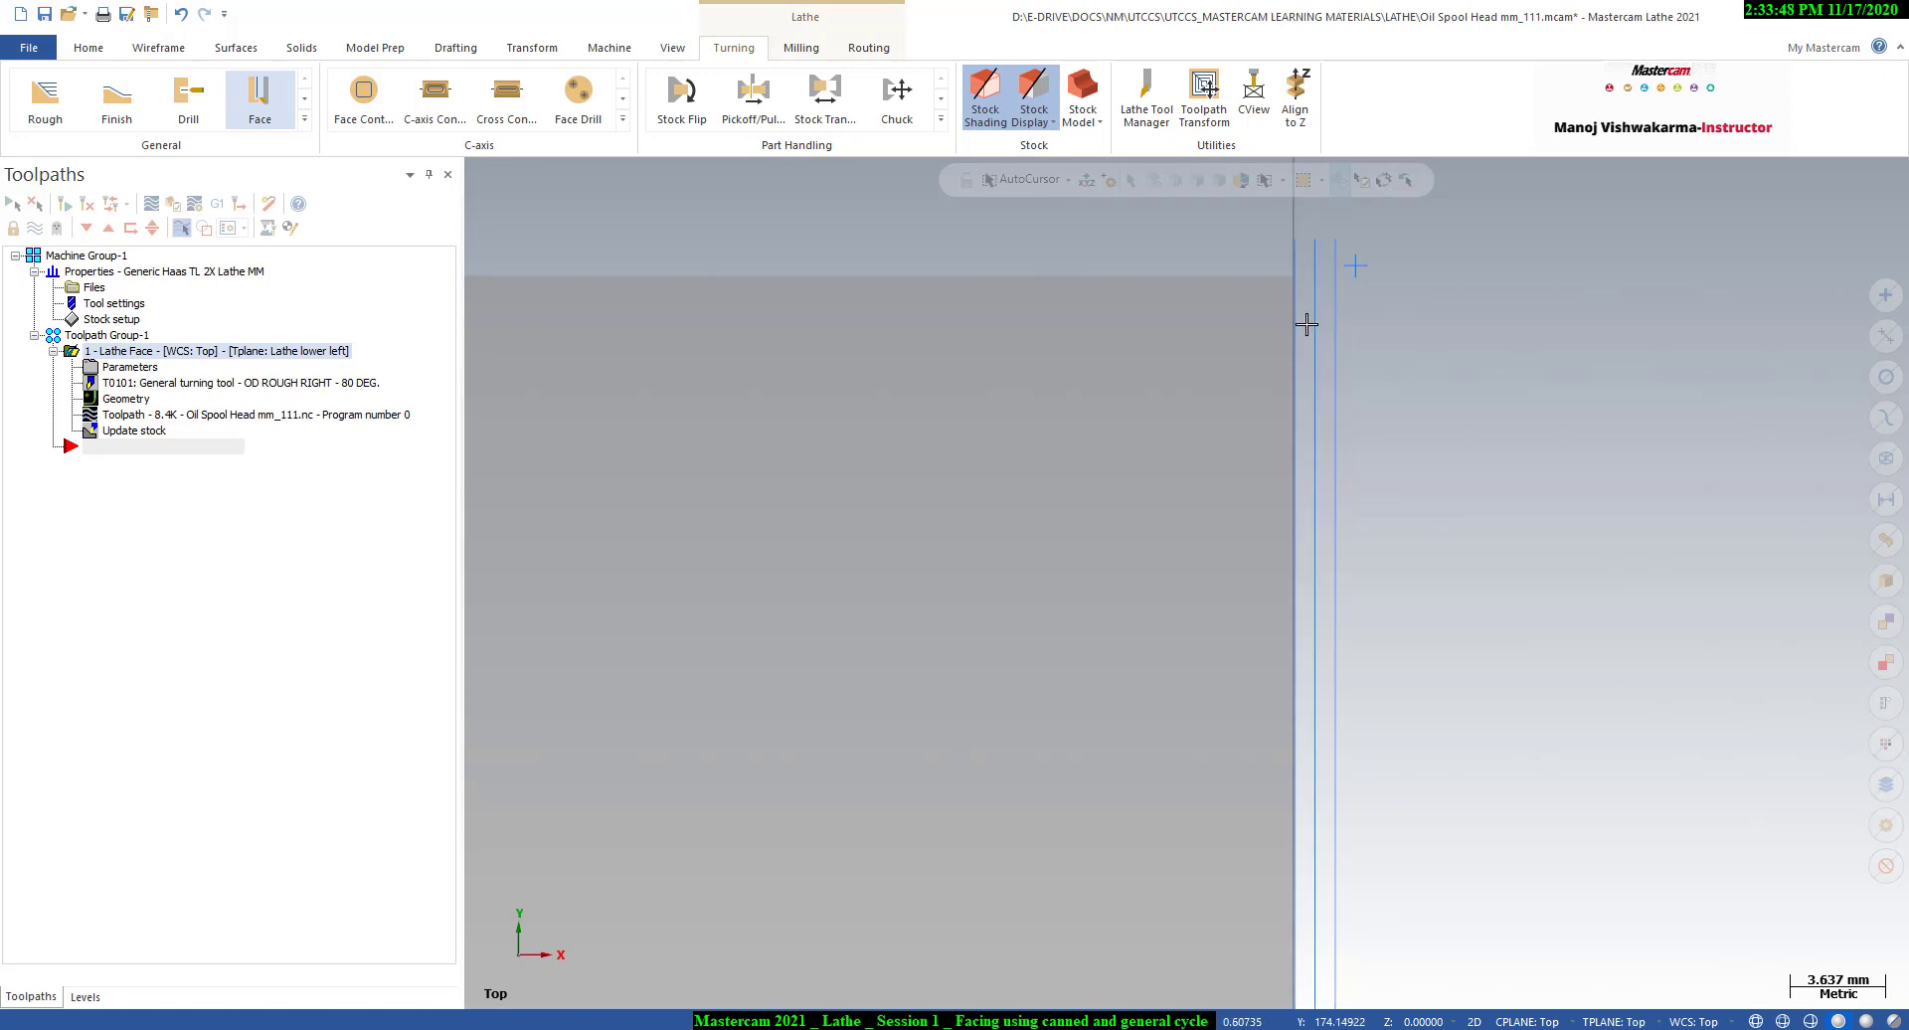
{"action": "scroll", "coordinate": [1293, 318], "scroll_direction": "down", "scroll_amount": 8}
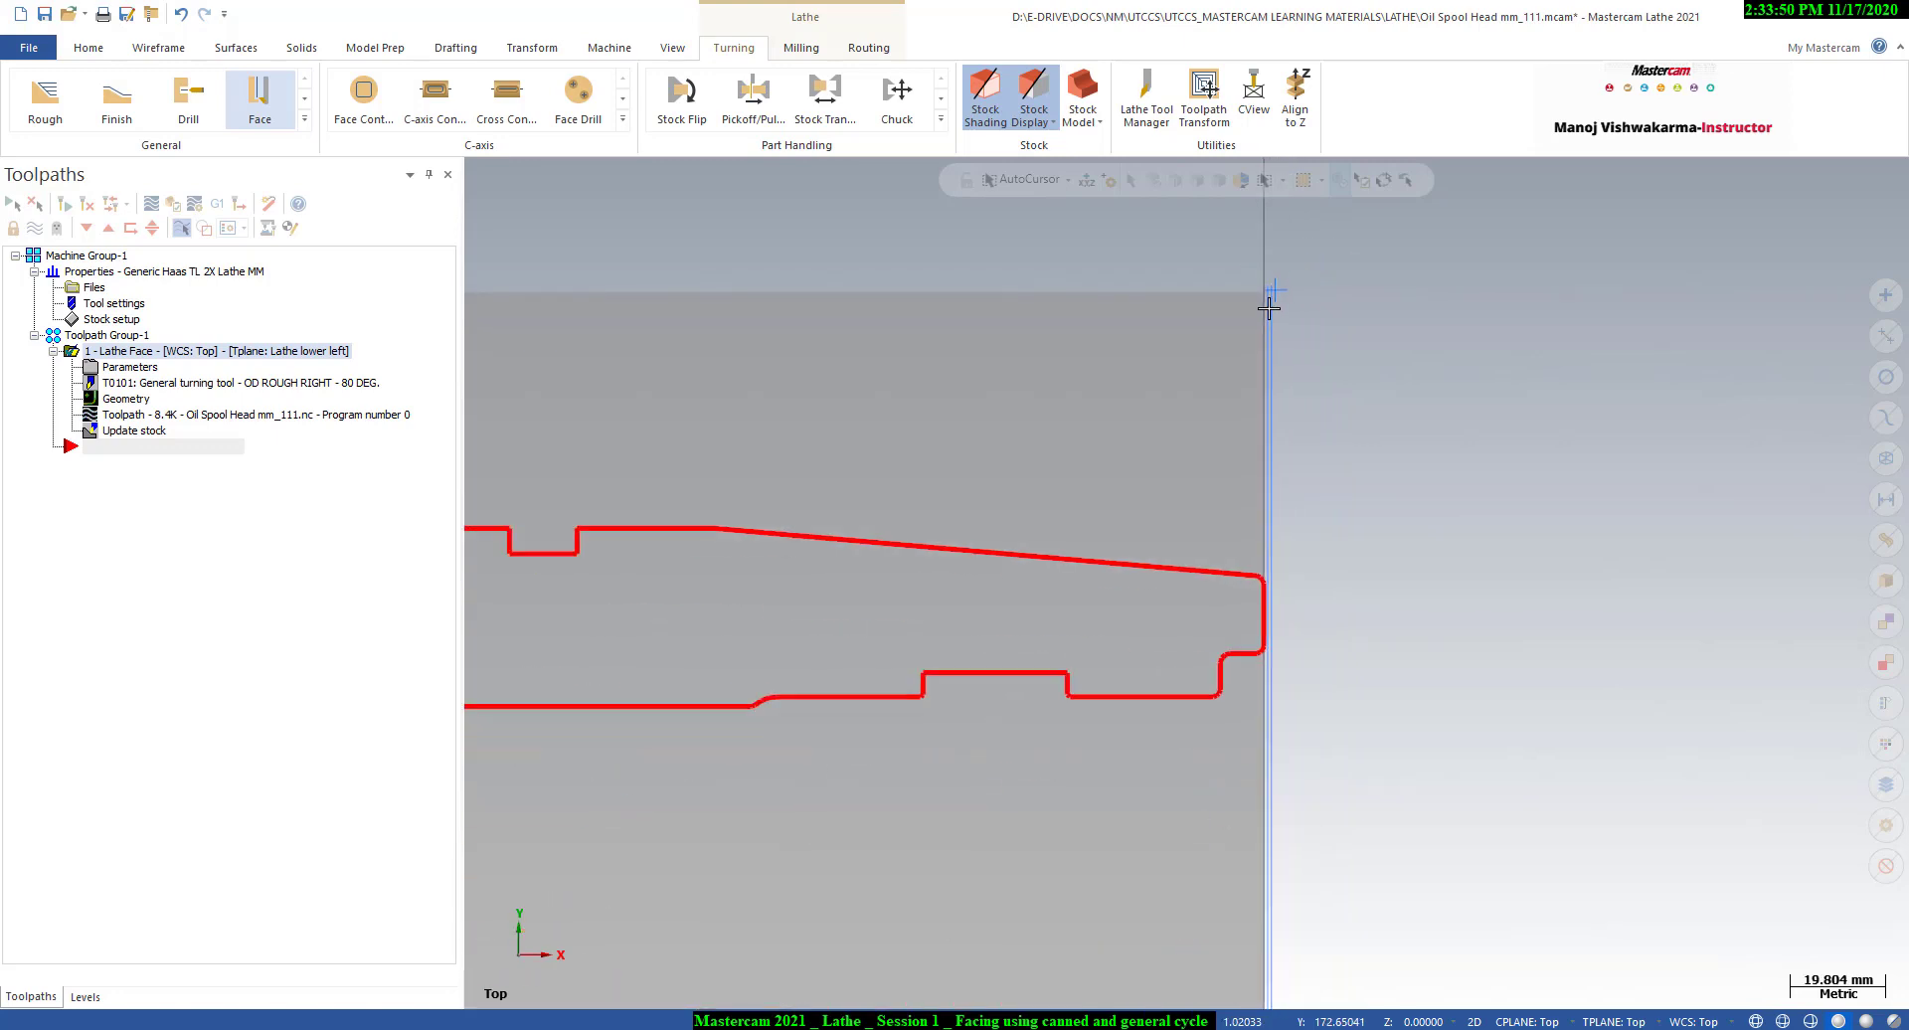
{"action": "scroll", "coordinate": [1269, 308], "scroll_direction": "down", "scroll_amount": 7}
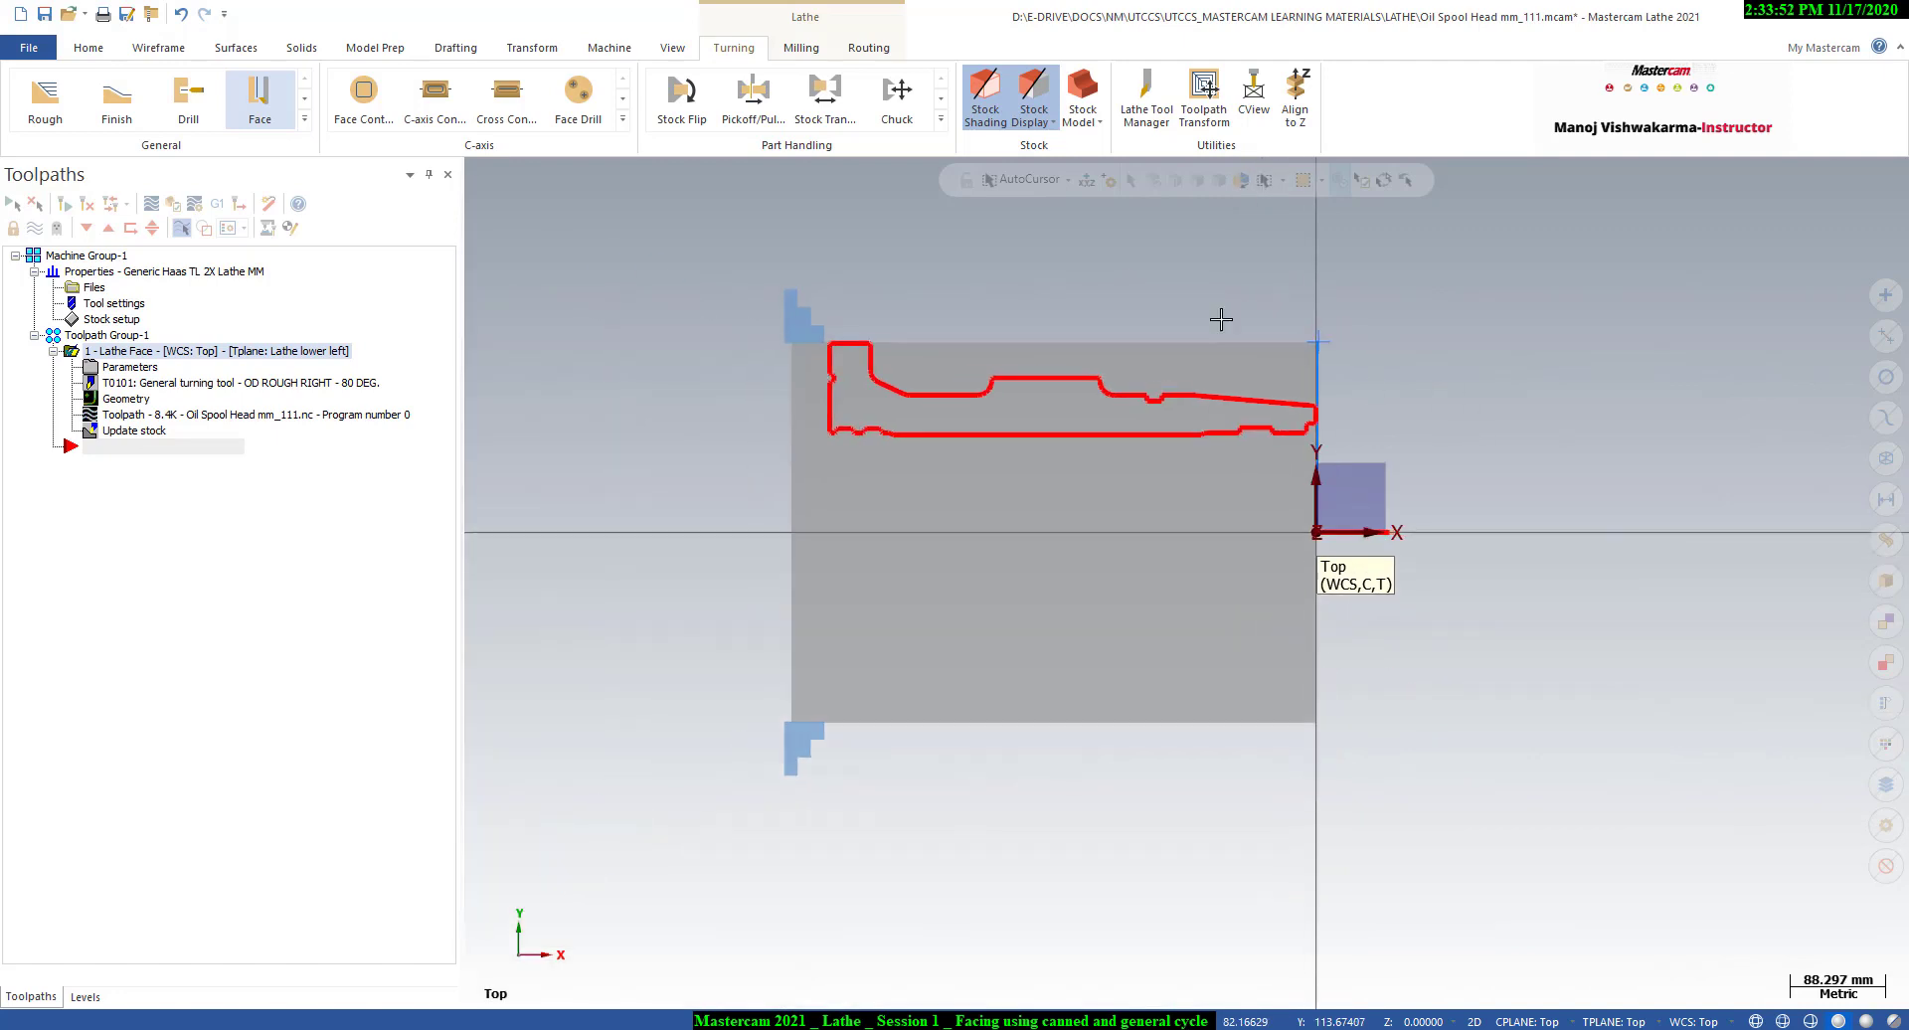
{"action": "scroll", "coordinate": [1174, 298], "scroll_direction": "up", "scroll_amount": 1}
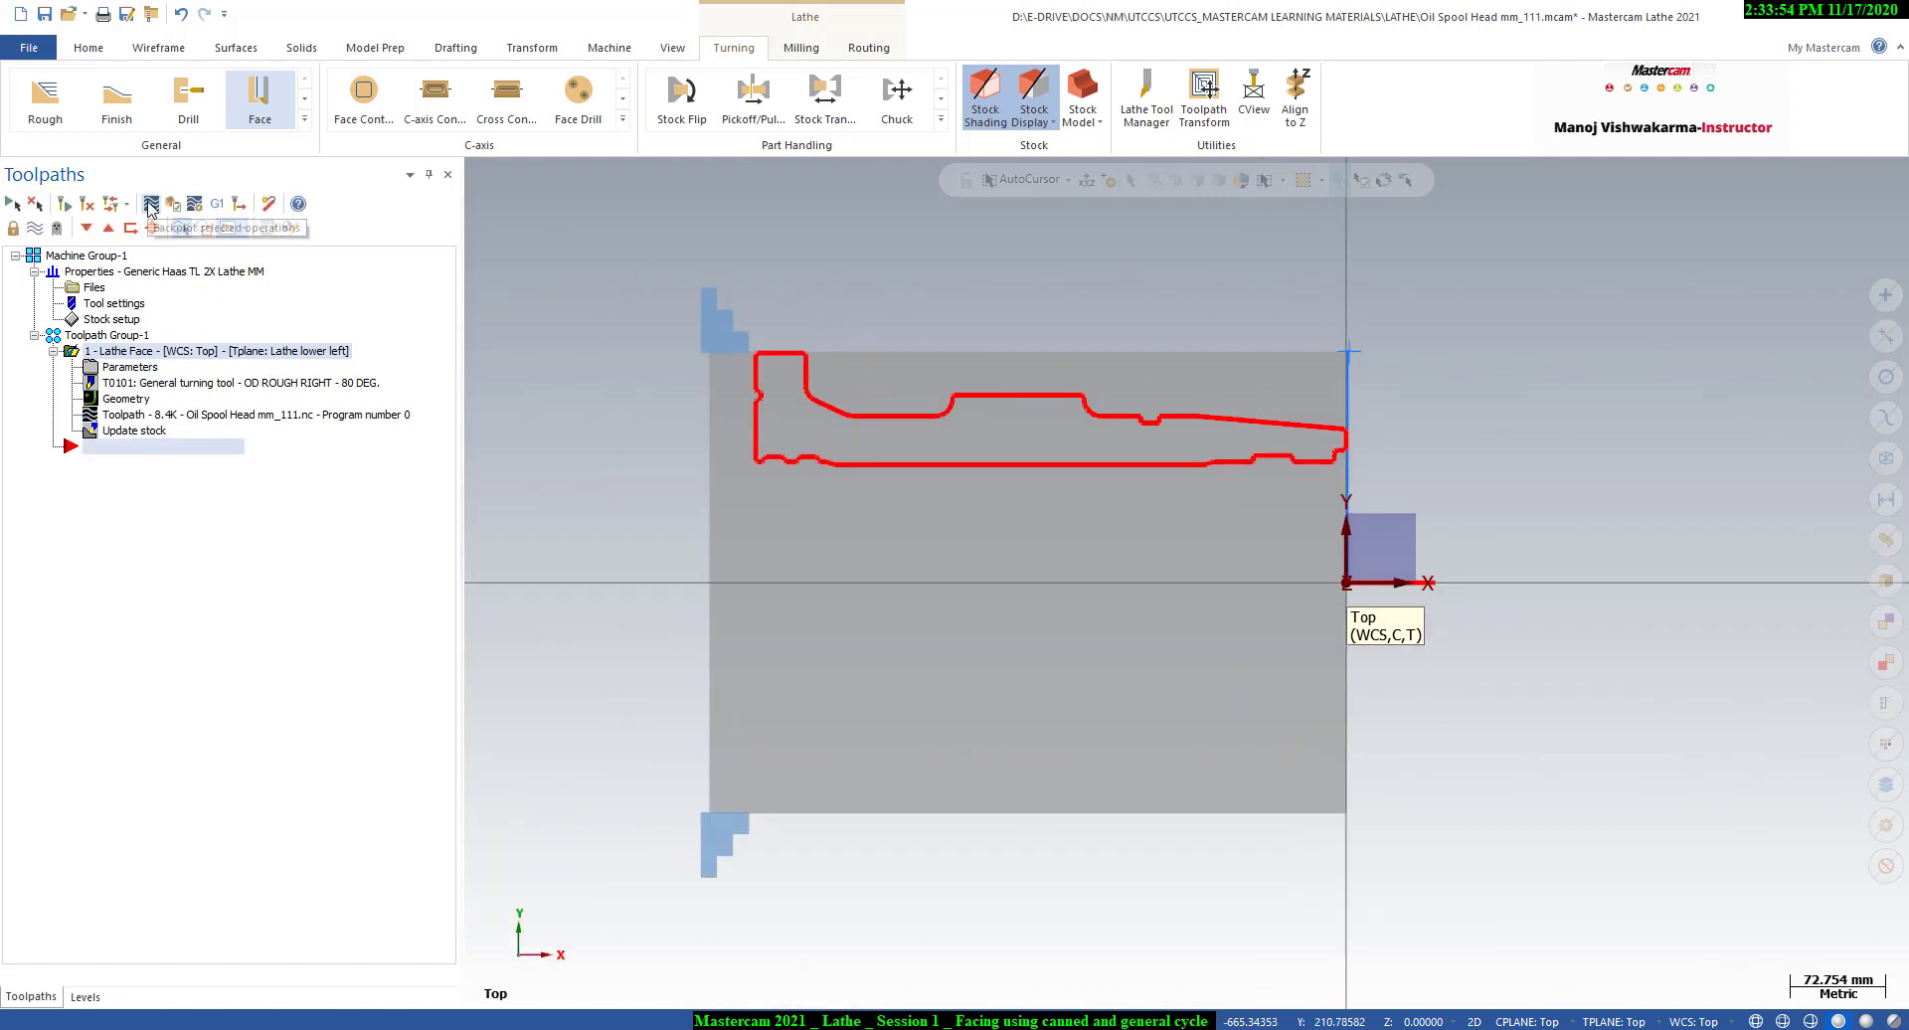
- Backplot the Lathe Face operation and play the tool motion at a higher speed to check the facing passes
{"action": "left_click", "coordinate": [151, 205]}
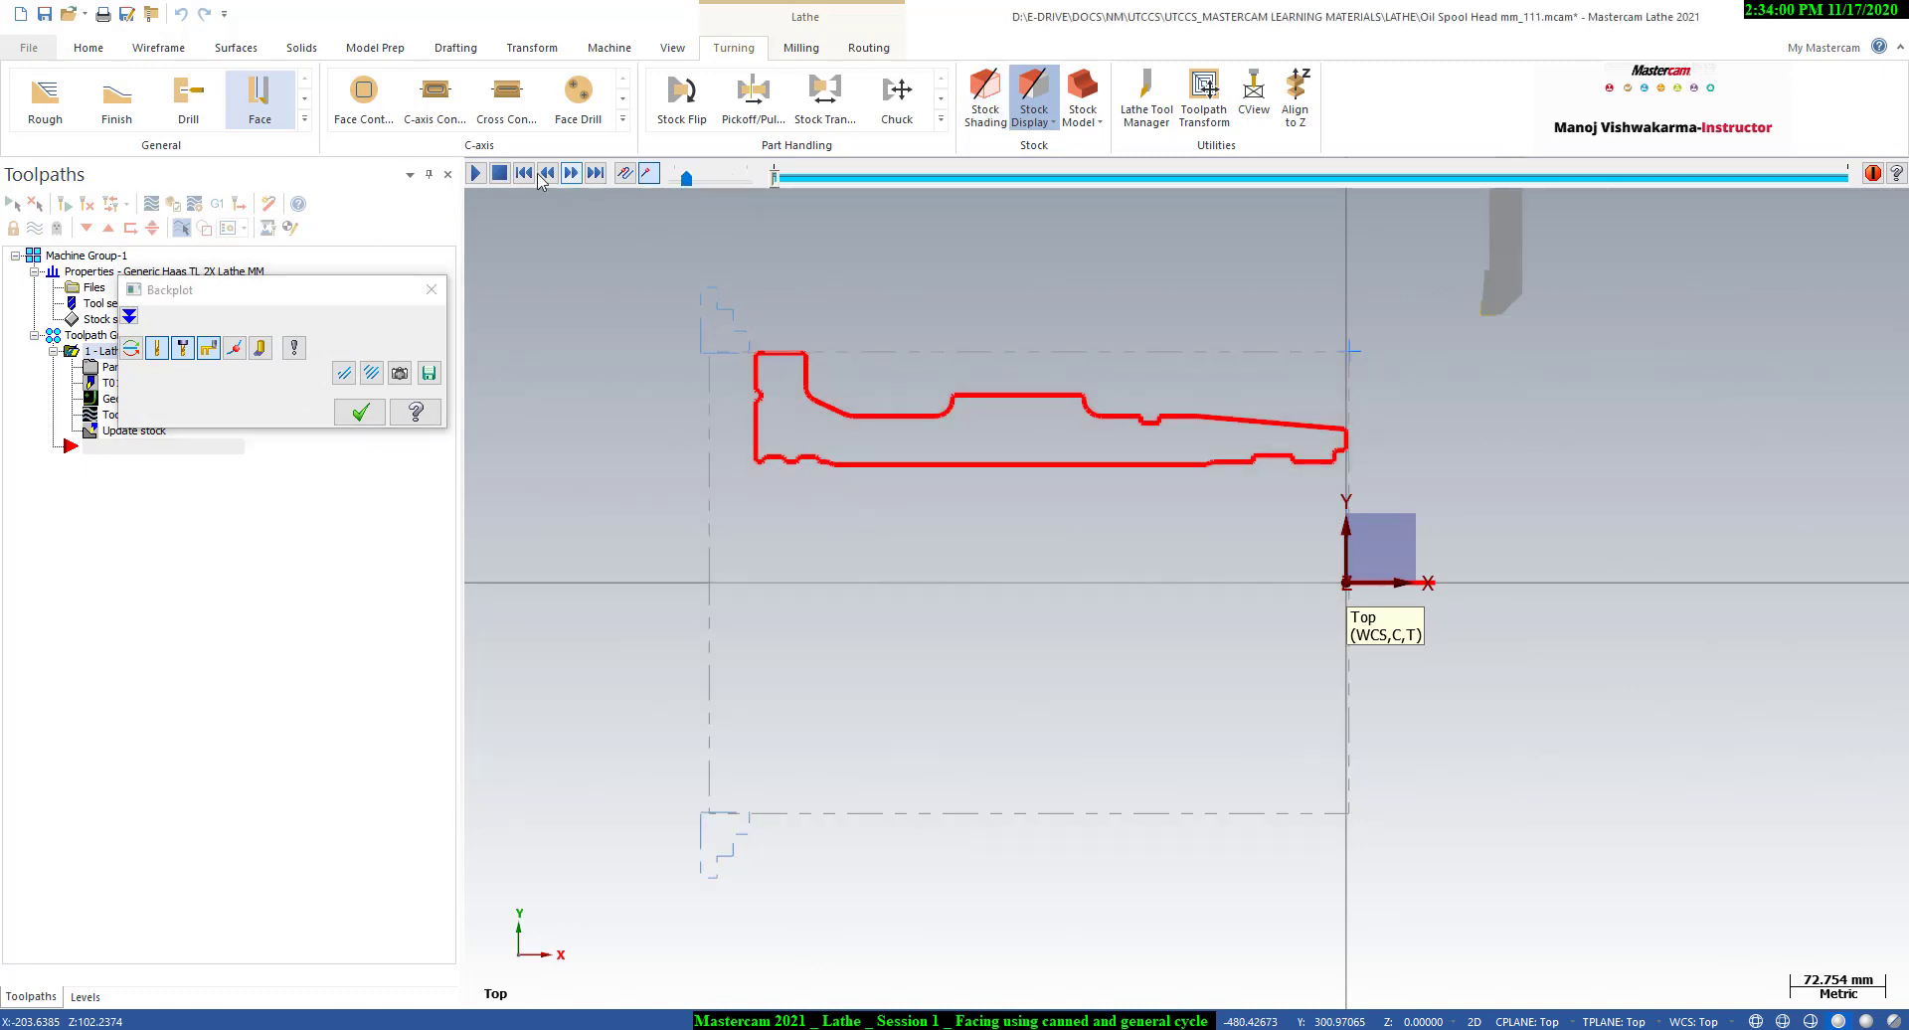
{"action": "left_click", "coordinate": [475, 173]}
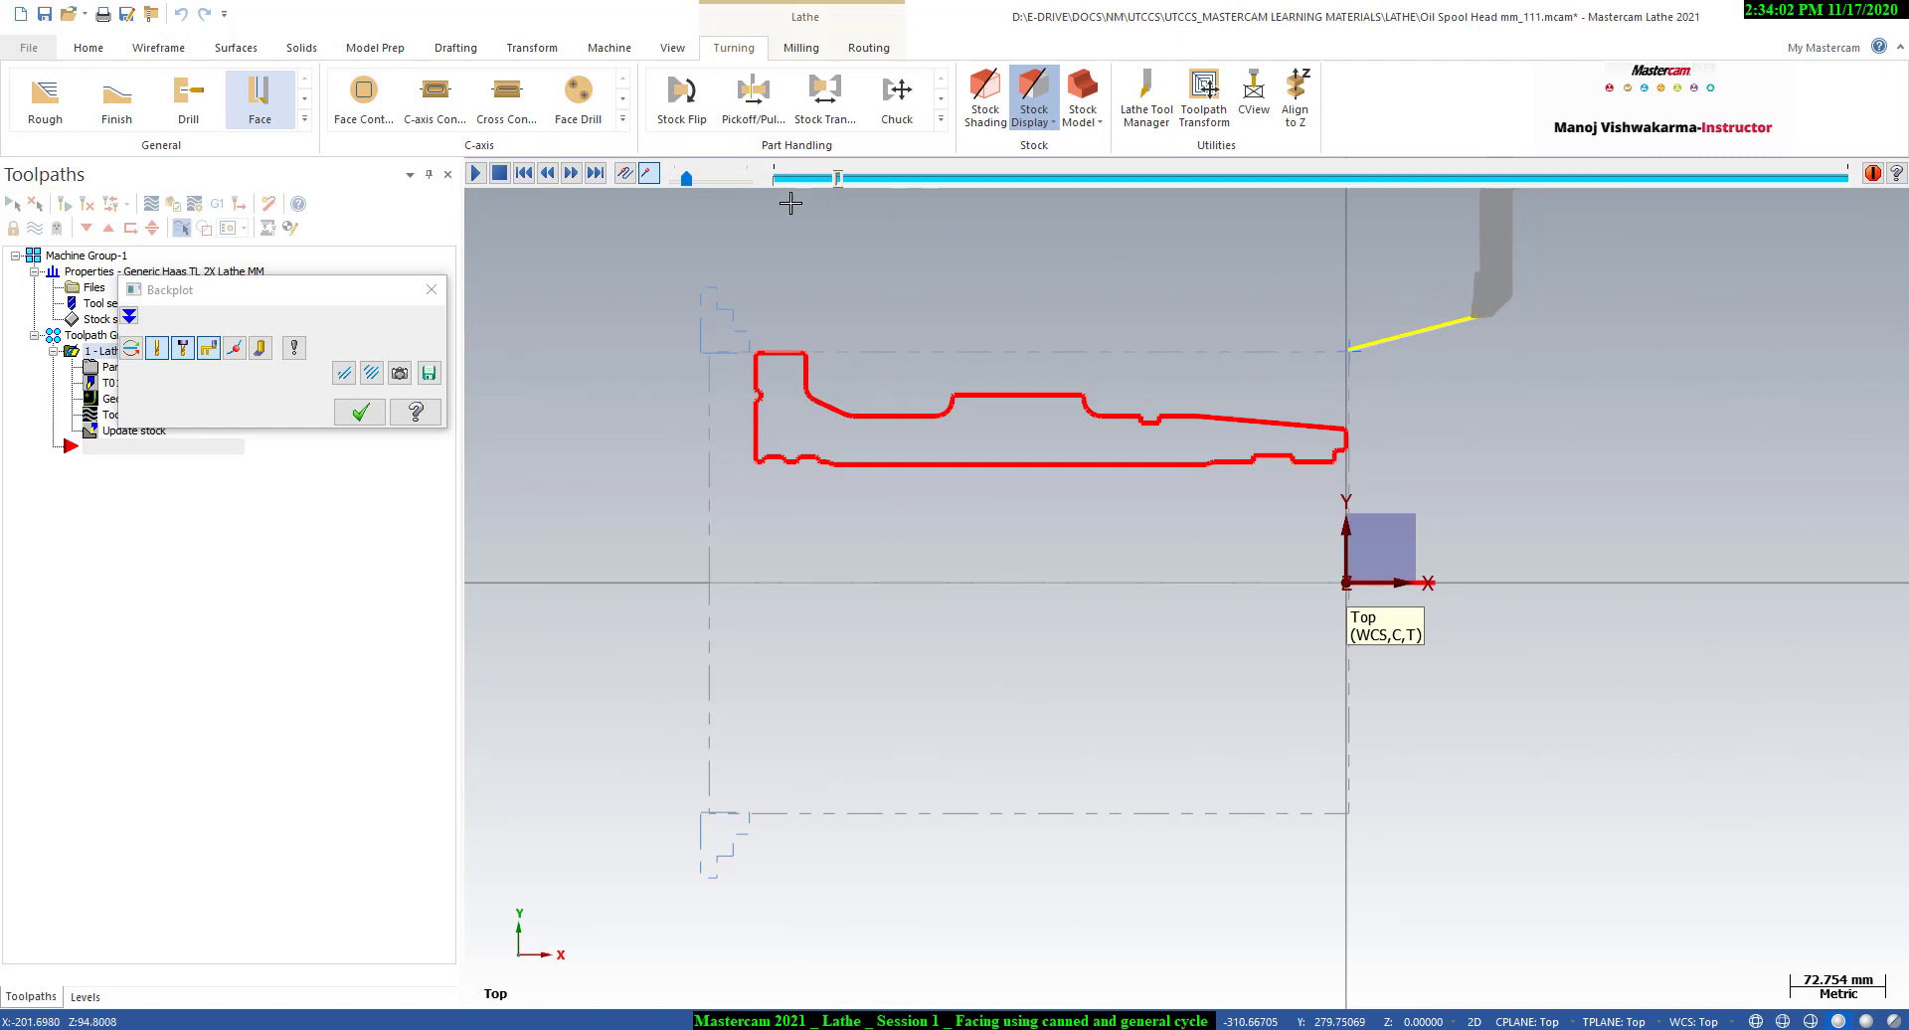
{"action": "left_click_drag", "start_coordinate": [686, 179], "coordinate": [700, 179]}
{"action": "scroll", "coordinate": [1411, 363], "scroll_direction": "up", "scroll_amount": 4}
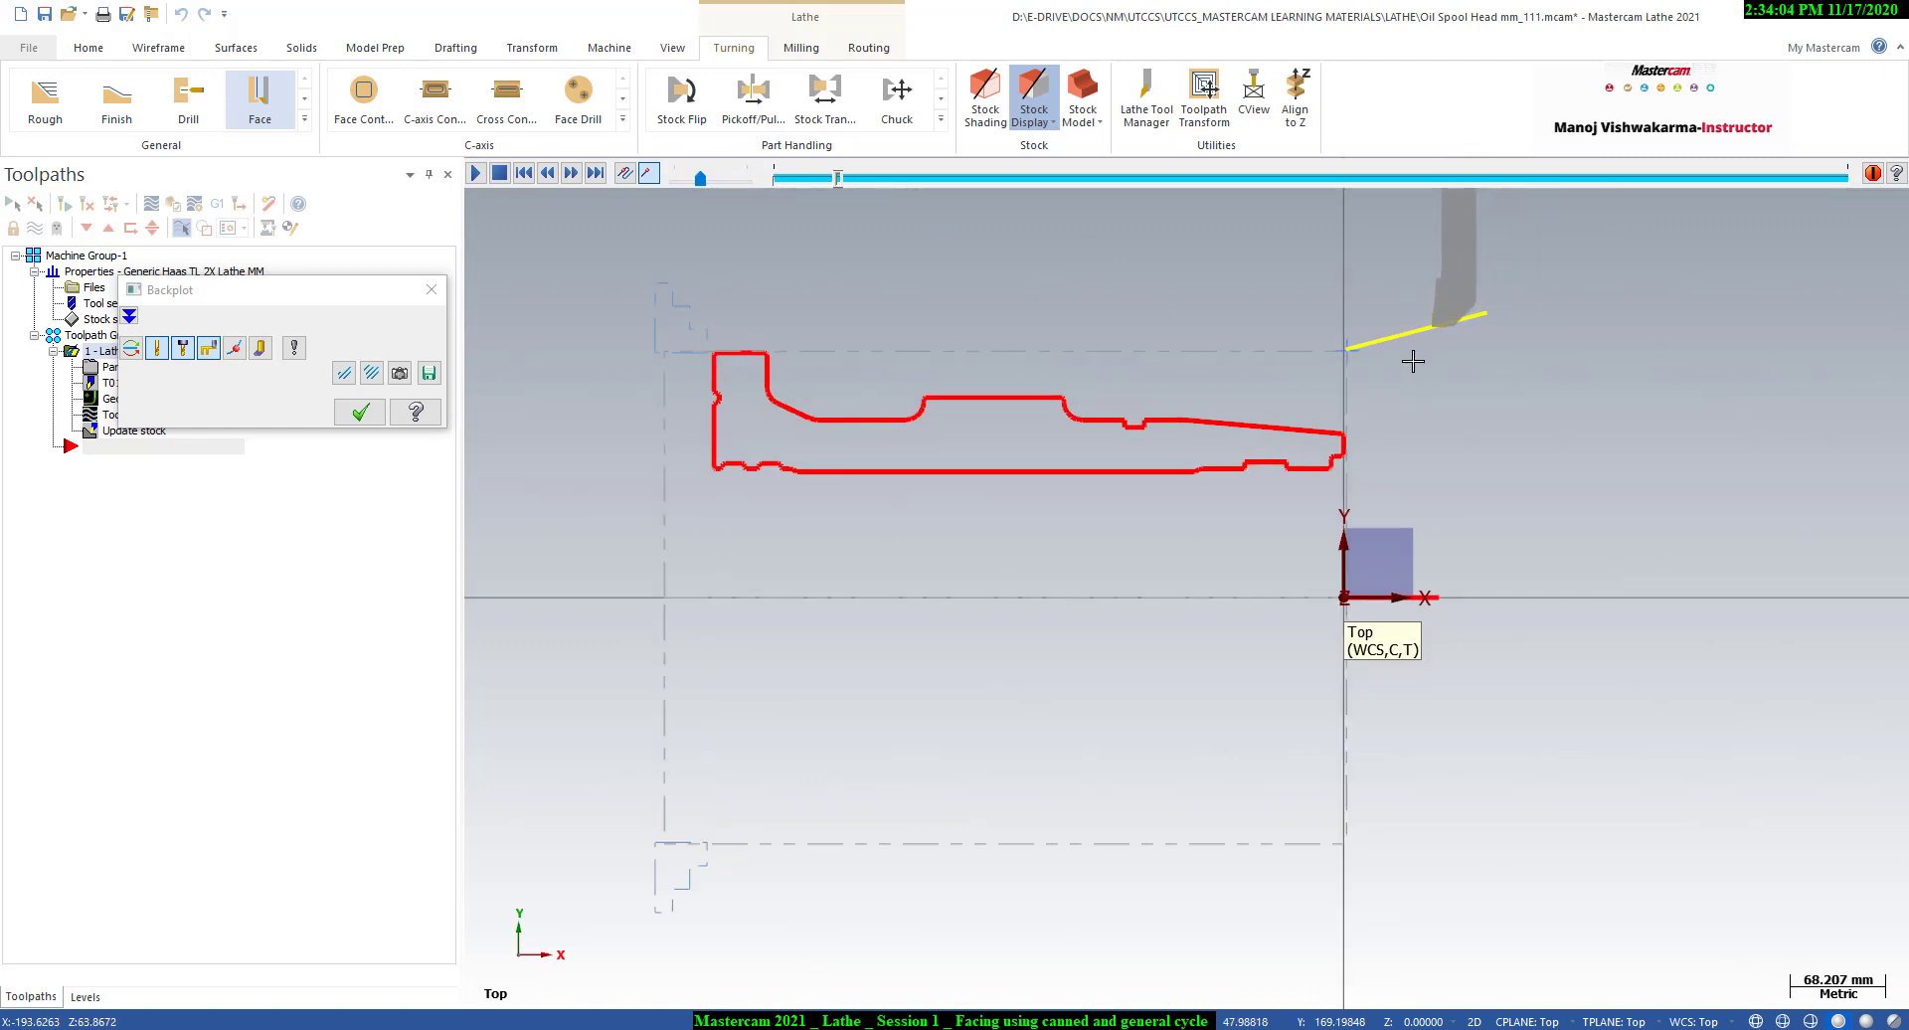
{"action": "scroll", "coordinate": [1414, 373], "scroll_direction": "down", "scroll_amount": 1}
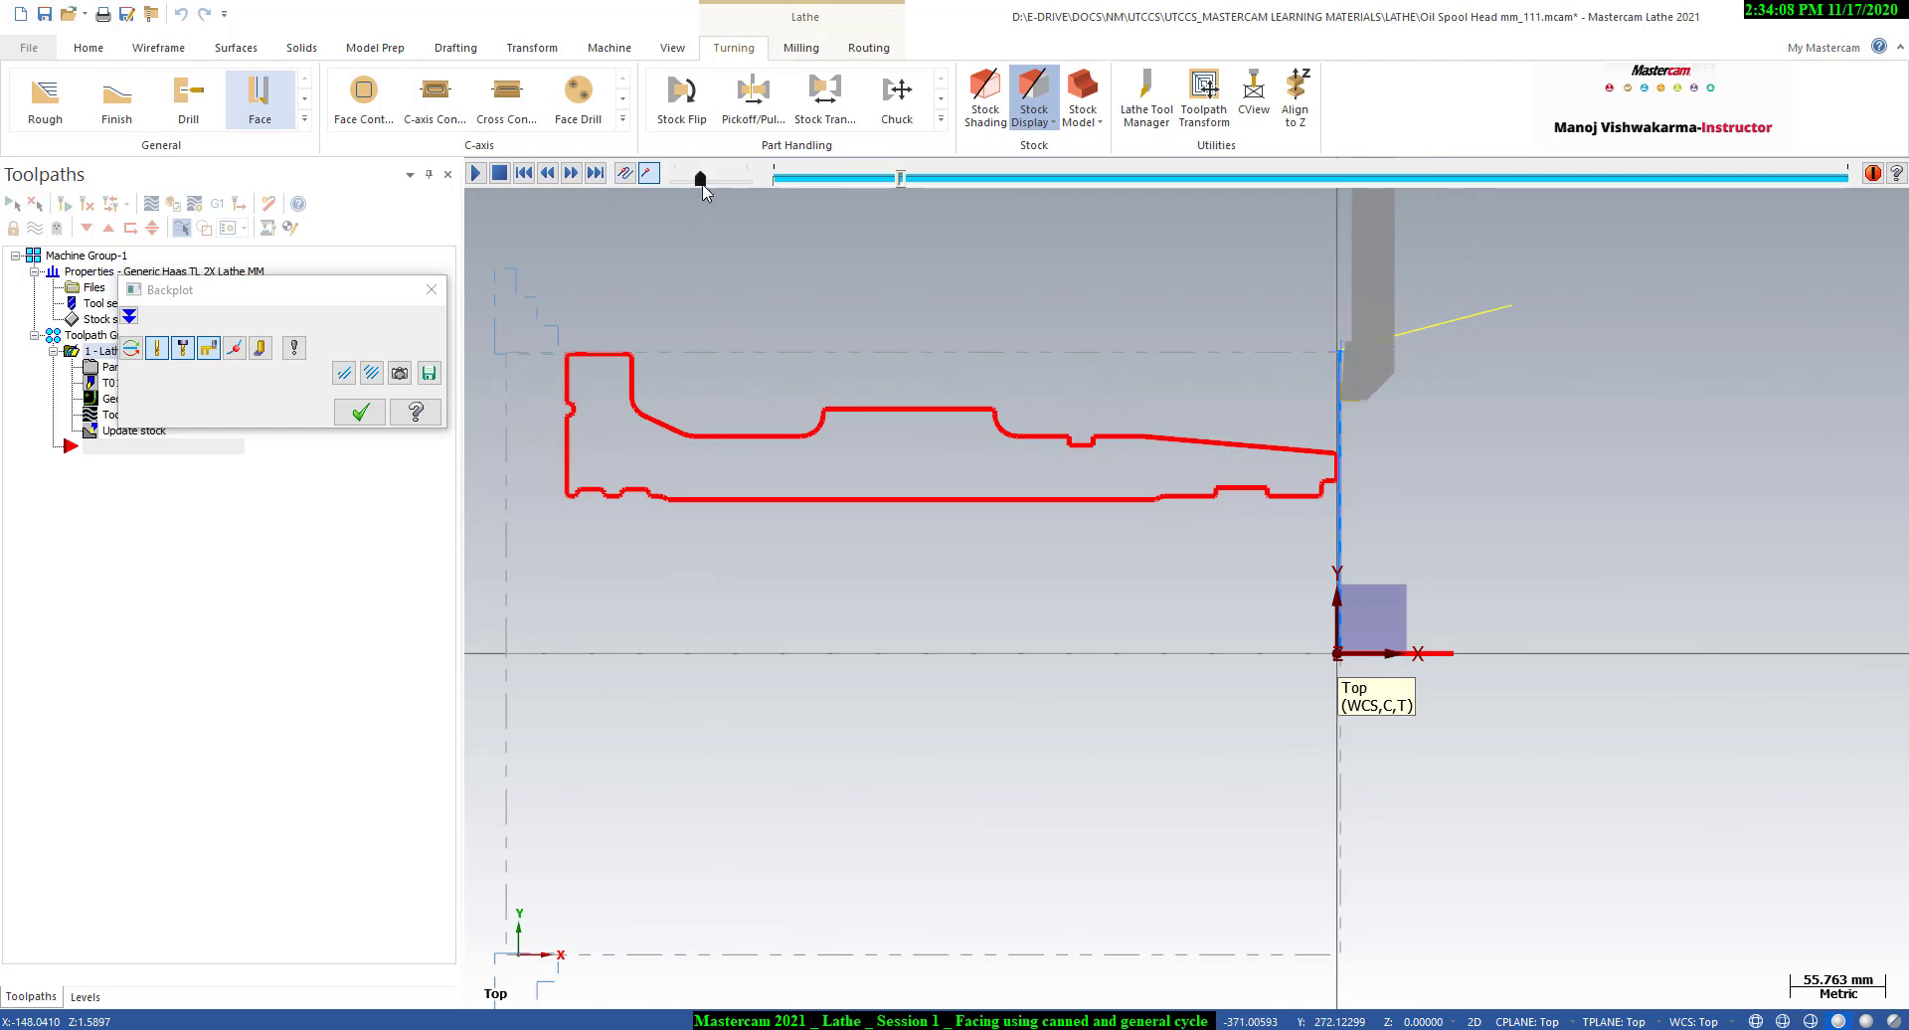
{"action": "left_click_drag", "start_coordinate": [702, 179], "coordinate": [716, 180]}
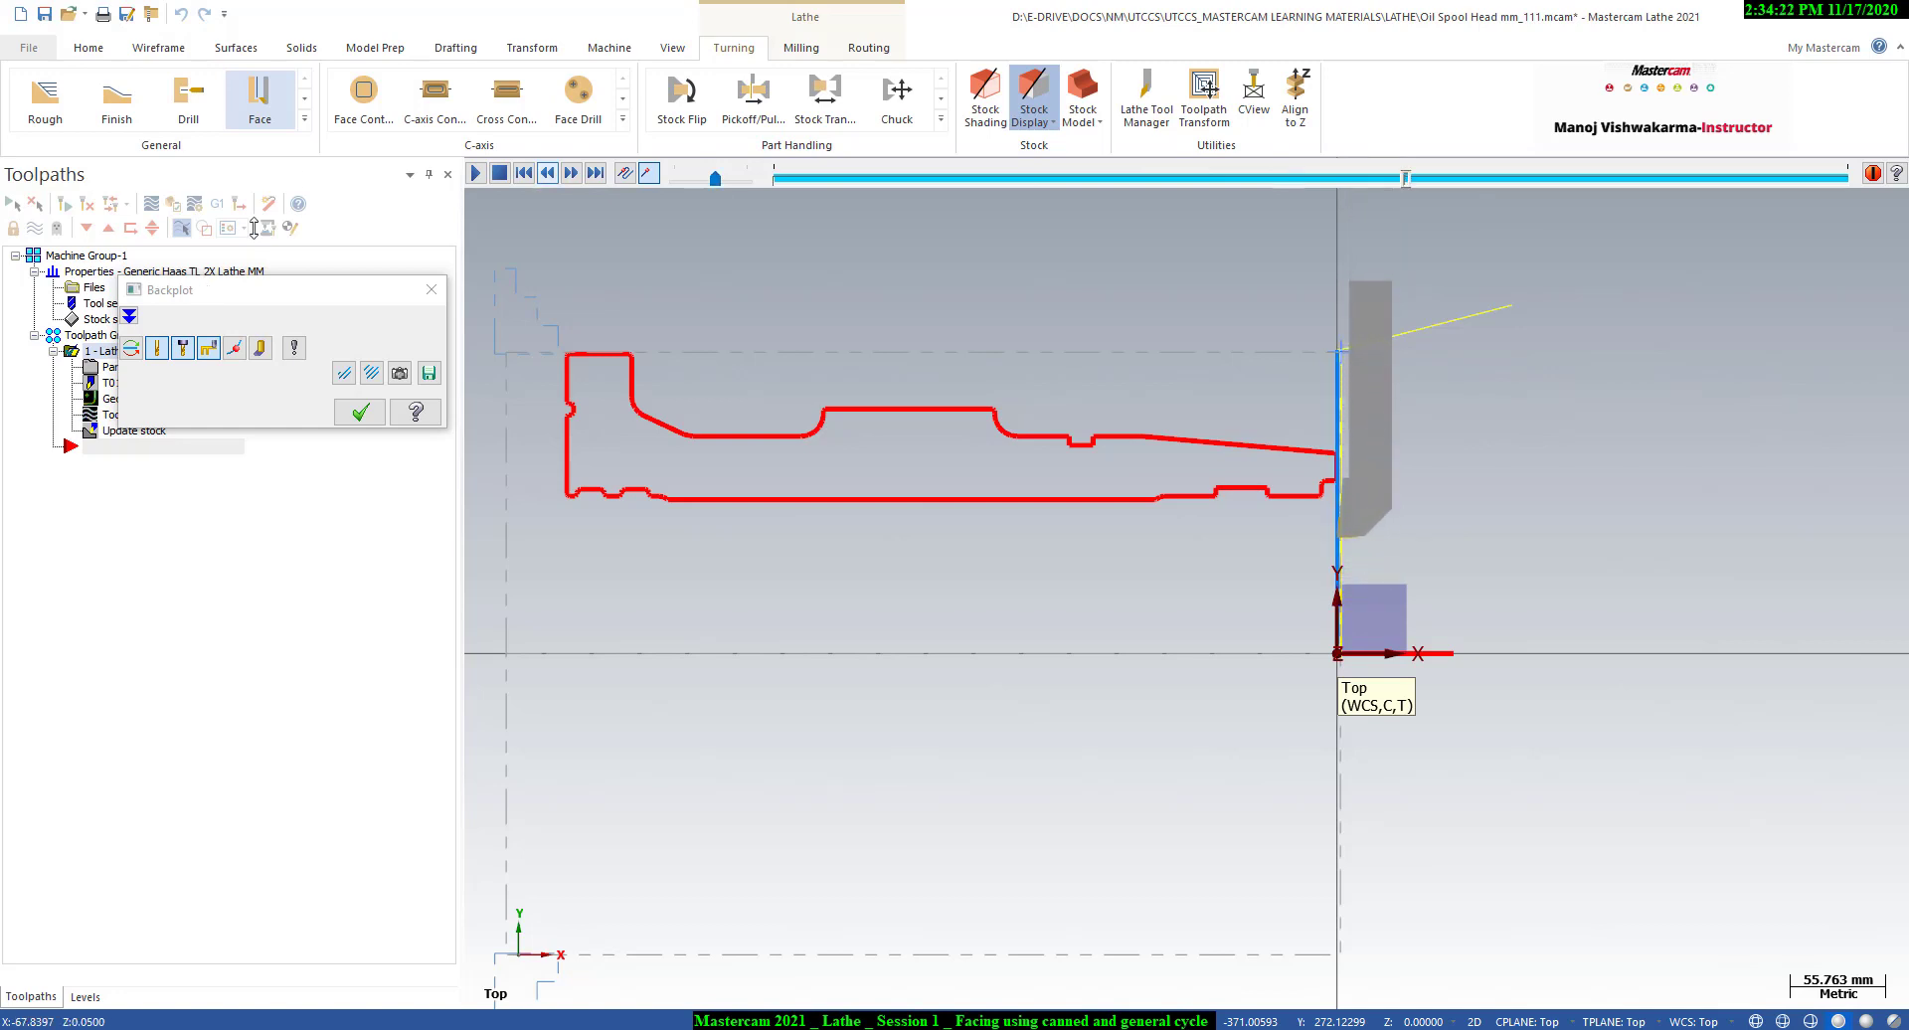
- Close the backplot of the Lathe Face operation and save the oil spool head file
{"action": "left_click", "coordinate": [360, 412]}
{"action": "scroll", "coordinate": [1472, 382], "scroll_direction": "down", "scroll_amount": 1}
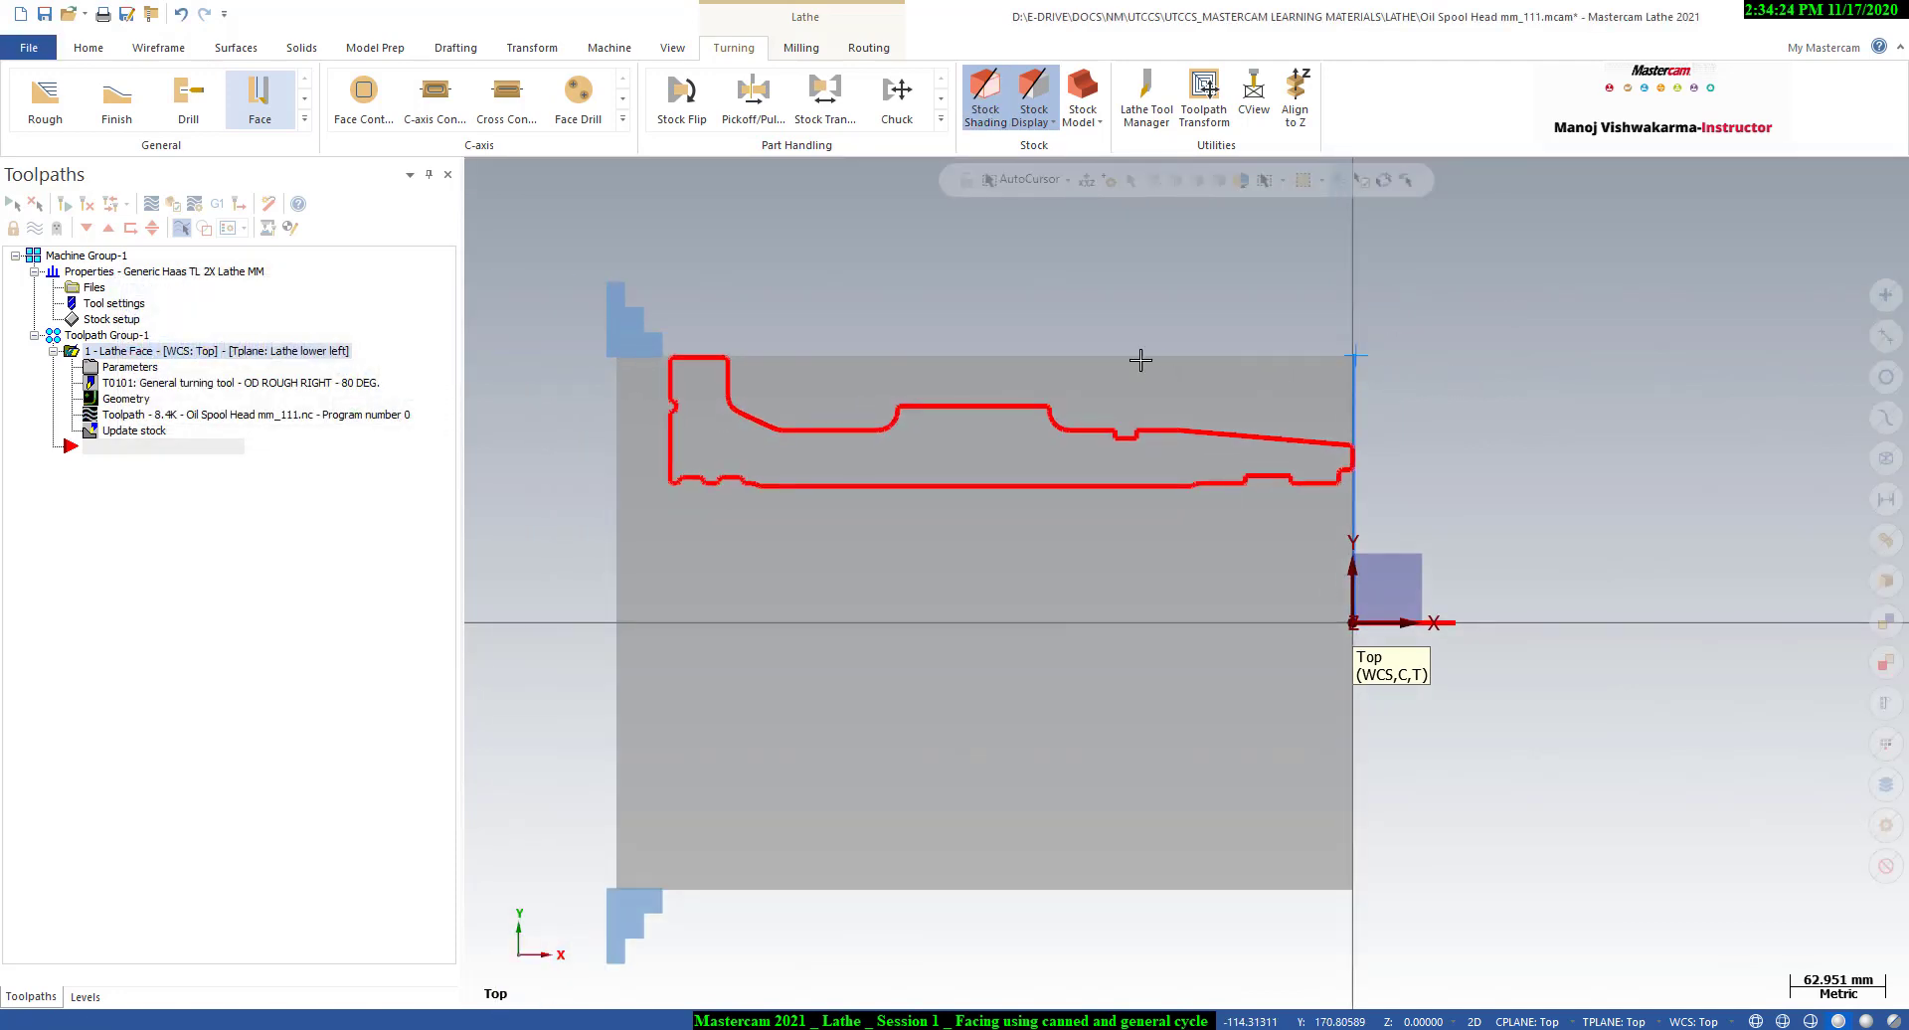
{"action": "scroll", "coordinate": [1138, 358], "scroll_direction": "up", "scroll_amount": 1}
{"action": "scroll", "coordinate": [1160, 319], "scroll_direction": "down", "scroll_amount": 1}
{"action": "scroll", "coordinate": [826, 364], "scroll_direction": "up", "scroll_amount": 1}
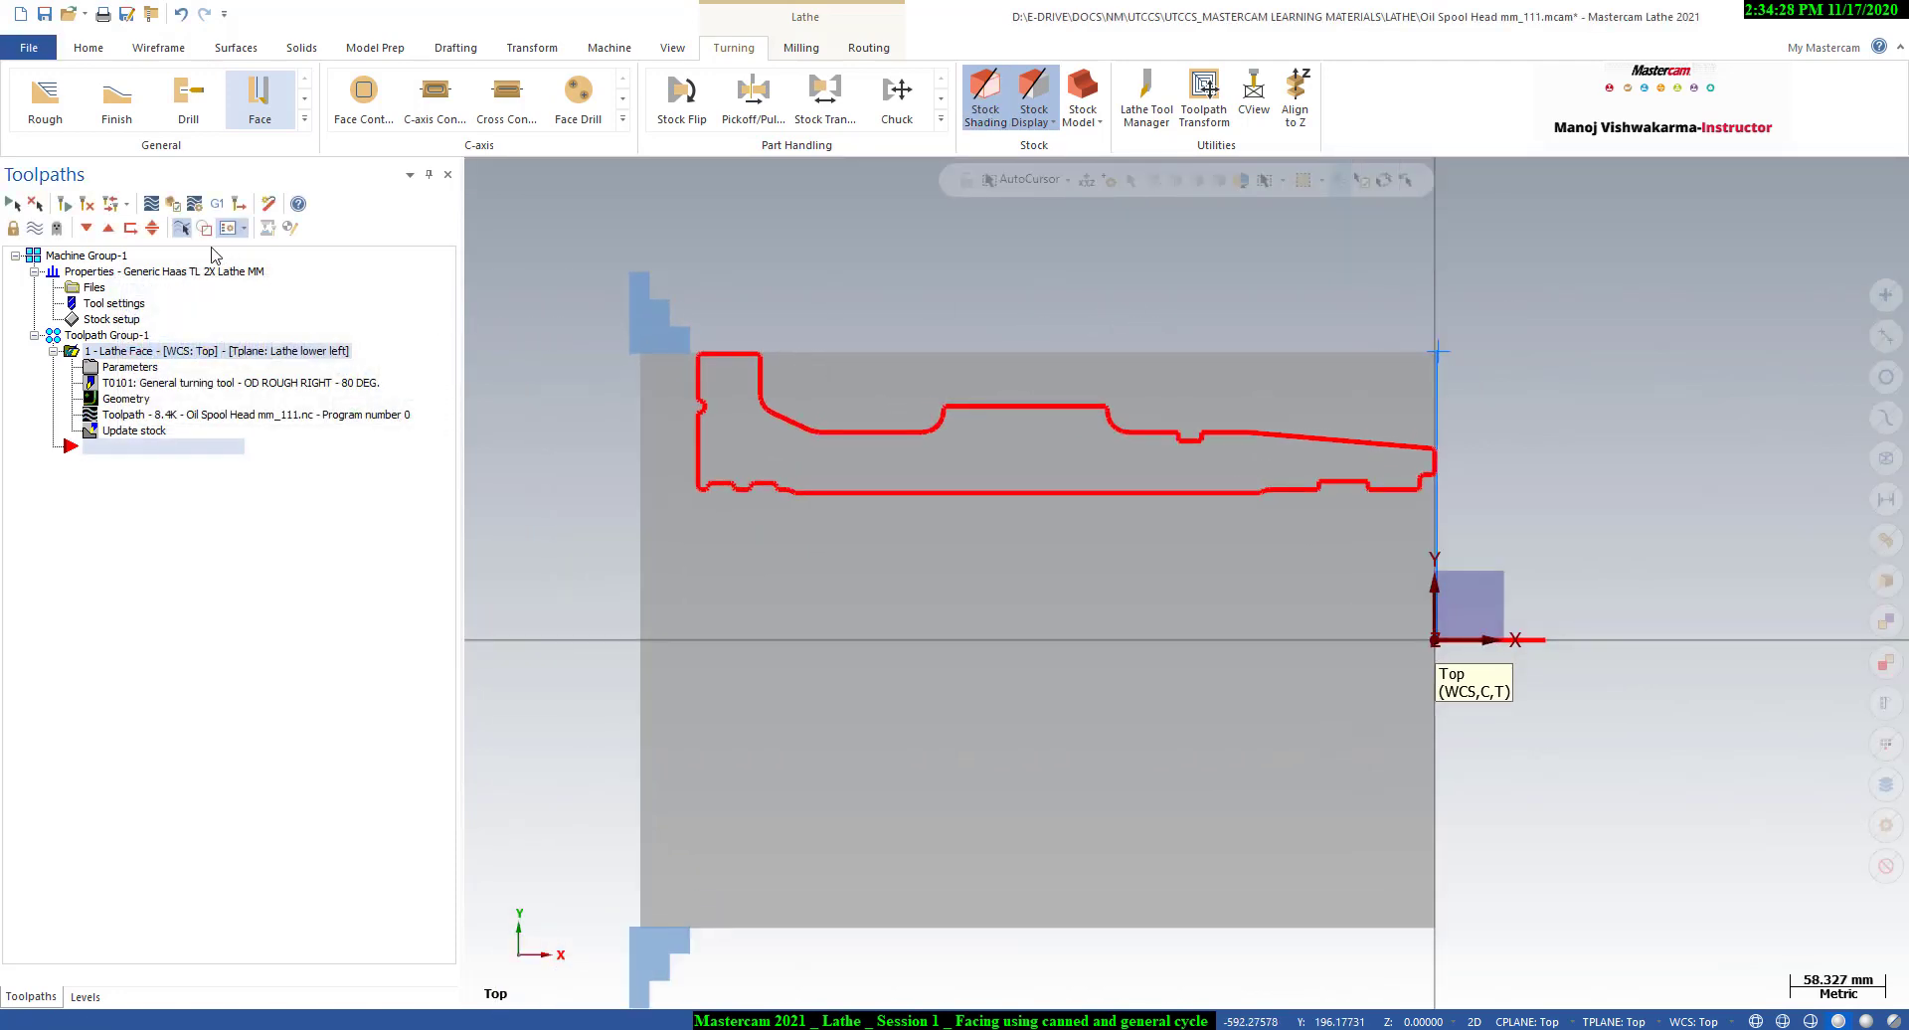
{"action": "left_click", "coordinate": [44, 15]}
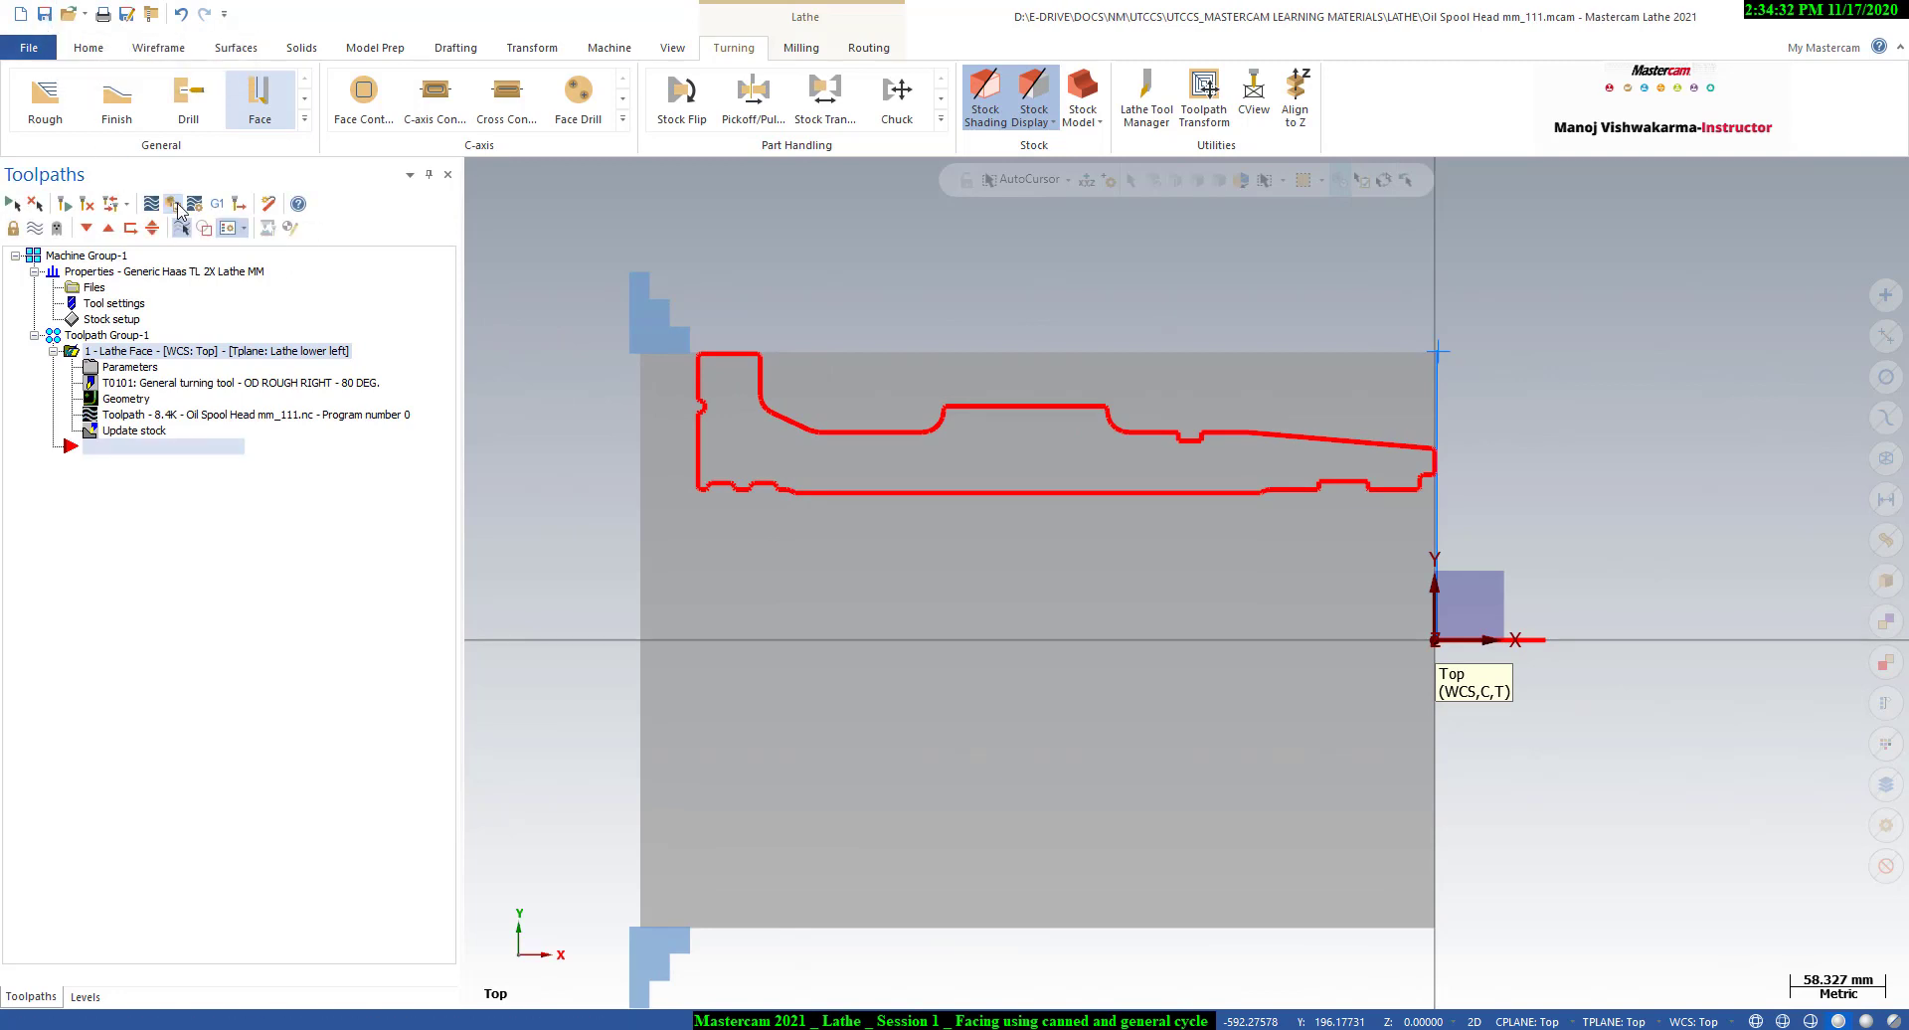
- Open the Lathe Face operation in the Verify simulation and set the view to Top (WCS)
{"action": "left_click", "coordinate": [173, 204]}
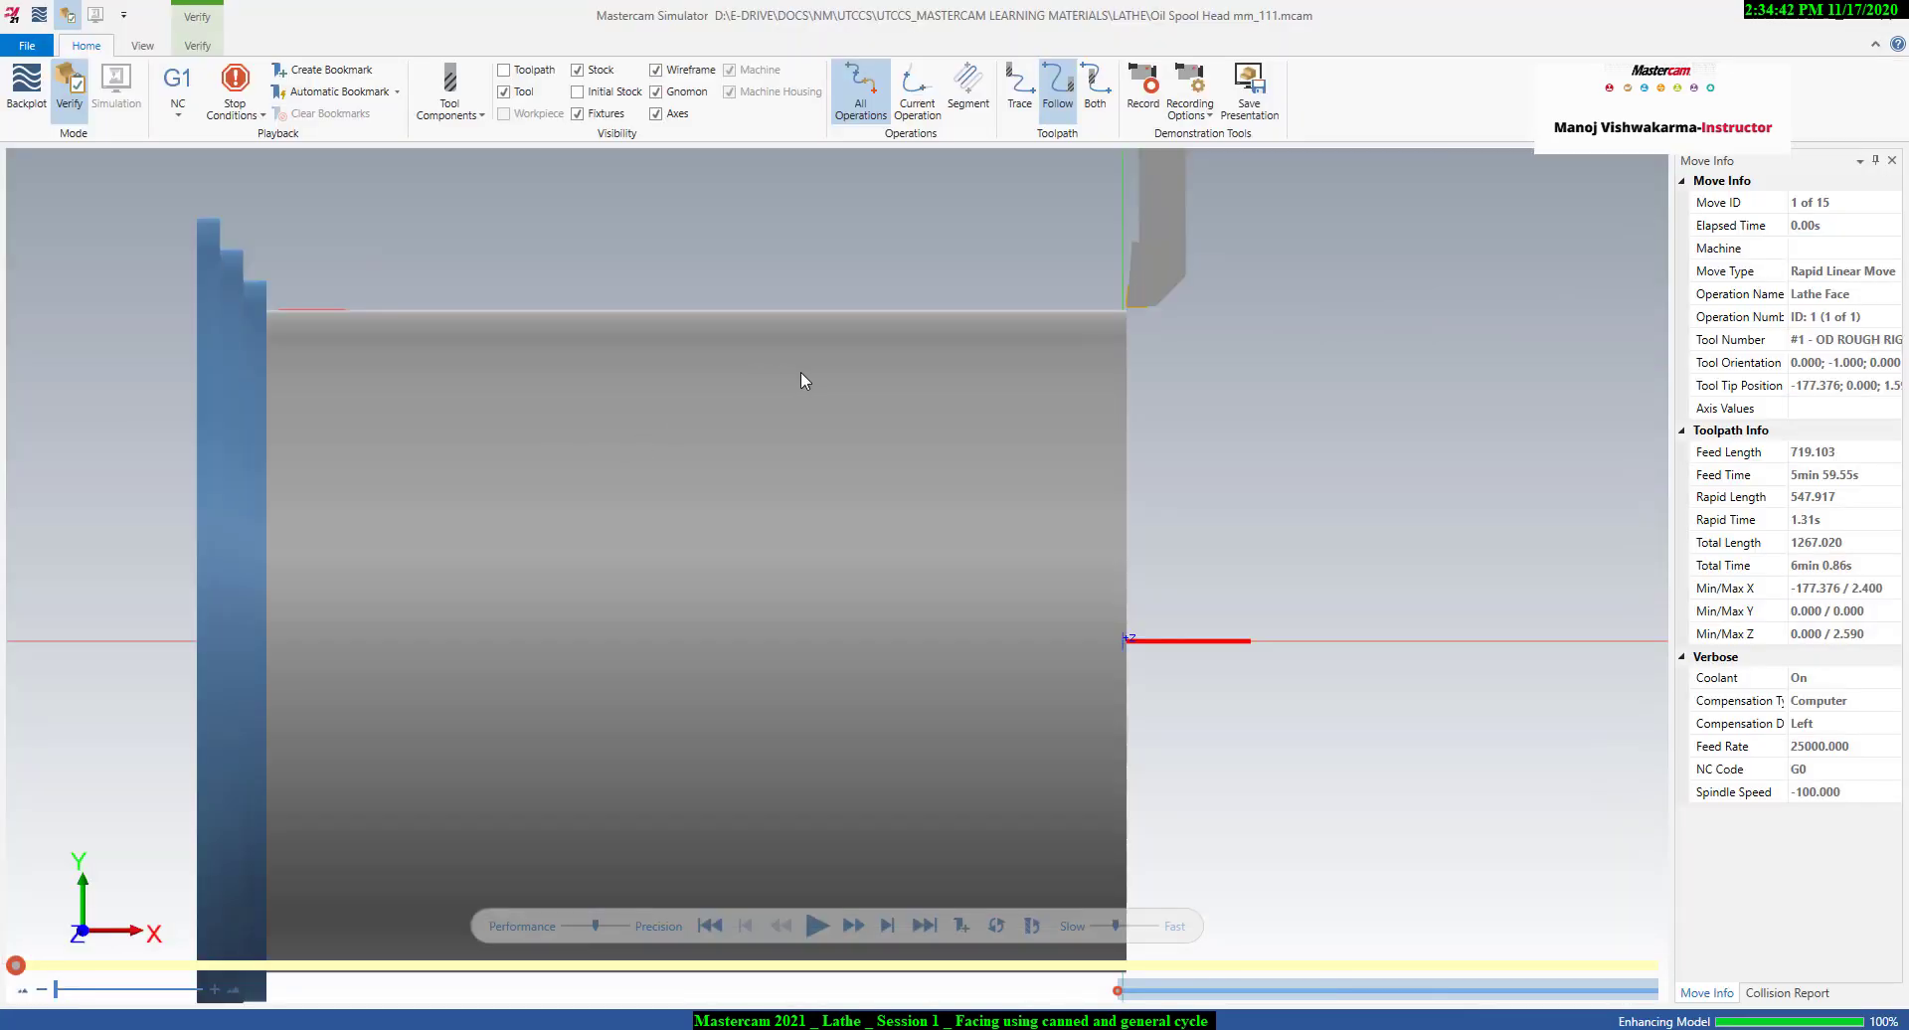
{"action": "scroll", "coordinate": [776, 383], "scroll_direction": "down", "scroll_amount": 2}
{"action": "middle_click_drag", "start_coordinate": [720, 426], "coordinate": [635, 409]}
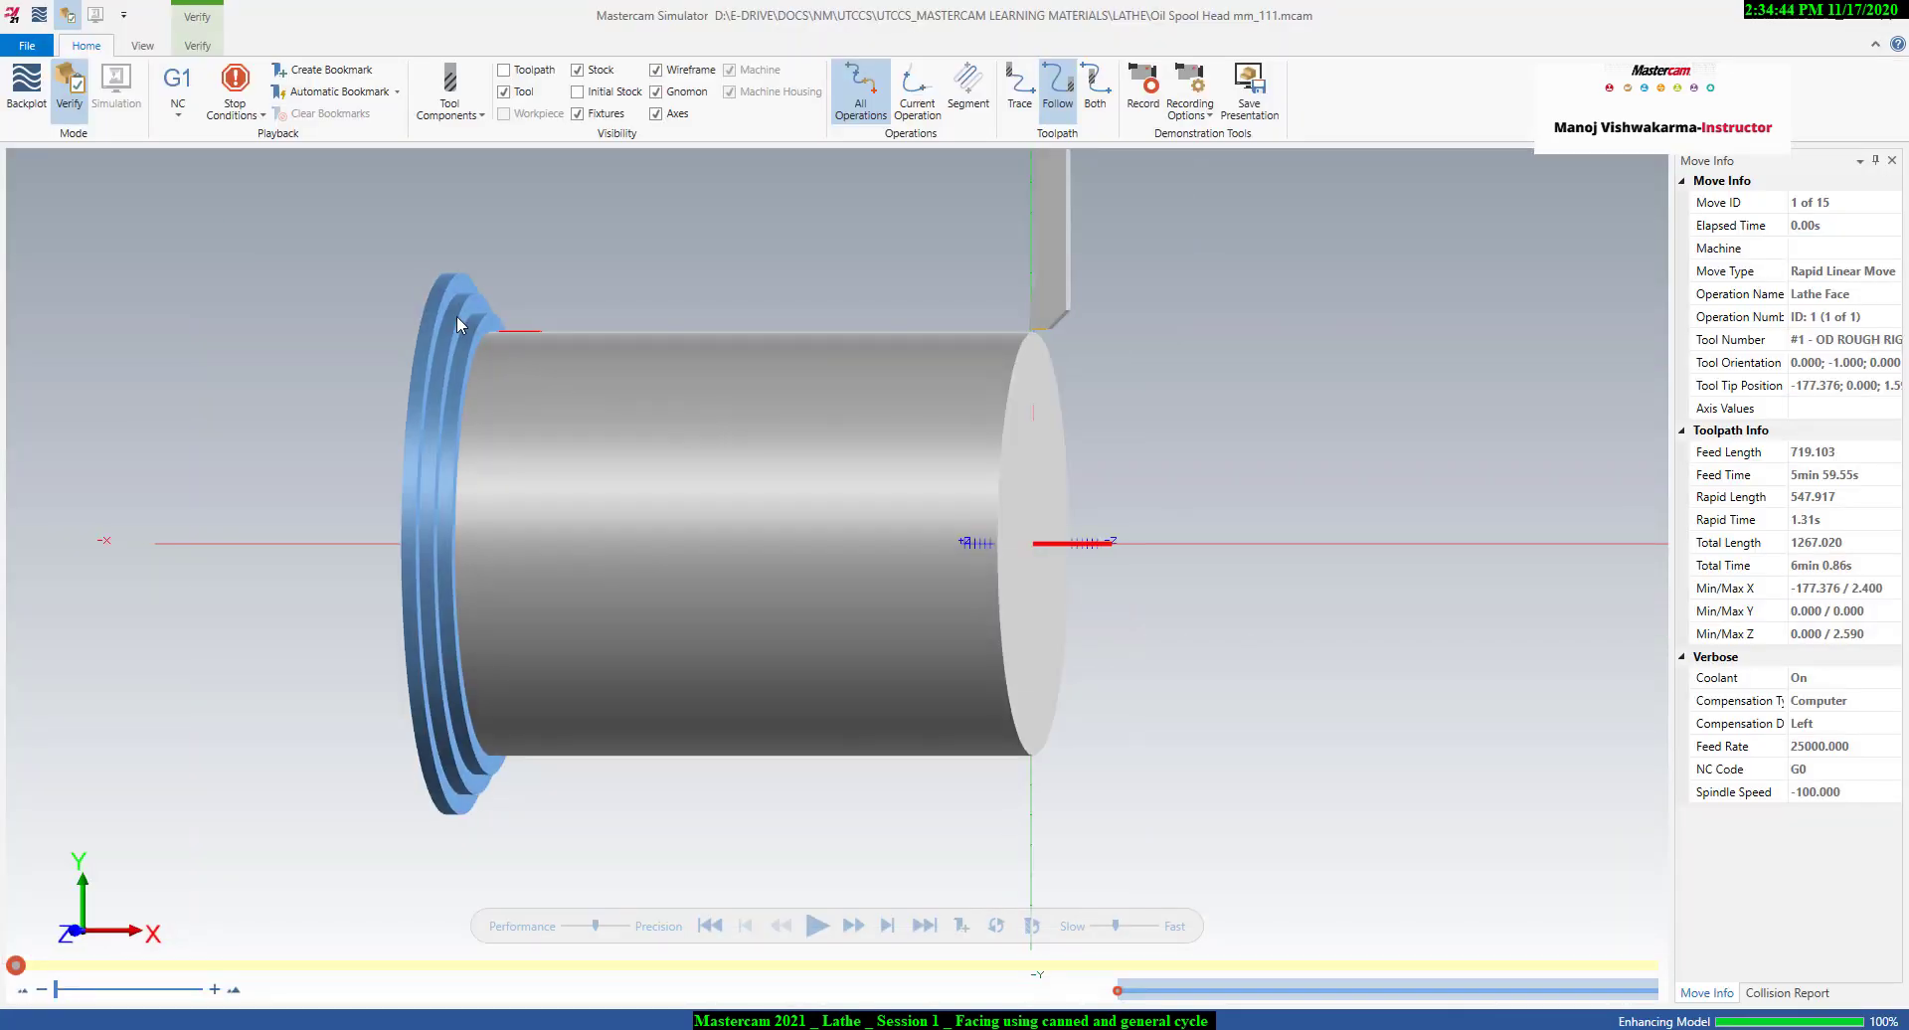
{"action": "scroll", "coordinate": [1050, 291], "scroll_direction": "up", "scroll_amount": 1}
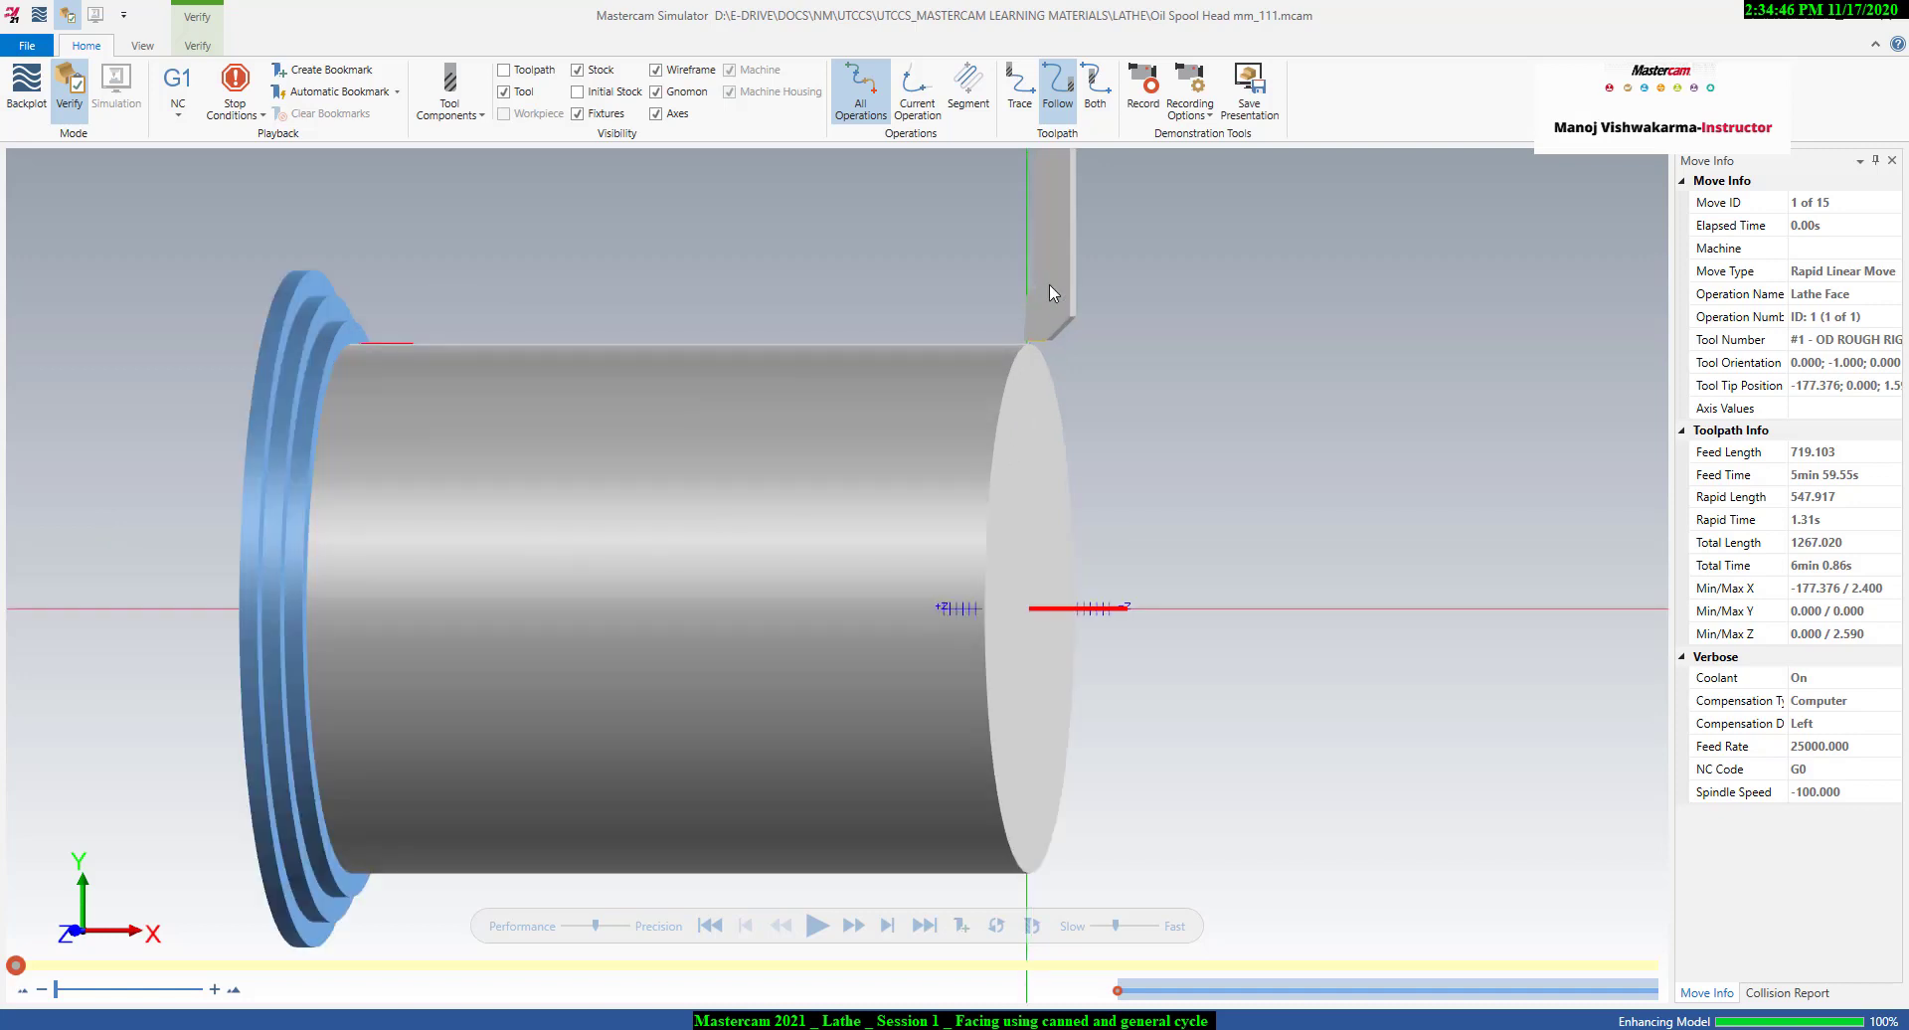
{"action": "right_click", "coordinate": [1095, 391]}
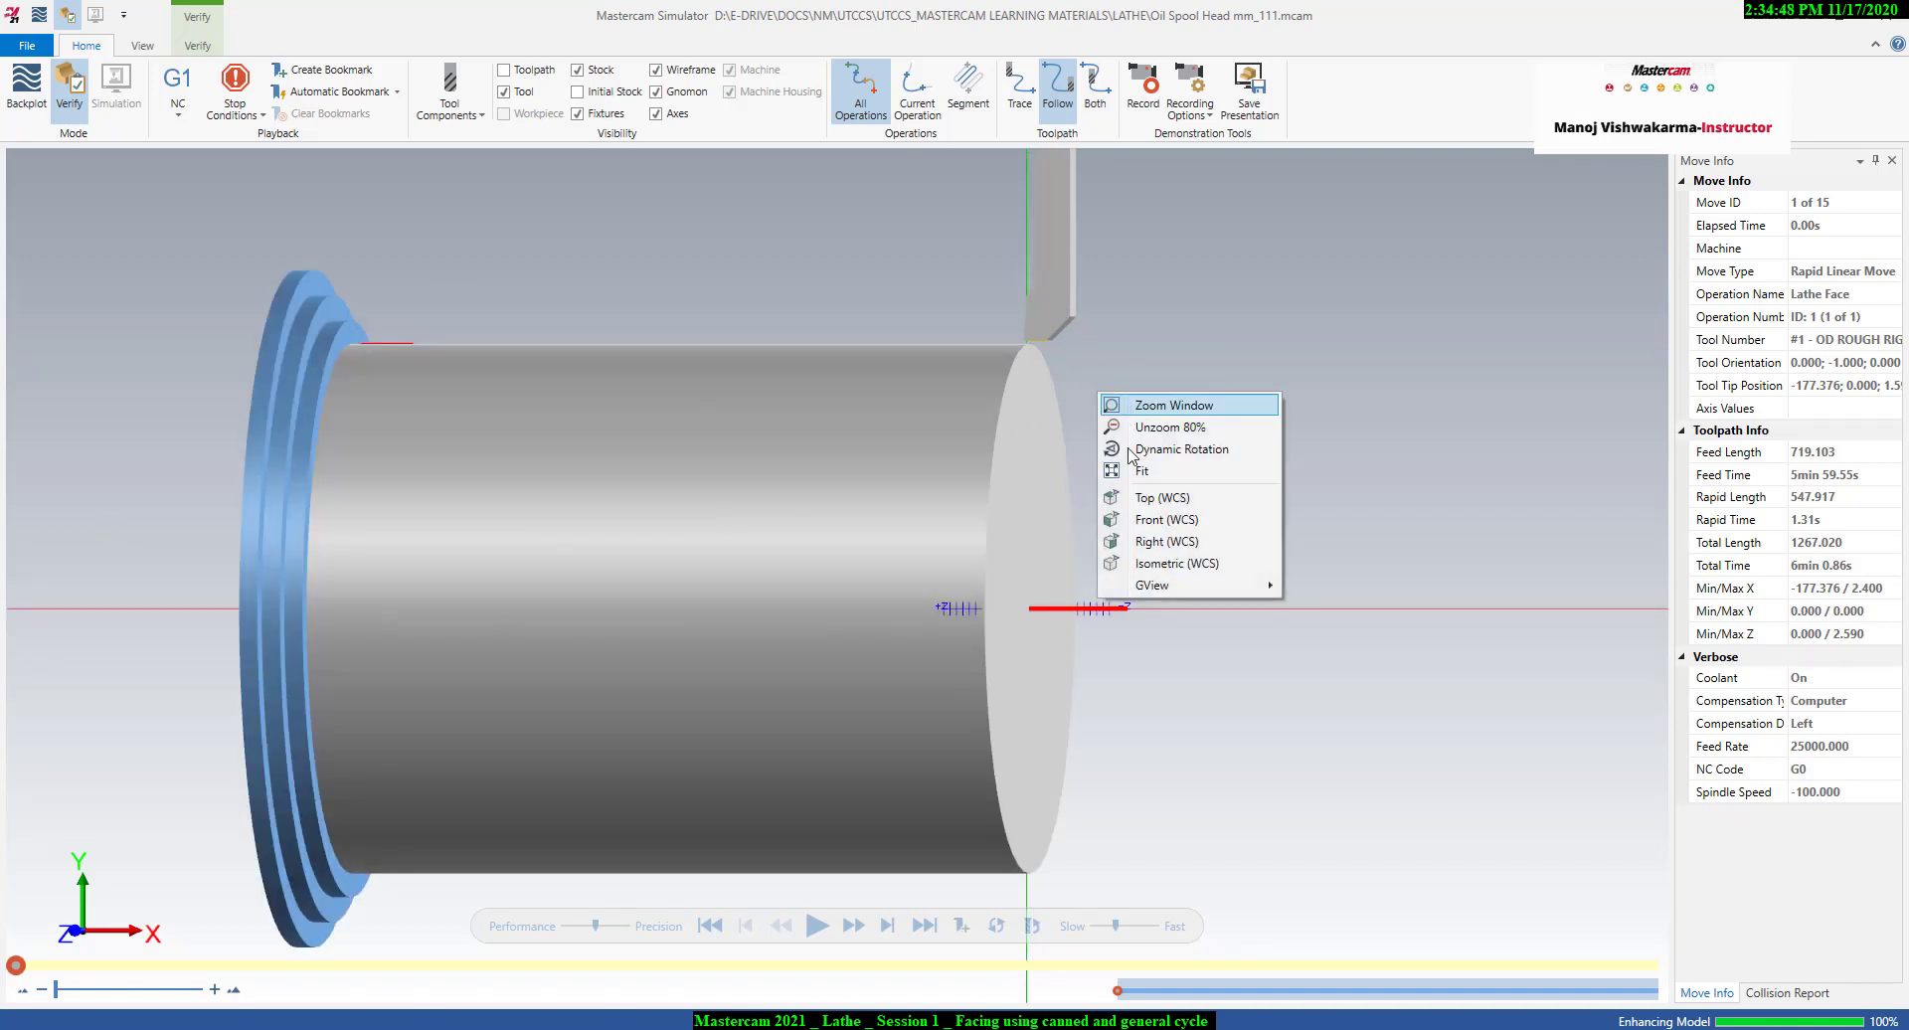
{"action": "left_click", "coordinate": [1162, 497]}
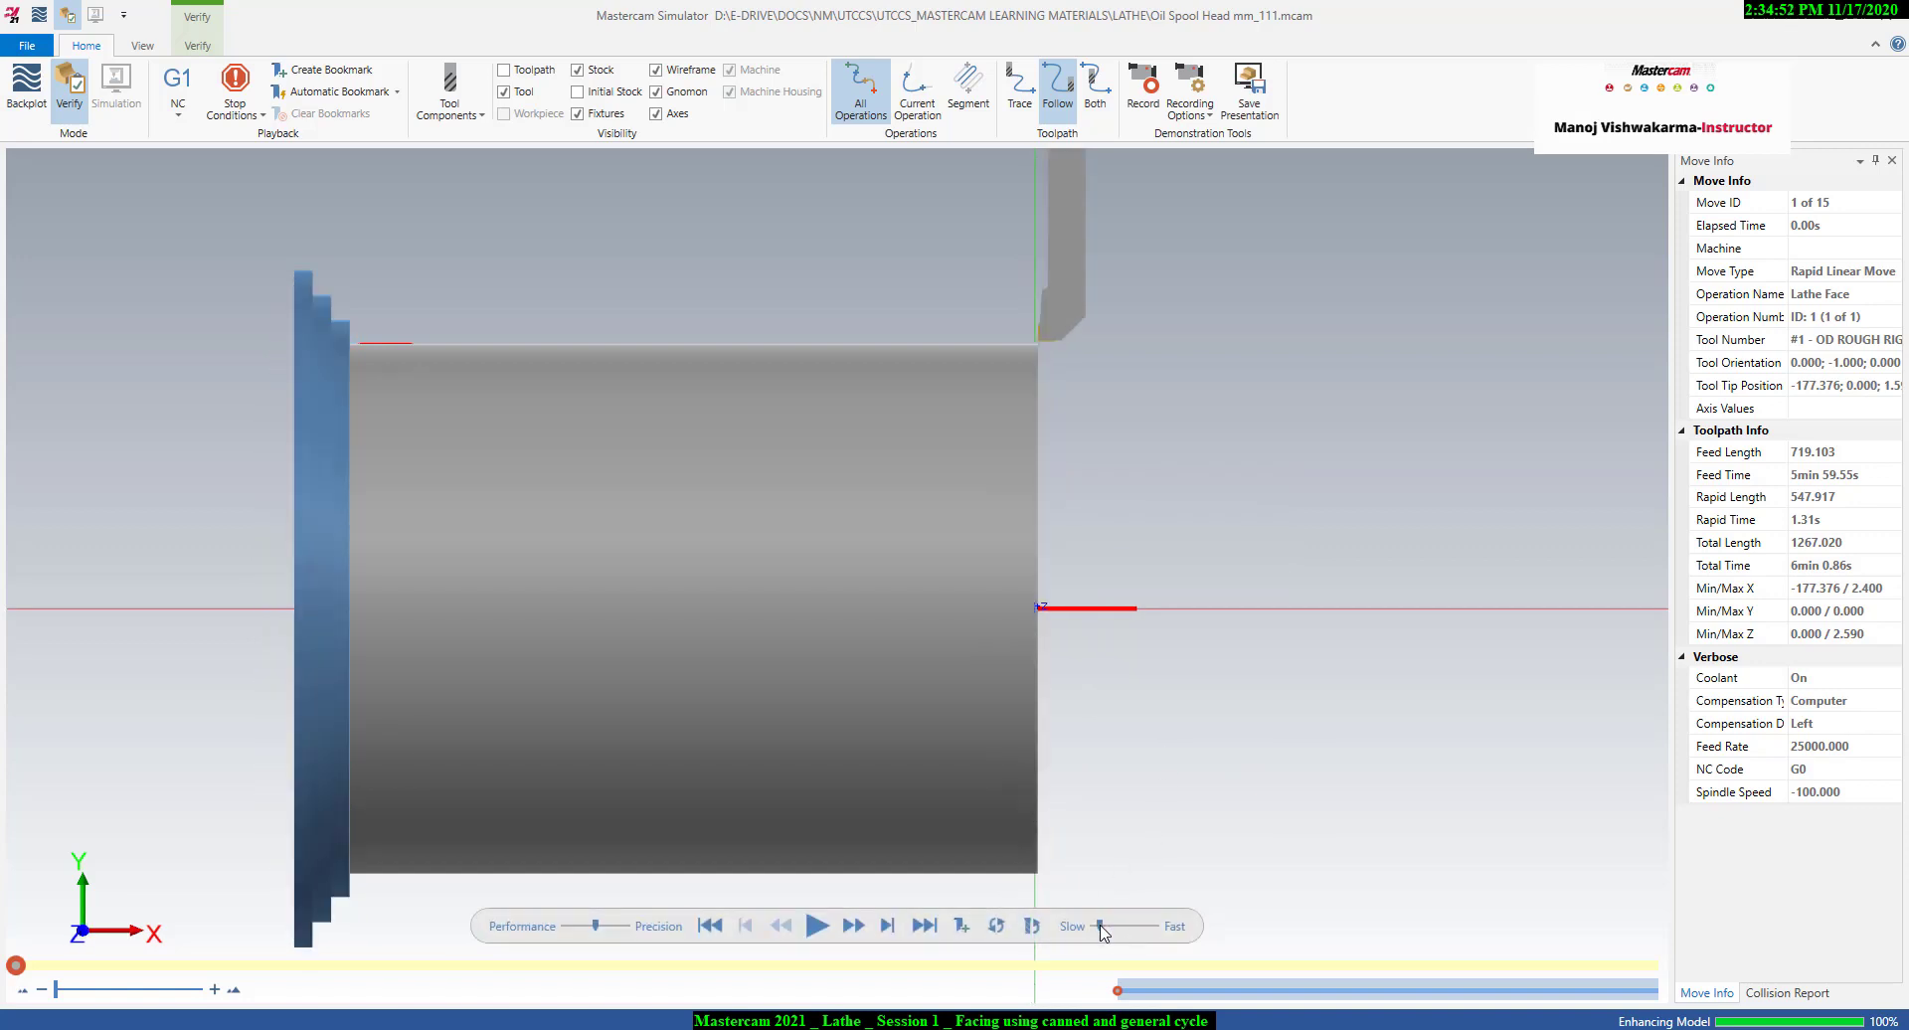
- Play the facing simulation at adjusted speed, examine the cut face up close, and close the simulator
{"action": "left_click", "coordinate": [813, 927]}
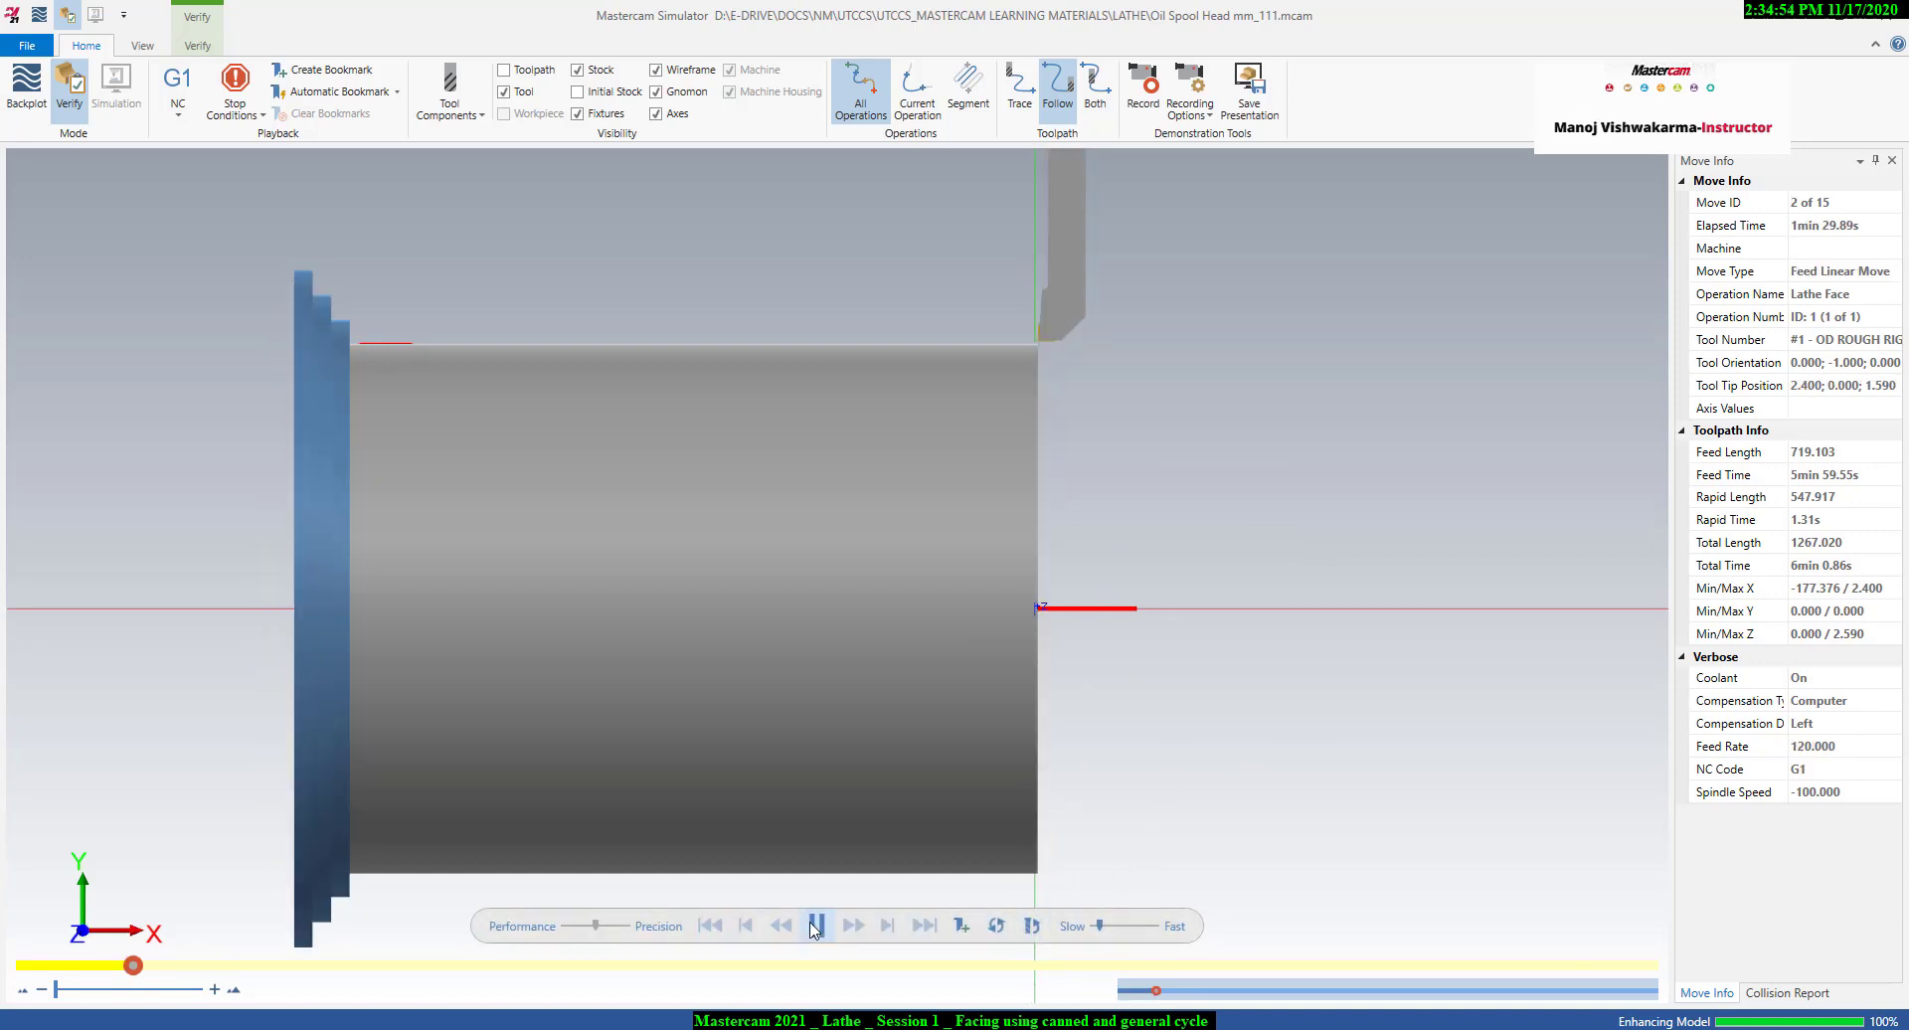
{"action": "middle_click_drag", "start_coordinate": [1058, 390], "coordinate": [1033, 358]}
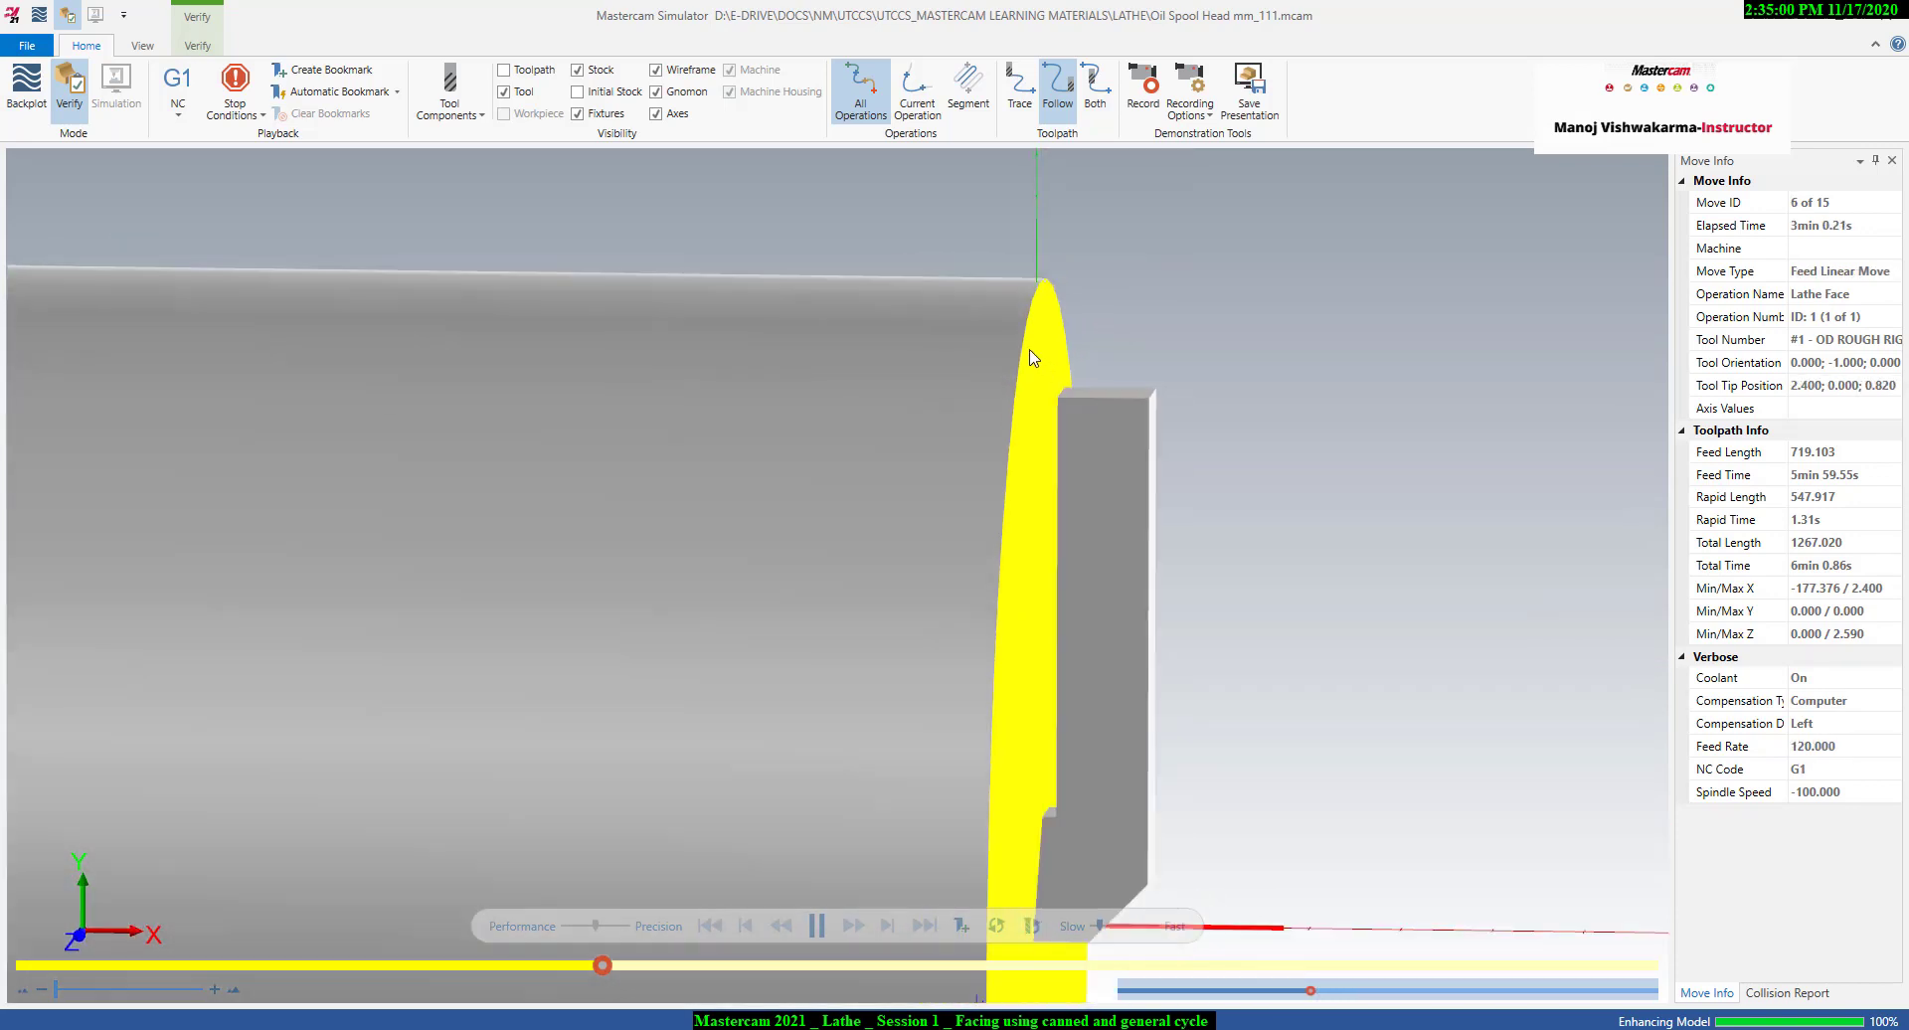
{"action": "scroll", "coordinate": [1032, 358], "scroll_direction": "down", "scroll_amount": 3}
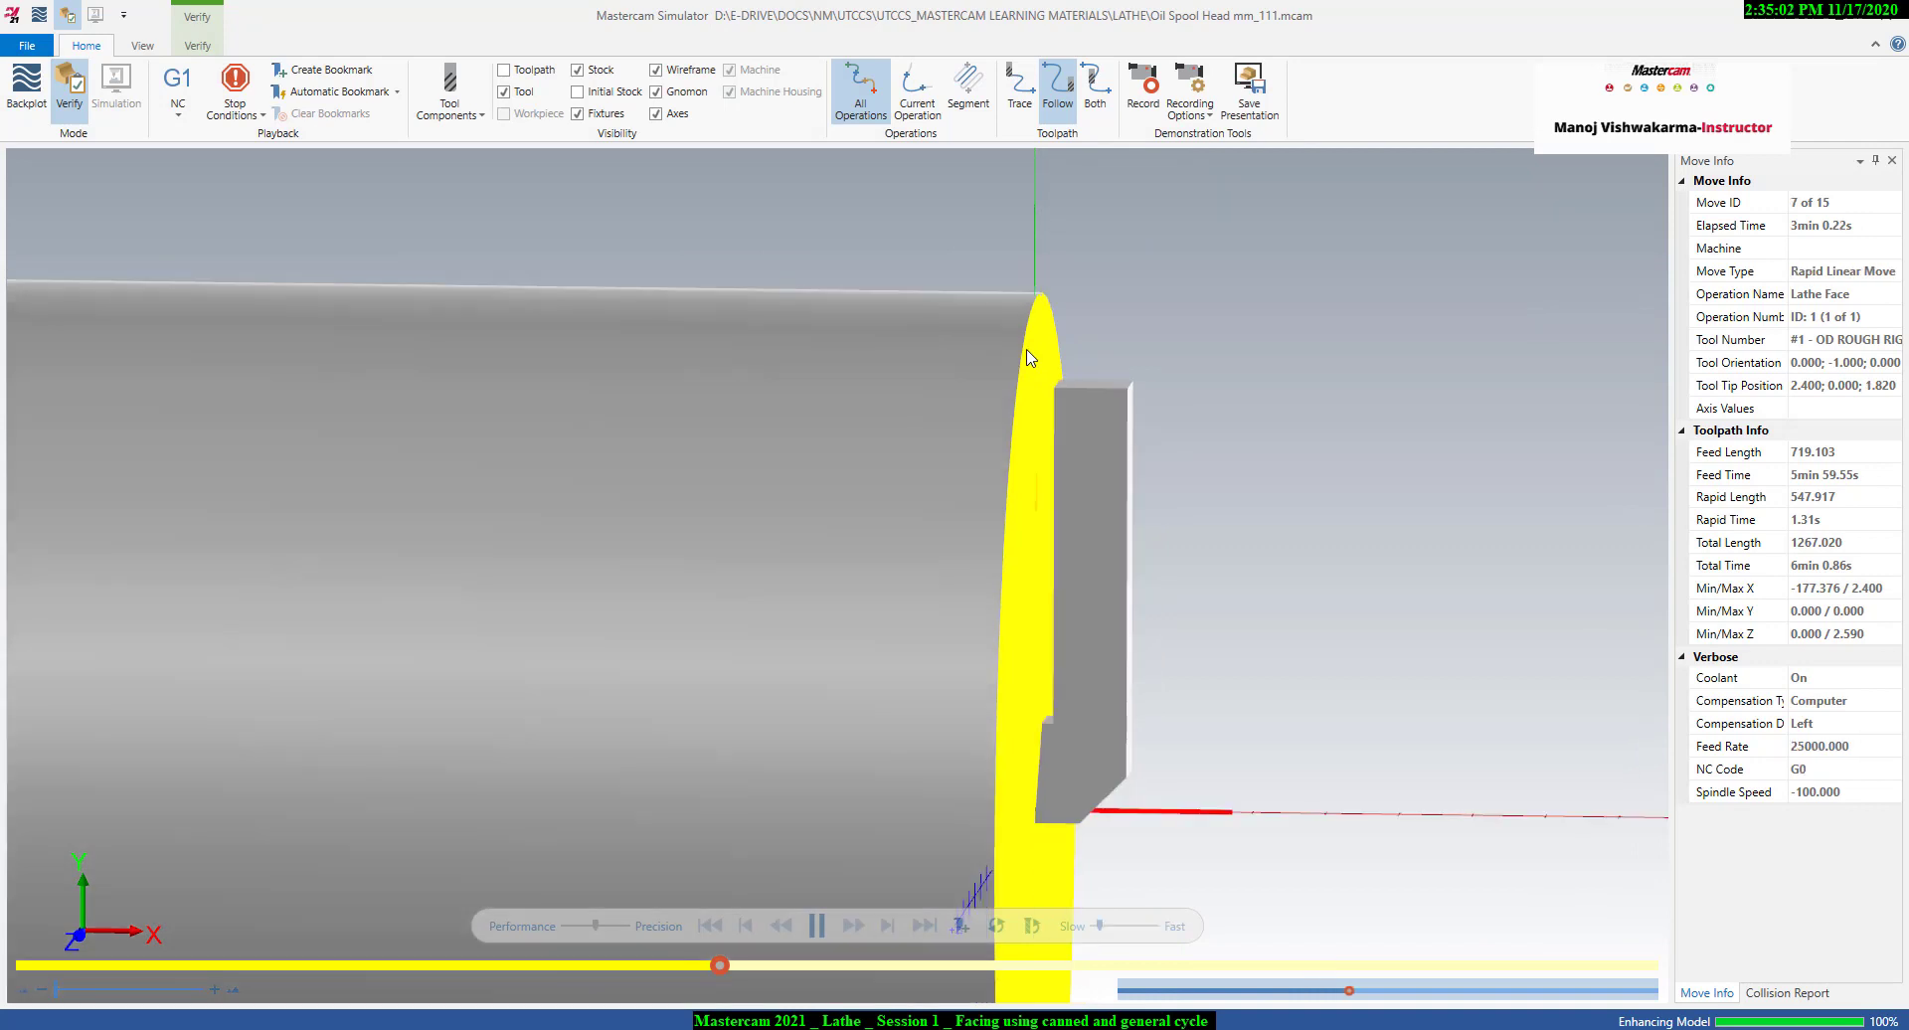
{"action": "left_click_drag", "start_coordinate": [1100, 926], "coordinate": [1112, 928]}
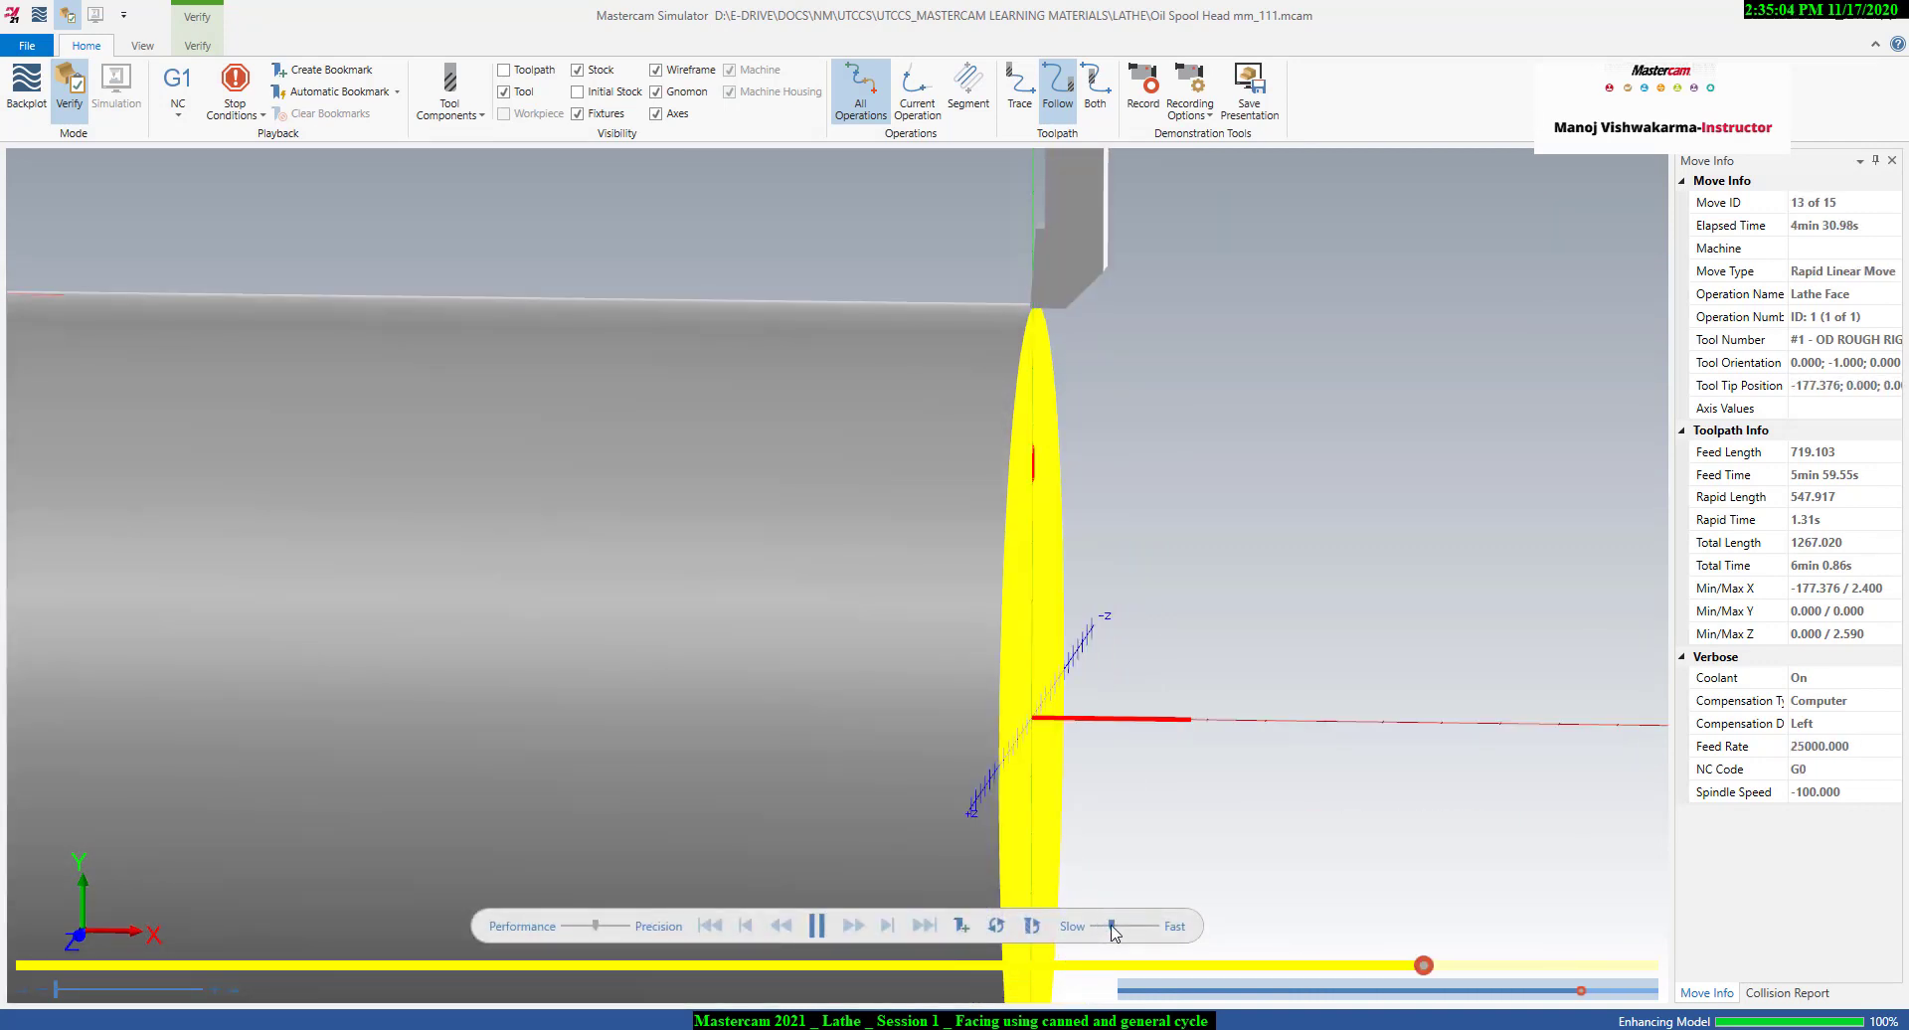
{"action": "right_click", "coordinate": [1169, 373]}
{"action": "left_click", "coordinate": [1225, 478]}
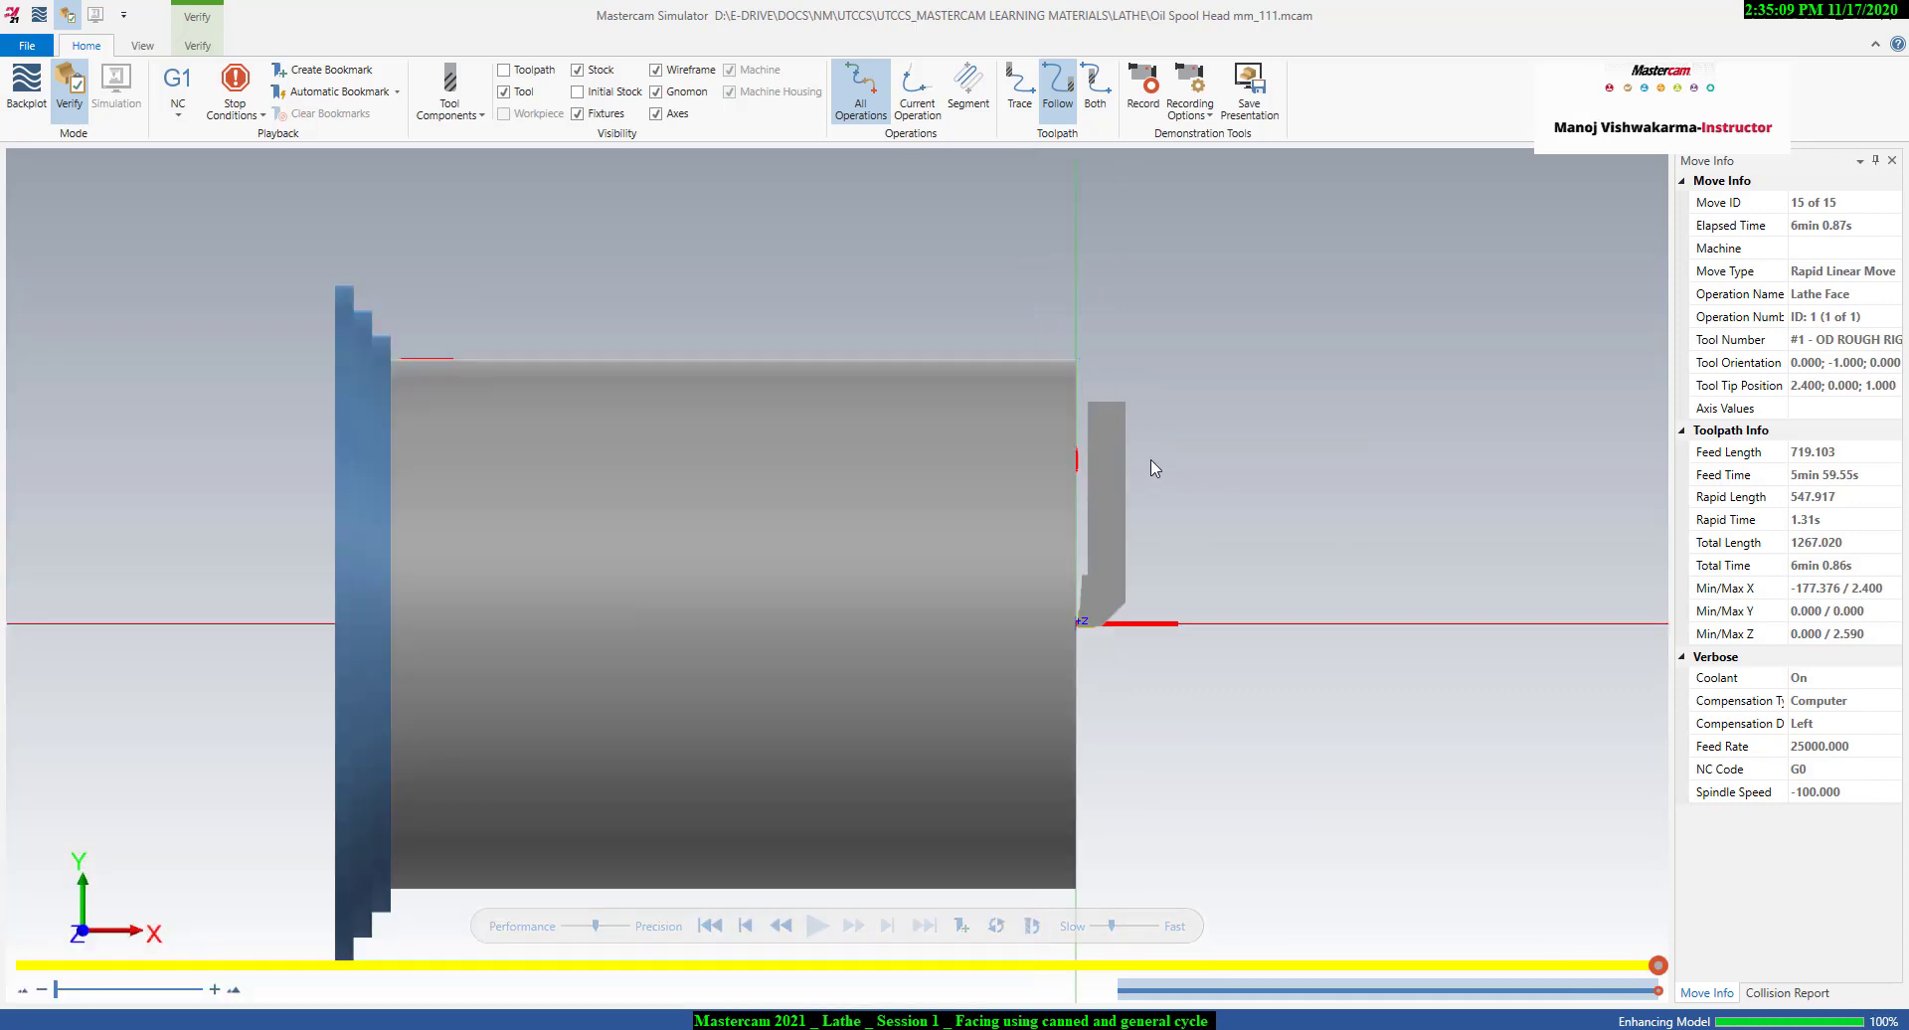
{"action": "left_click", "coordinate": [1886, 15]}
- Hide the toolpath display of the Lathe Face operation
{"action": "scroll", "coordinate": [1402, 417], "scroll_direction": "up", "scroll_amount": 1}
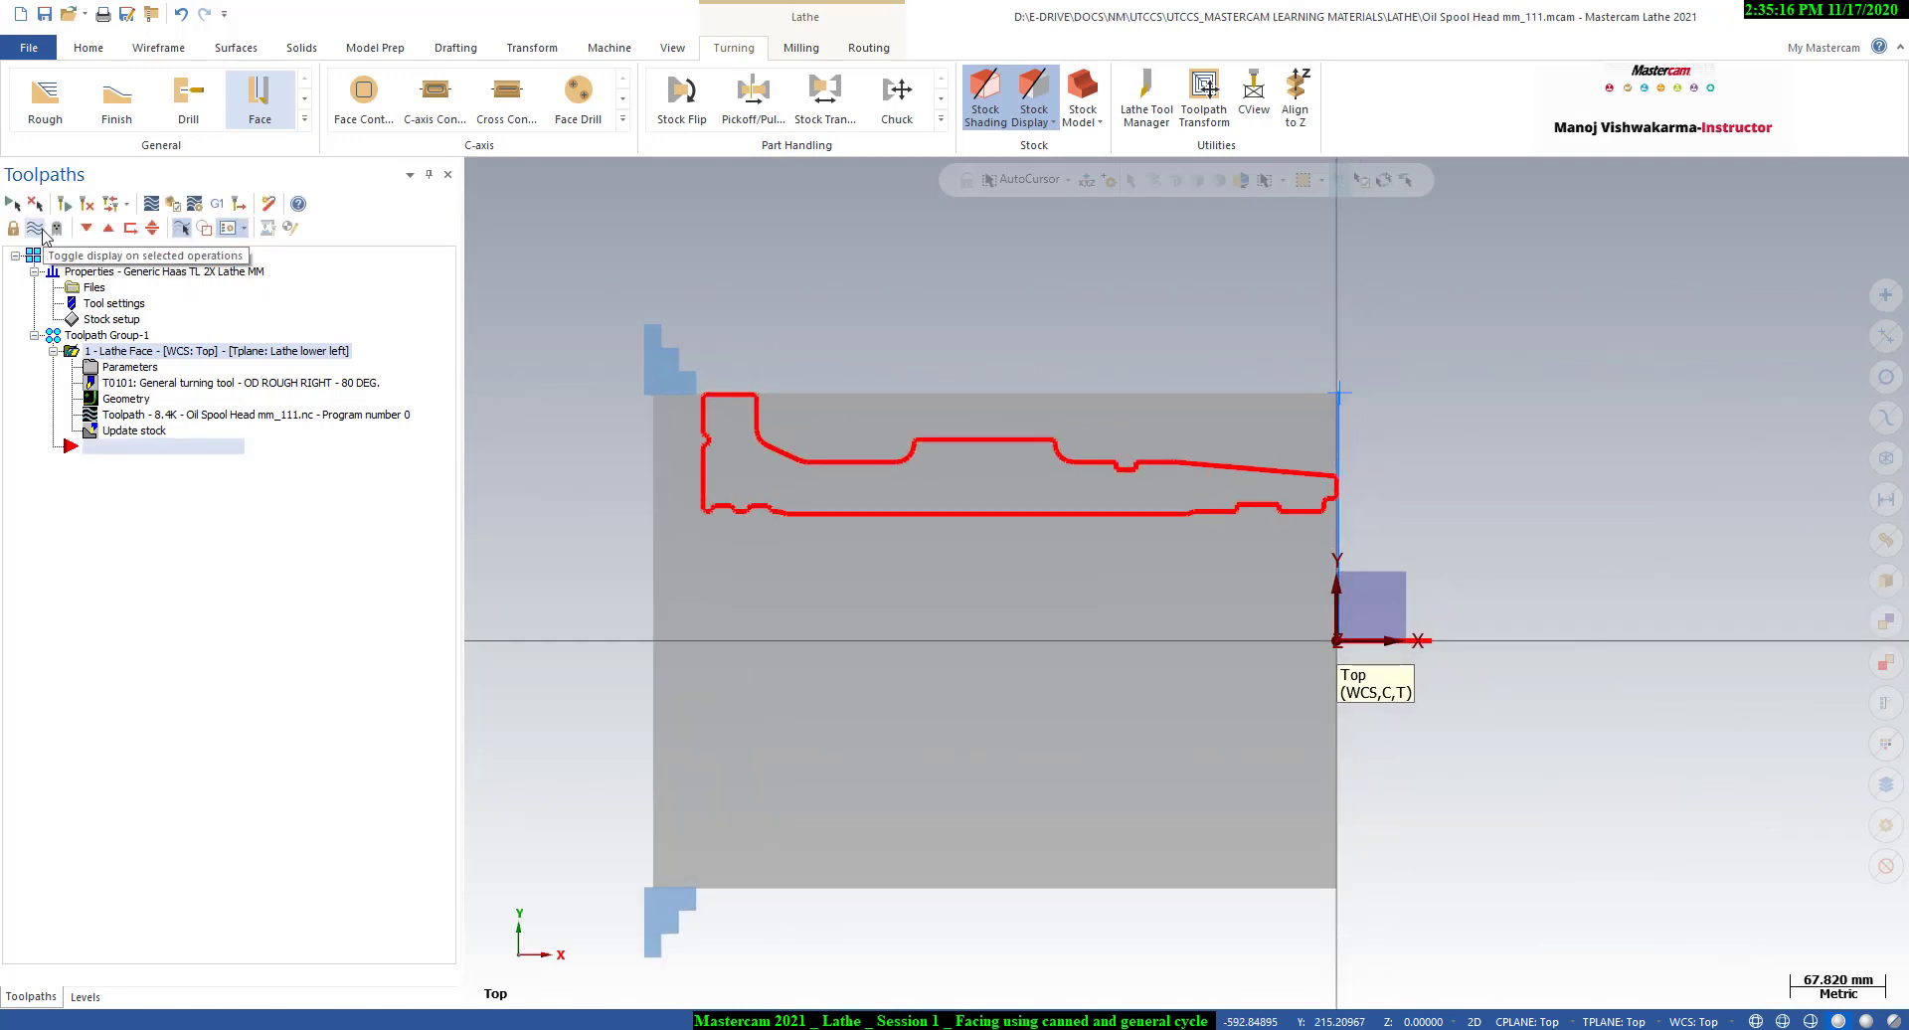
{"action": "scroll", "coordinate": [1240, 434], "scroll_direction": "up", "scroll_amount": 5}
{"action": "scroll", "coordinate": [1179, 425], "scroll_direction": "up", "scroll_amount": 2}
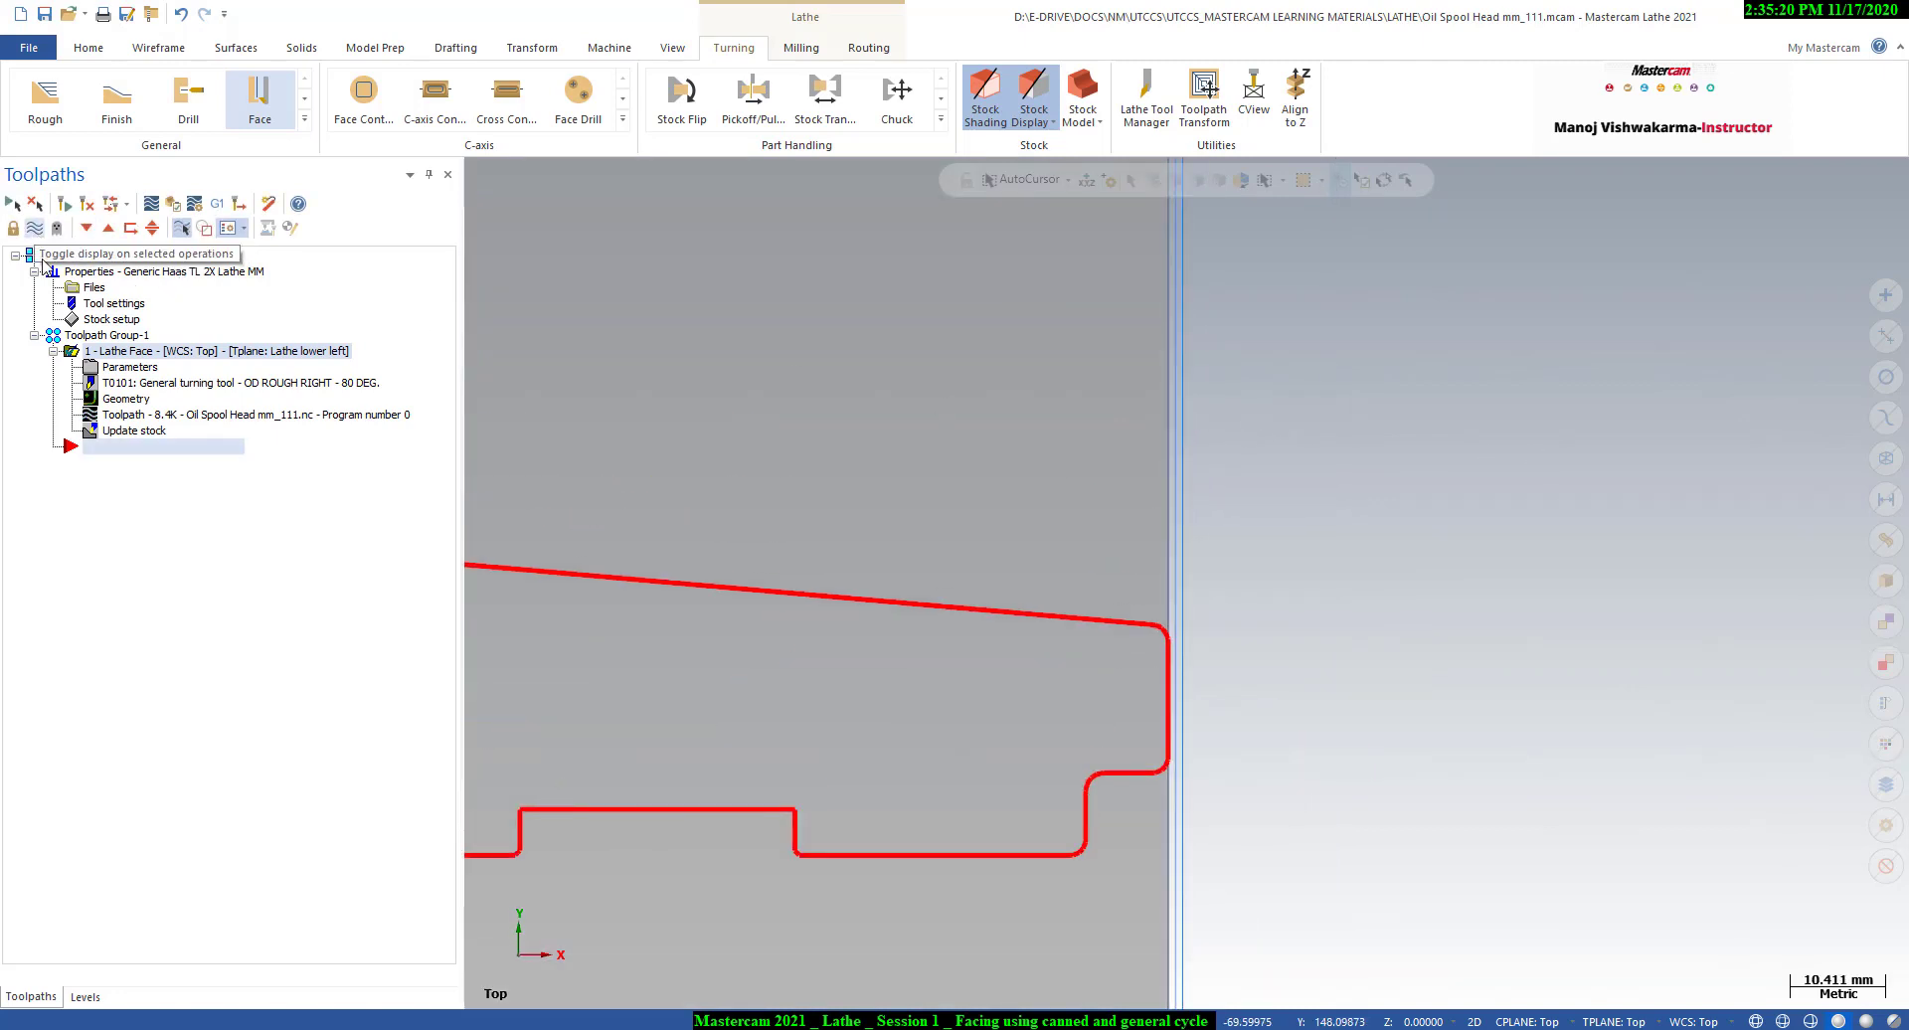
{"action": "left_click", "coordinate": [91, 350]}
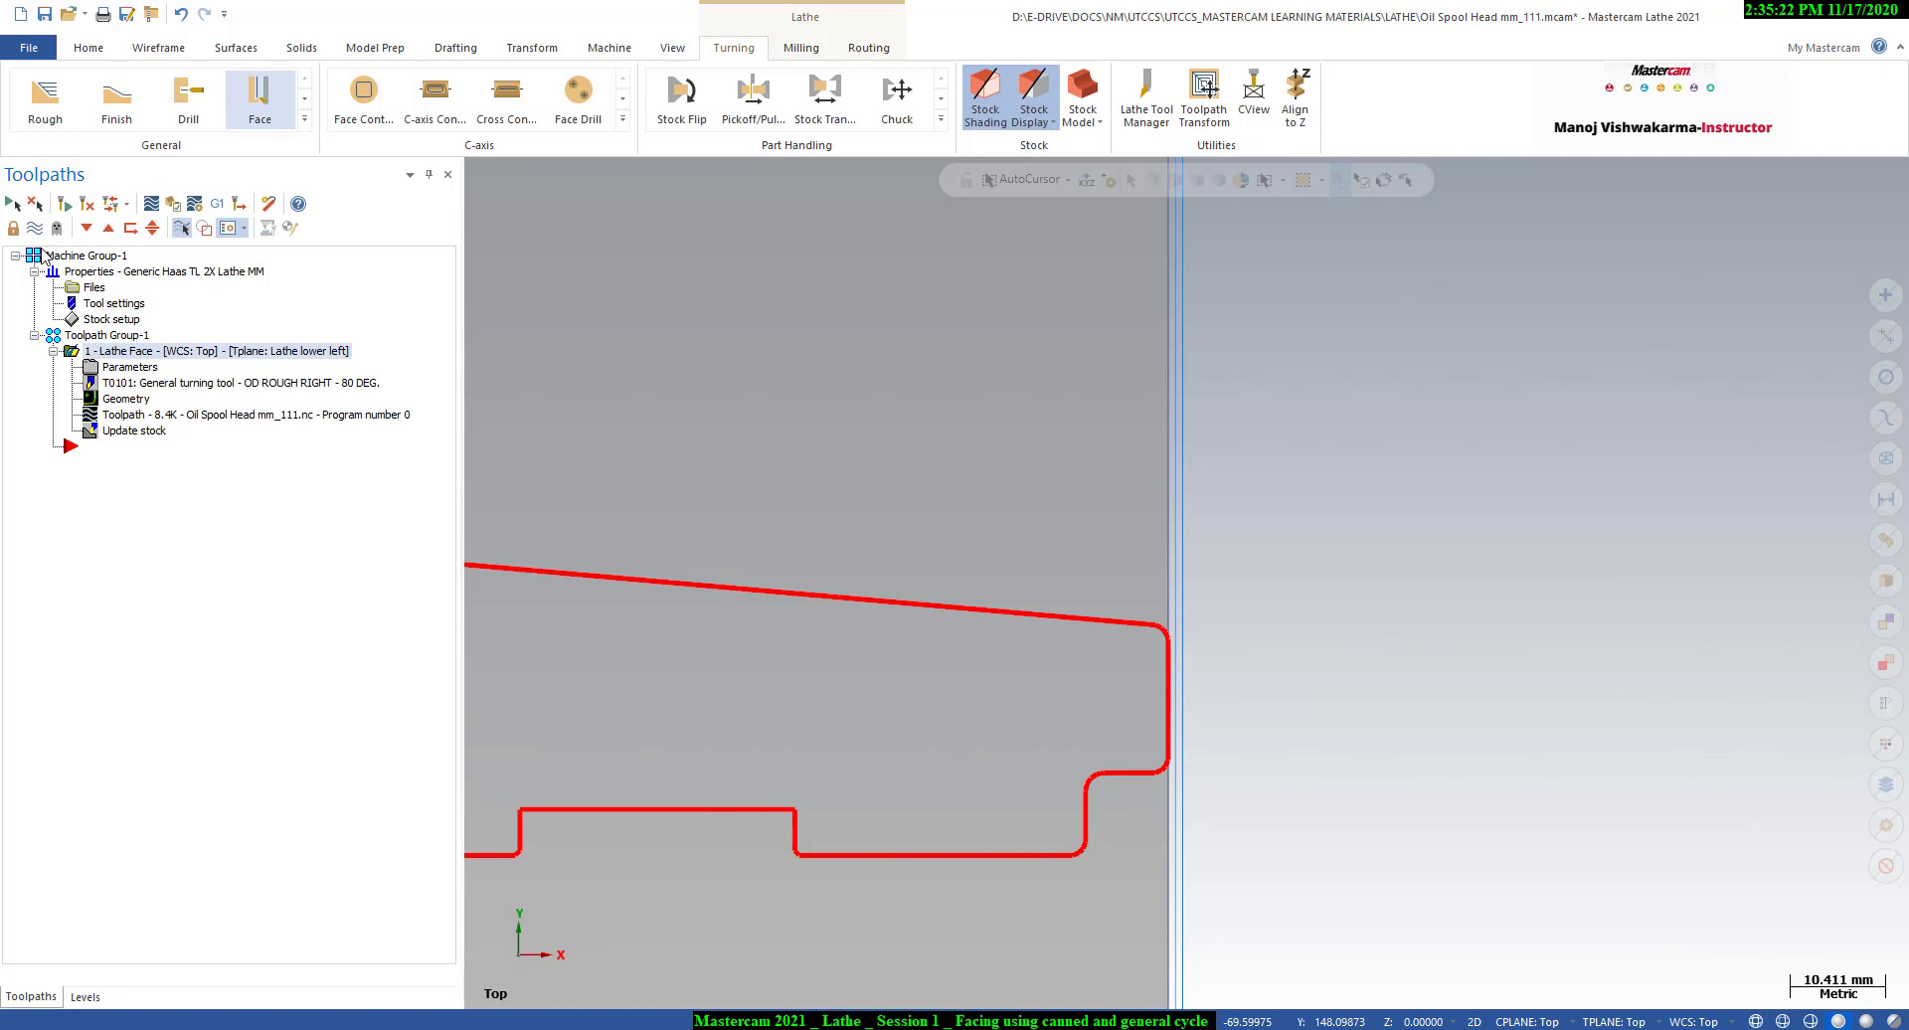
{"action": "left_click", "coordinate": [39, 233]}
{"action": "scroll", "coordinate": [1068, 511], "scroll_direction": "down", "scroll_amount": 2}
{"action": "scroll", "coordinate": [1407, 555], "scroll_direction": "down", "scroll_amount": 3}
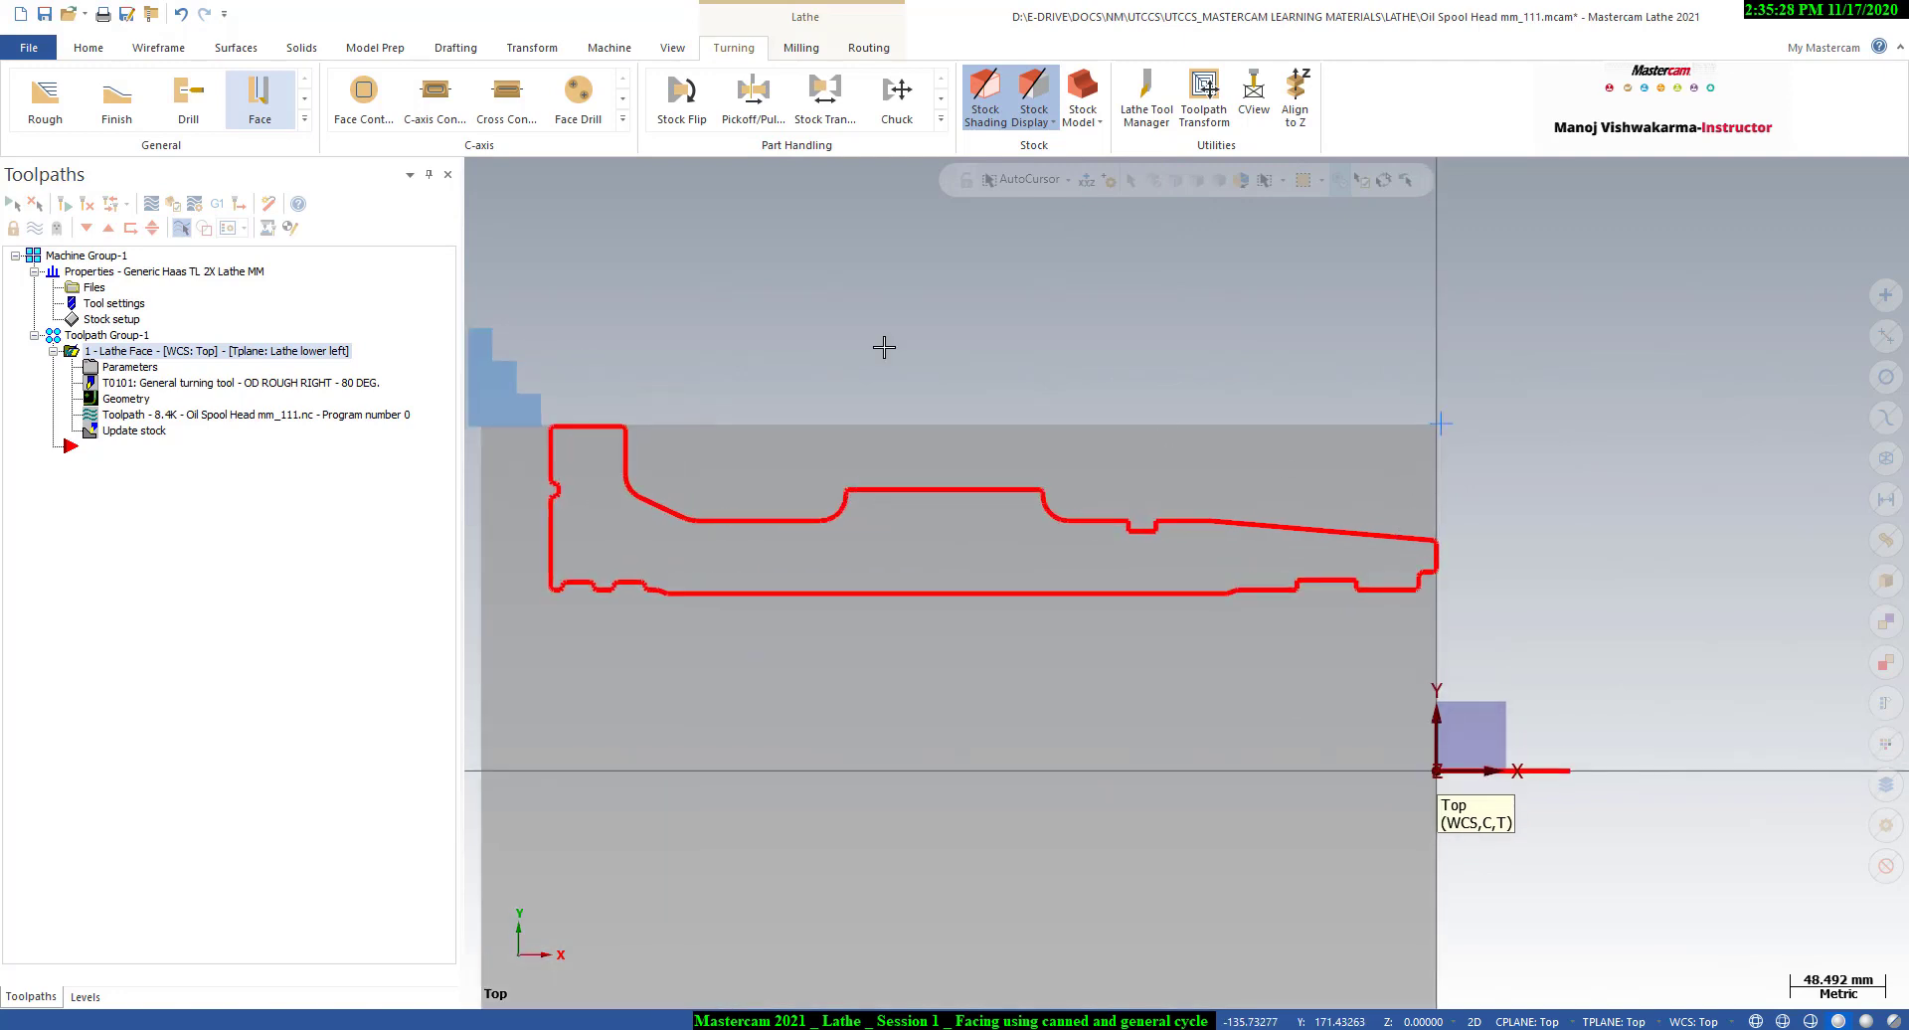
{"action": "scroll", "coordinate": [1070, 354], "scroll_direction": "down", "scroll_amount": 1}
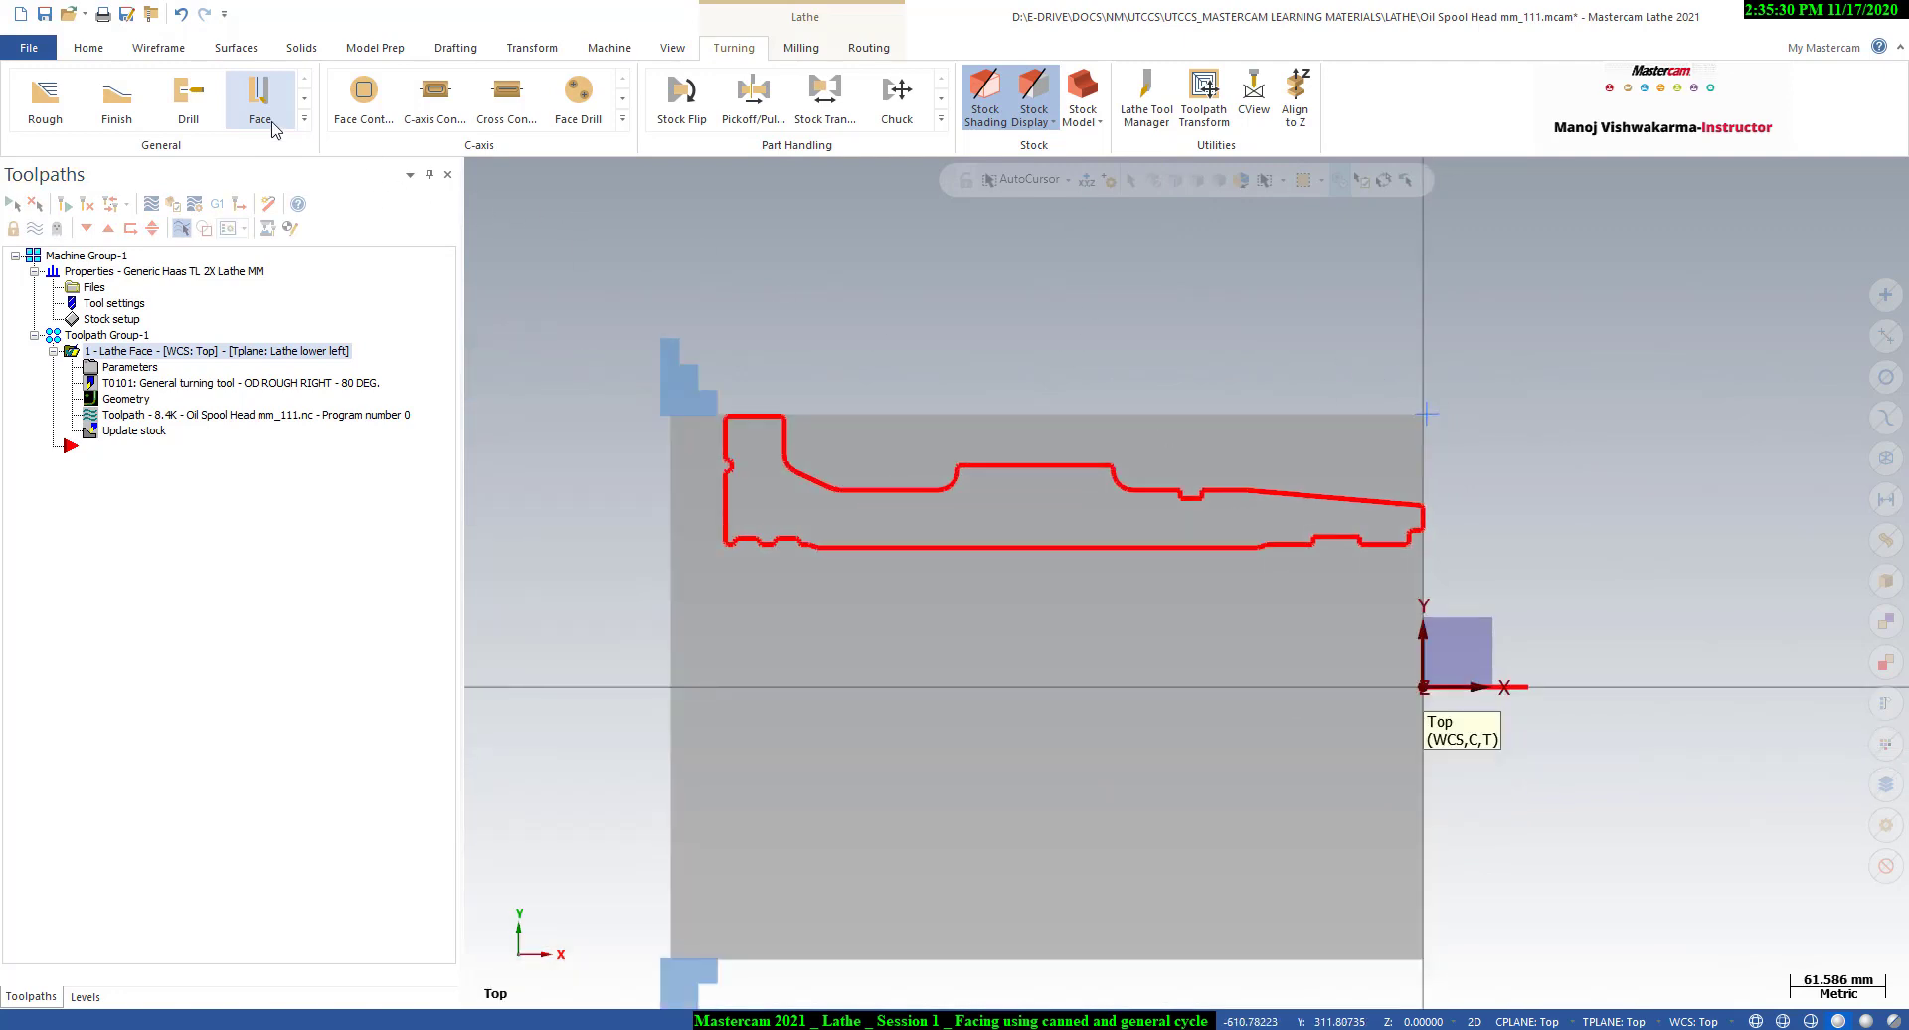
- Draw a vertical line about 176.73 mm long from the origin up along the stock's front face to its outer edge
{"action": "left_click", "coordinate": [162, 48]}
{"action": "left_click", "coordinate": [143, 99]}
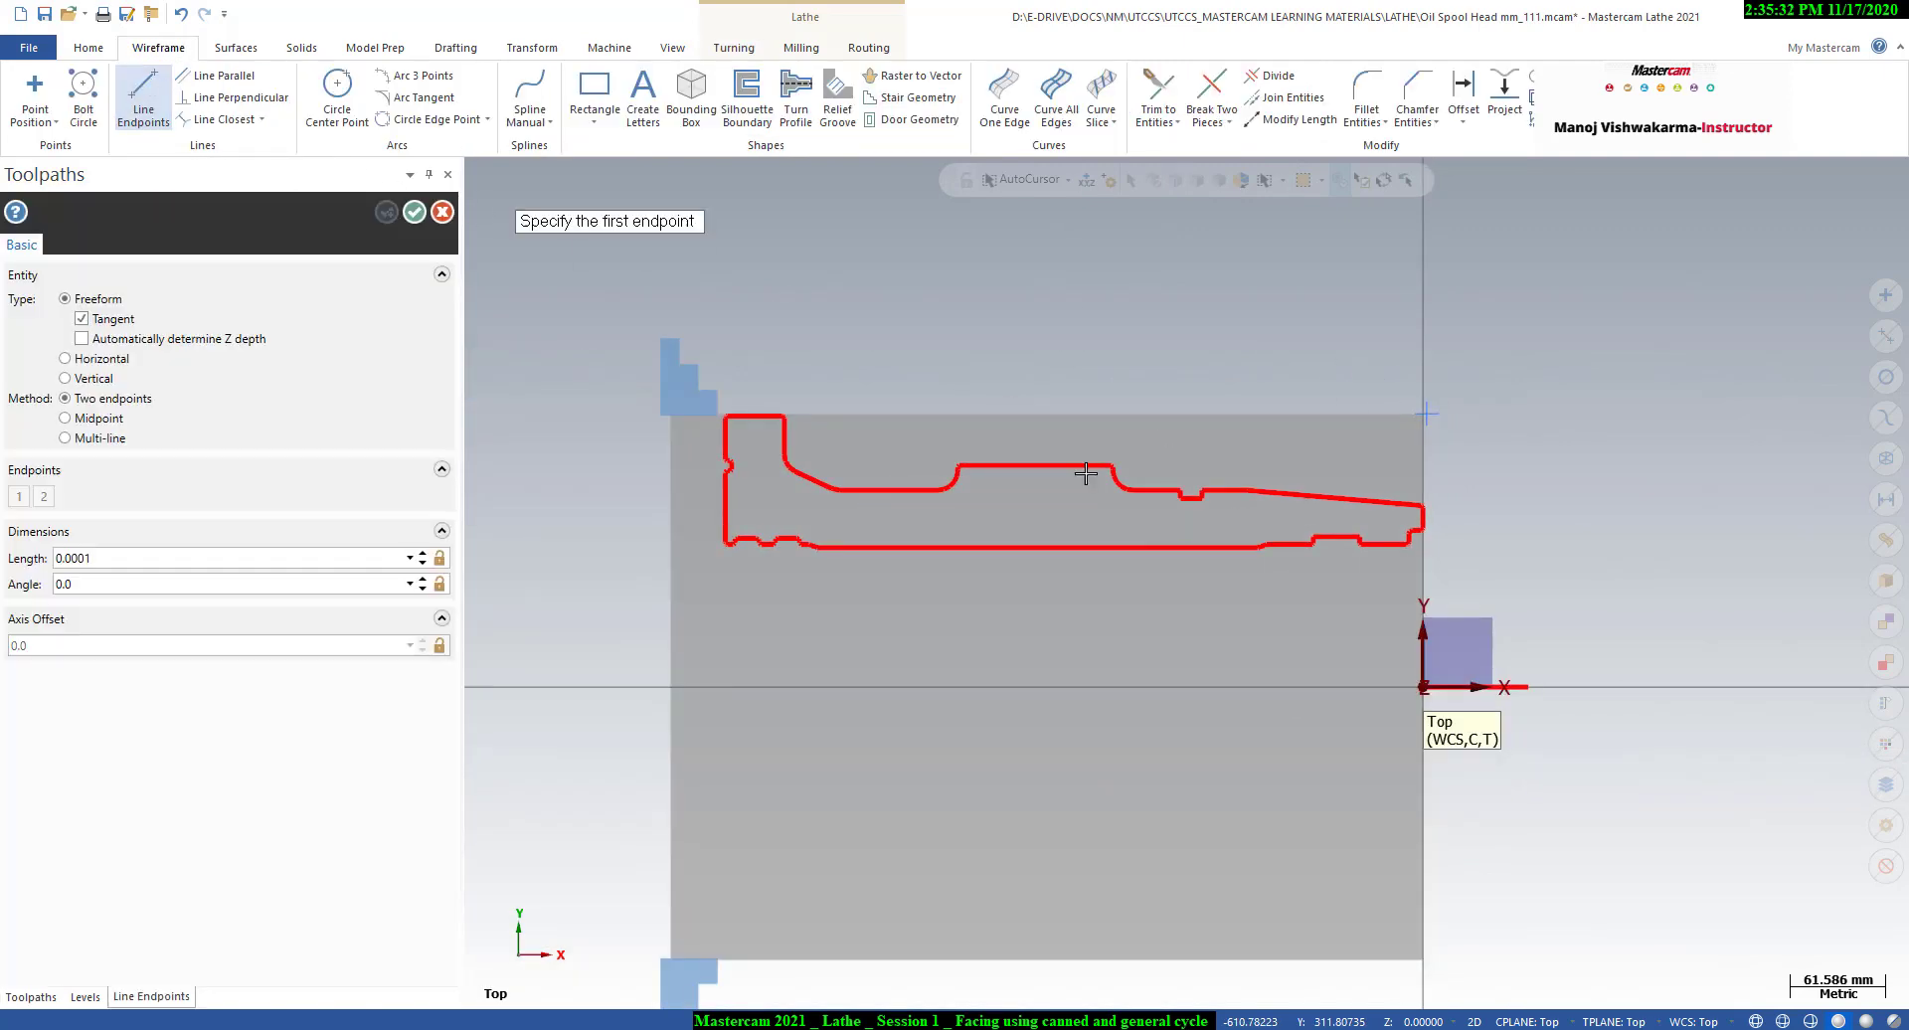
{"action": "left_click", "coordinate": [1423, 687]}
{"action": "scroll", "coordinate": [1395, 388], "scroll_direction": "up", "scroll_amount": 1}
{"action": "scroll", "coordinate": [1406, 390], "scroll_direction": "up", "scroll_amount": 6}
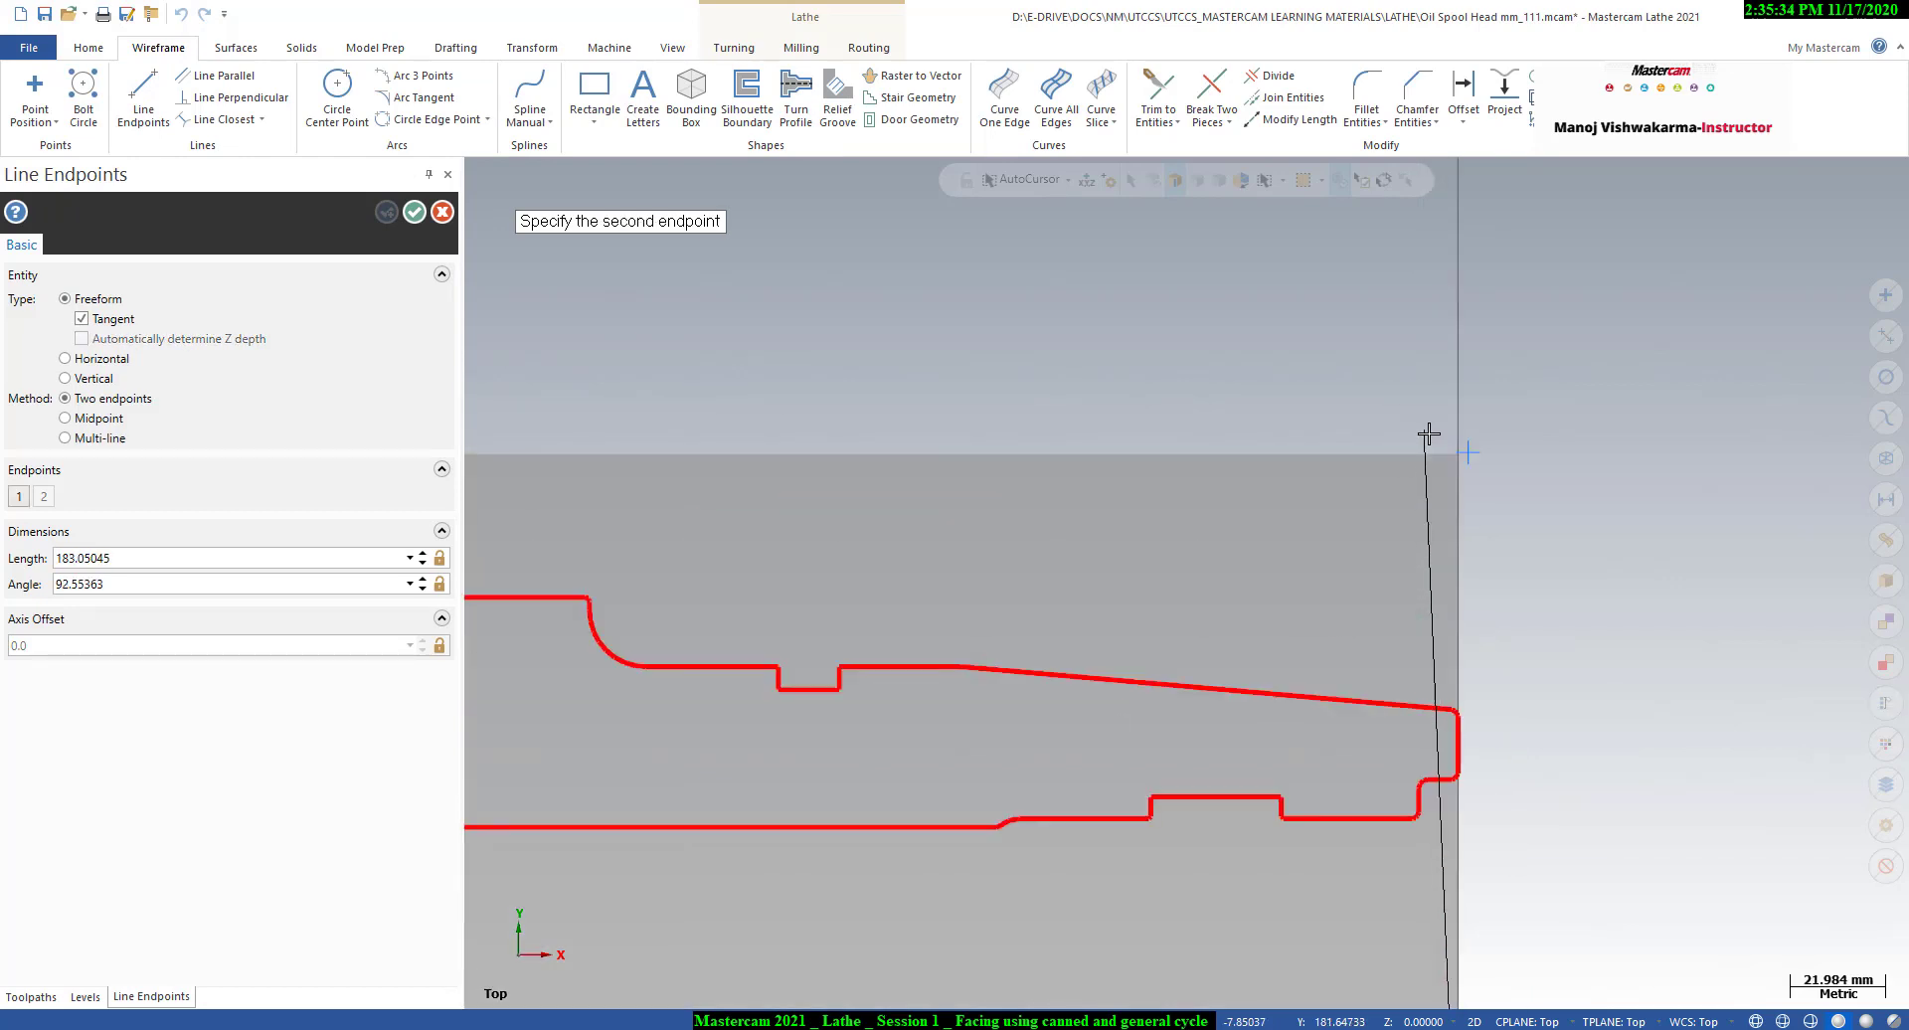
{"action": "left_click", "coordinate": [1480, 447]}
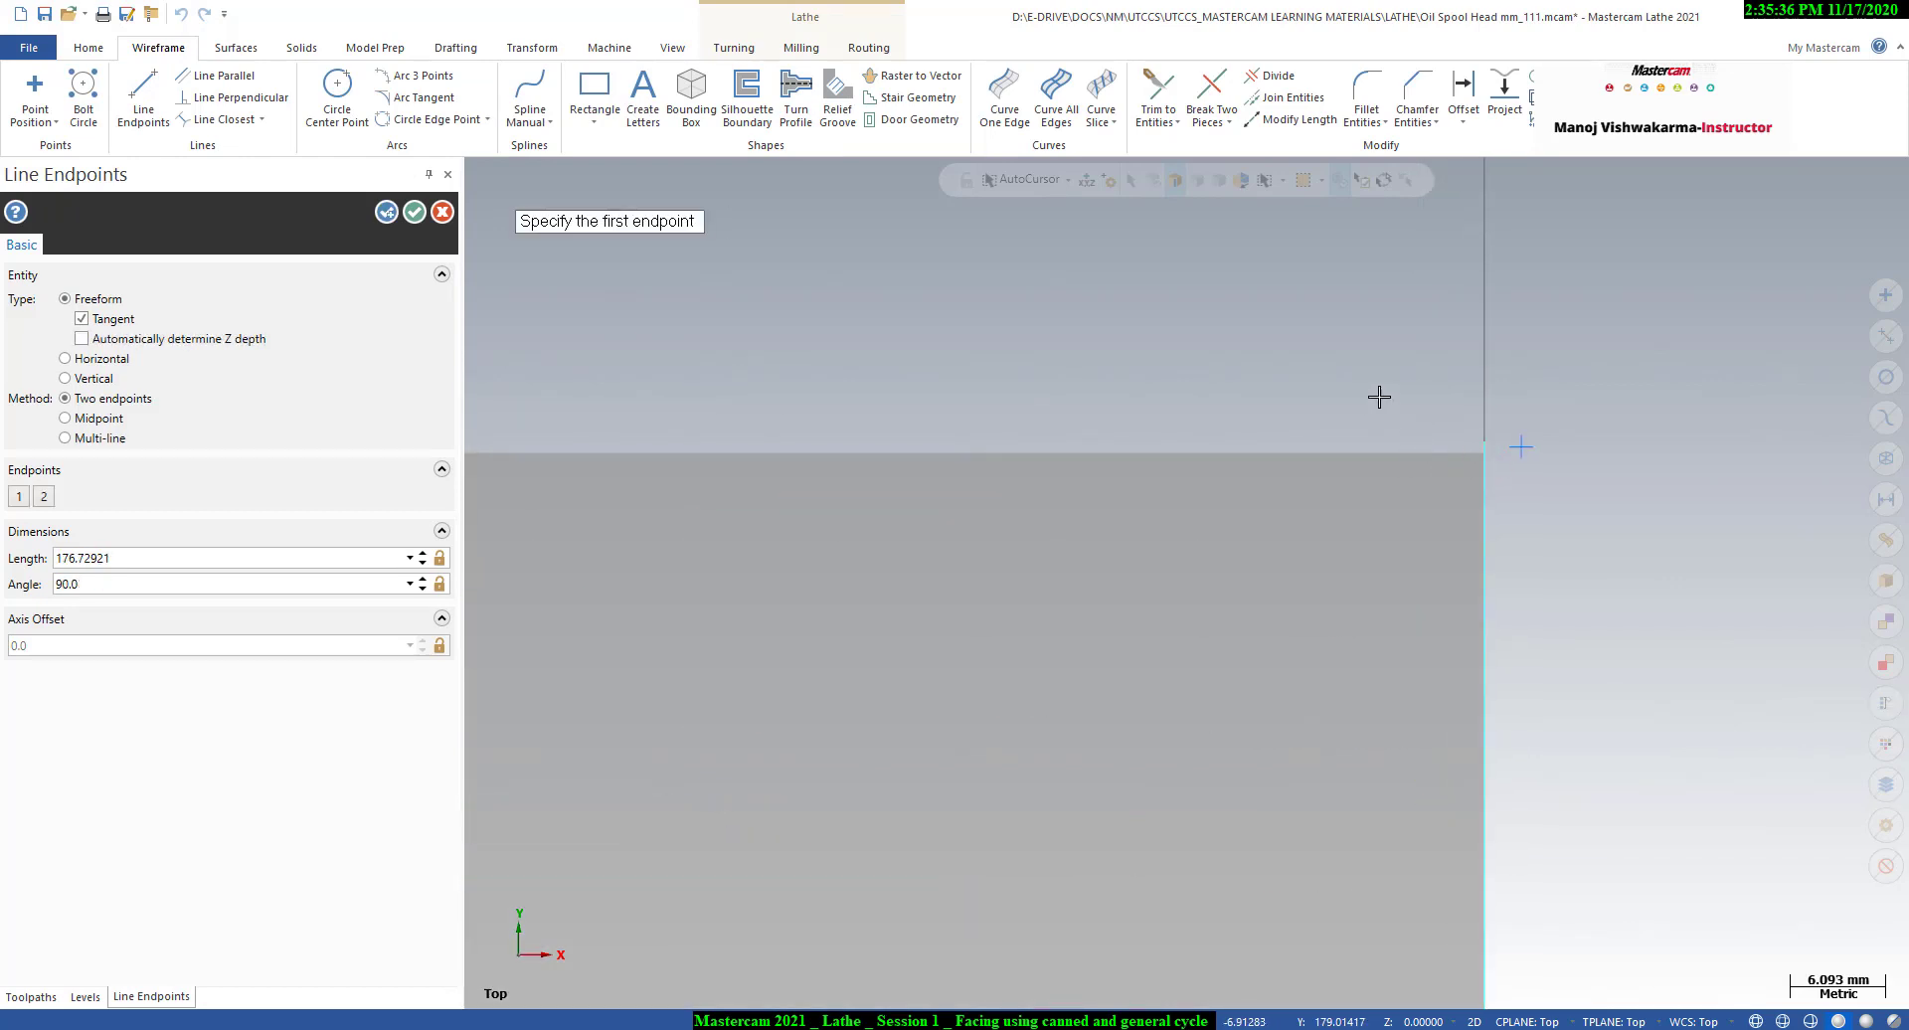
{"action": "scroll", "coordinate": [1479, 388], "scroll_direction": "down", "scroll_amount": 4}
{"action": "left_click", "coordinate": [415, 211]}
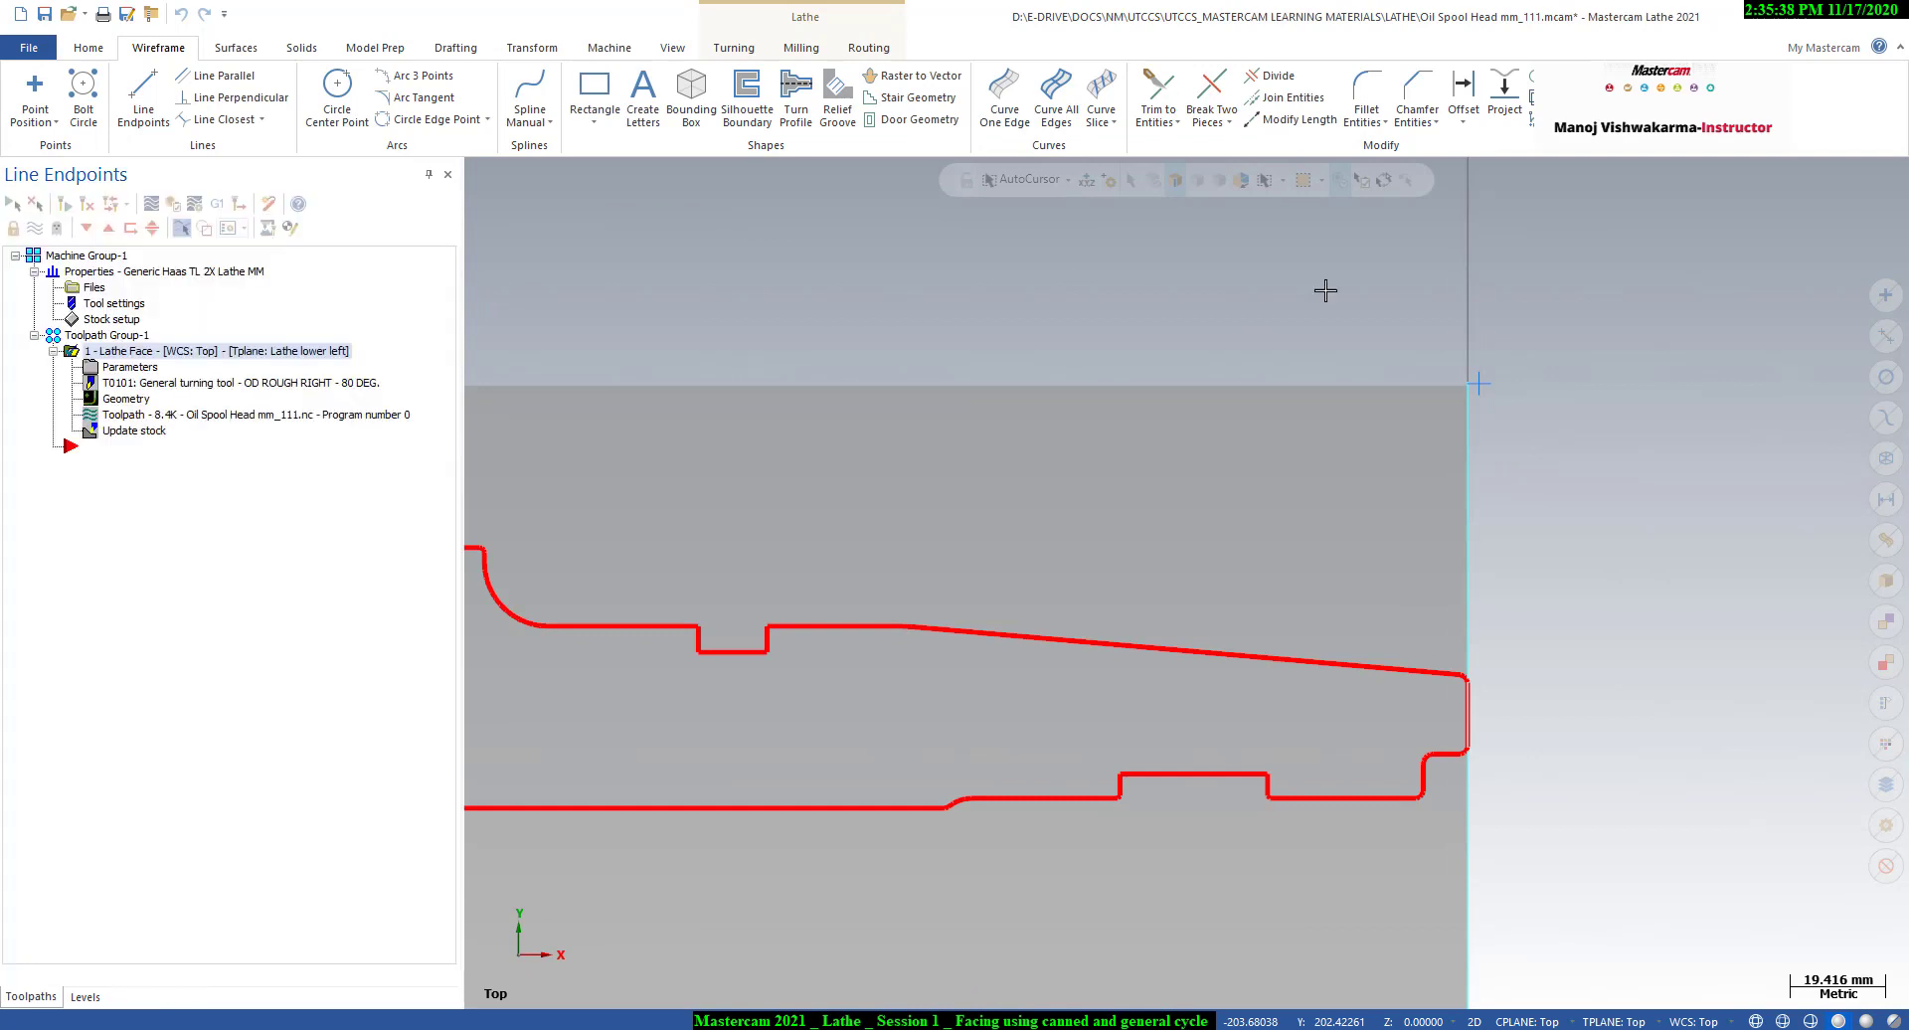
- Start a canned Rough toolpath and chain the vertical line on the stock's front face as its contour using partial selection
{"action": "scroll", "coordinate": [1382, 324], "scroll_direction": "down", "scroll_amount": 3}
{"action": "scroll", "coordinate": [1106, 339], "scroll_direction": "down", "scroll_amount": 1}
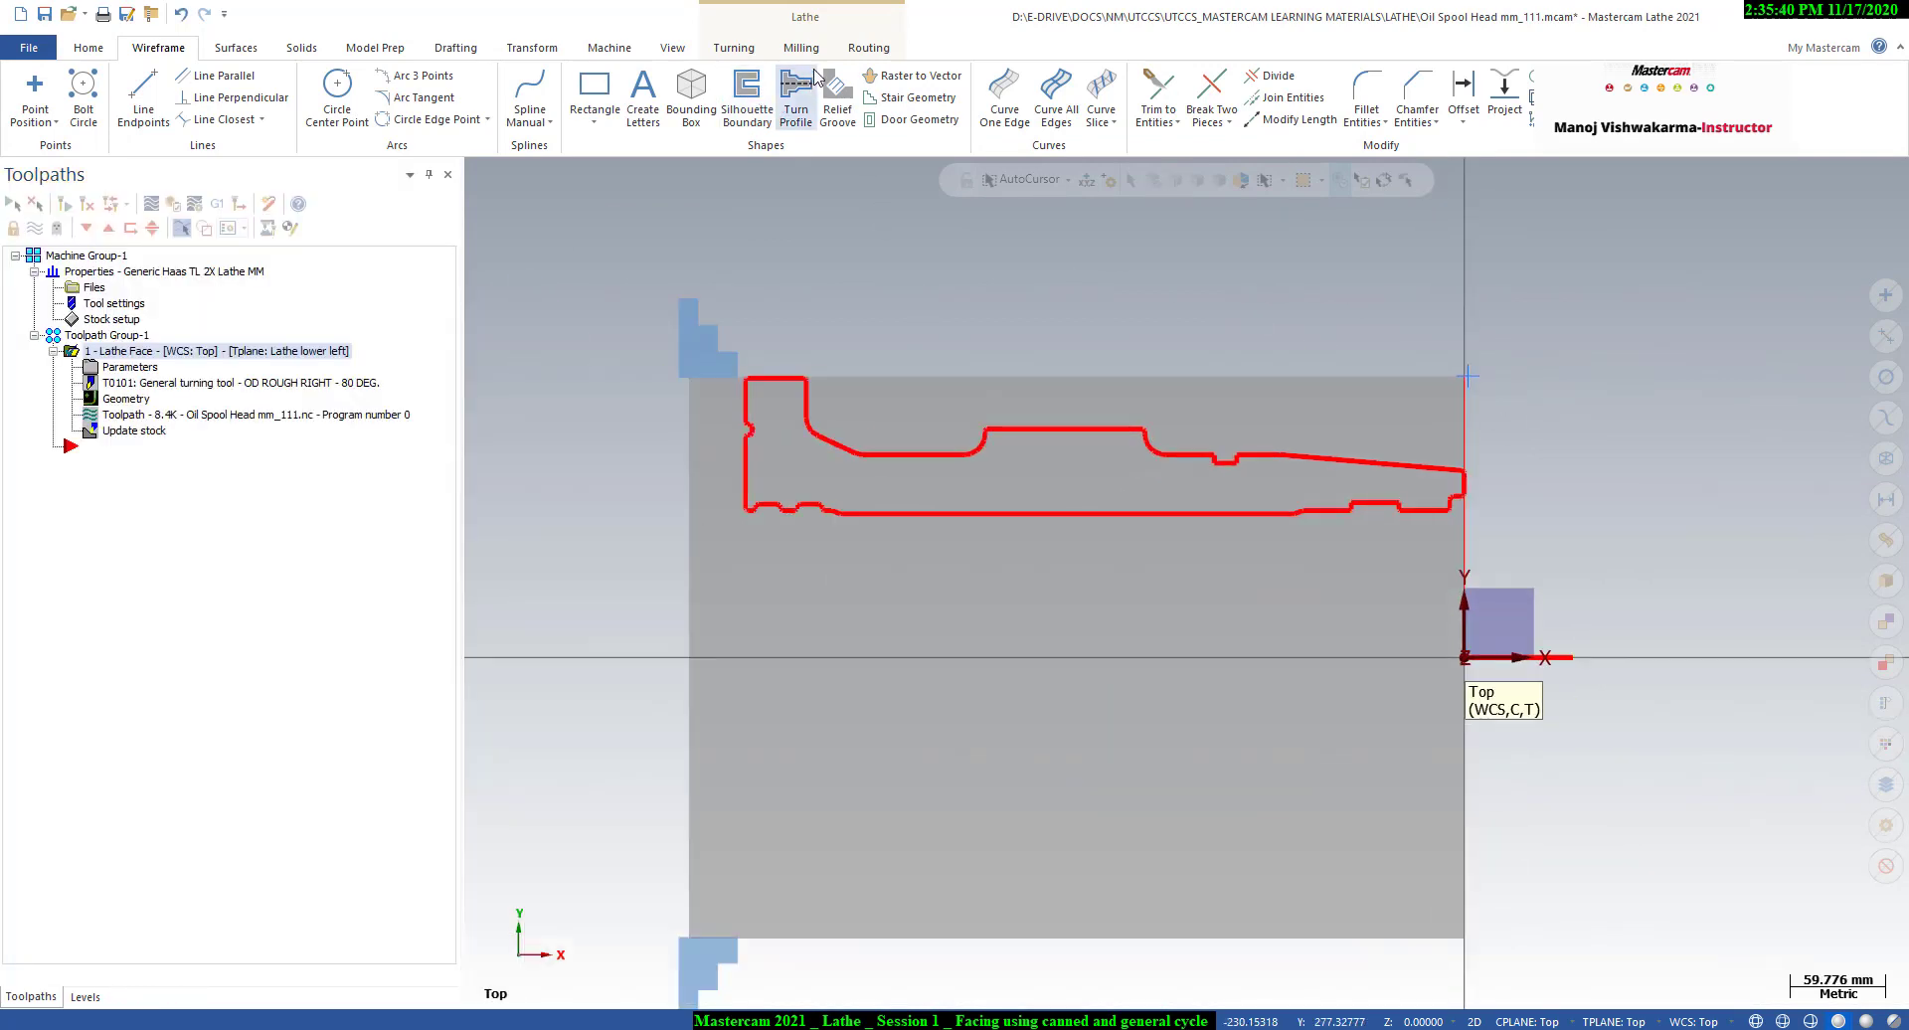
{"action": "left_click", "coordinate": [734, 47]}
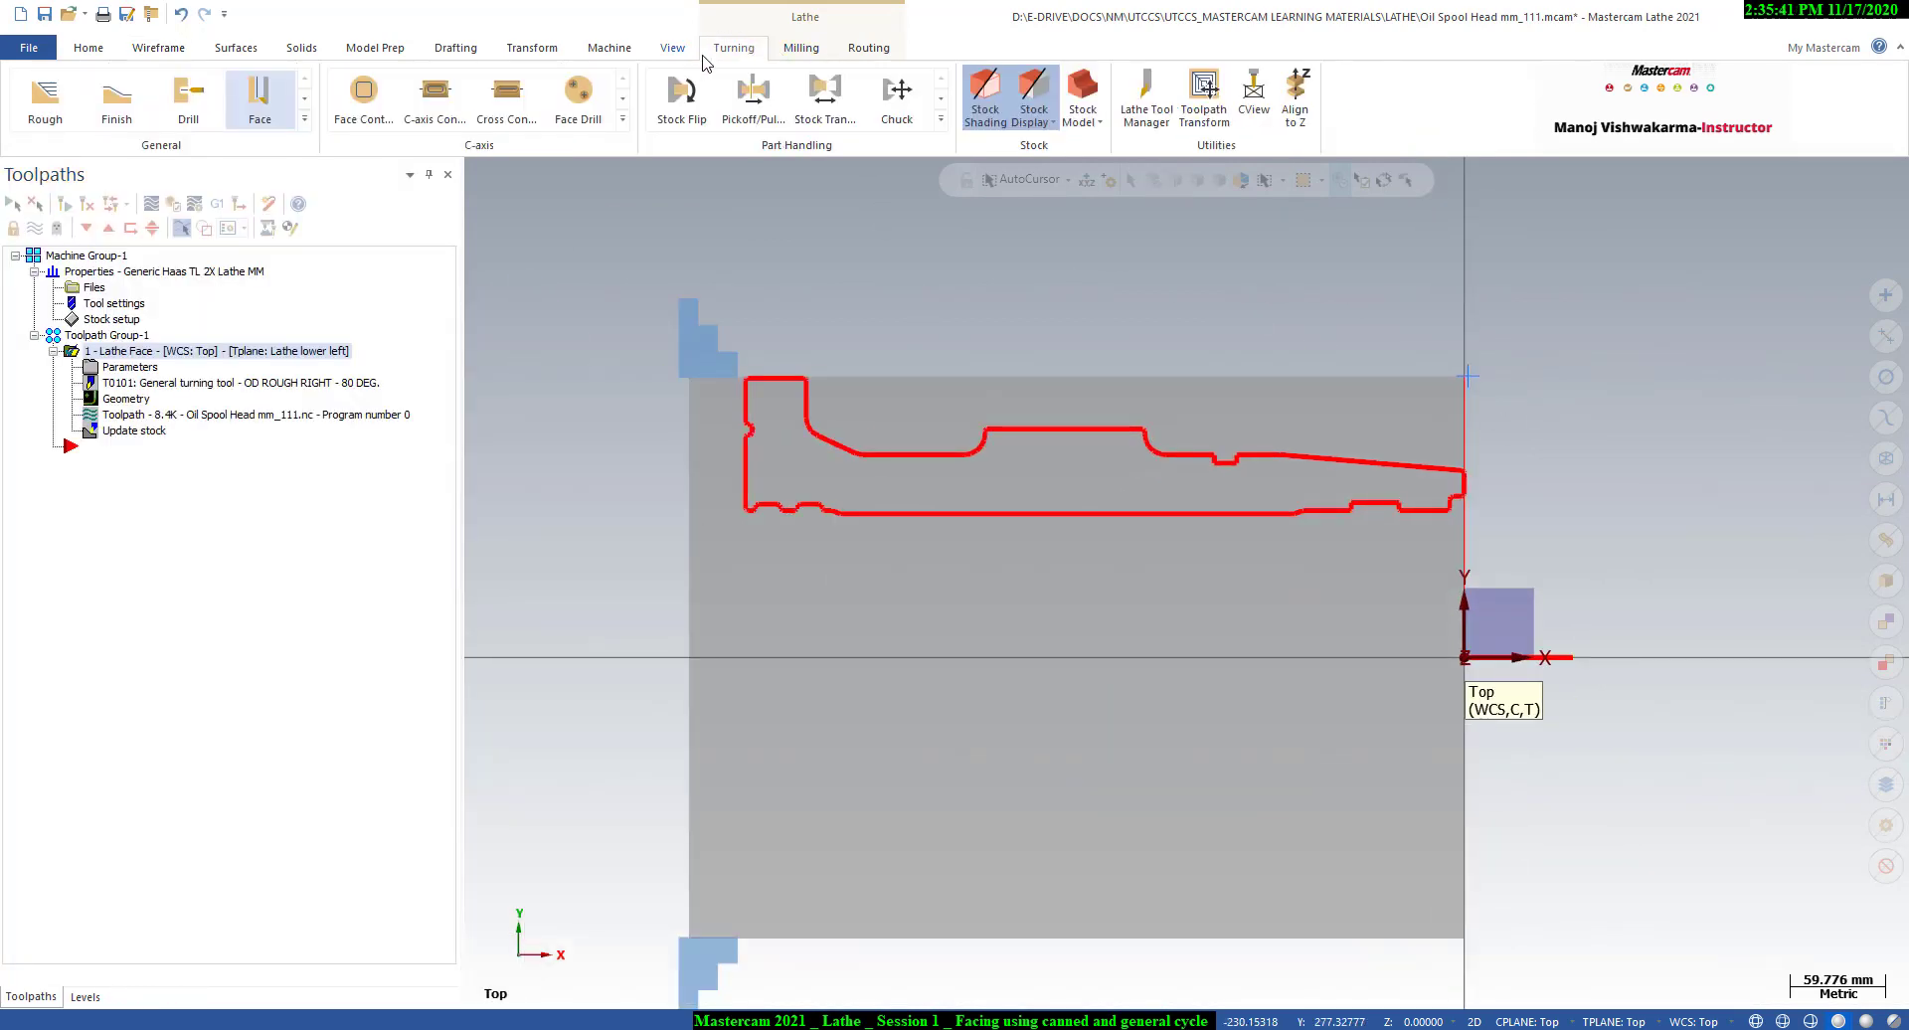
{"action": "left_click", "coordinate": [304, 118]}
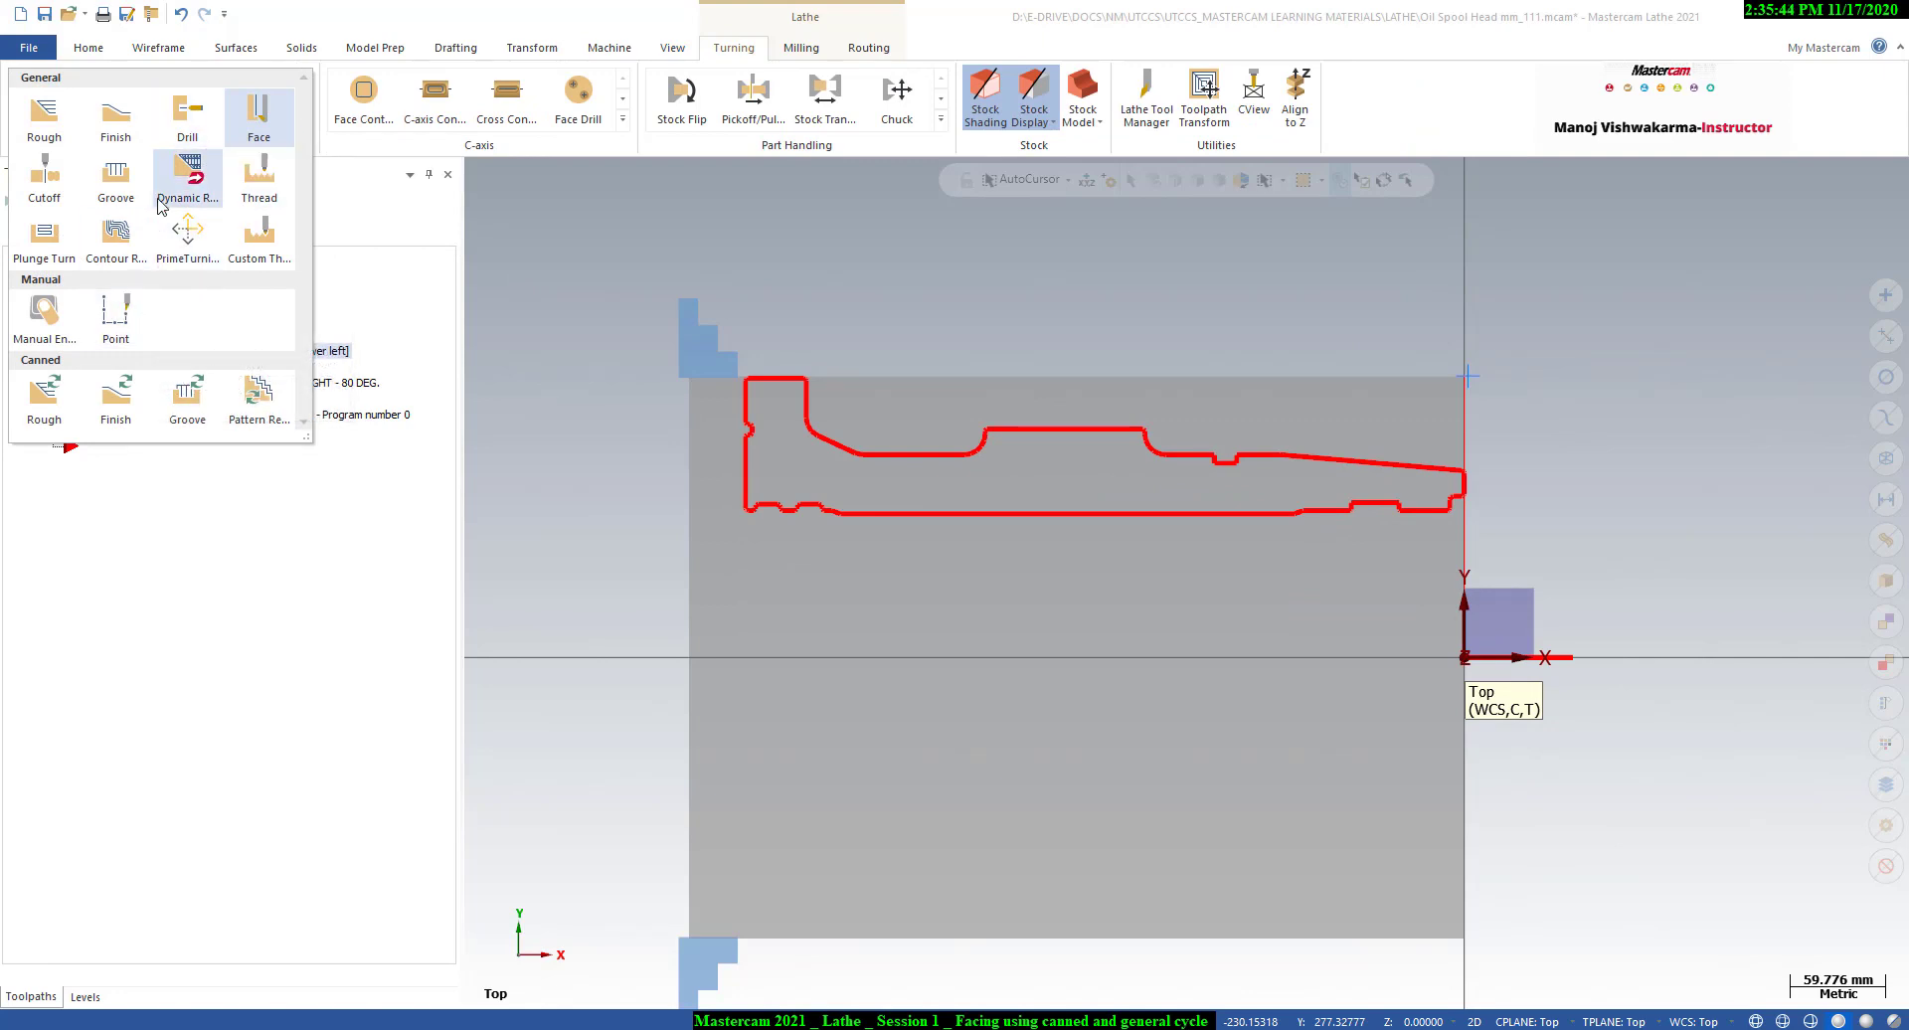
{"action": "left_click", "coordinate": [45, 397]}
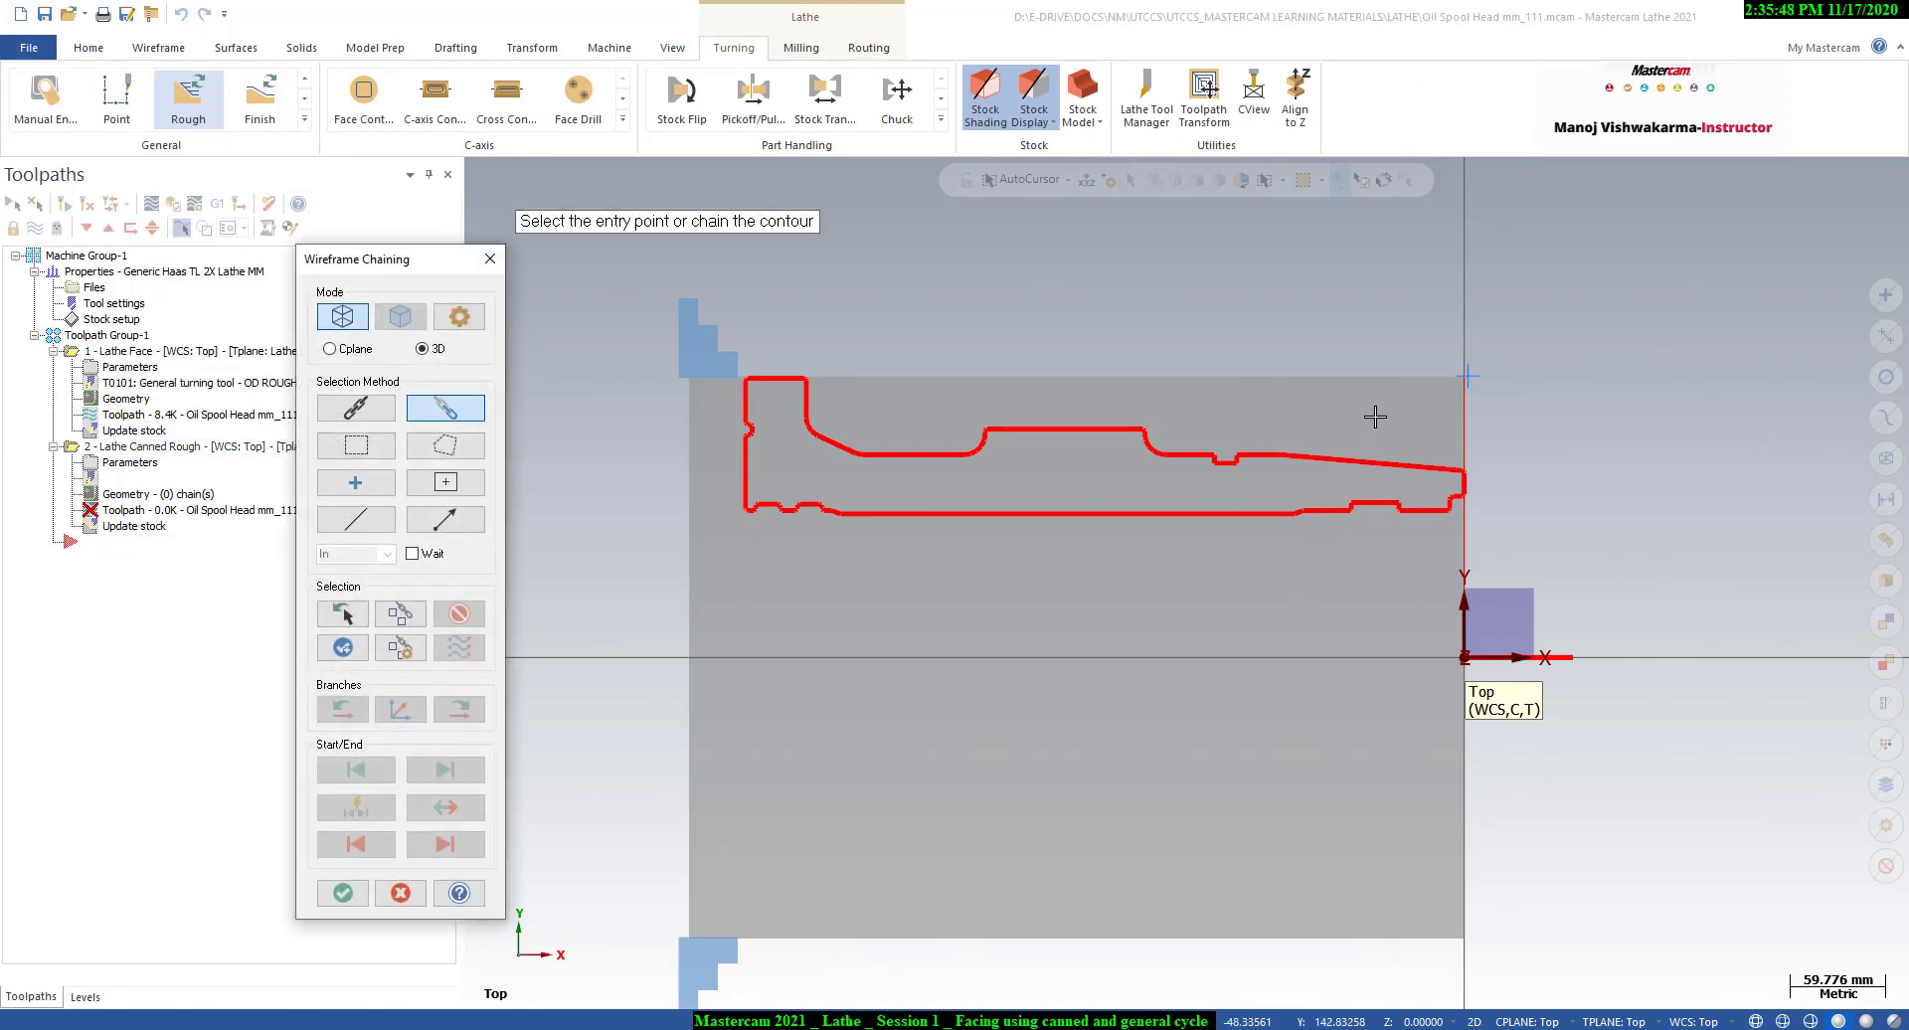
{"action": "scroll", "coordinate": [1376, 416], "scroll_direction": "up", "scroll_amount": 2}
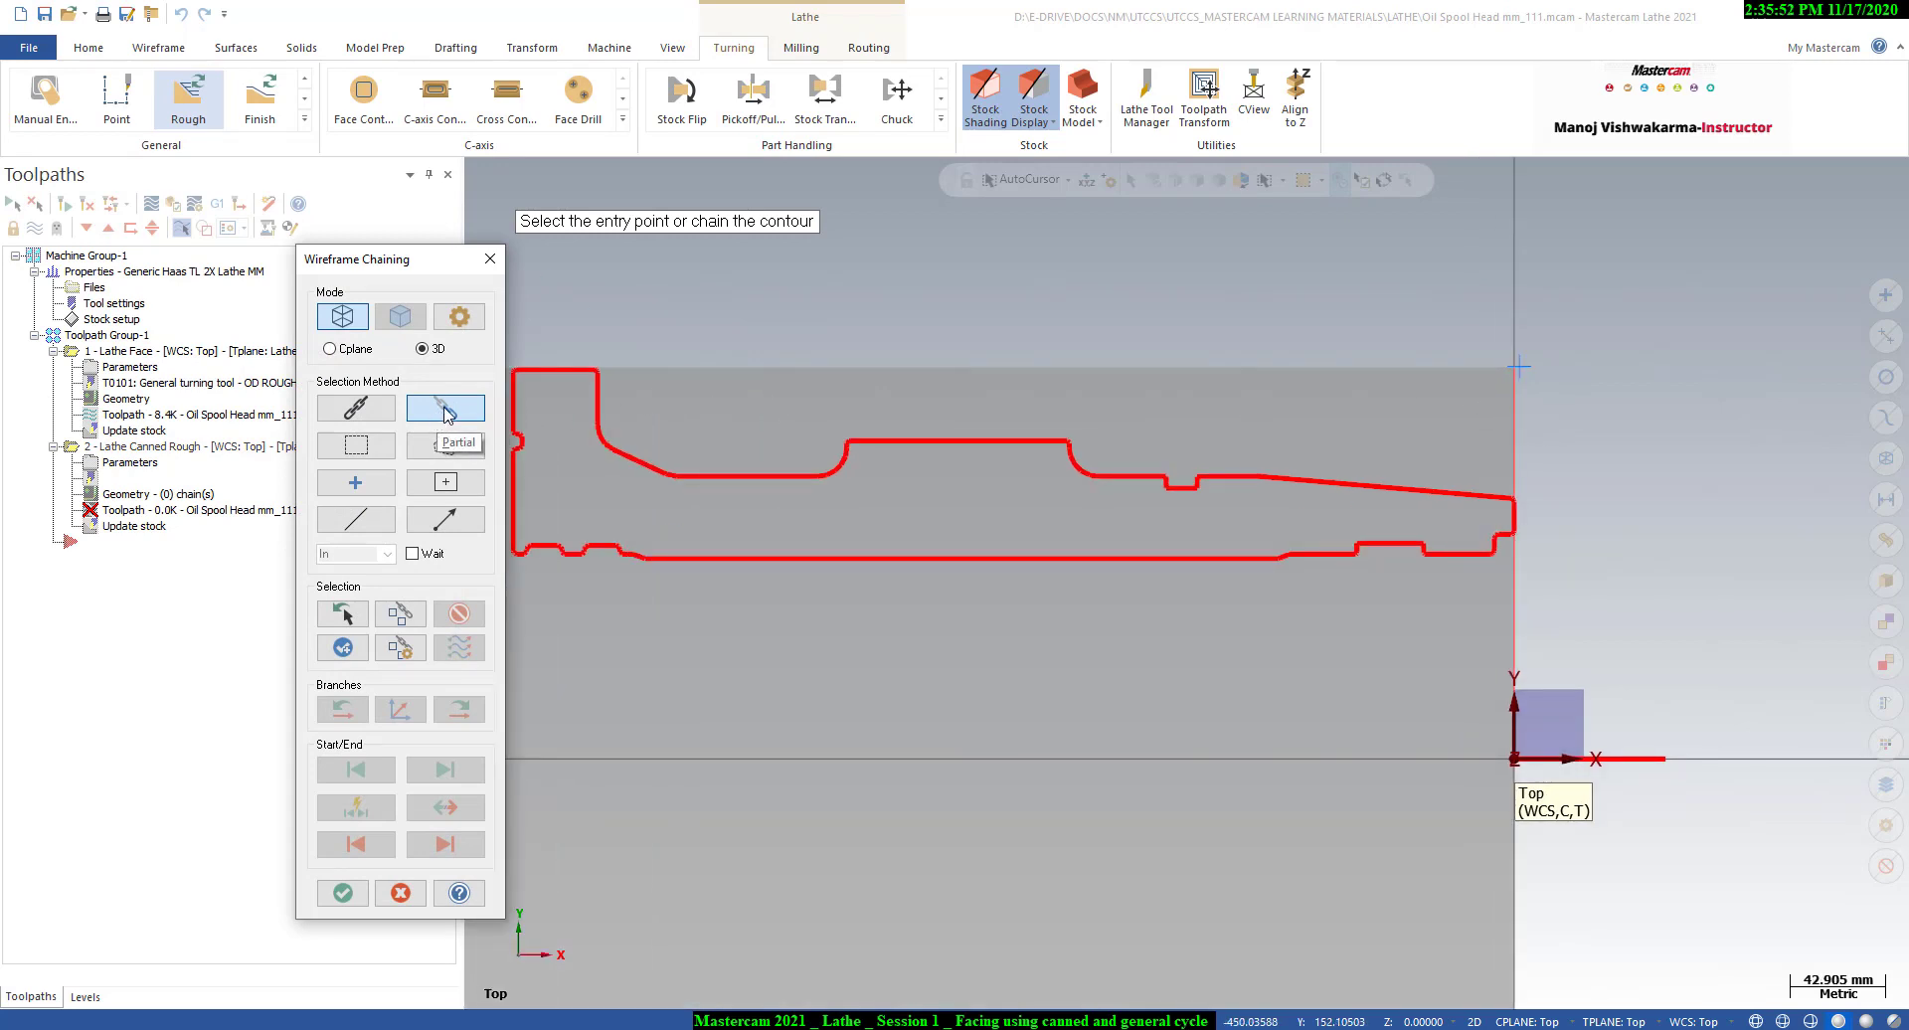
{"action": "left_click", "coordinate": [1530, 424]}
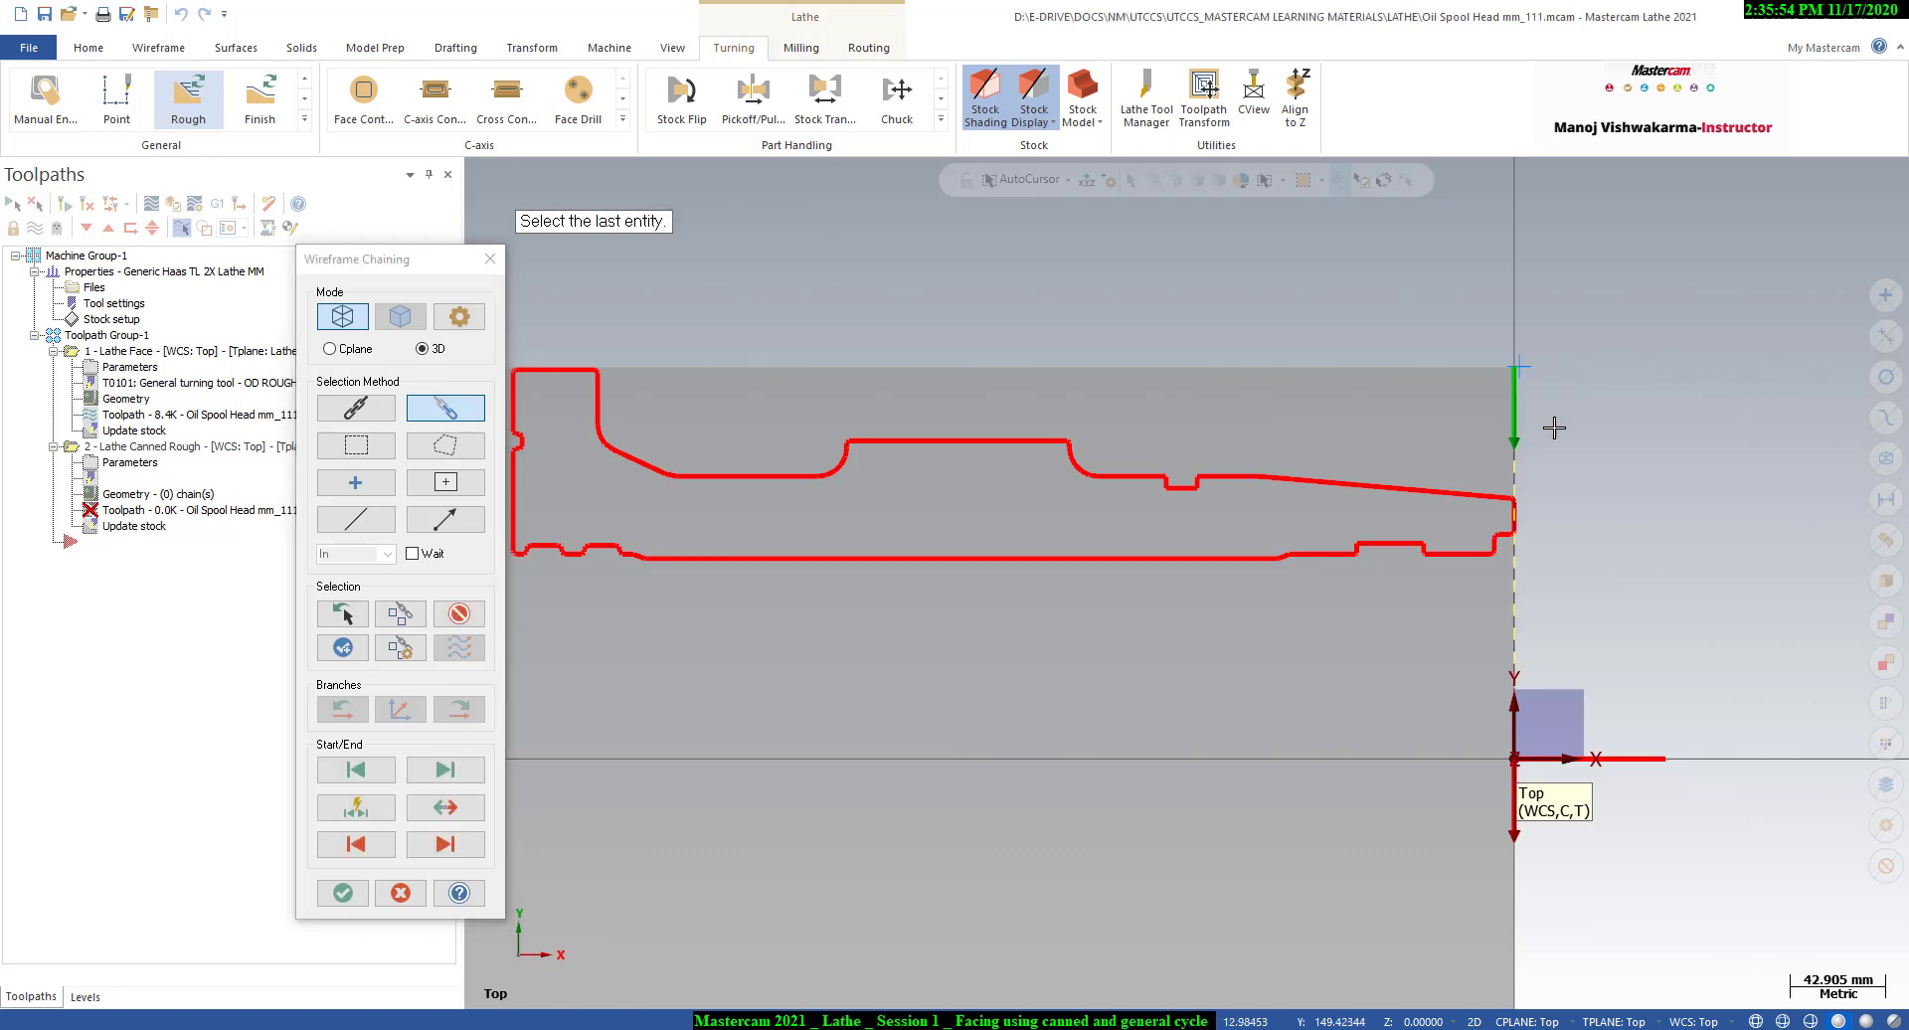
{"action": "scroll", "coordinate": [1557, 427], "scroll_direction": "down", "scroll_amount": 1}
{"action": "left_click", "coordinate": [342, 892]}
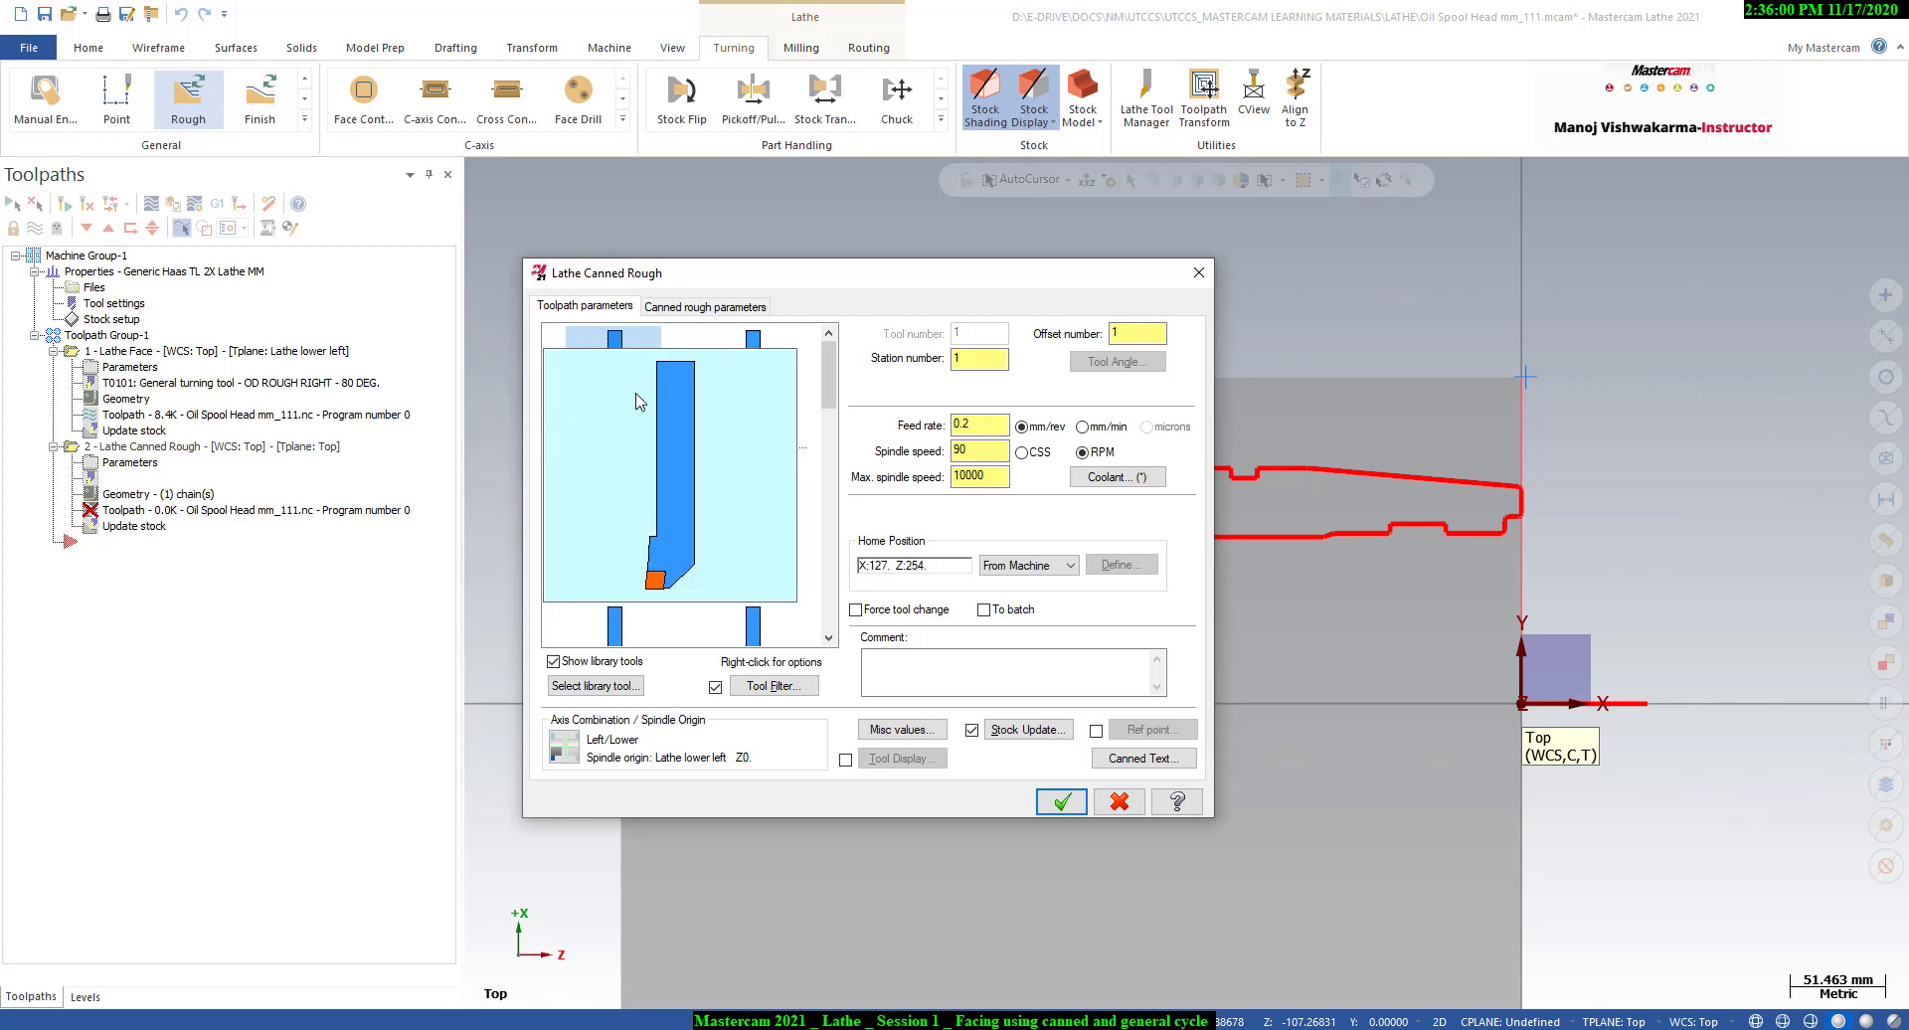
- Choose the T0101 R0.8 OD ROUGH RIGHT - 80 DEG. tool and bring up the canned rough parameters
{"action": "left_click", "coordinate": [608, 380]}
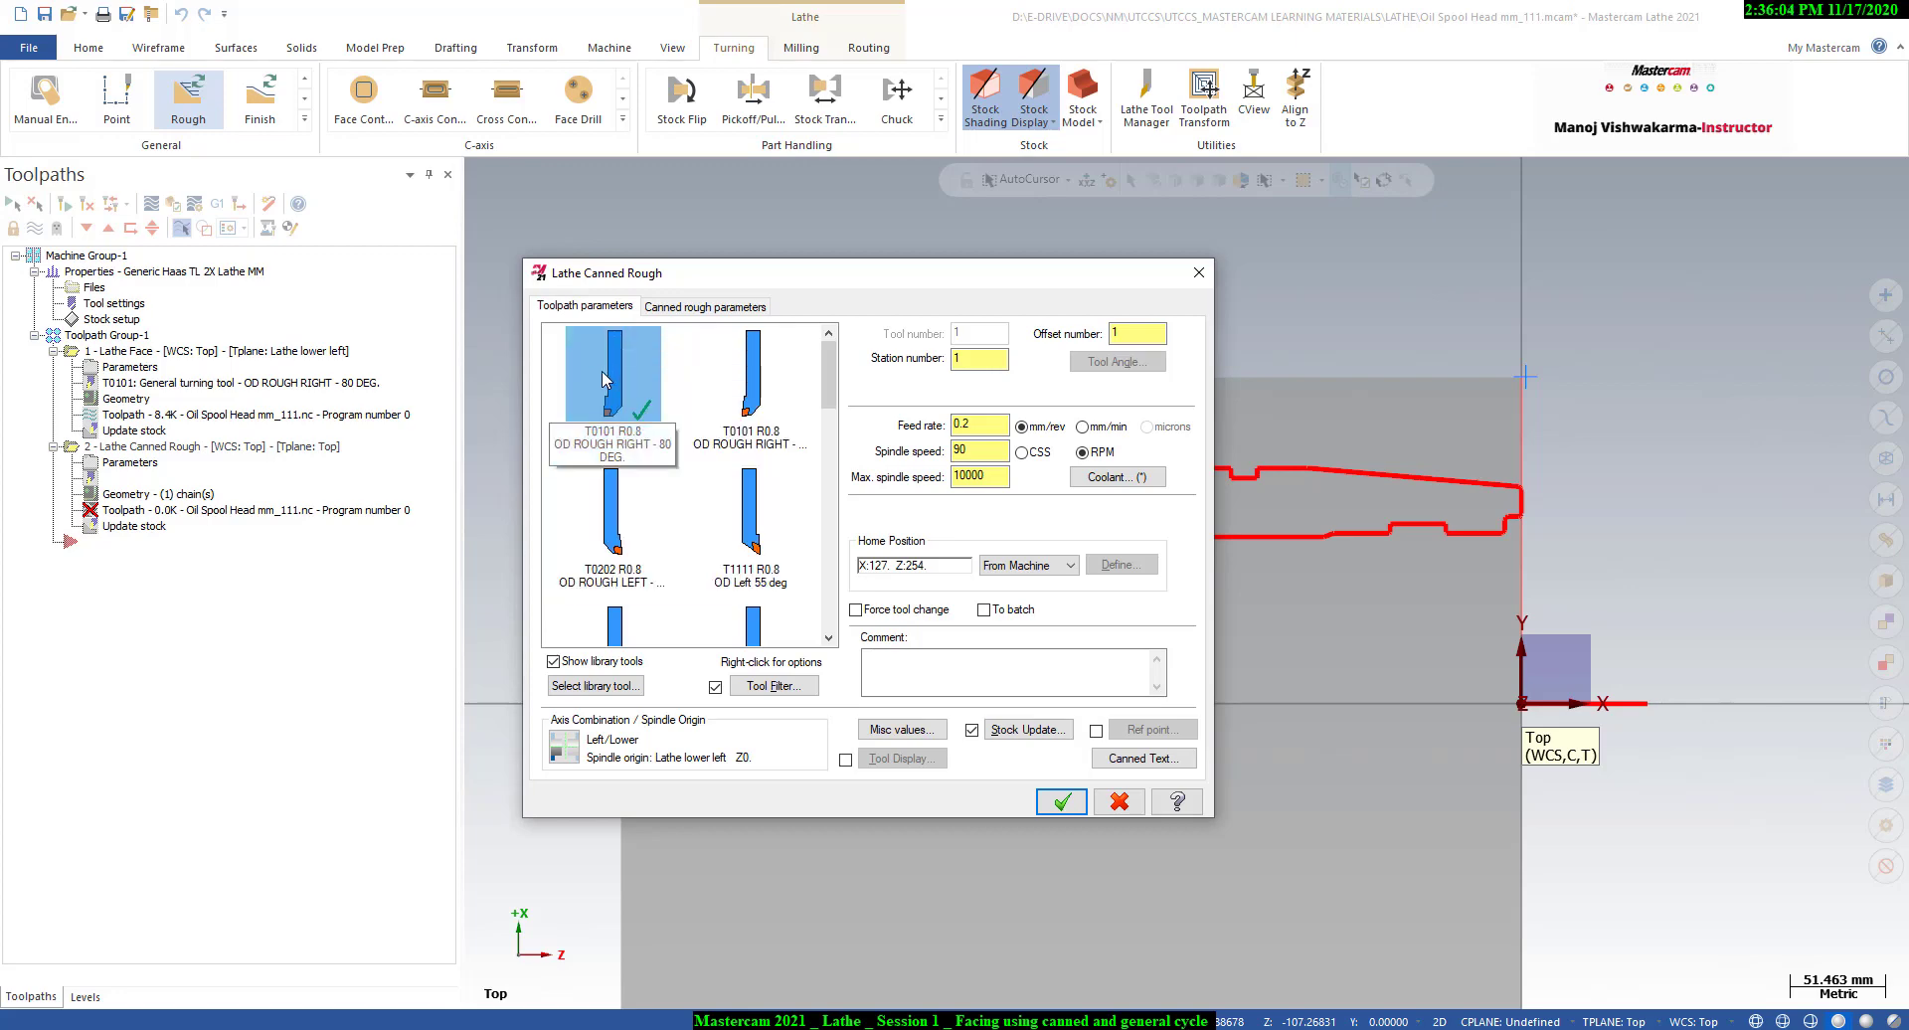
{"action": "left_click", "coordinate": [601, 370]}
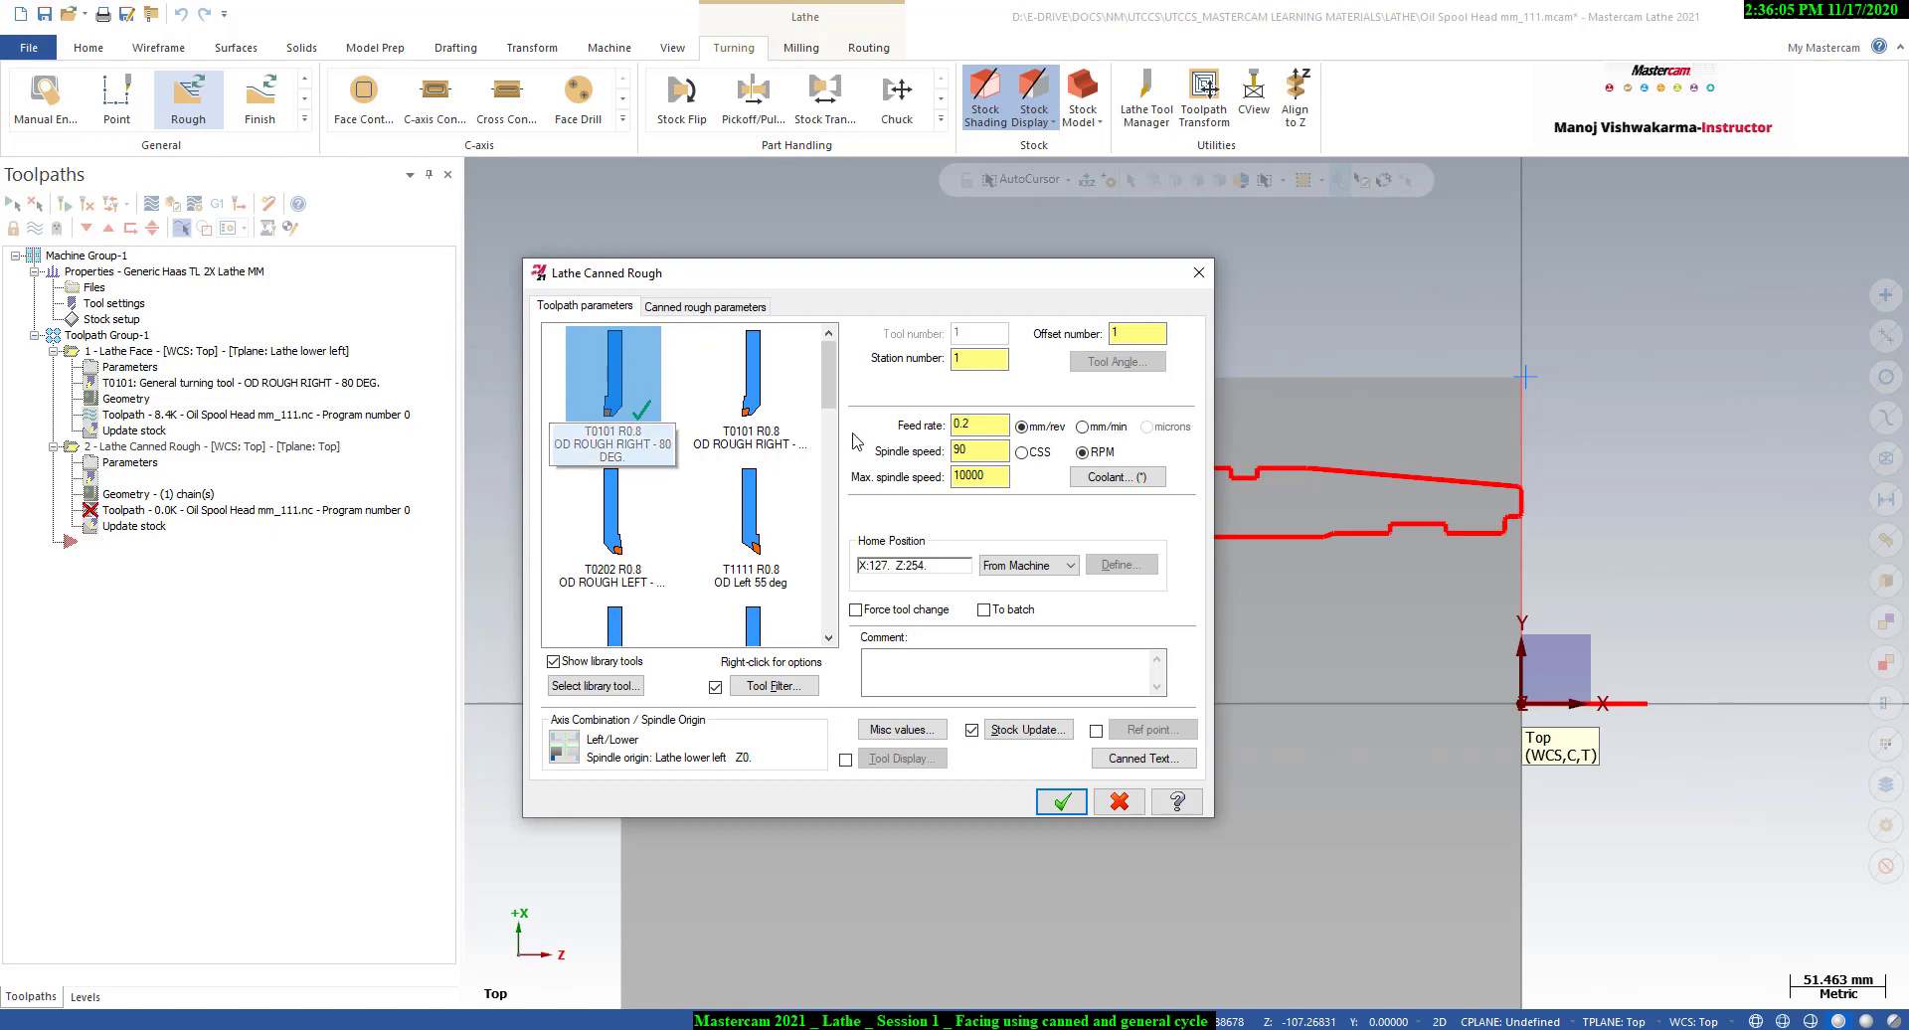
{"action": "left_click", "coordinate": [704, 307]}
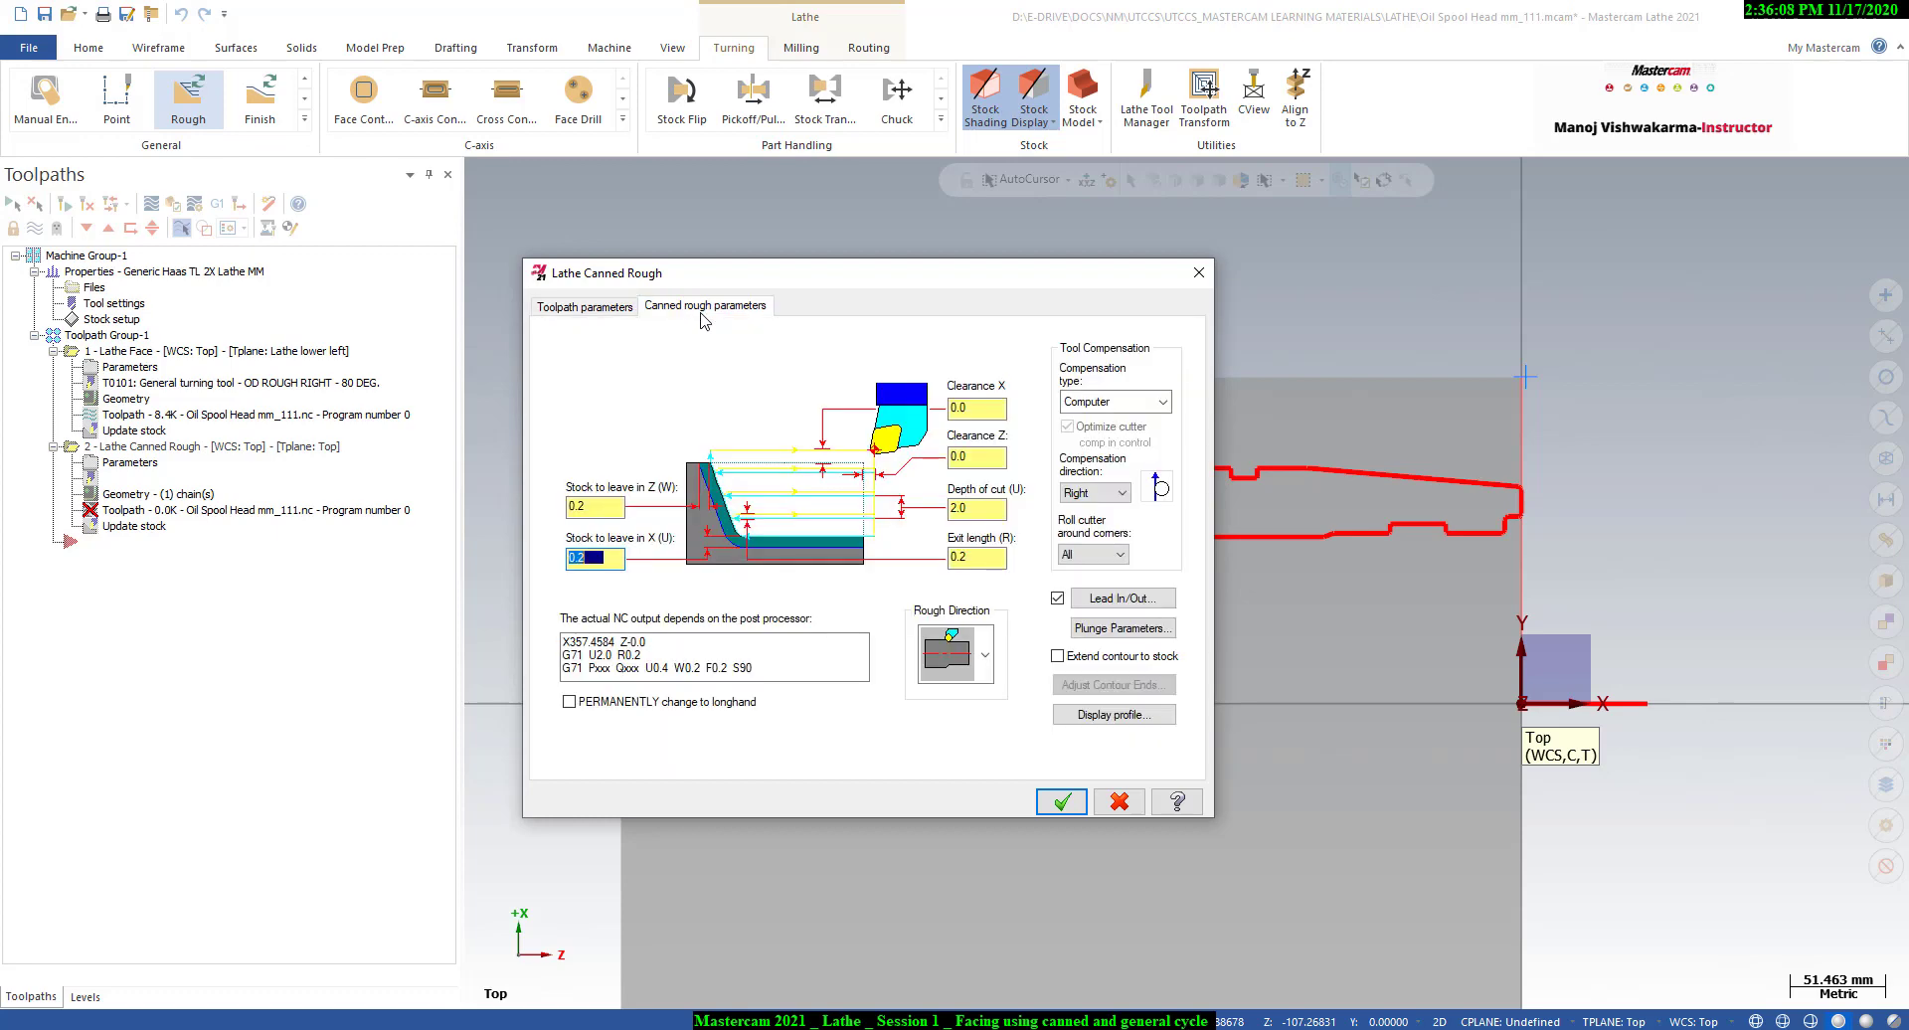
- Set the canned rough direction to face, the stock to leave in X and Z to 0.0, adjust the depth of cut, and accept the parameters
{"action": "left_click", "coordinate": [985, 660]}
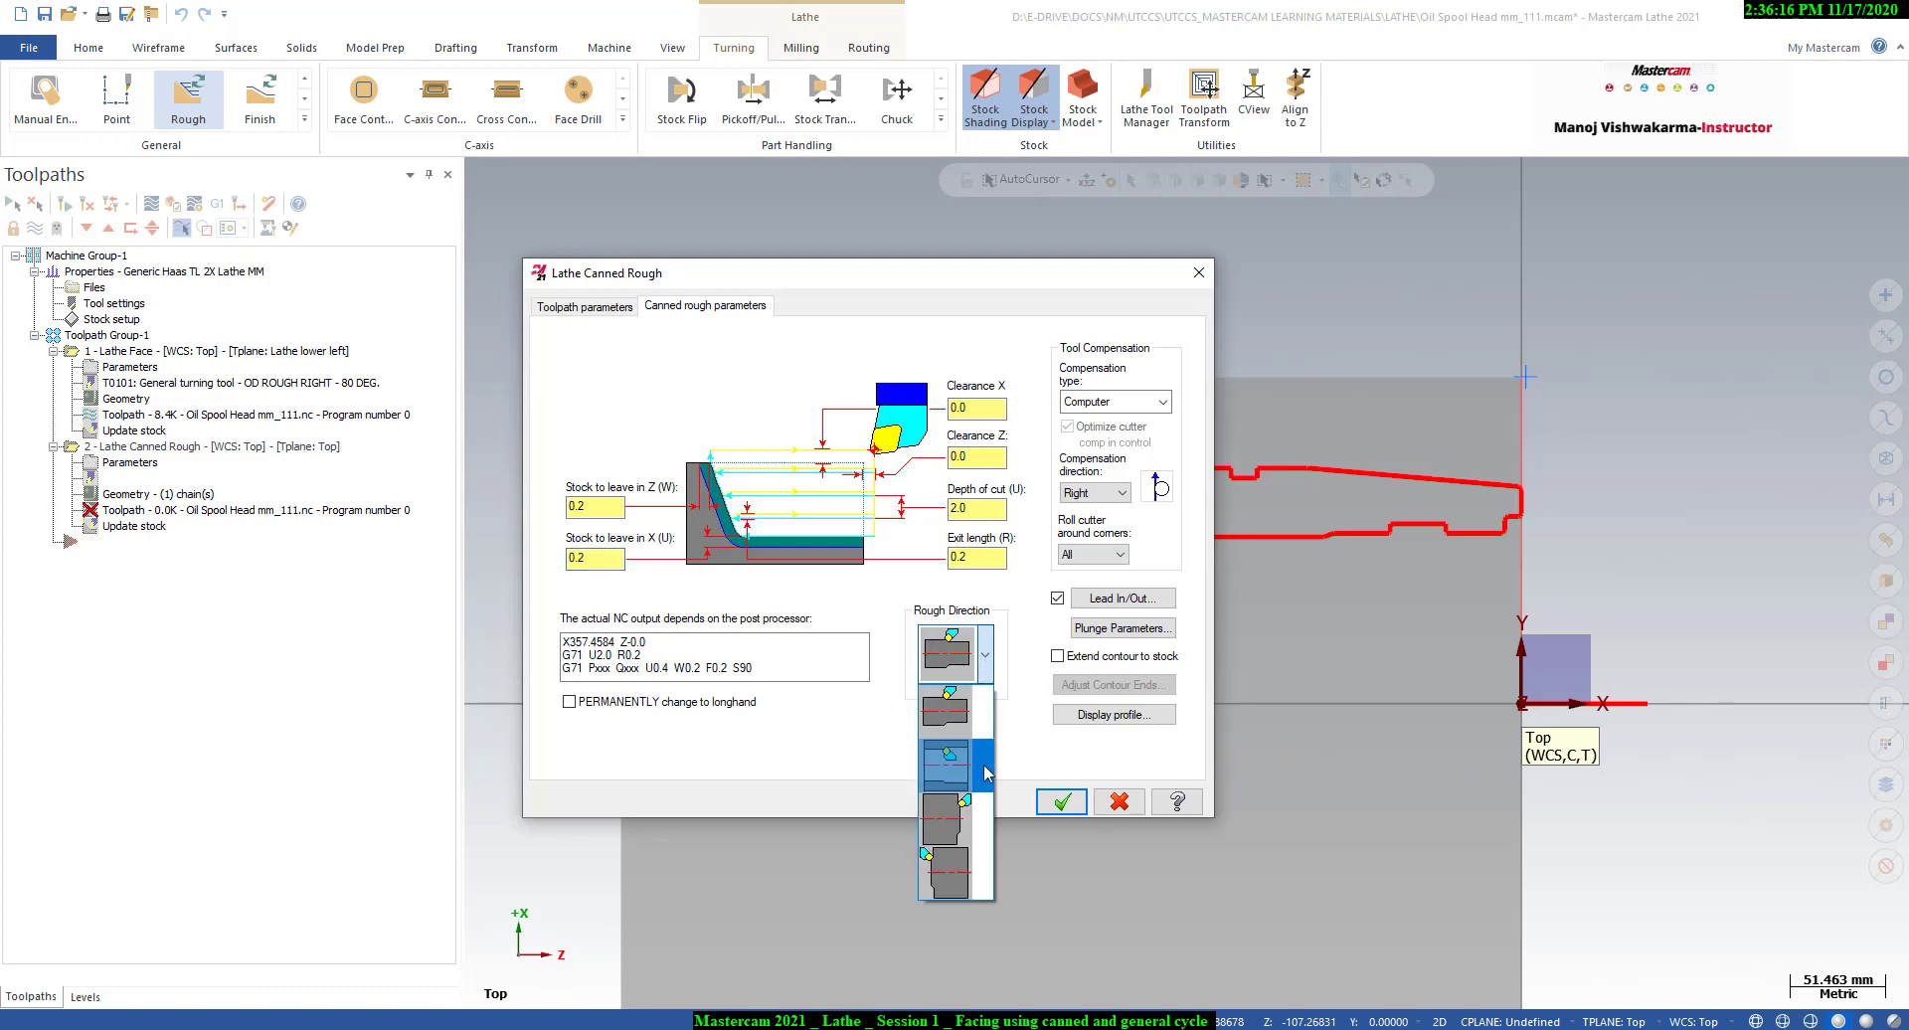
{"action": "left_click", "coordinate": [967, 816]}
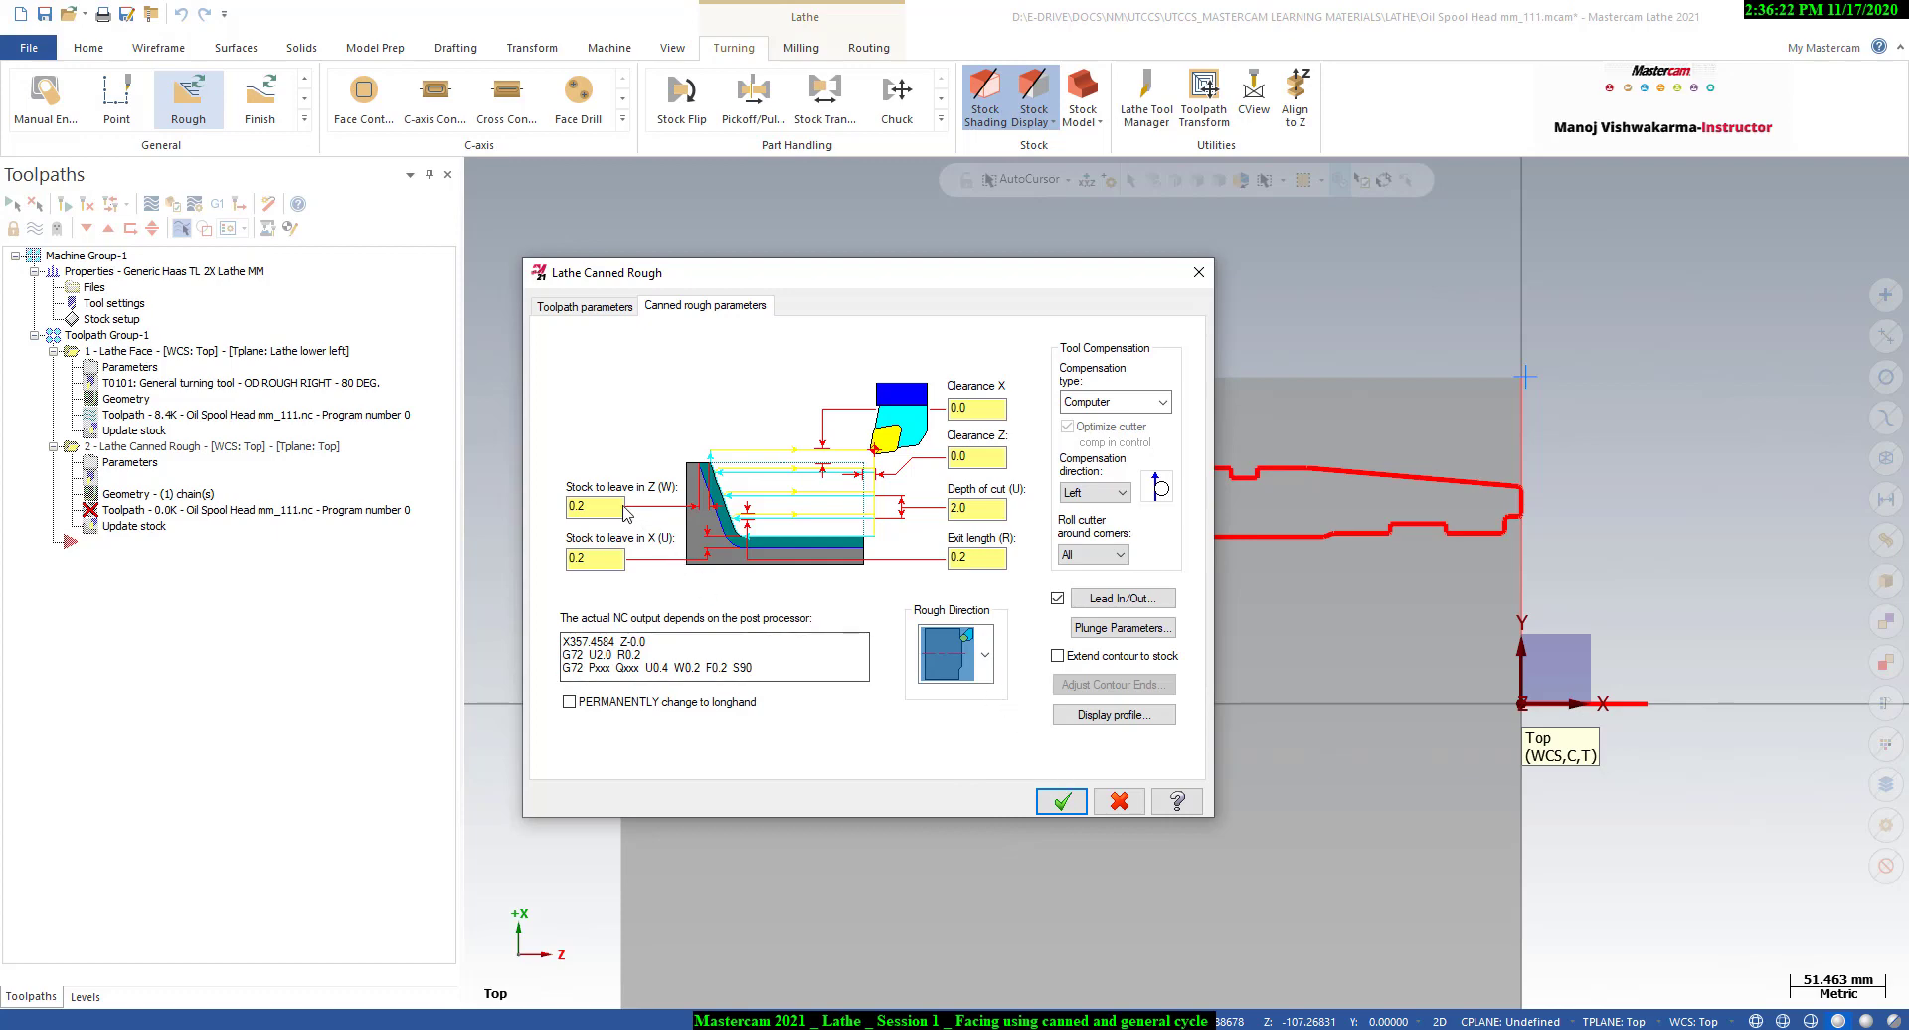
{"action": "double_click", "coordinate": [588, 507]}
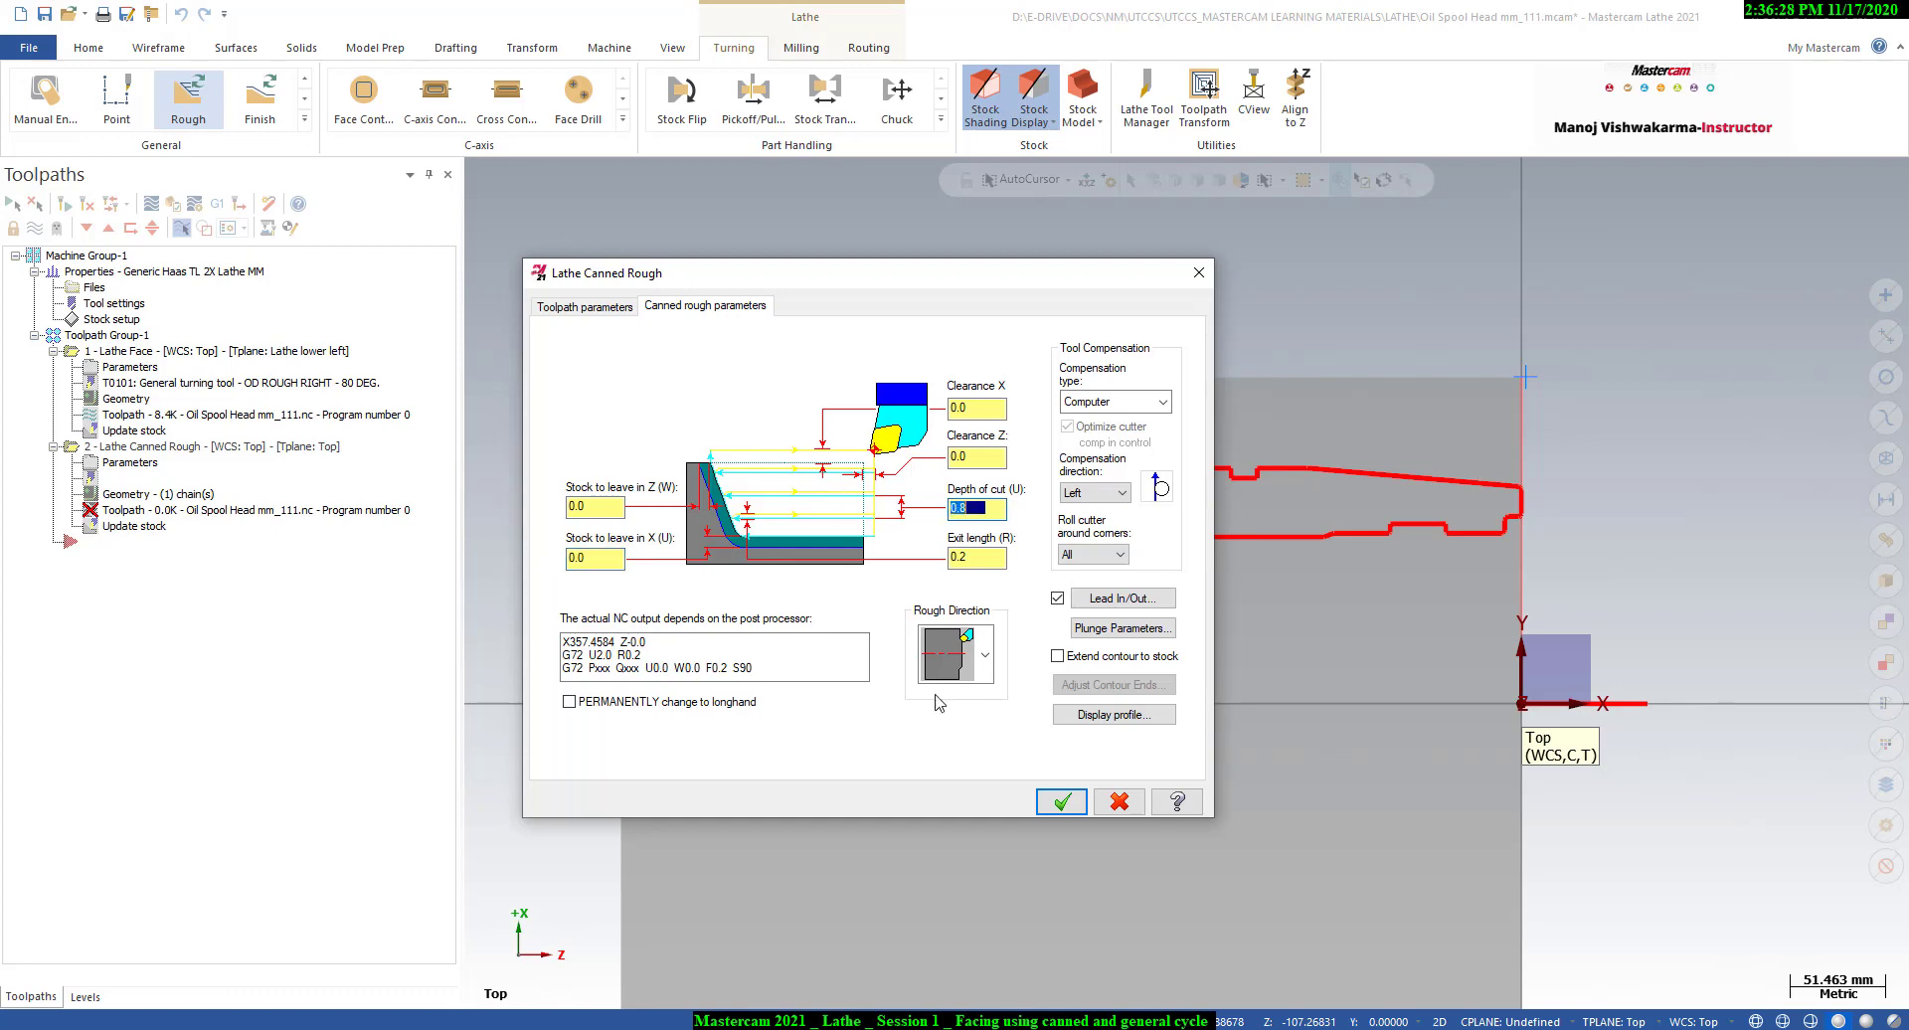
{"action": "left_click", "coordinate": [1060, 802]}
- Backplot the Lathe Canned Rough operation to check the tool's starting position, and close the backplot
{"action": "scroll", "coordinate": [1540, 503], "scroll_direction": "up", "scroll_amount": 2}
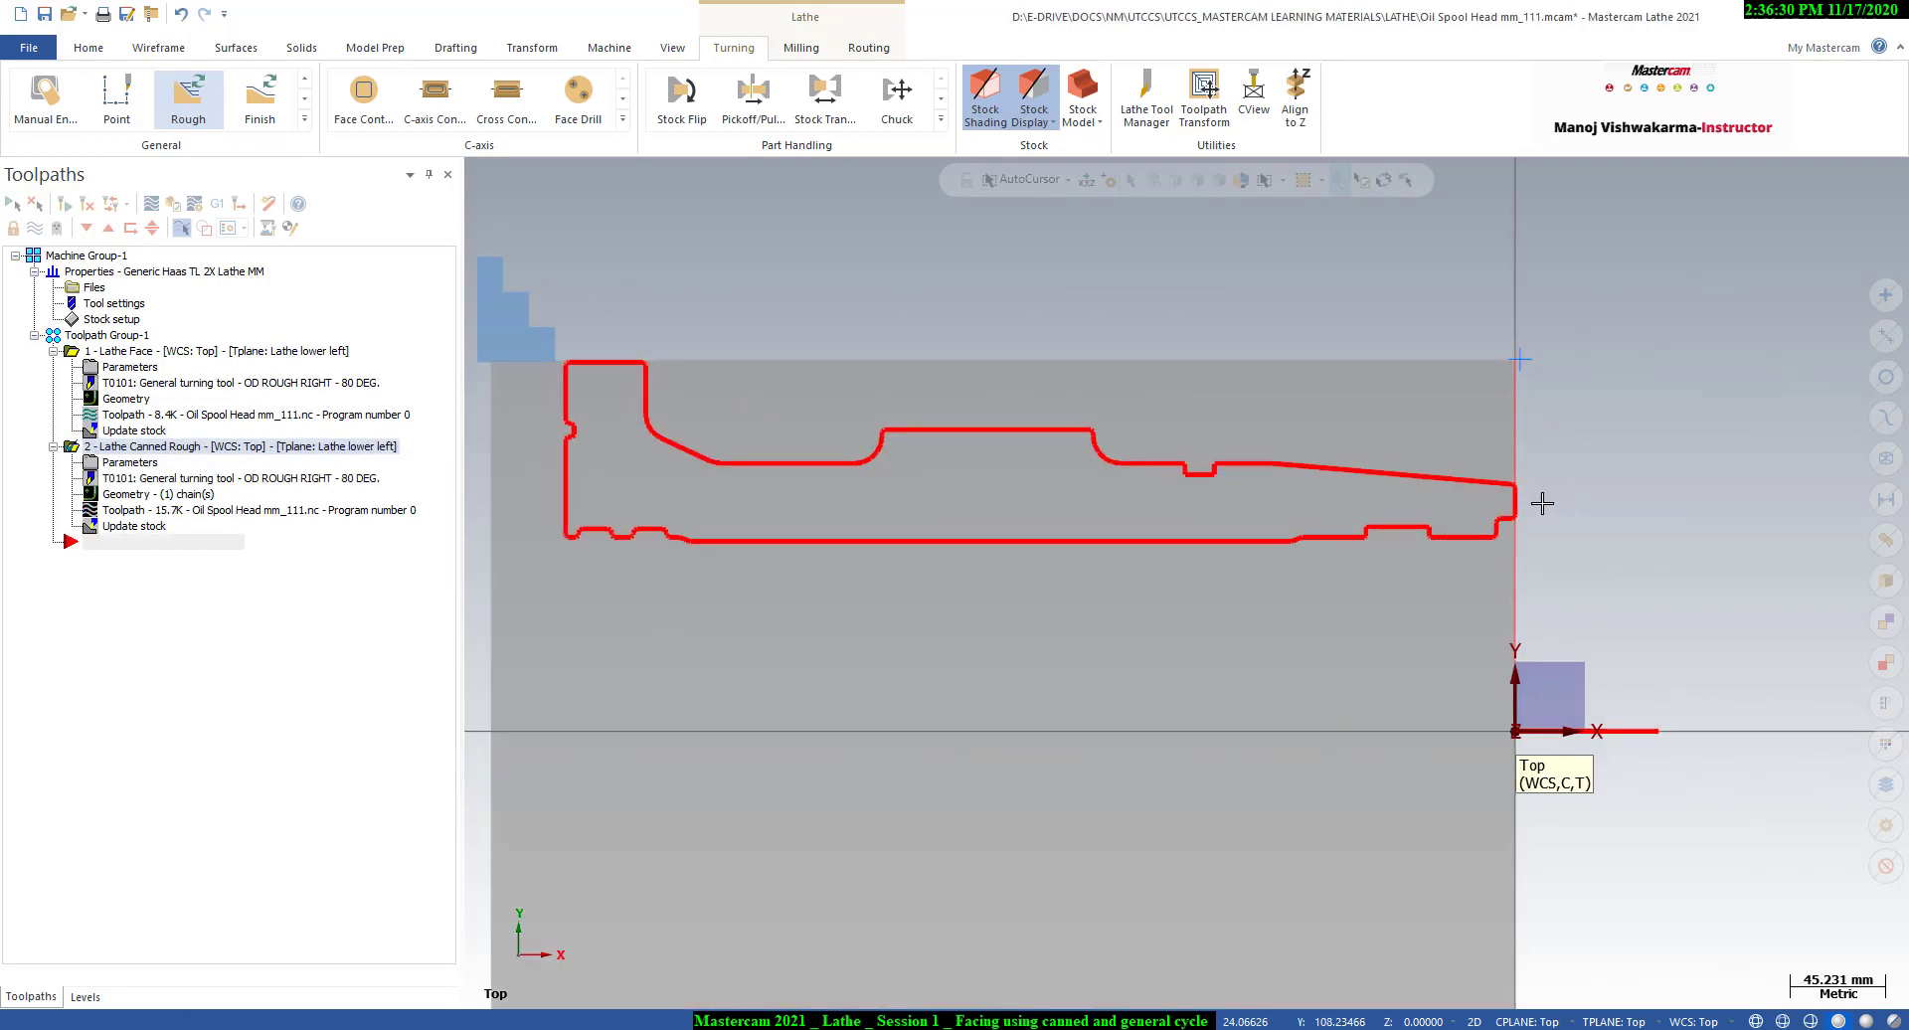
{"action": "left_click", "coordinate": [151, 204]}
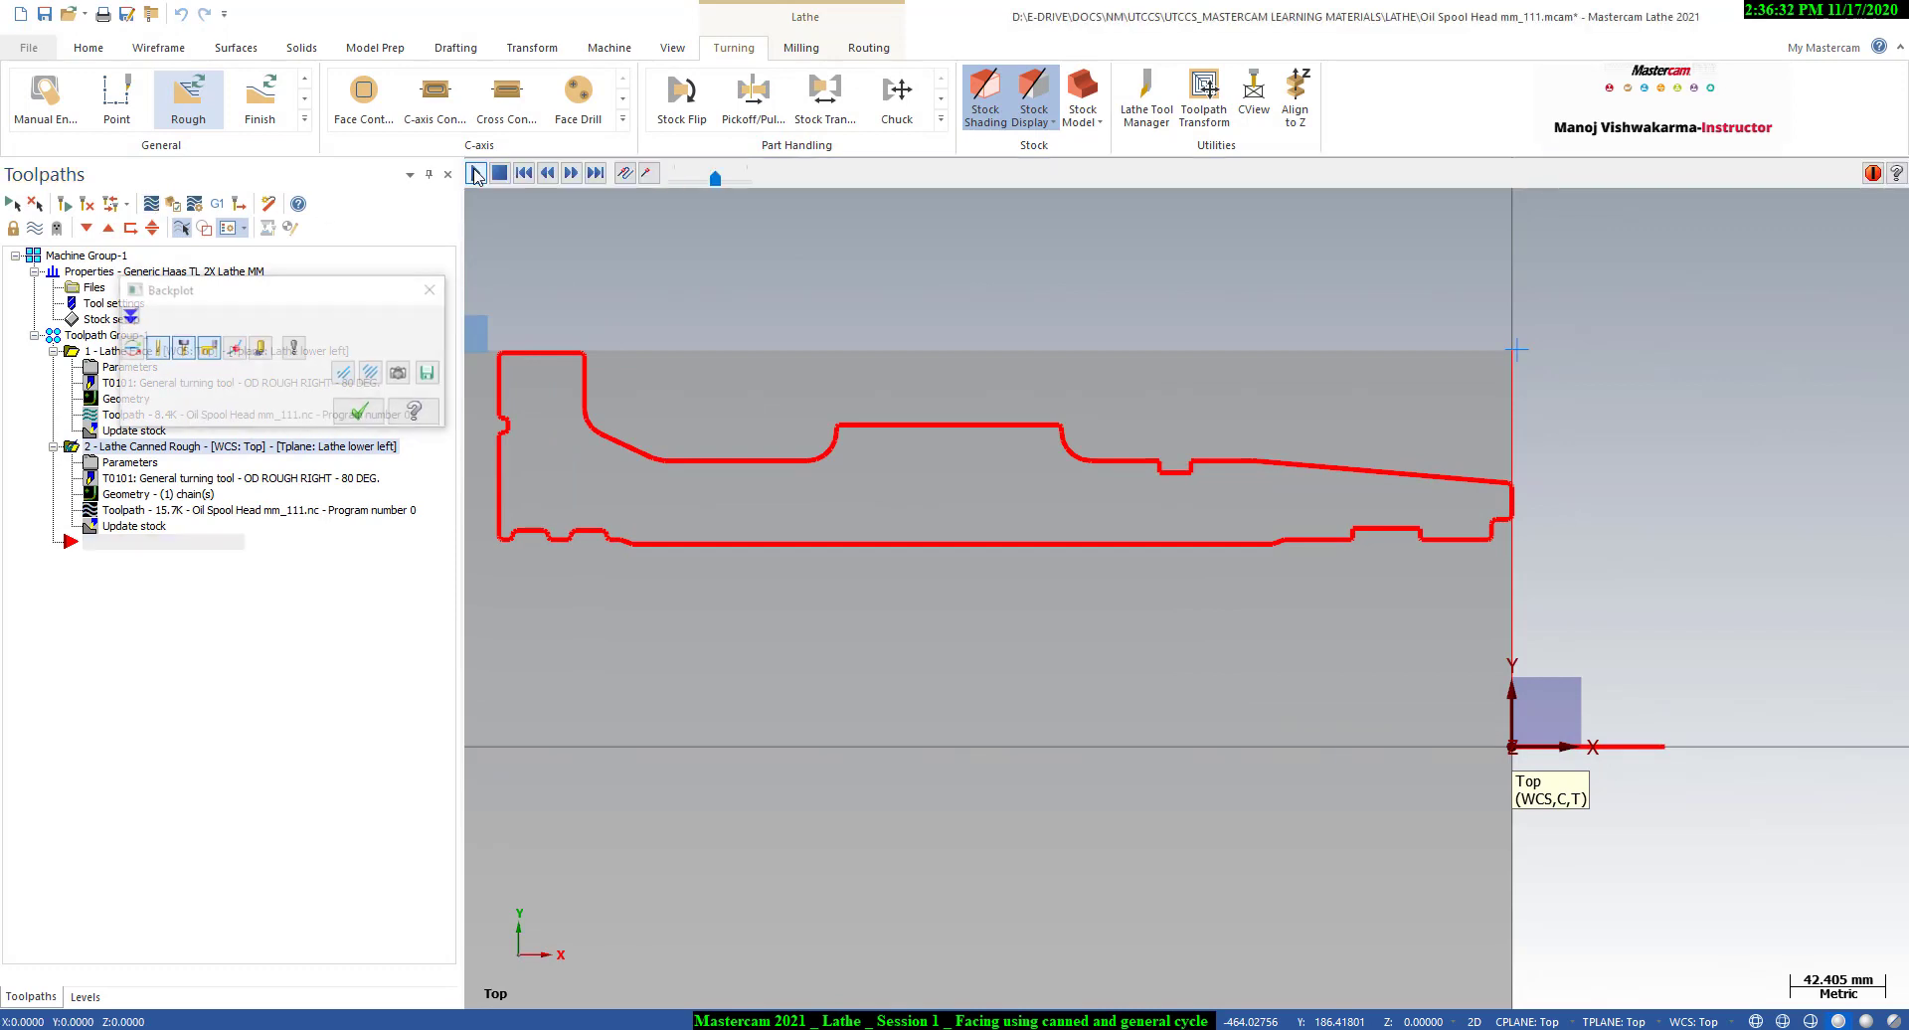
{"action": "scroll", "coordinate": [1345, 410], "scroll_direction": "down", "scroll_amount": 1}
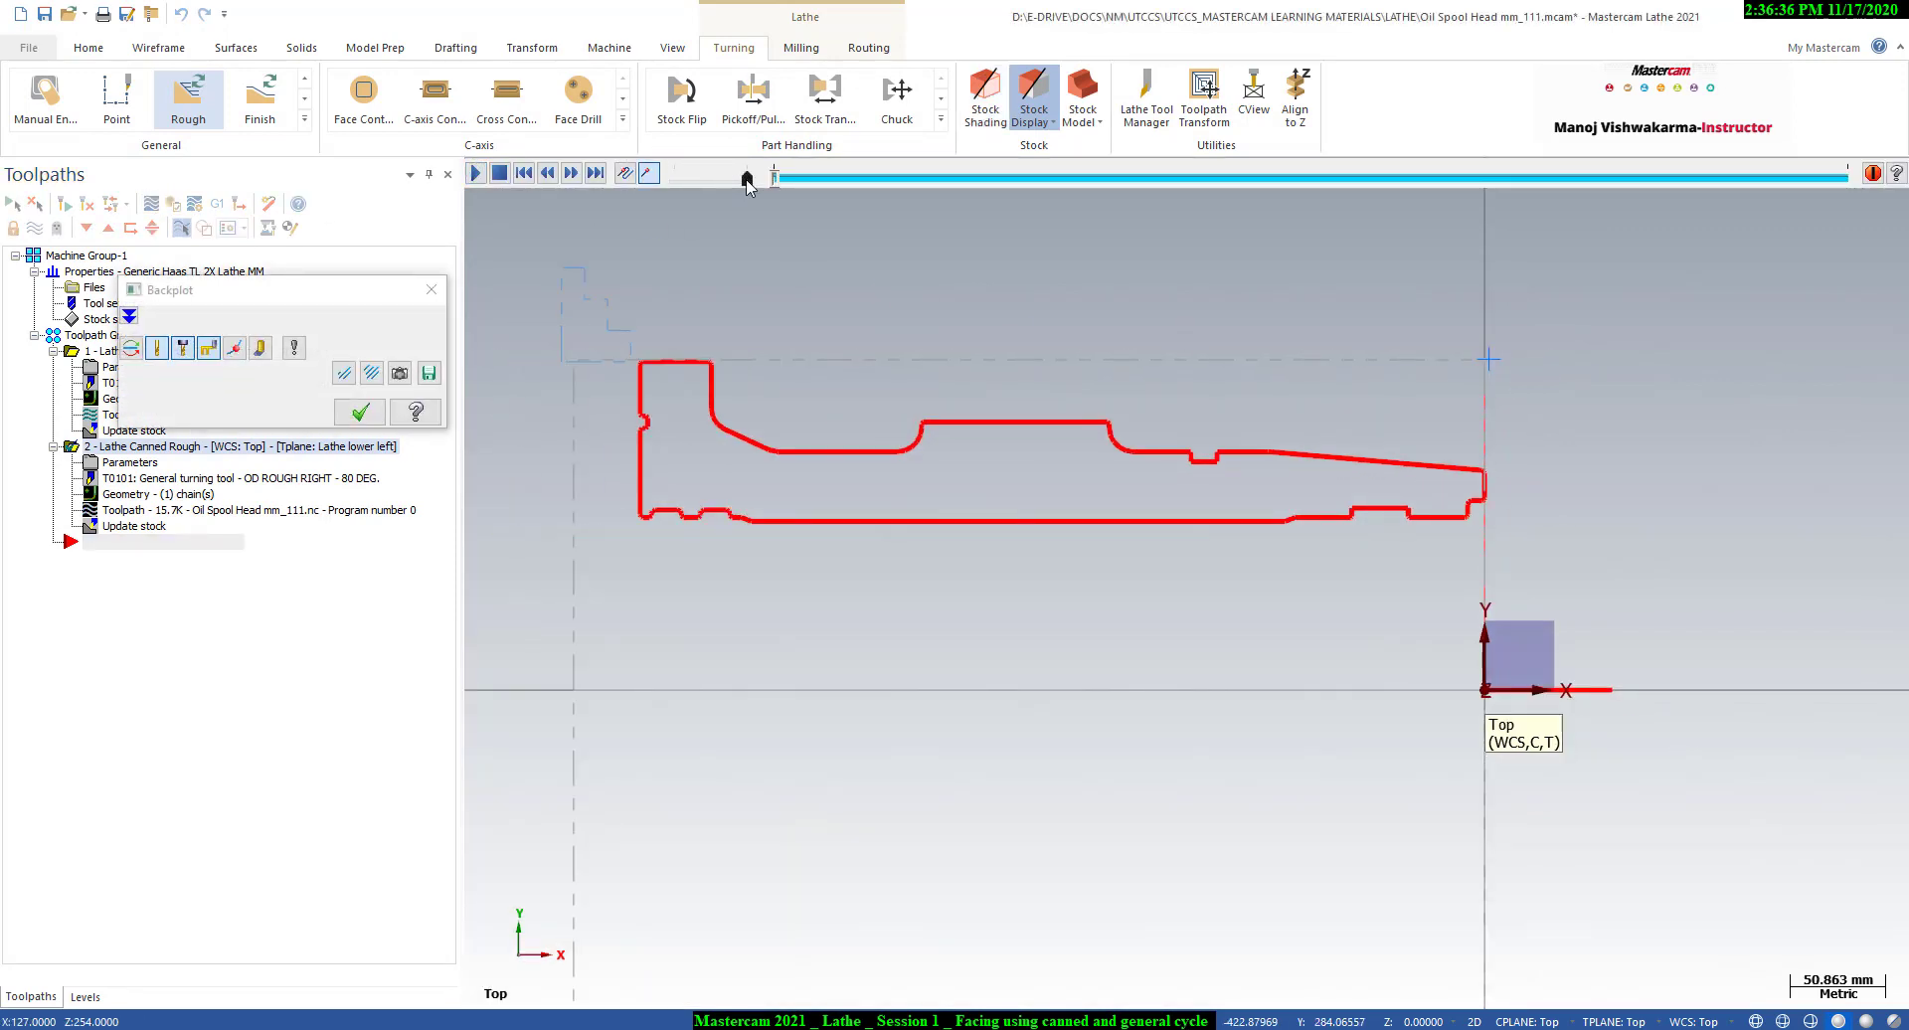
{"action": "scroll", "coordinate": [716, 398], "scroll_direction": "down", "scroll_amount": 2}
{"action": "scroll", "coordinate": [1536, 746], "scroll_direction": "up", "scroll_amount": 1}
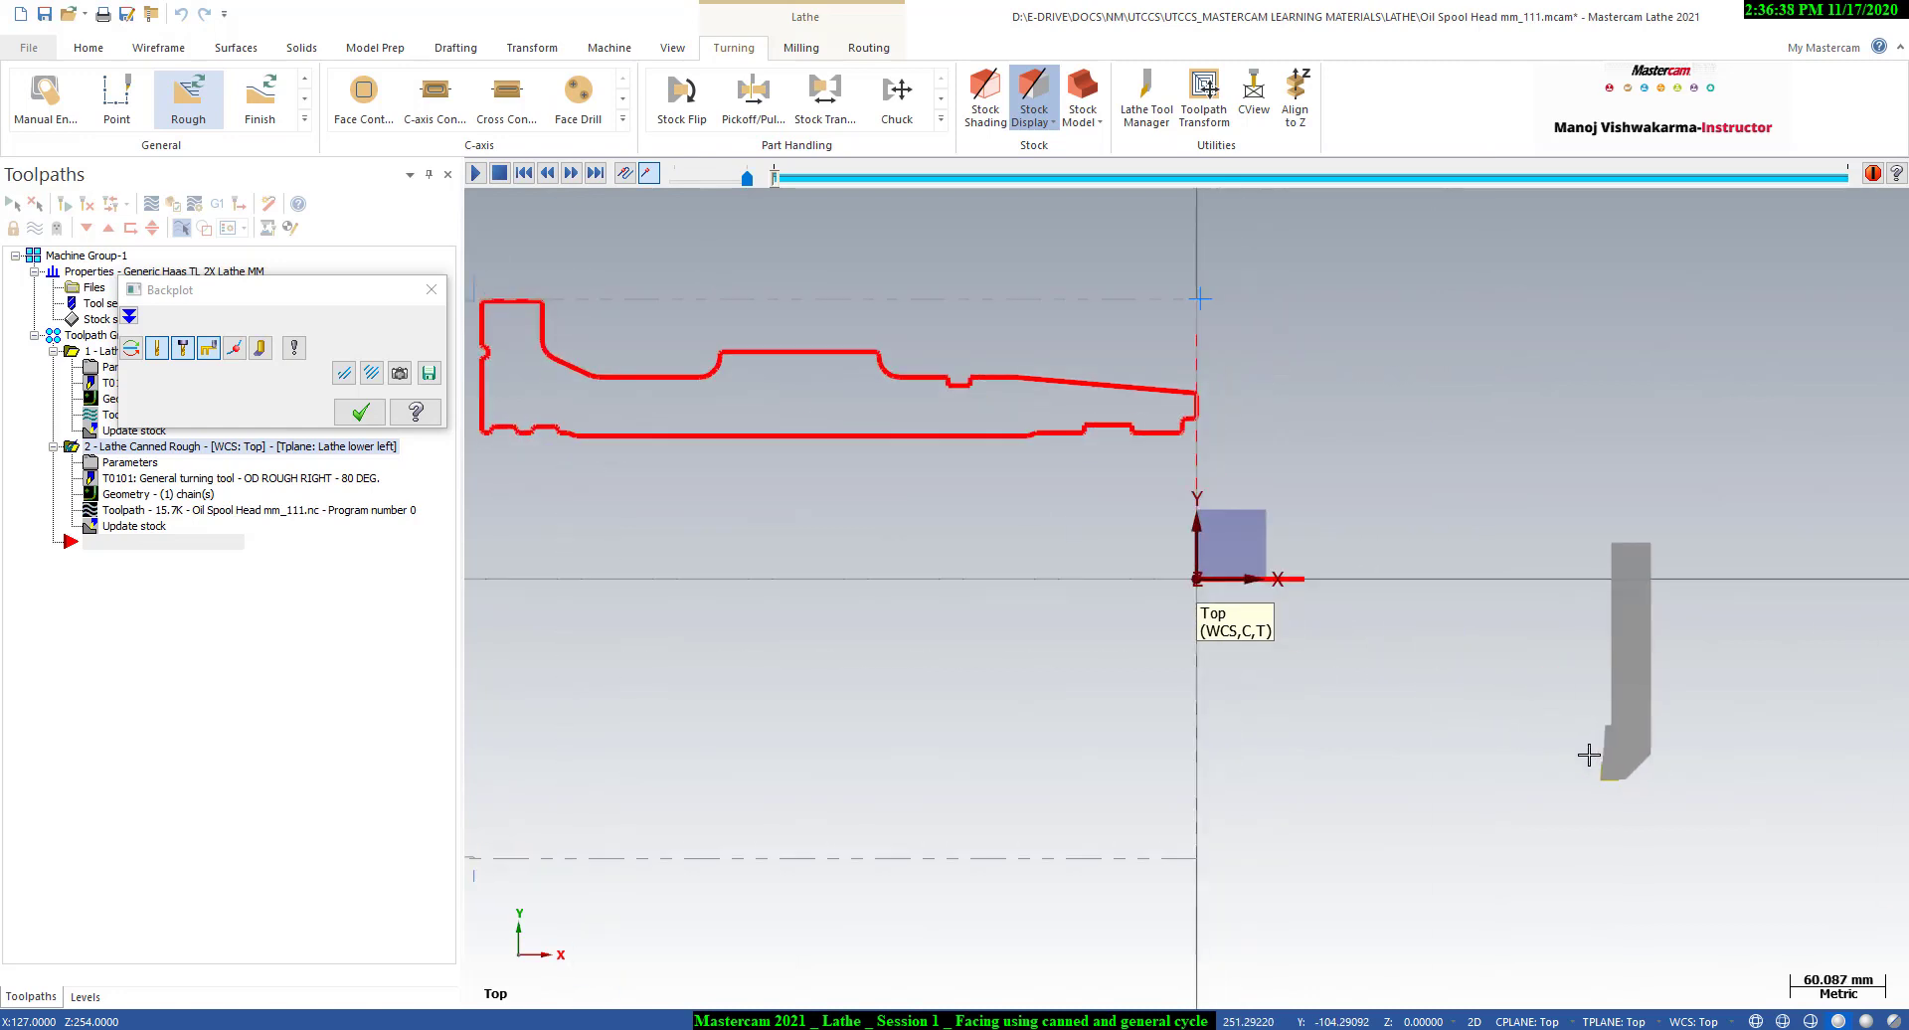
{"action": "left_click", "coordinate": [431, 290]}
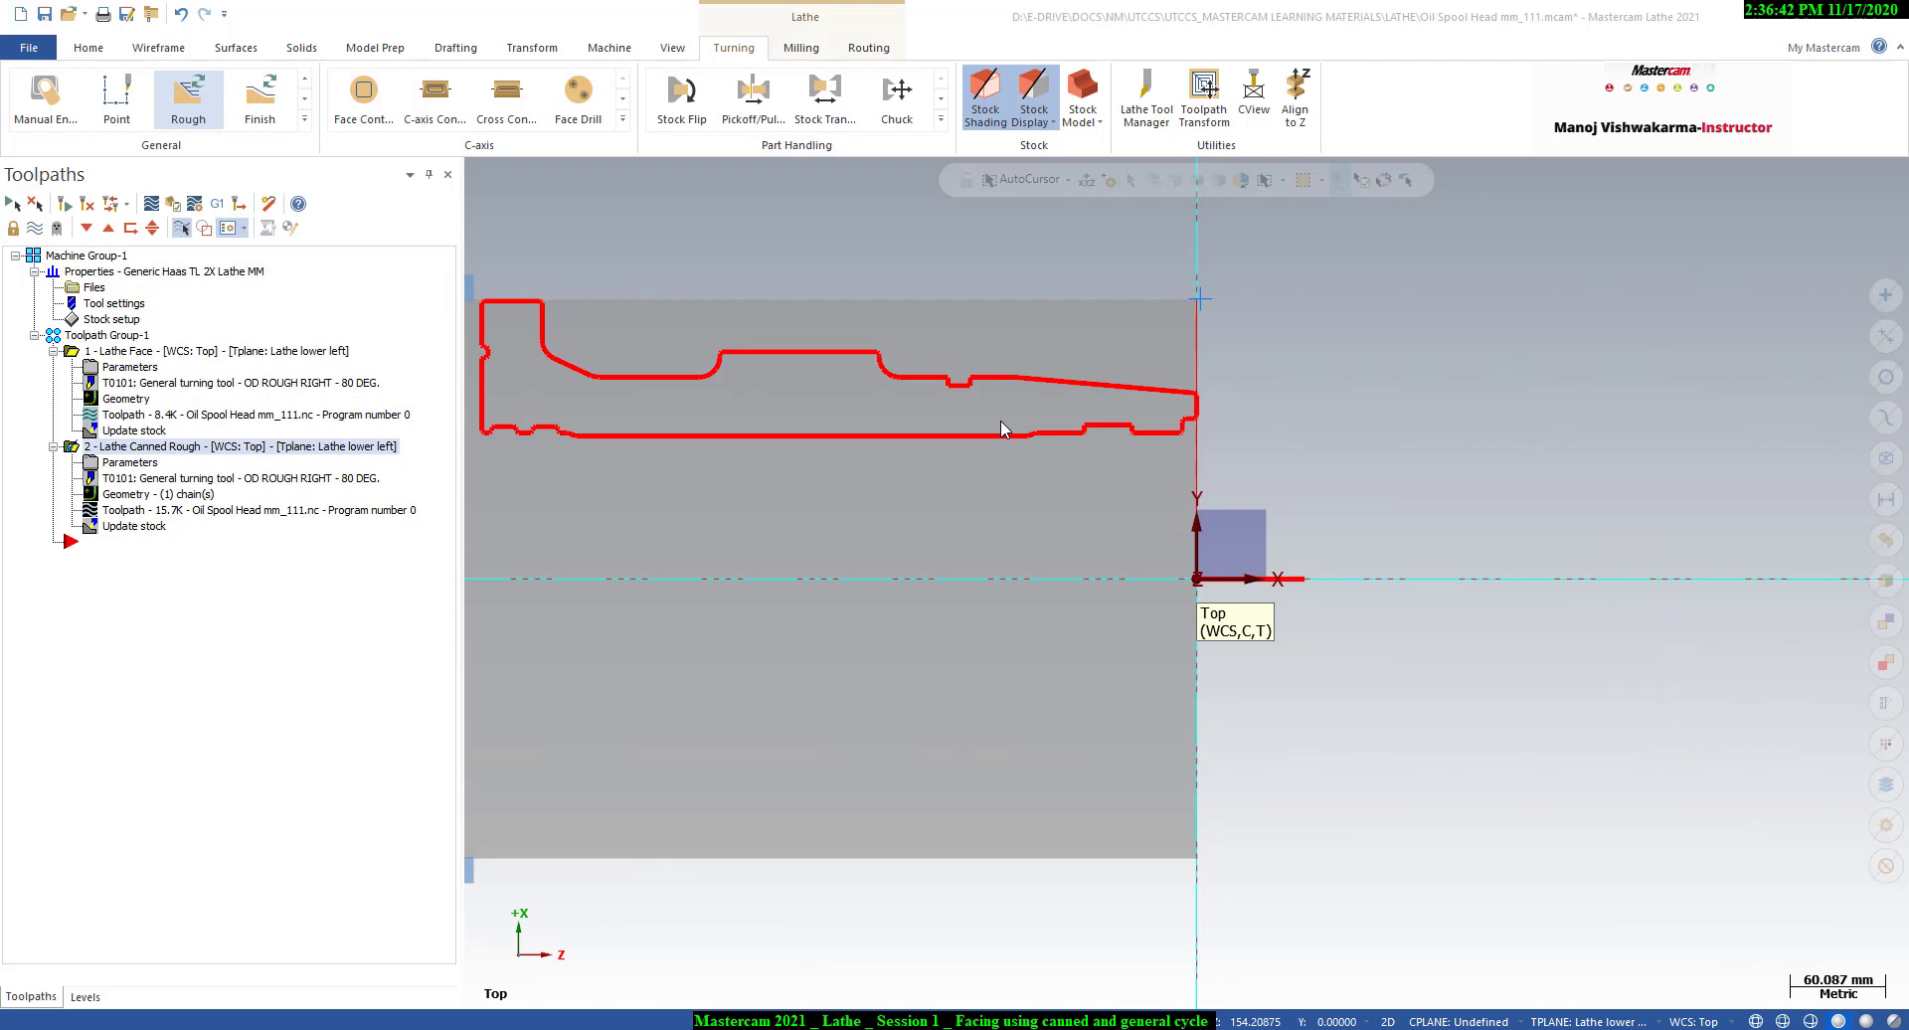
- Change the canned rough's home position to a user-defined point at about X-199.274 Z114.844, beyond the stock's front corner, and regenerate the operation
{"action": "left_click", "coordinate": [616, 311]}
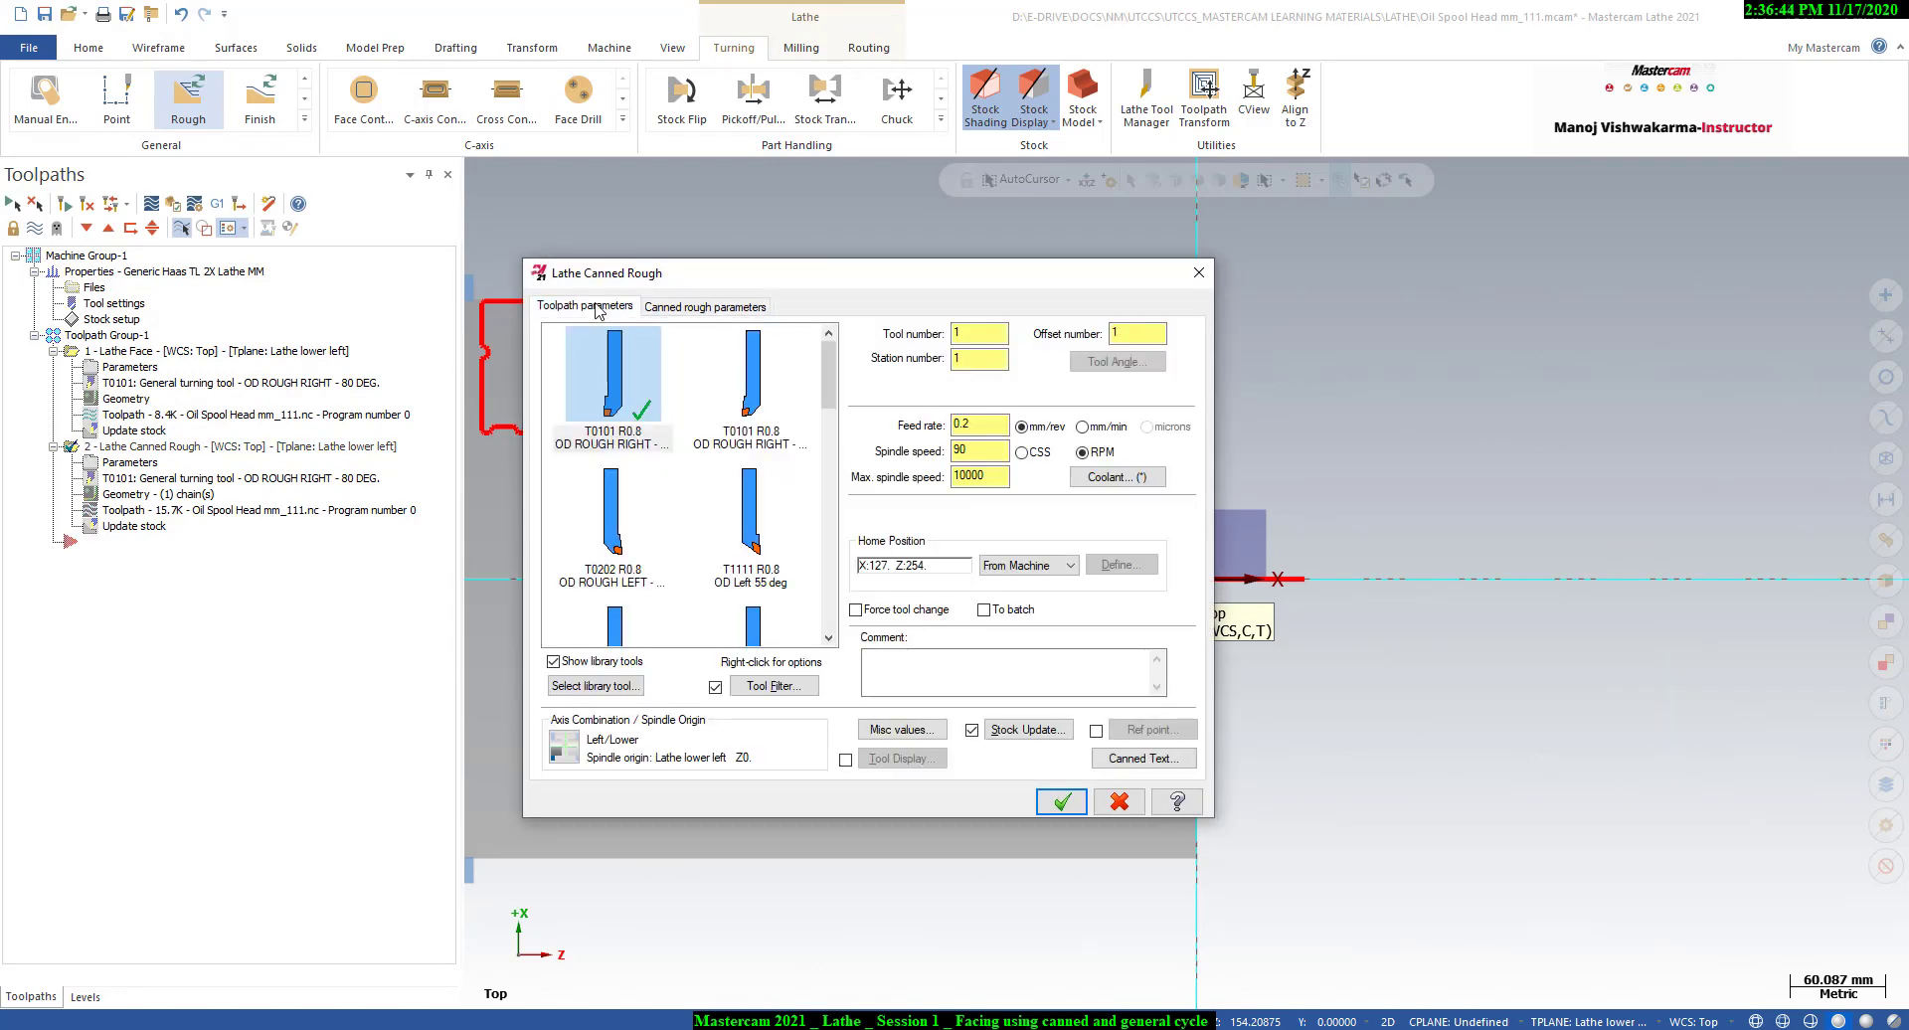
{"action": "left_click", "coordinate": [1016, 566]}
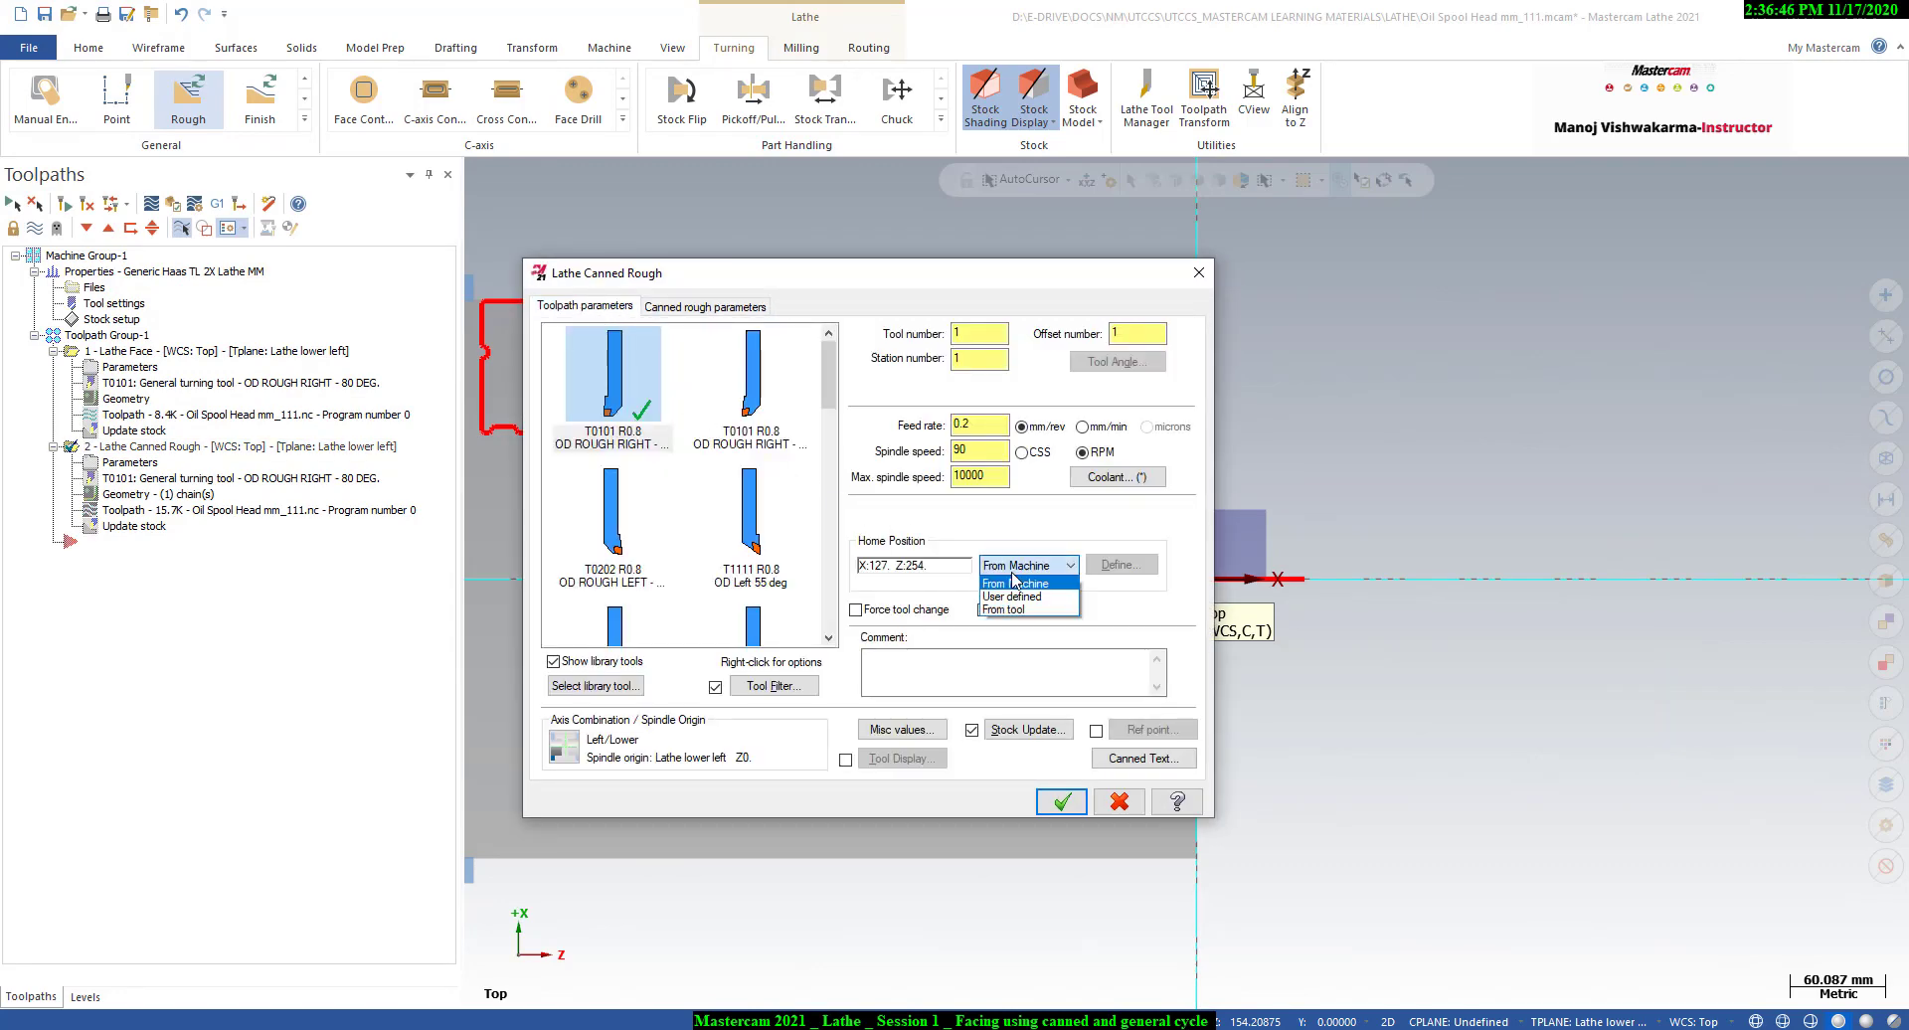
{"action": "left_click", "coordinate": [1015, 597]}
{"action": "left_click", "coordinate": [1116, 565]}
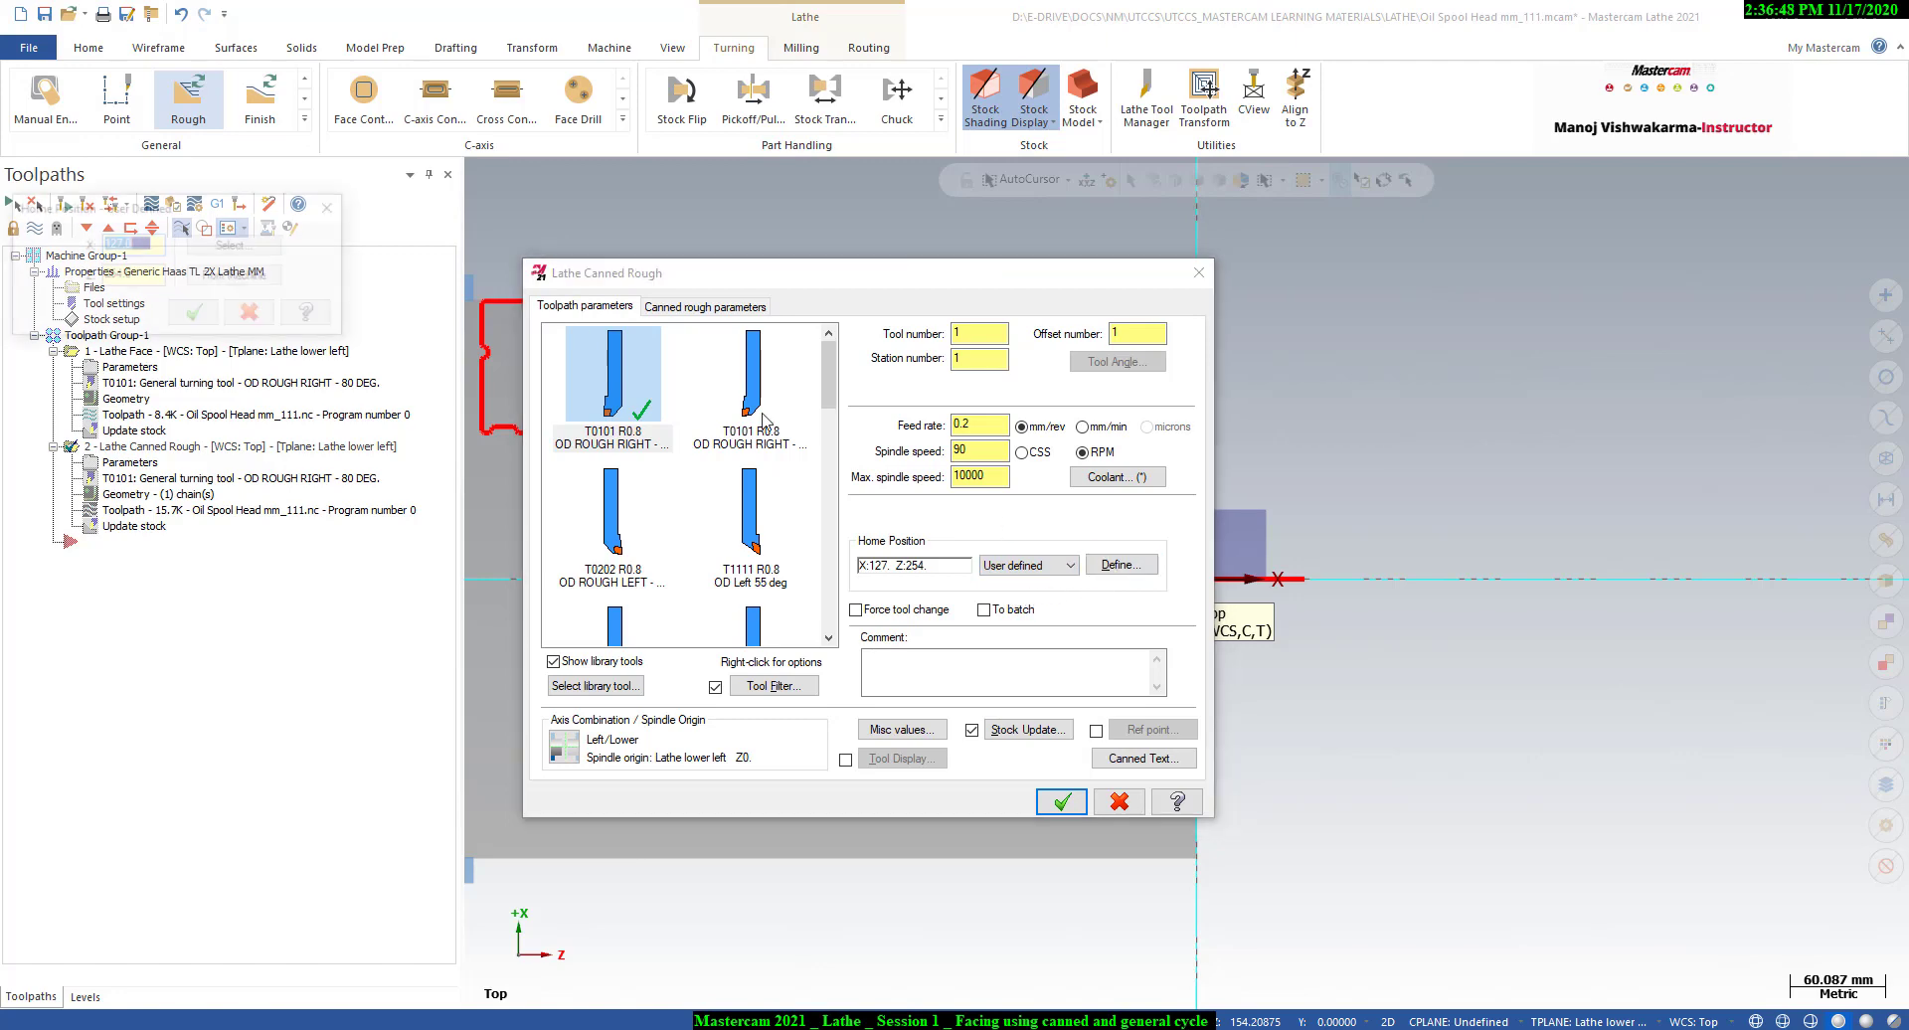
{"action": "left_click", "coordinate": [224, 242]}
{"action": "left_click", "coordinate": [1379, 263]}
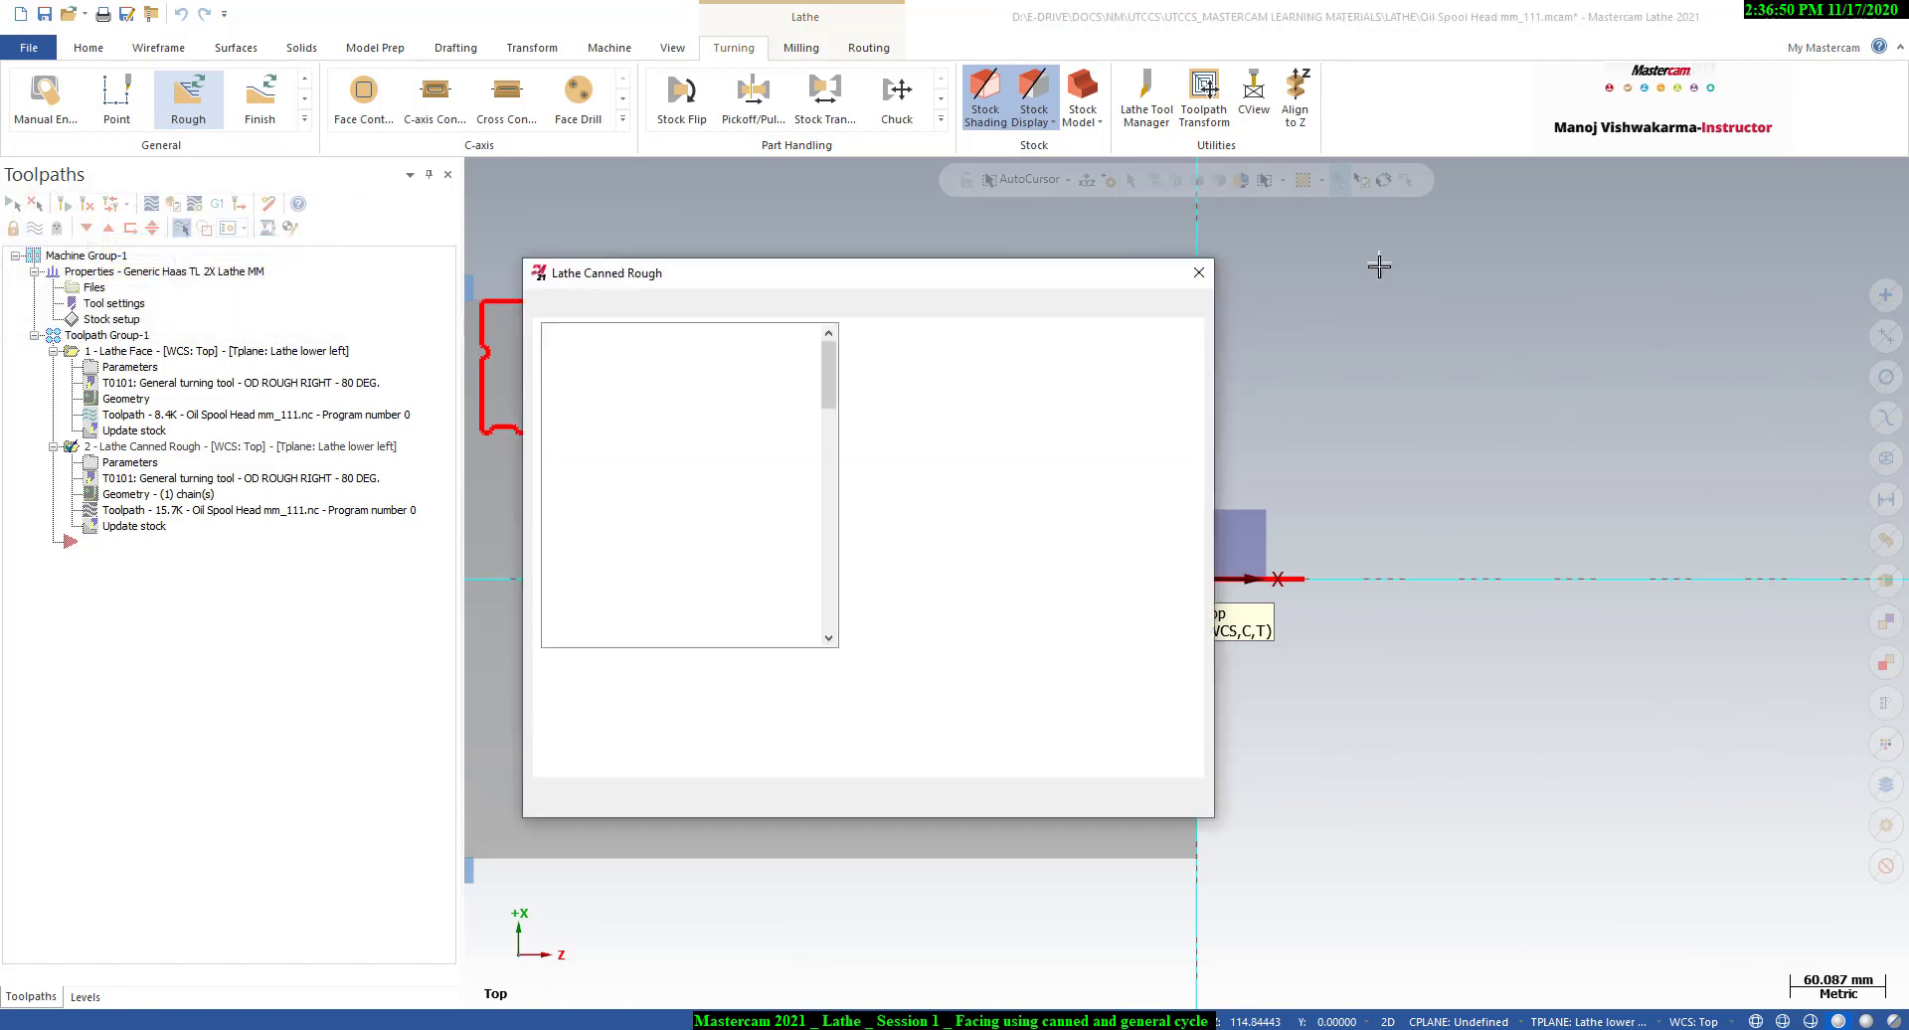
{"action": "left_click", "coordinate": [192, 316]}
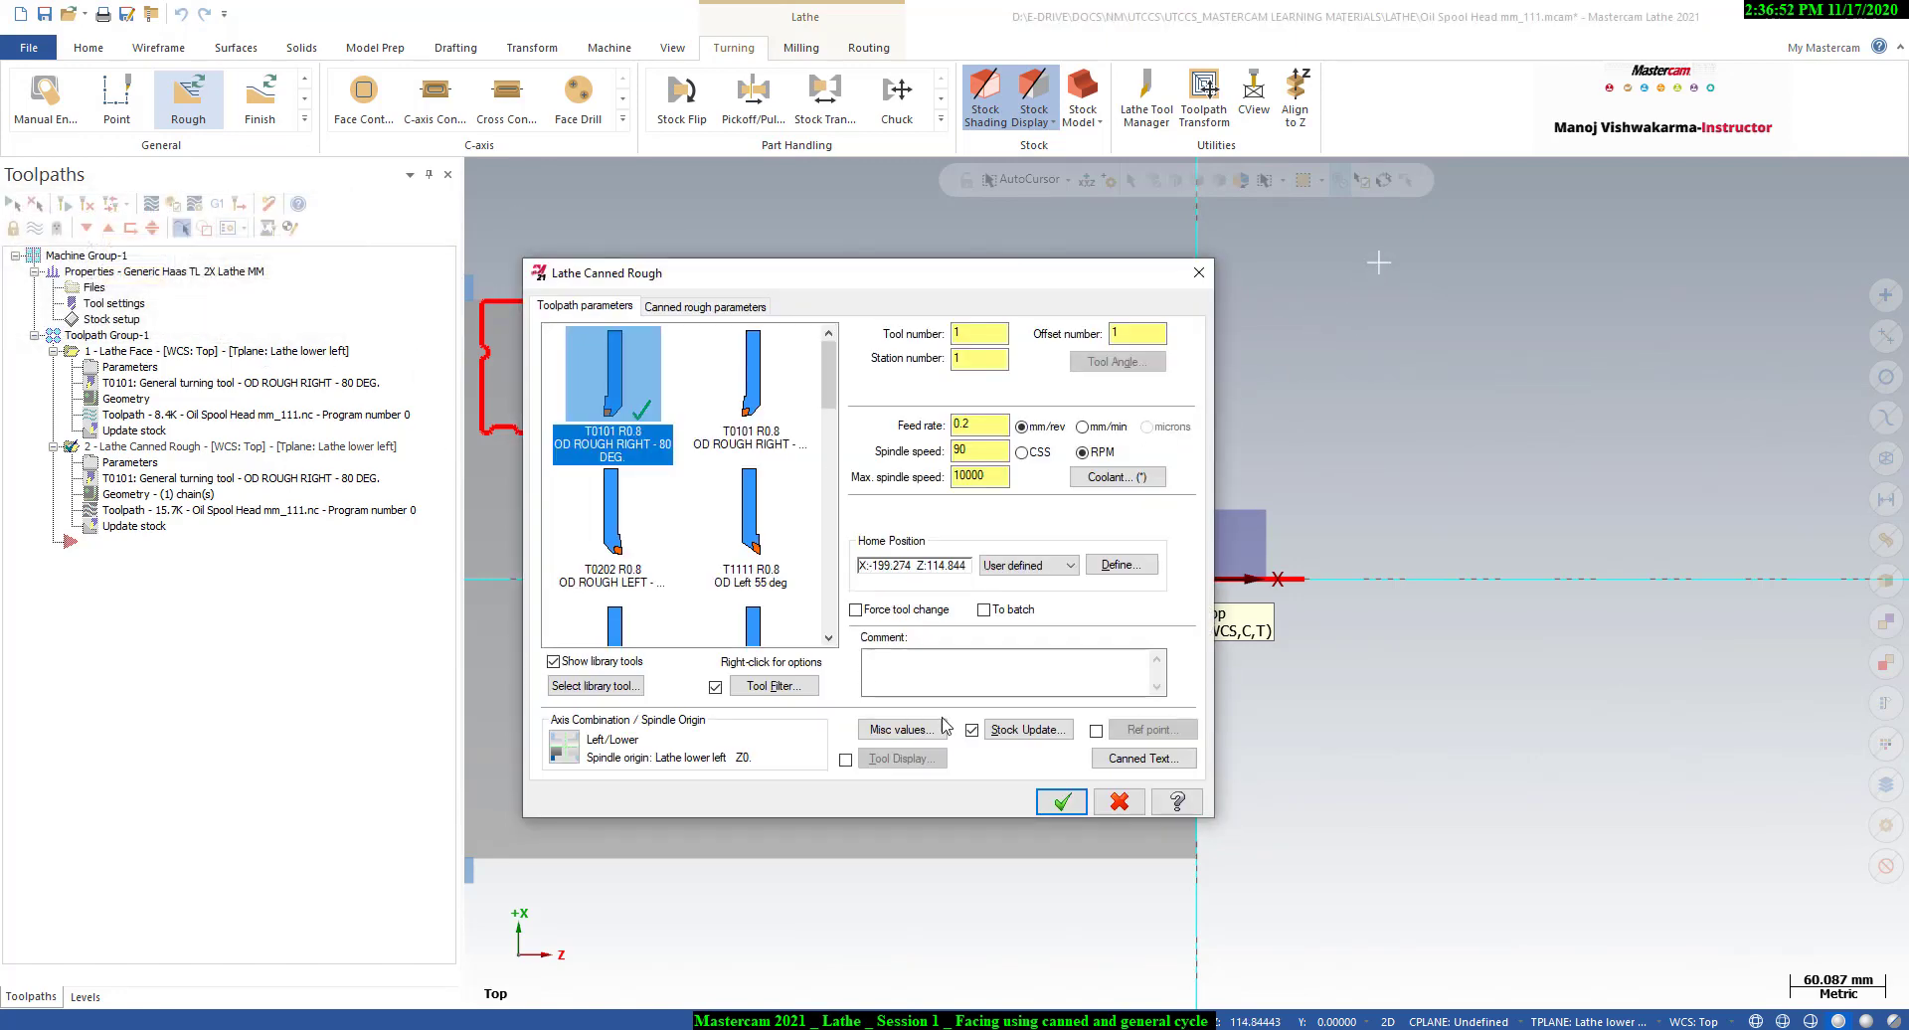
{"action": "left_click", "coordinate": [1062, 801]}
{"action": "left_click", "coordinate": [65, 205]}
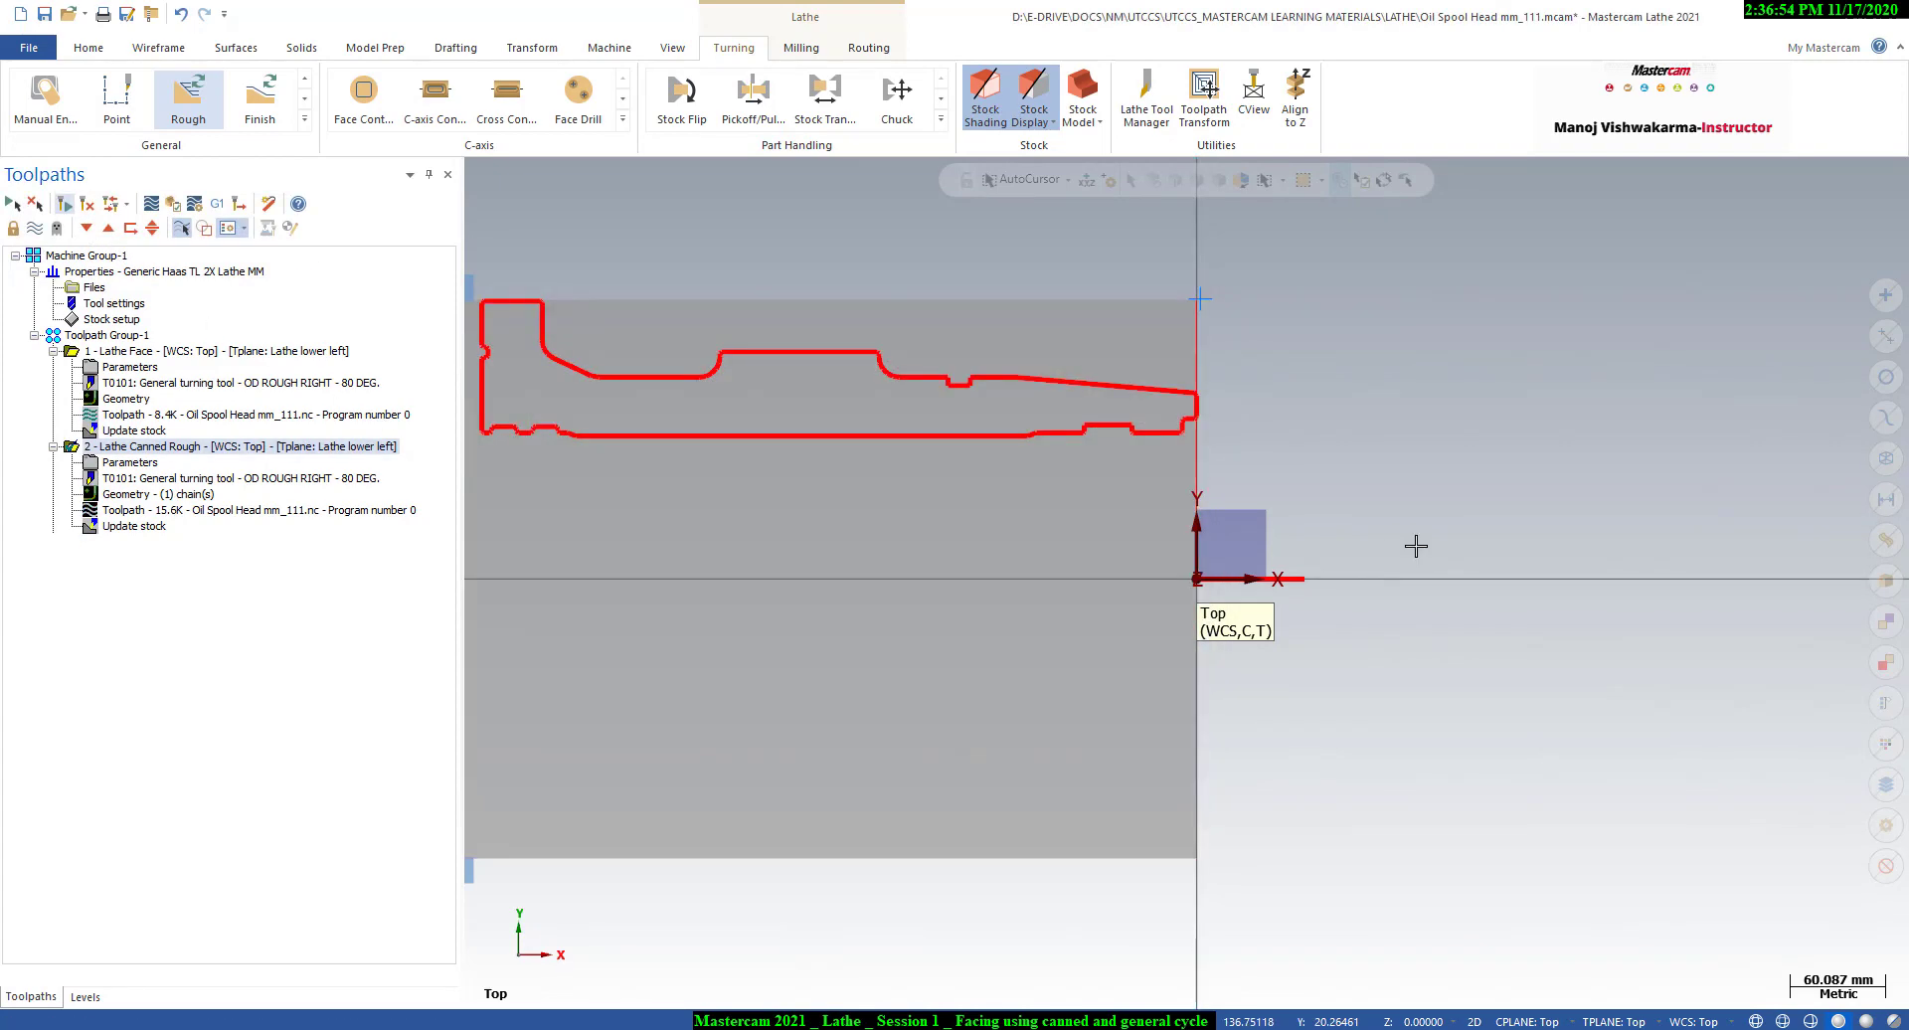
- Play the backplot of the regenerated Lathe Canned Rough toolpath and close it
{"action": "left_click", "coordinate": [163, 202]}
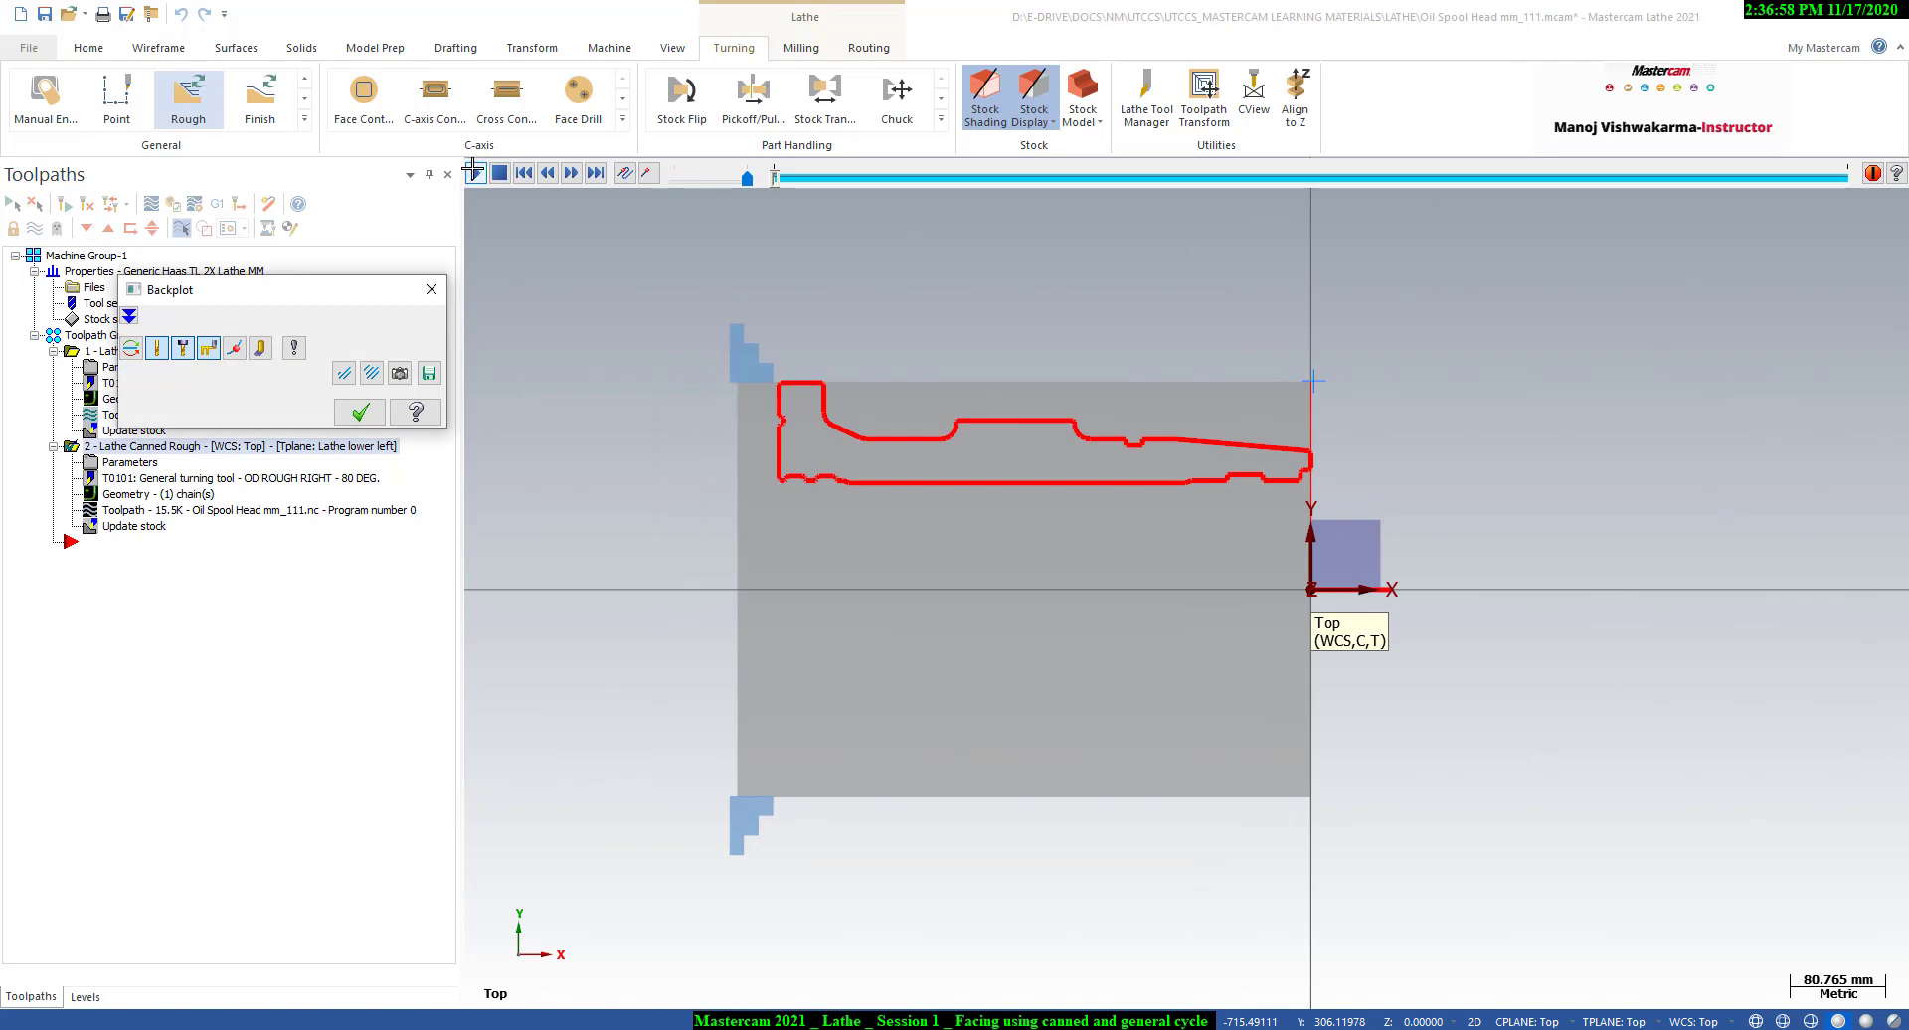
{"action": "left_click", "coordinate": [474, 172]}
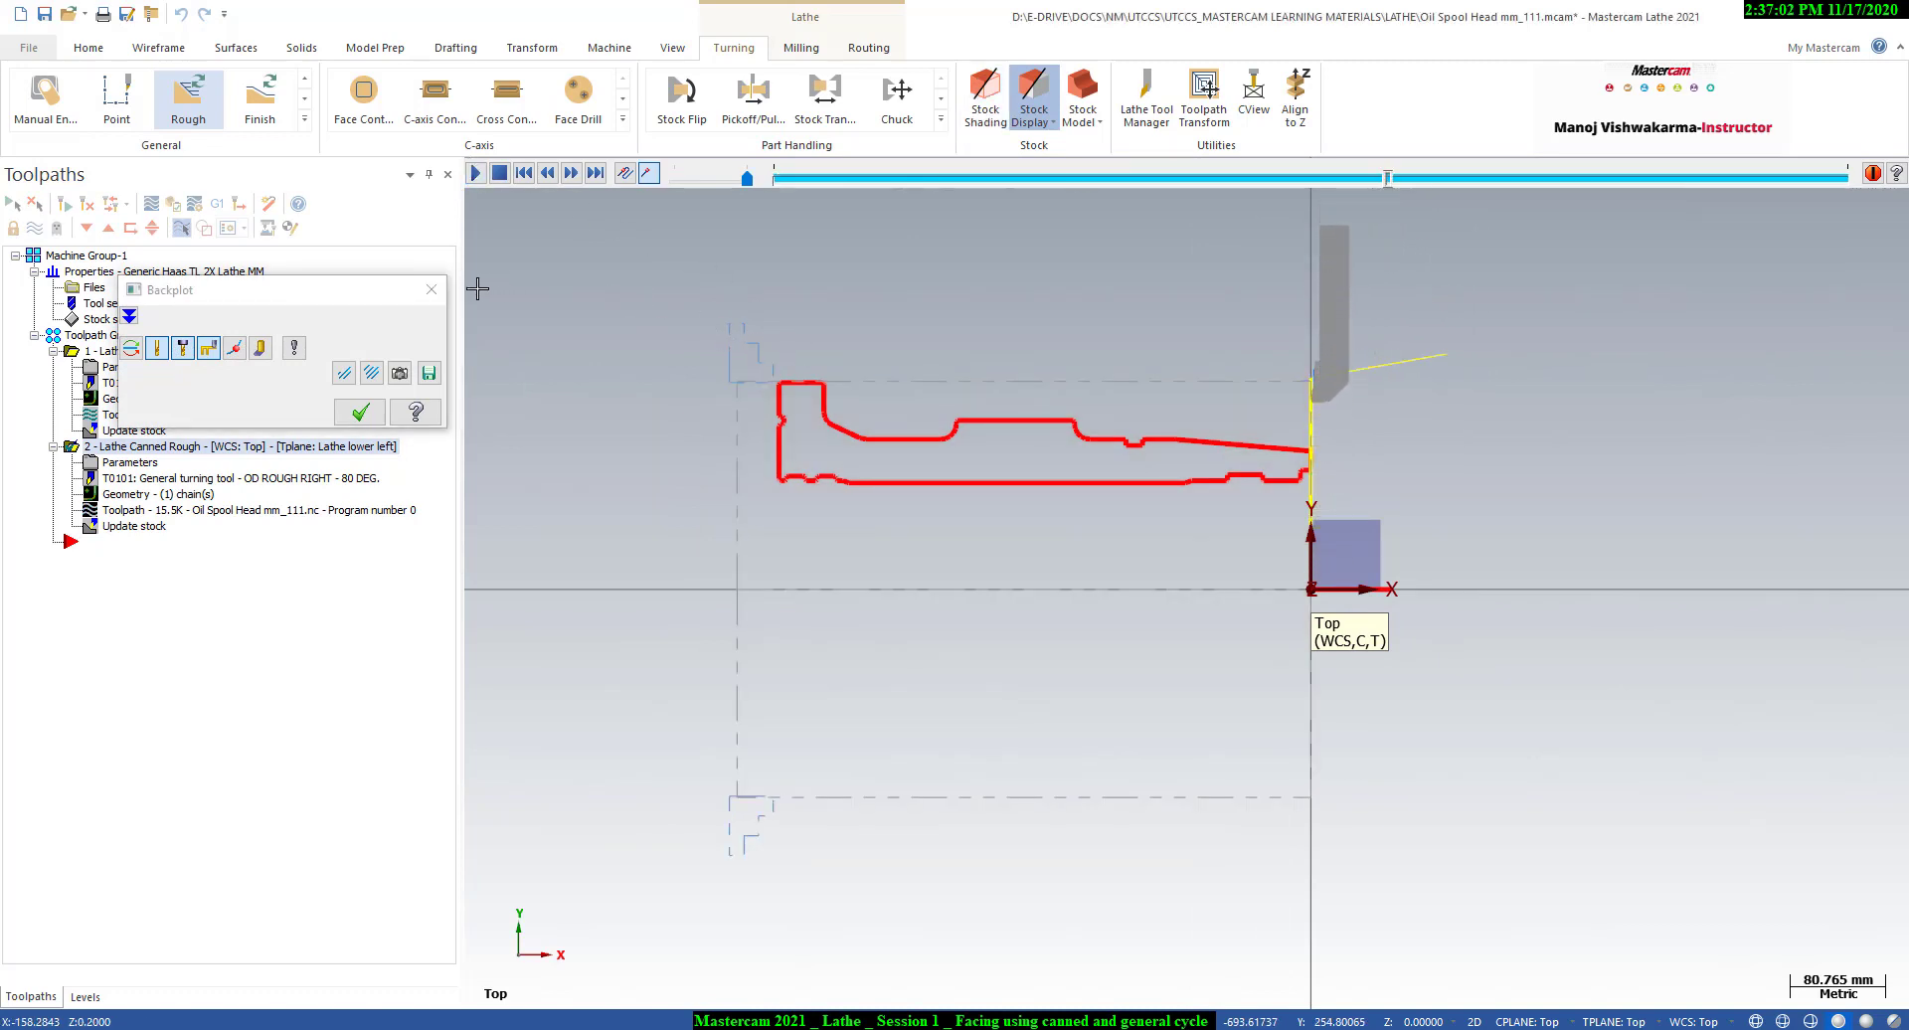
{"action": "key", "text": "Escape"}
- Lengthen the vertical face line by 1.6 mm past the origin using Modify Length
{"action": "scroll", "coordinate": [1352, 439], "scroll_direction": "up", "scroll_amount": 3}
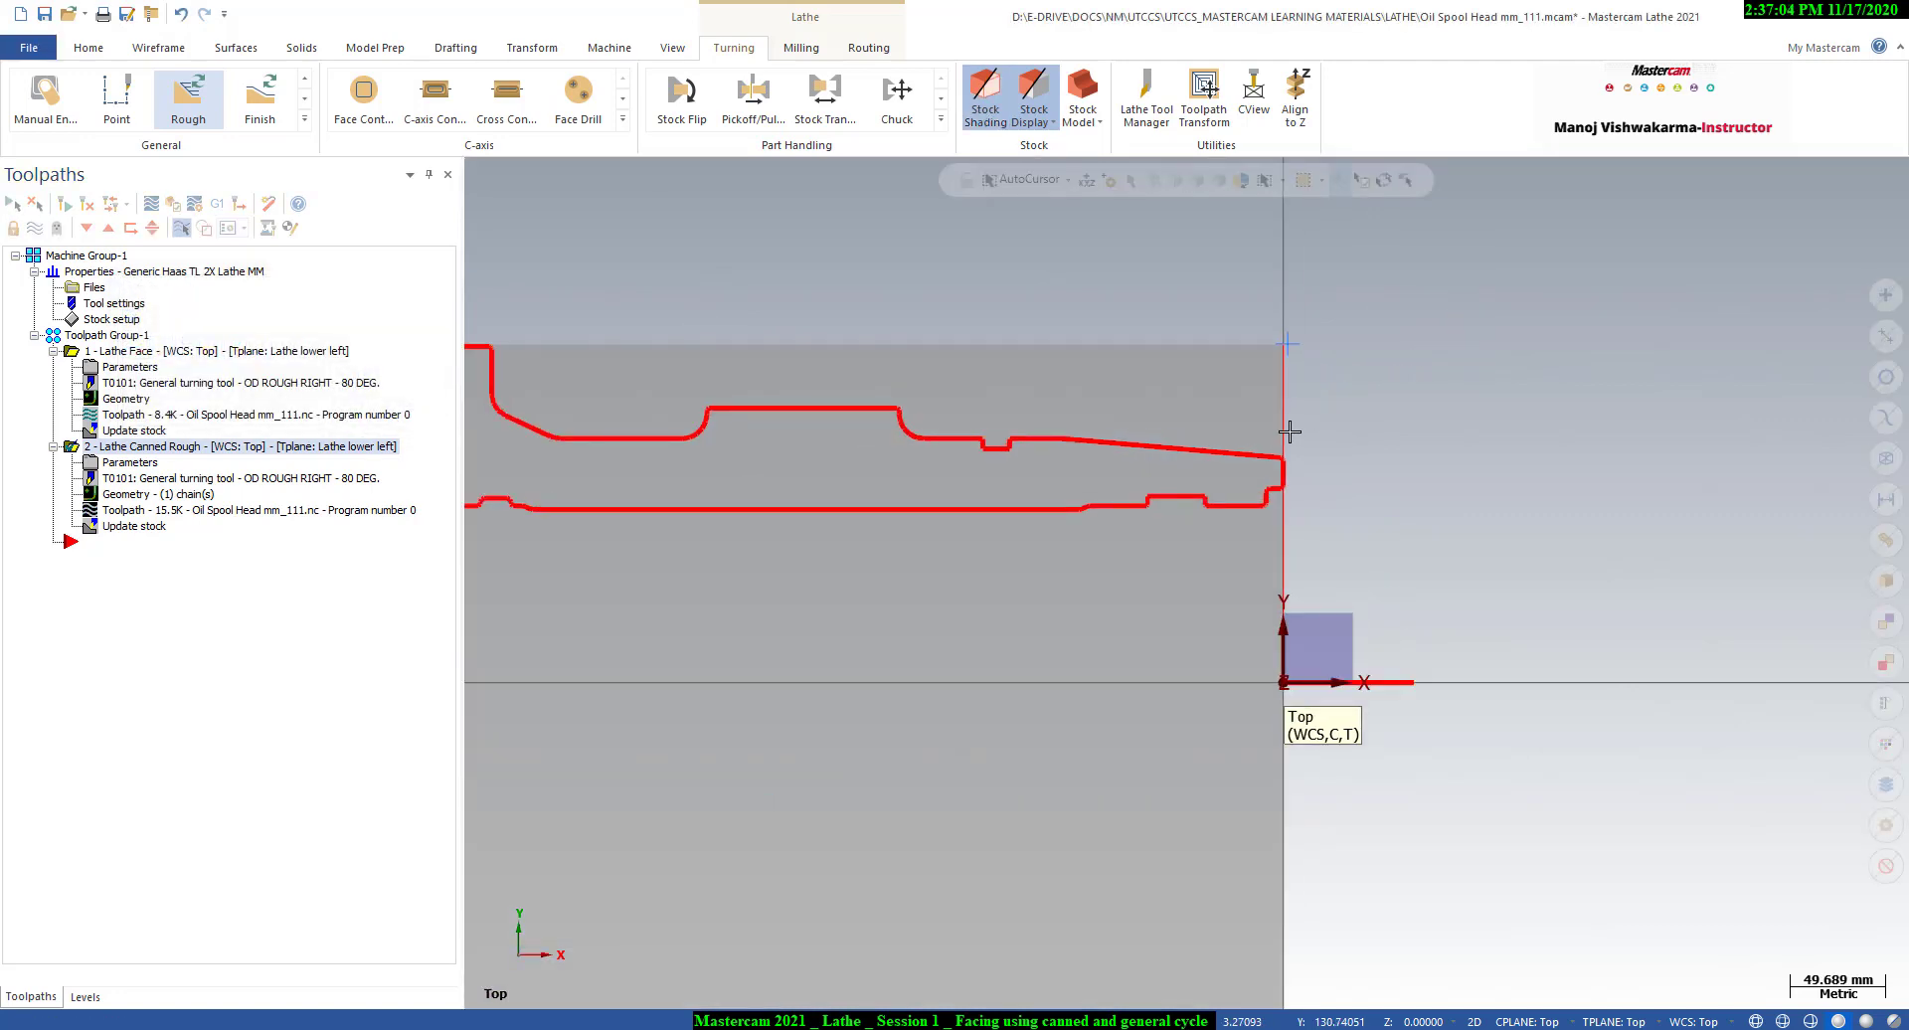
{"action": "scroll", "coordinate": [1289, 431], "scroll_direction": "up", "scroll_amount": 5}
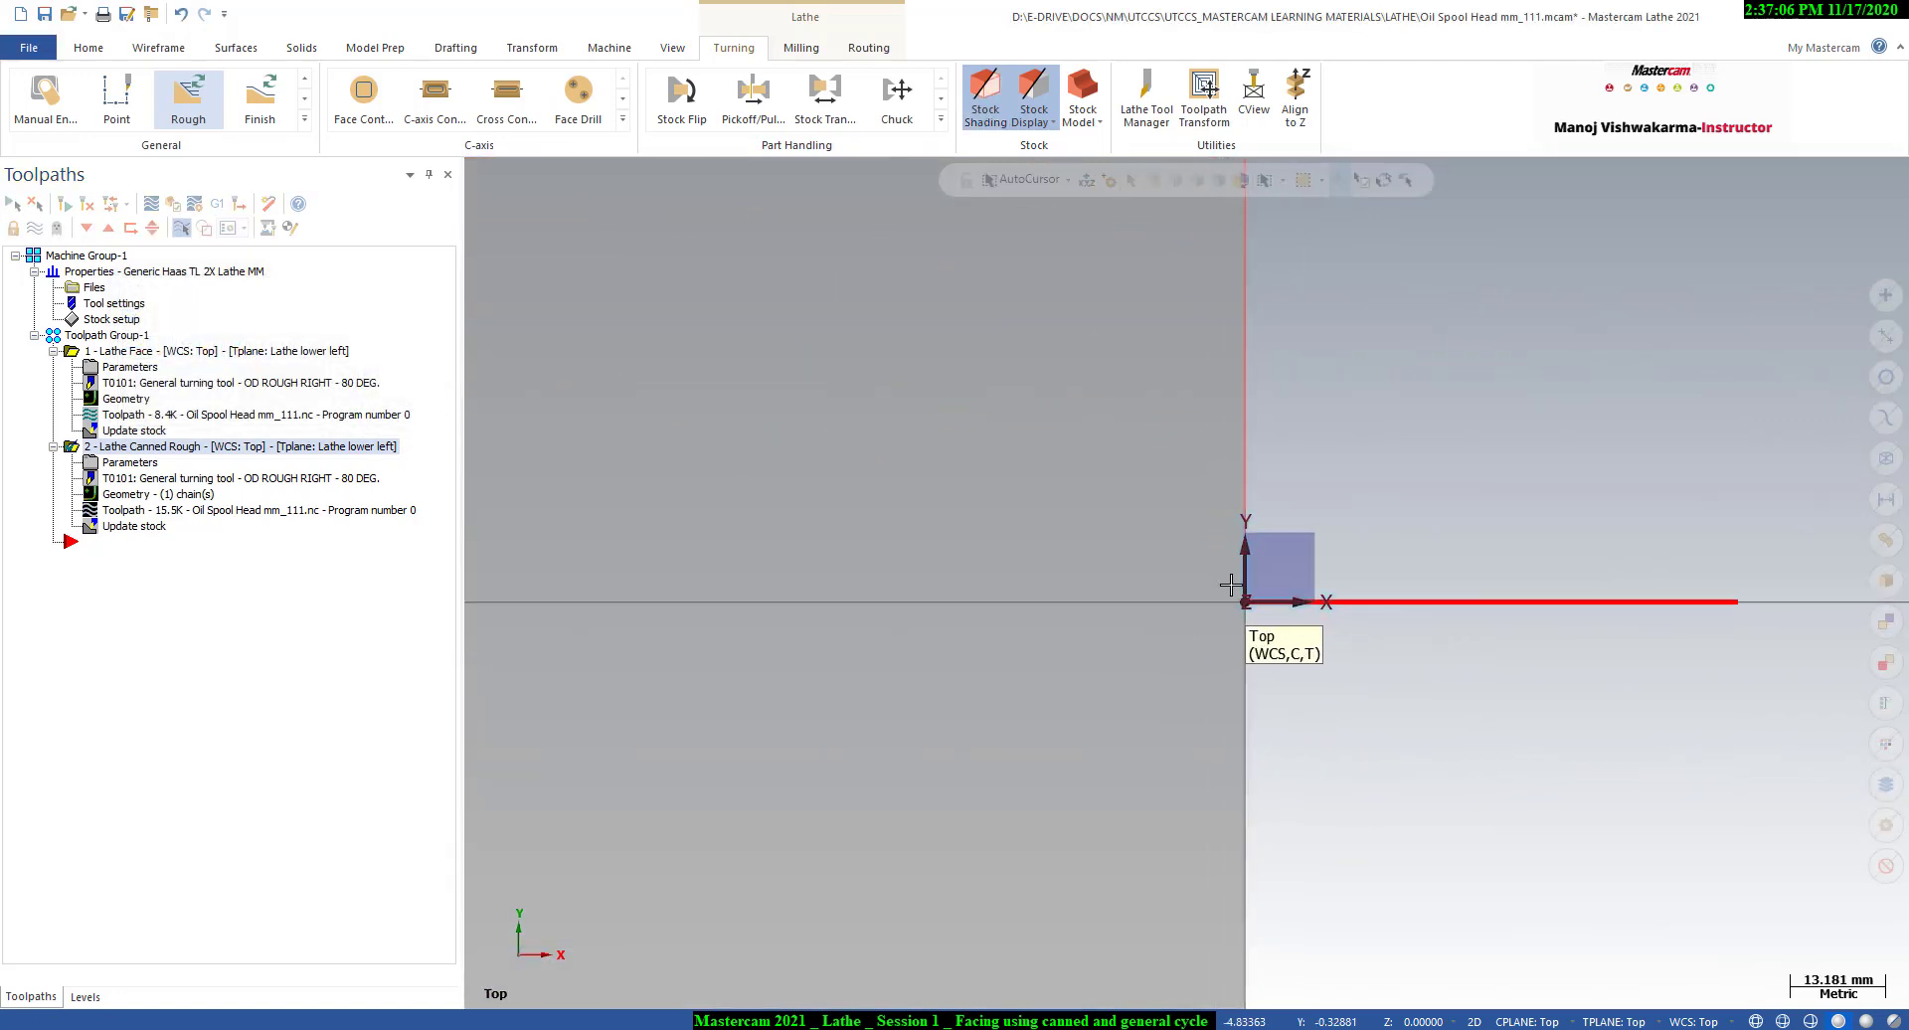
{"action": "scroll", "coordinate": [1233, 589], "scroll_direction": "up", "scroll_amount": 4}
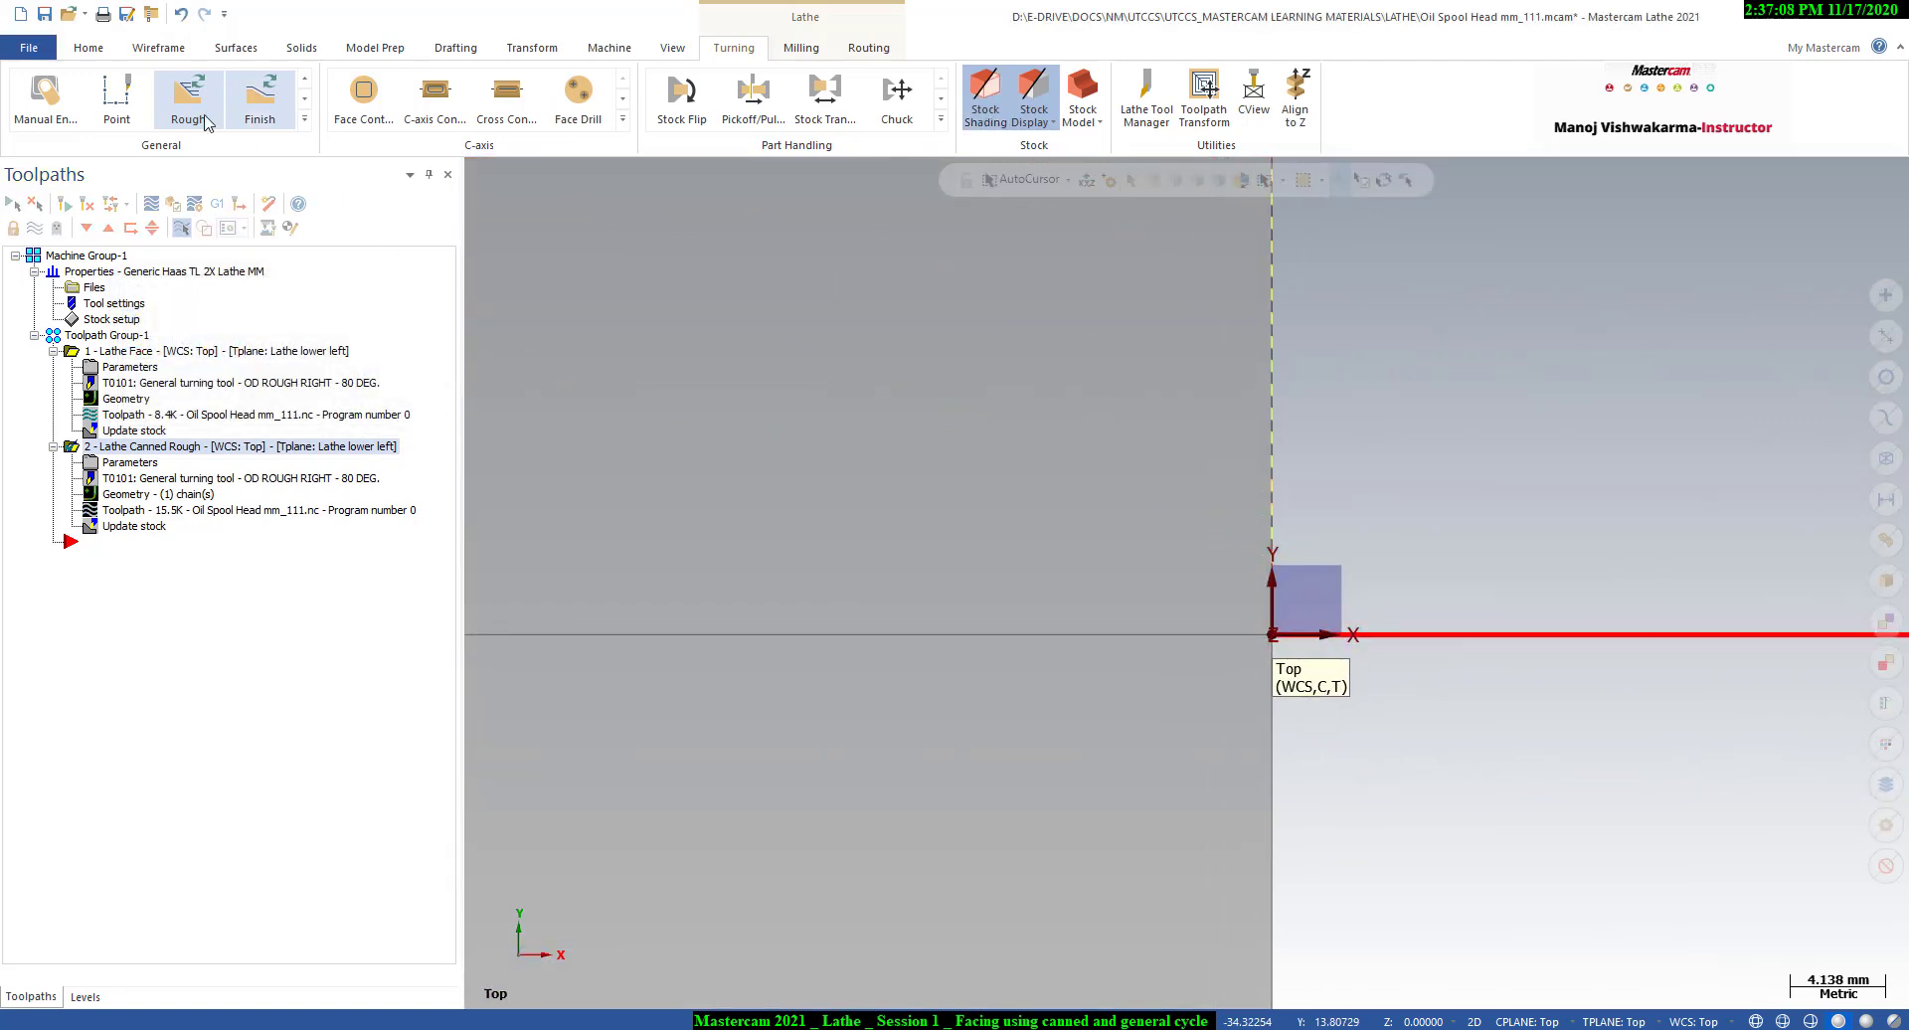
{"action": "left_click", "coordinate": [88, 48]}
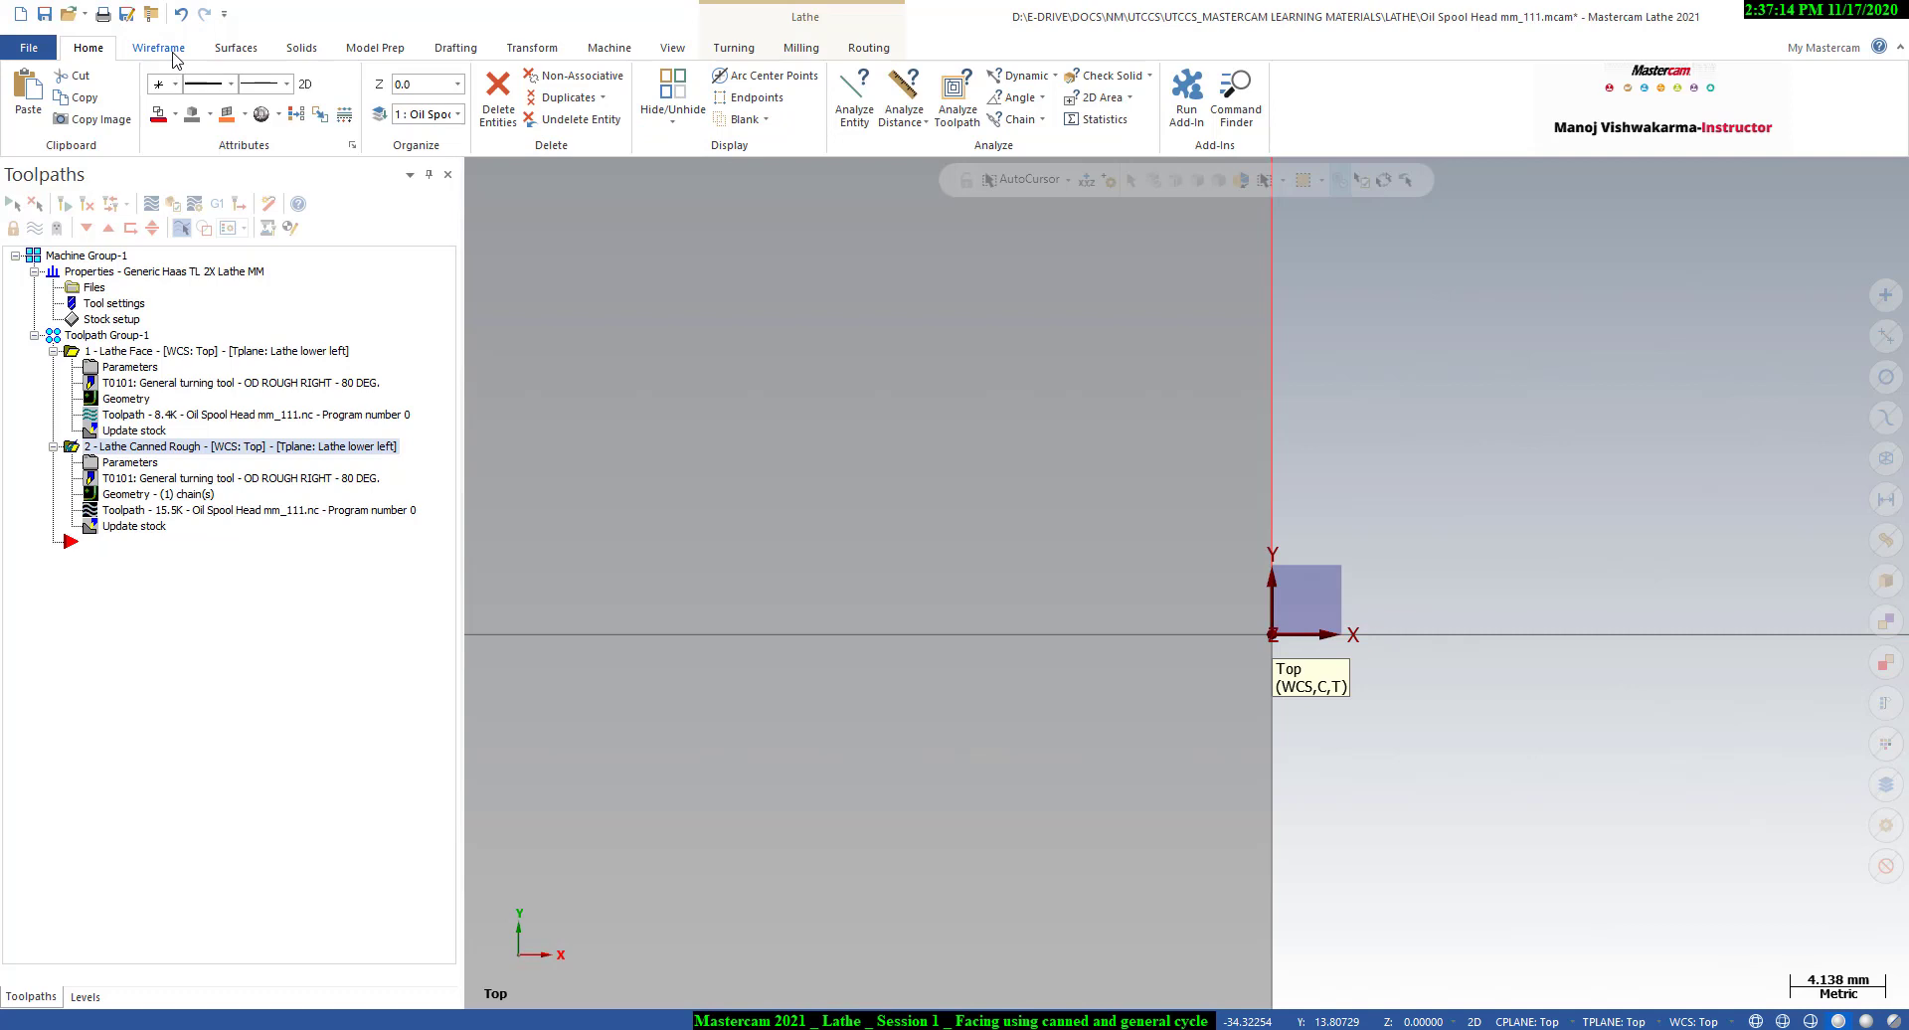
{"action": "left_click", "coordinate": [159, 48]}
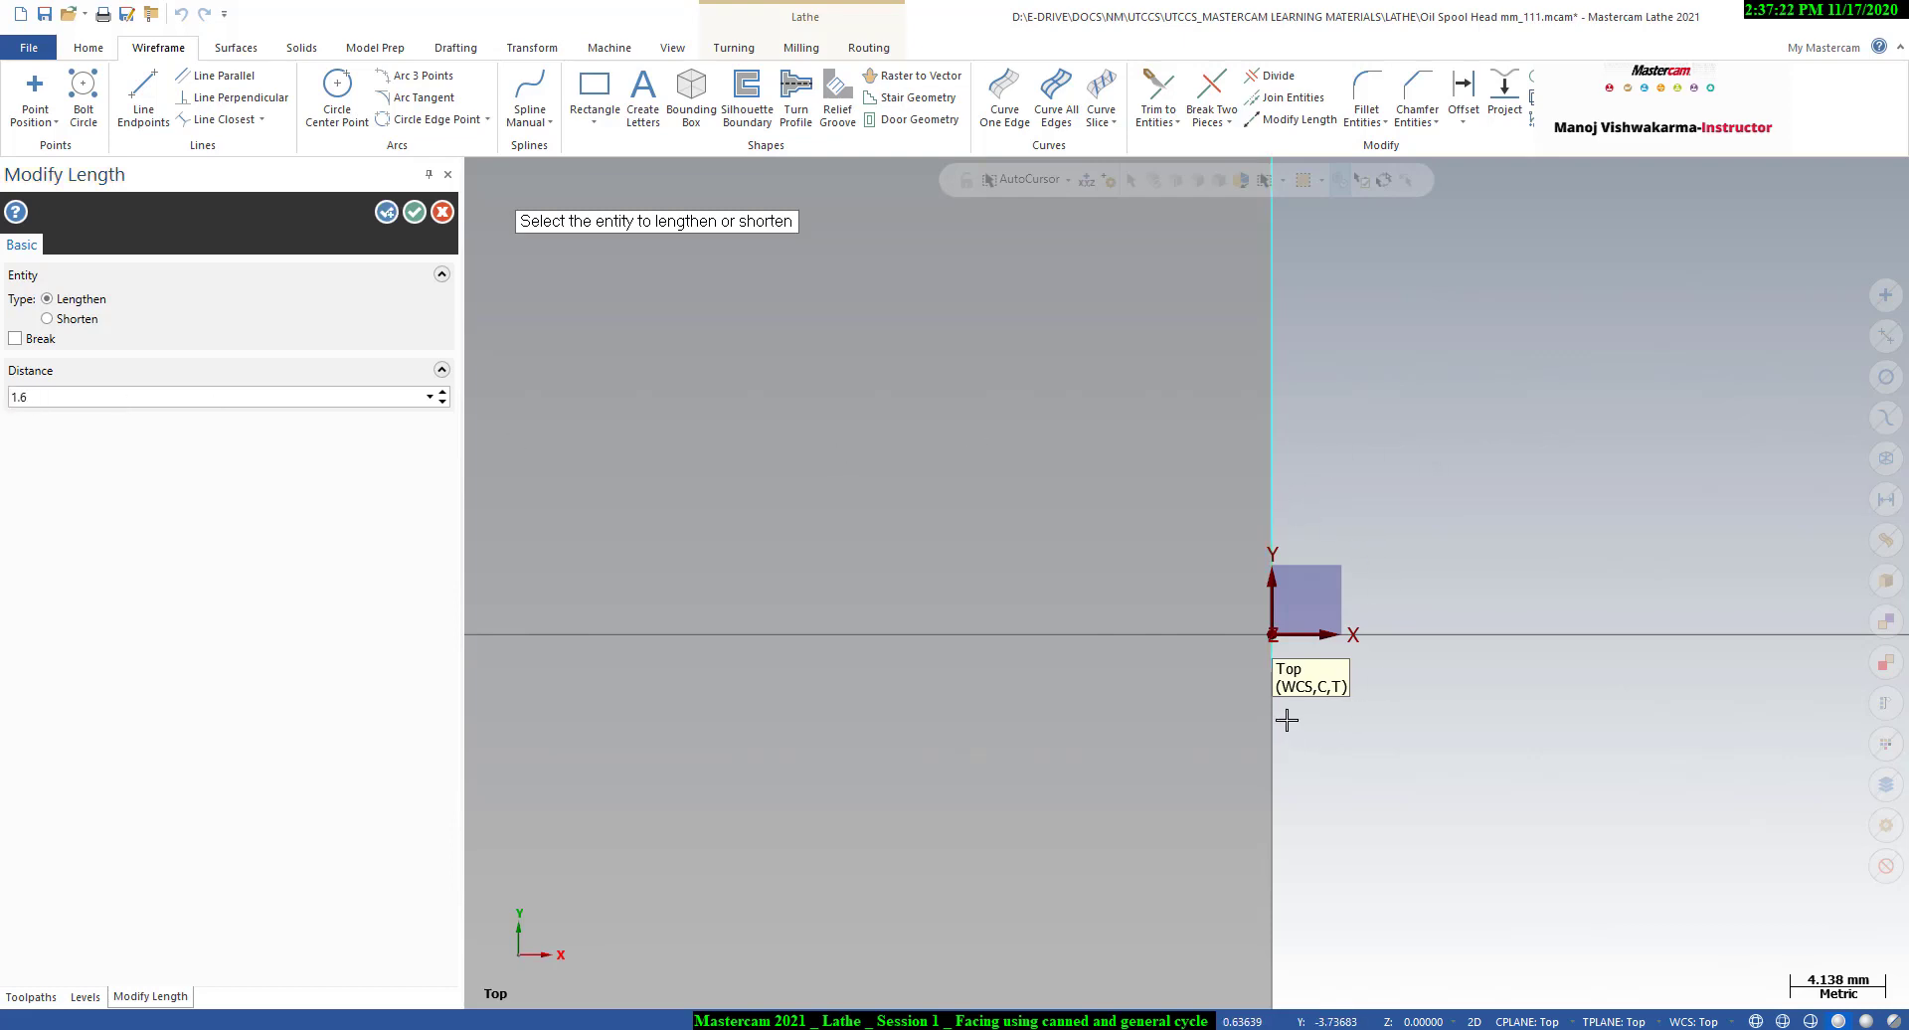
{"action": "key", "text": "Escape"}
- Draw a short horizontal line from the vertical line's inner end outward, away from the stock face
{"action": "left_click", "coordinate": [143, 94]}
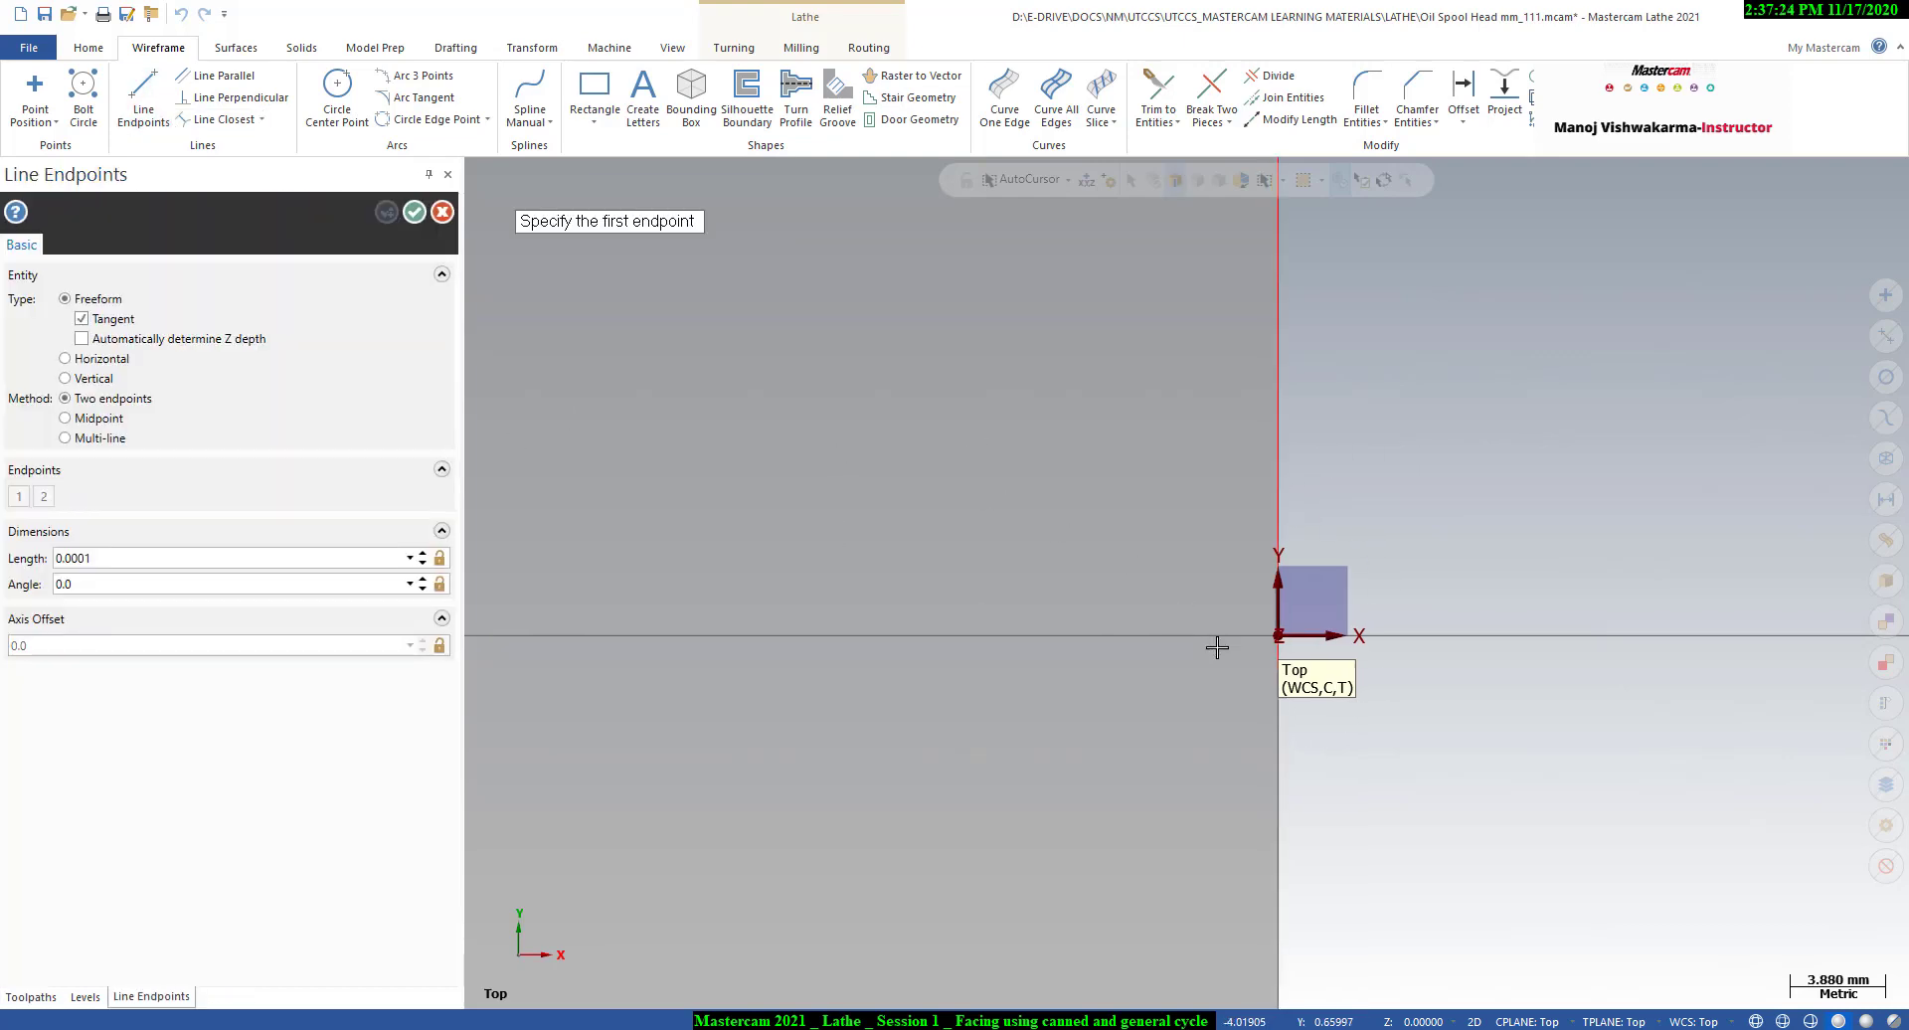
{"action": "left_click", "coordinate": [1285, 679]}
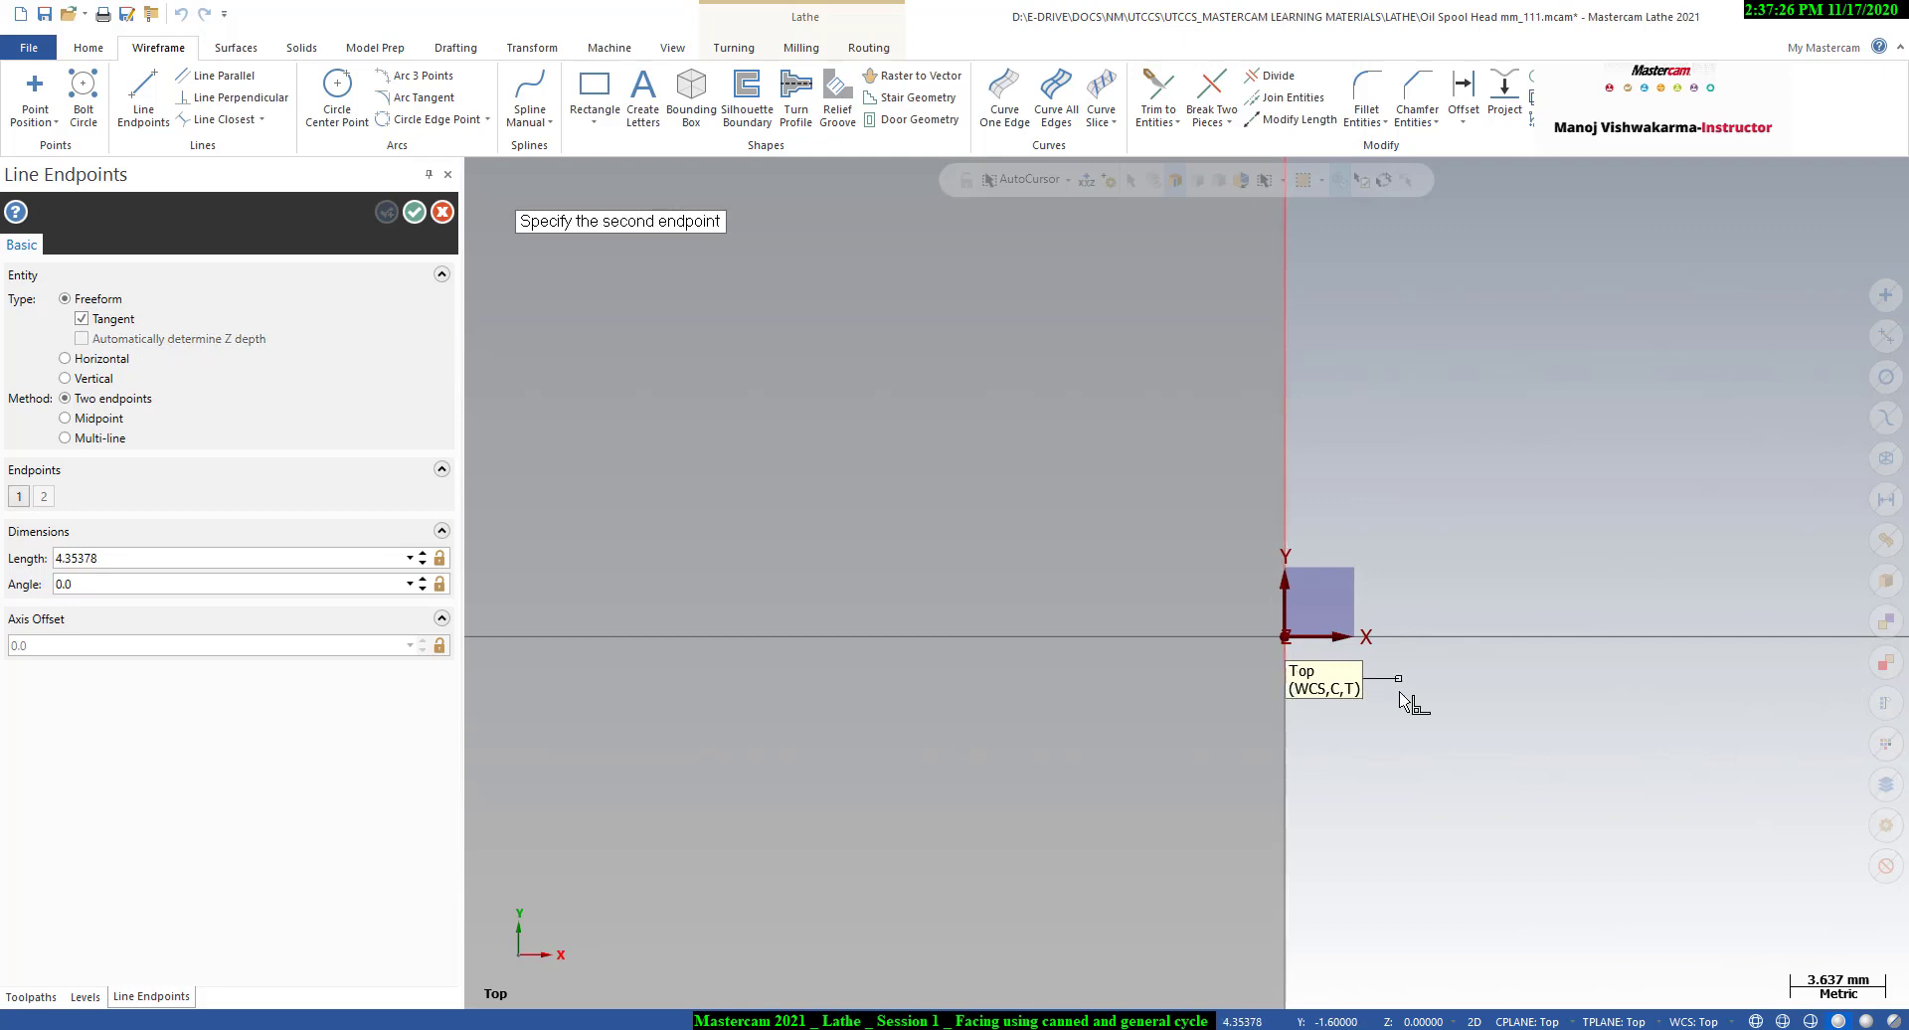
{"action": "left_click", "coordinate": [1400, 693]}
{"action": "scroll", "coordinate": [1215, 723], "scroll_direction": "up", "scroll_amount": 2}
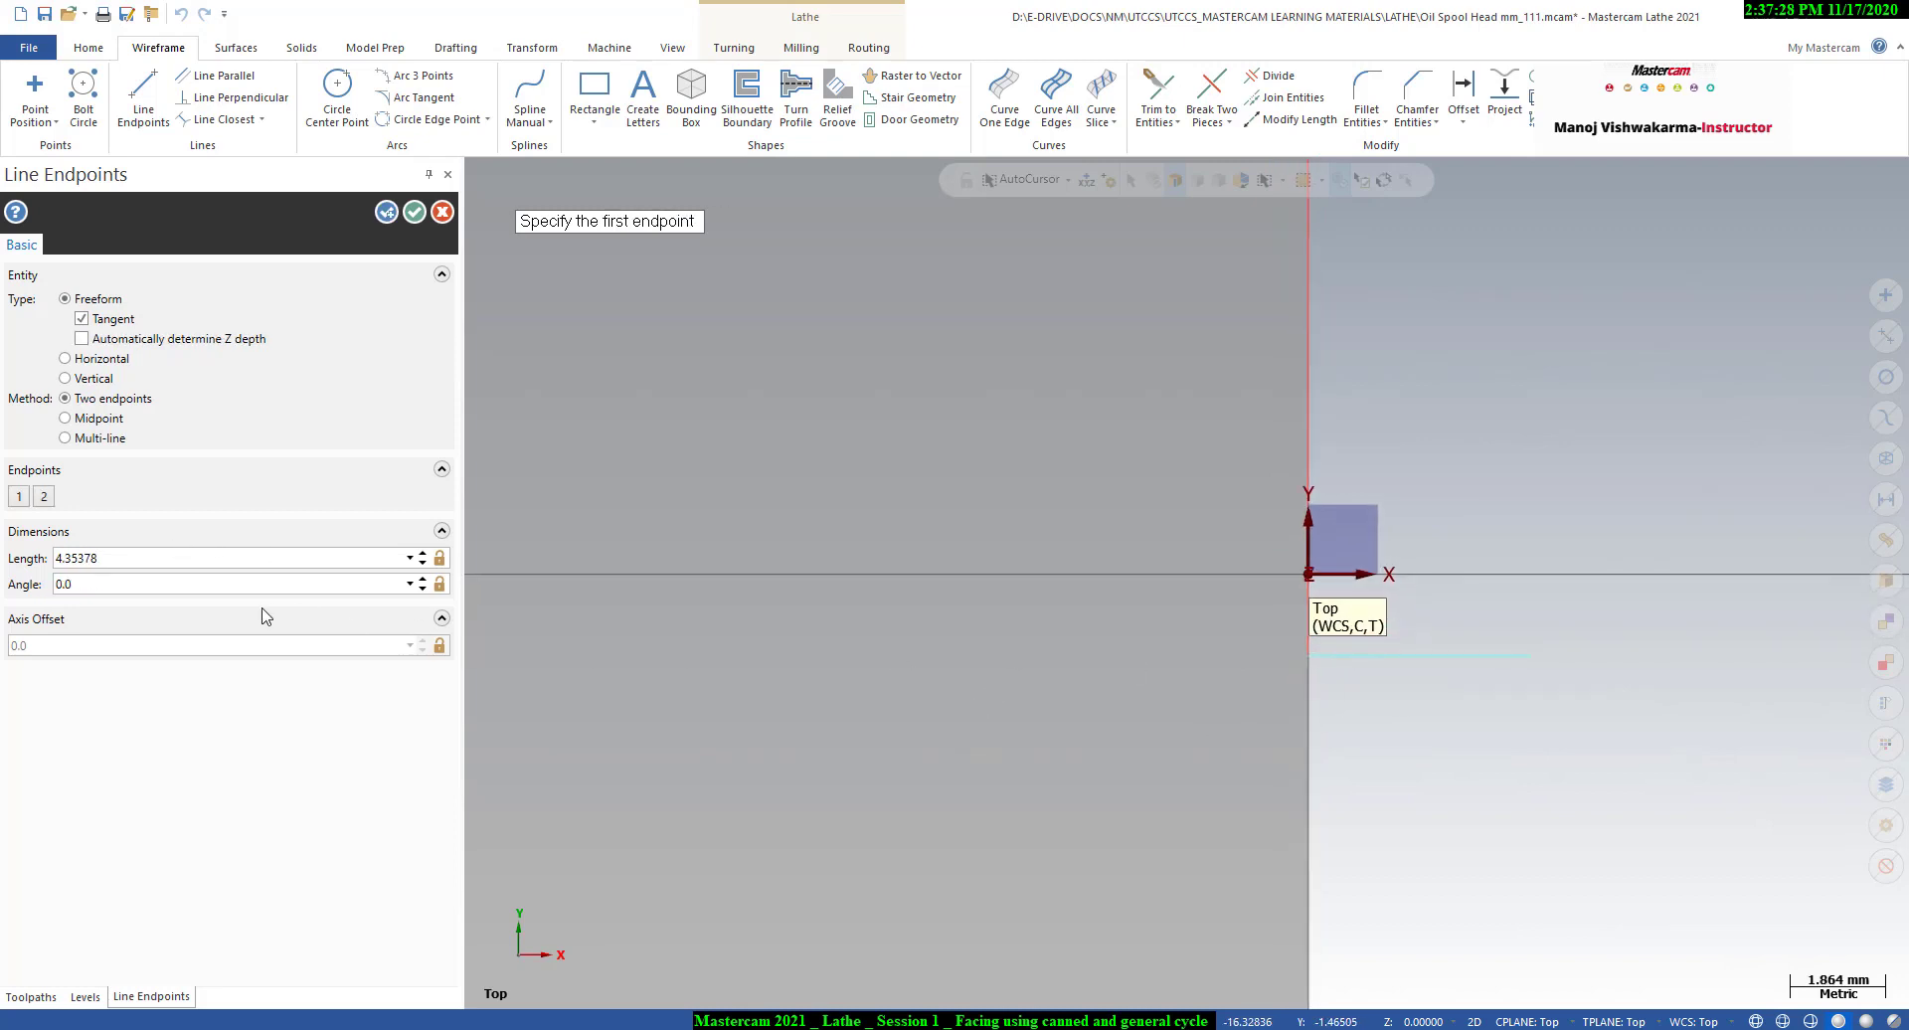
{"action": "left_click", "coordinate": [179, 558]}
{"action": "type", "text": "1"}
{"action": "left_click", "coordinate": [415, 213]}
{"action": "scroll", "coordinate": [1317, 716], "scroll_direction": "down", "scroll_amount": 2}
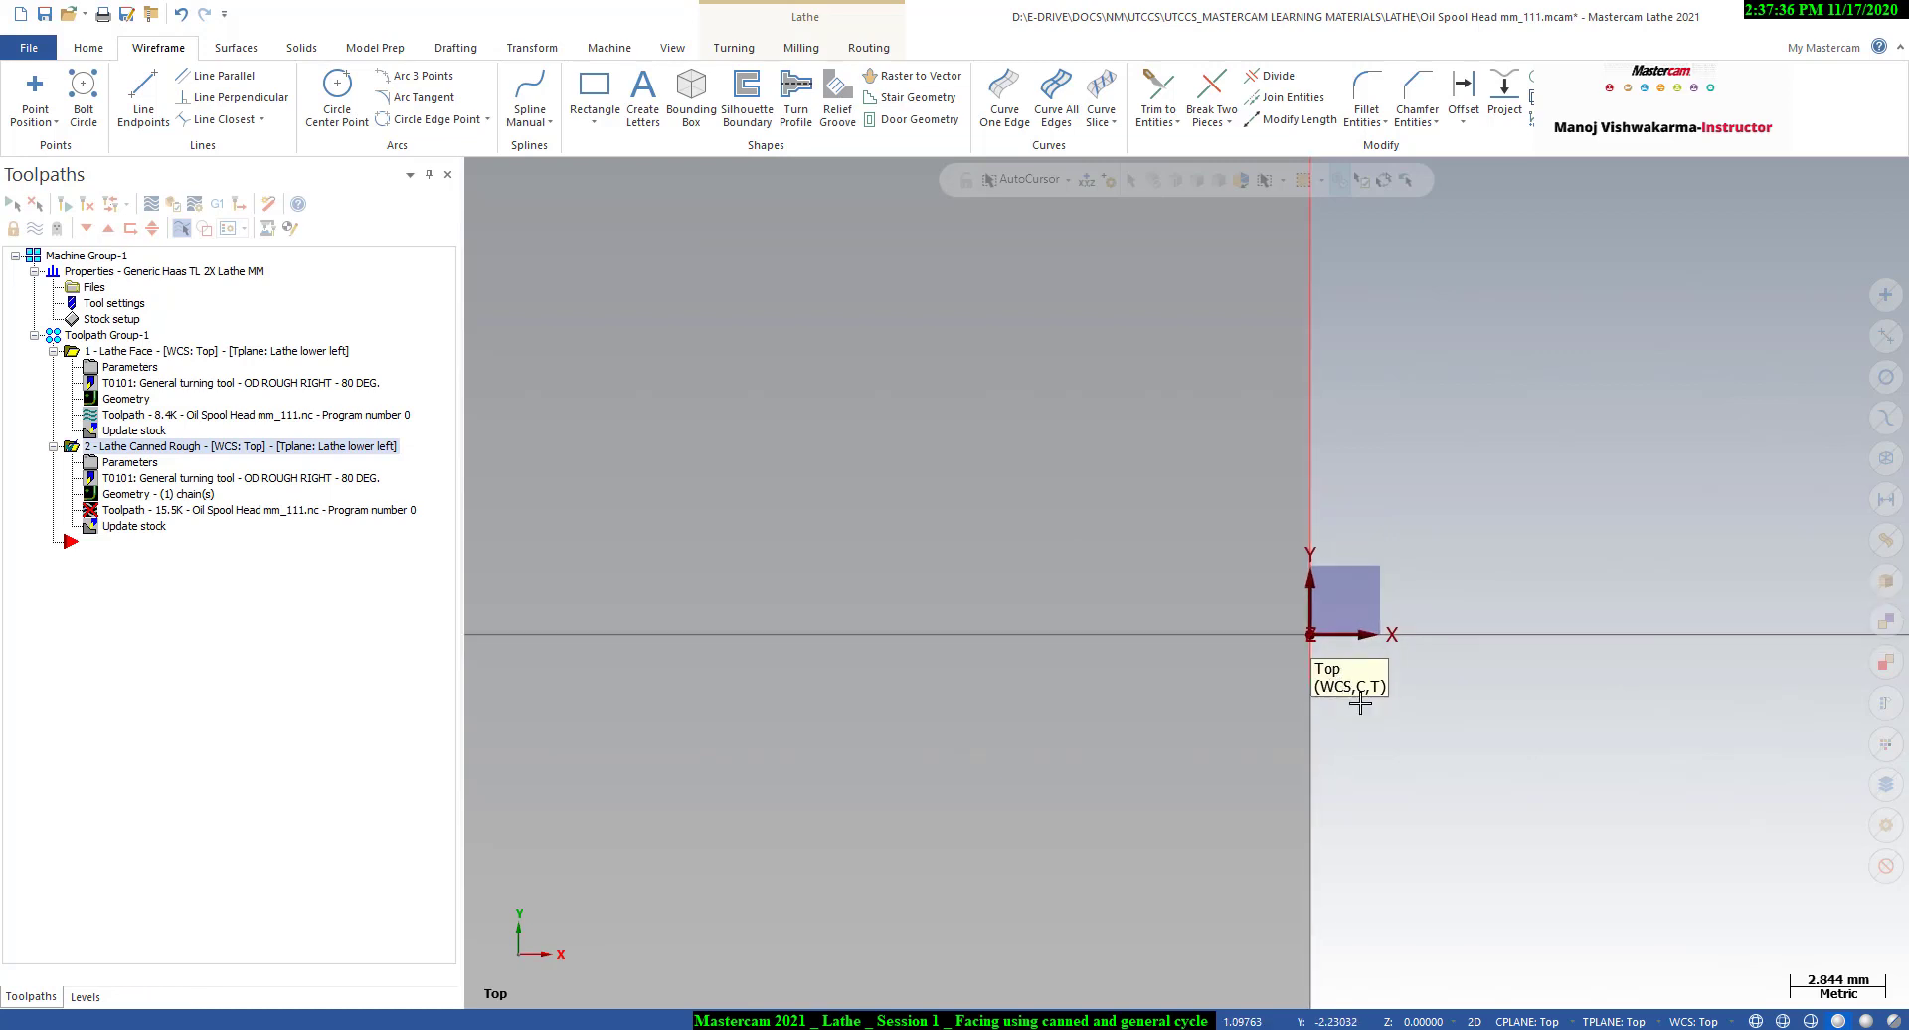
{"action": "scroll", "coordinate": [1360, 702], "scroll_direction": "up", "scroll_amount": 2}
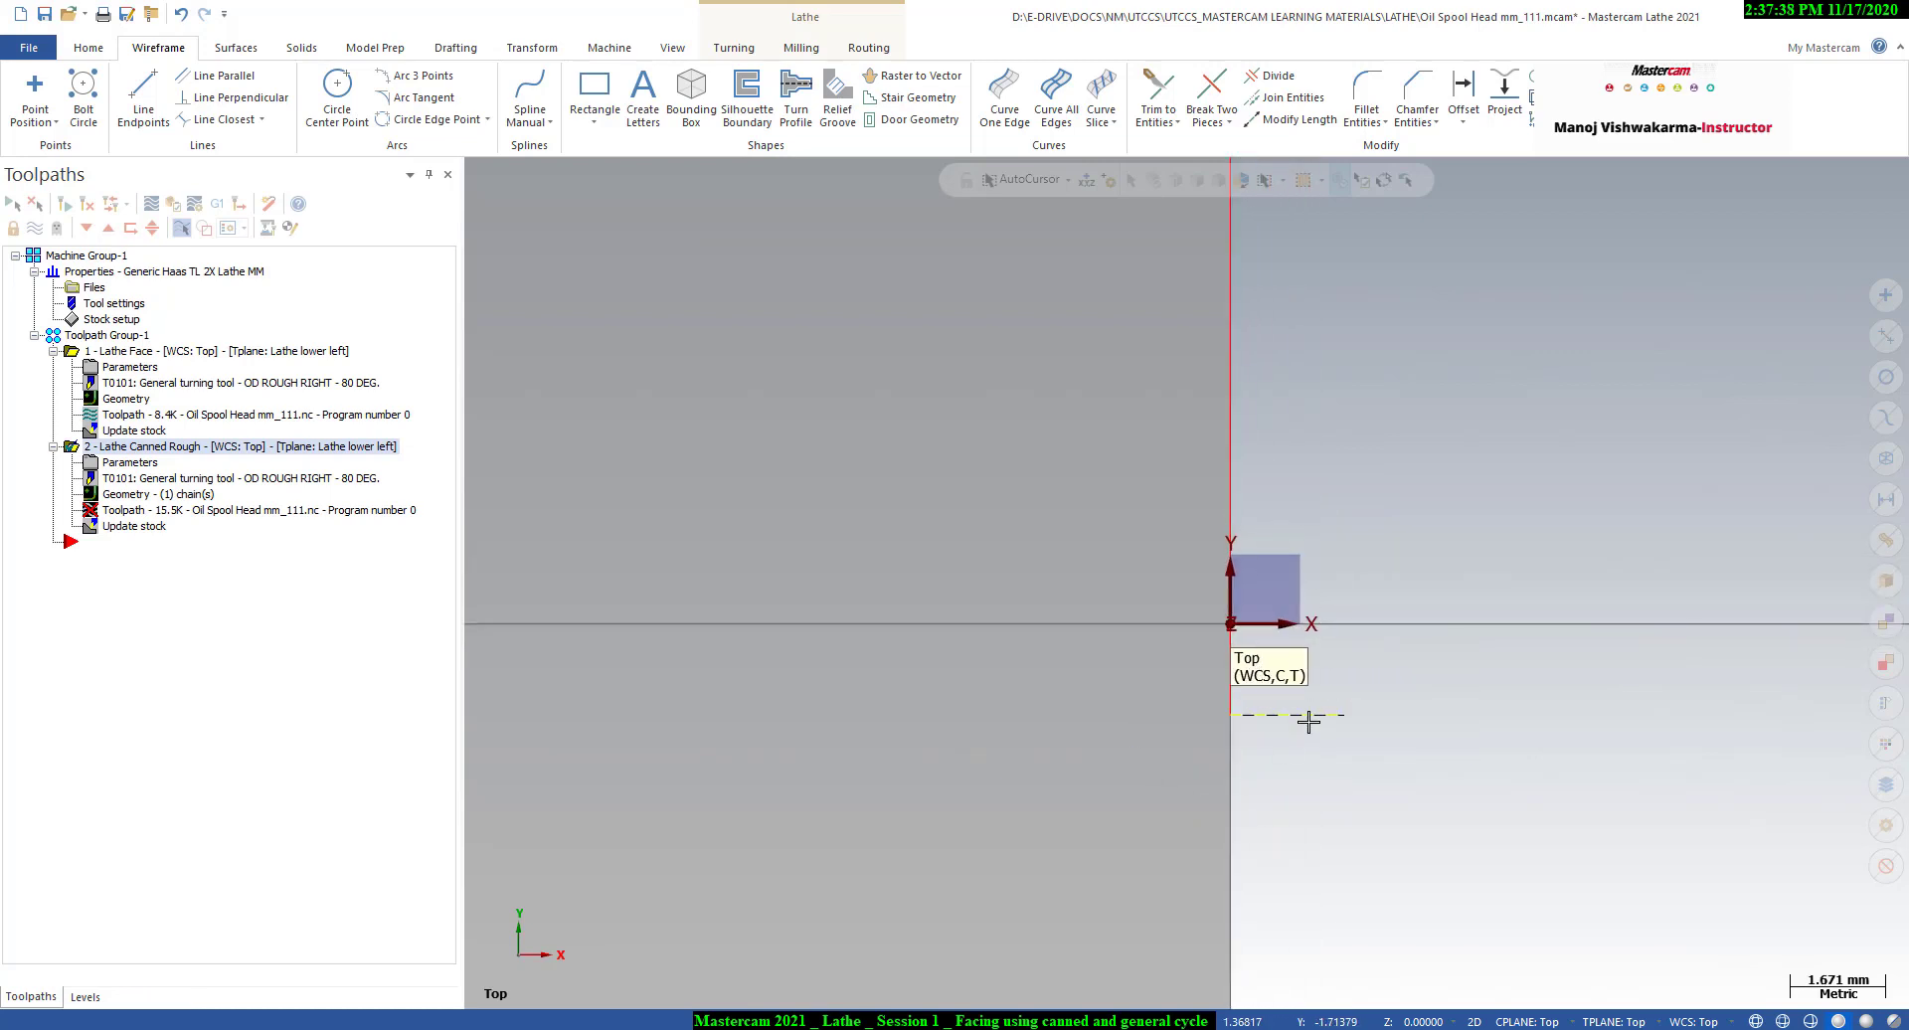
{"action": "scroll", "coordinate": [1326, 801], "scroll_direction": "down", "scroll_amount": 1}
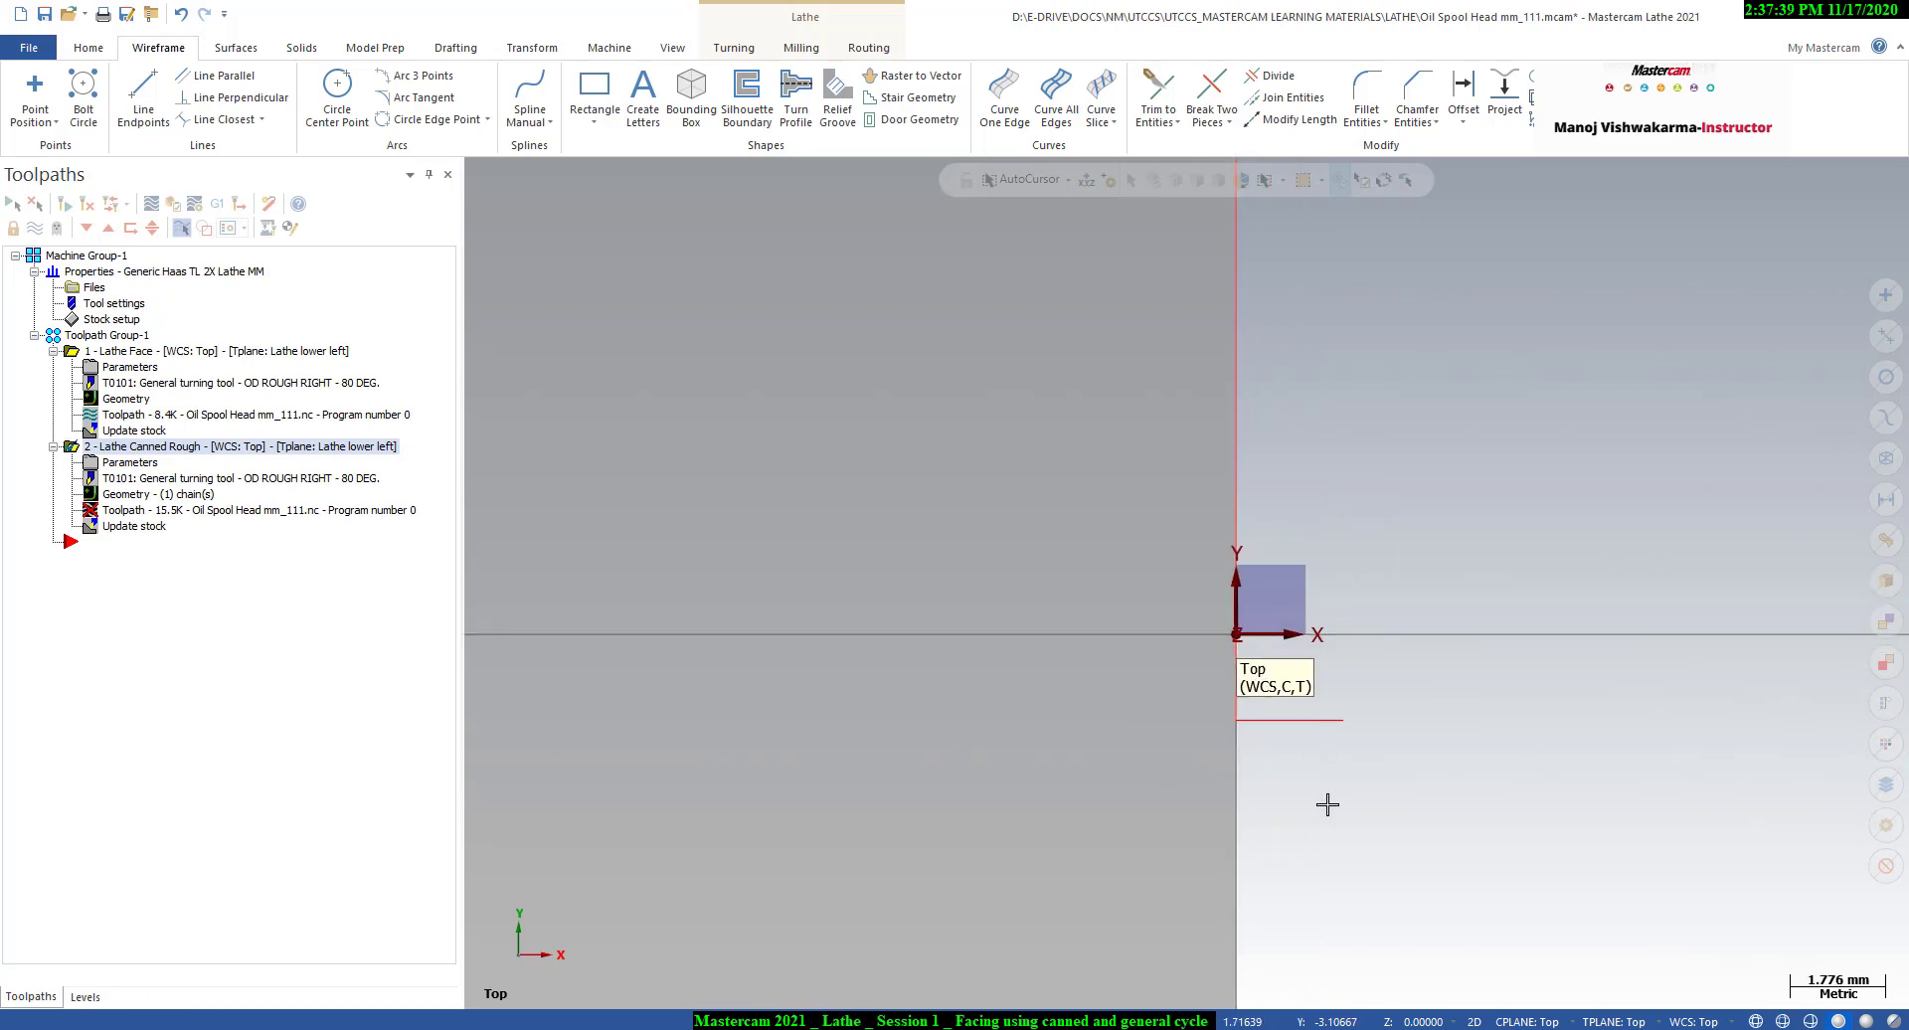
- Start rechaining all contour geometry of the Lathe Canned Rough operation
{"action": "left_click", "coordinate": [137, 496]}
{"action": "right_click", "coordinate": [114, 326]}
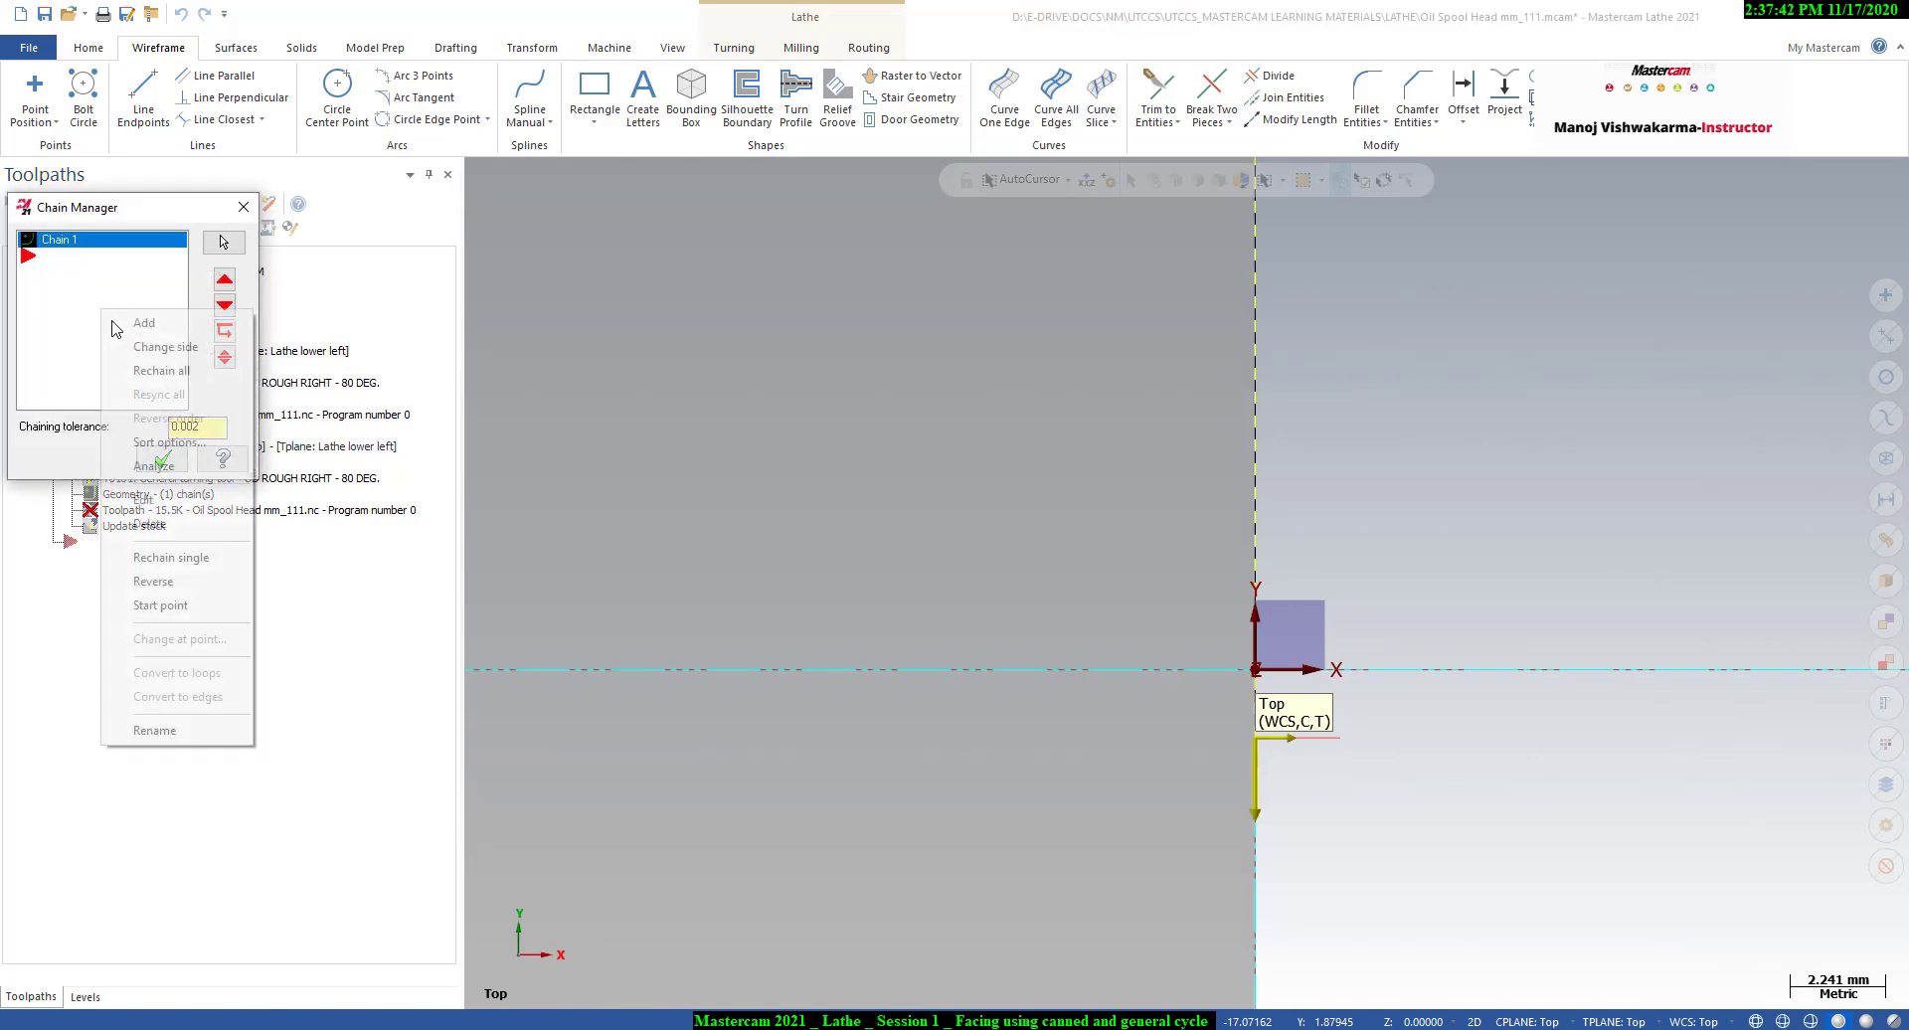
{"action": "left_click", "coordinate": [159, 370]}
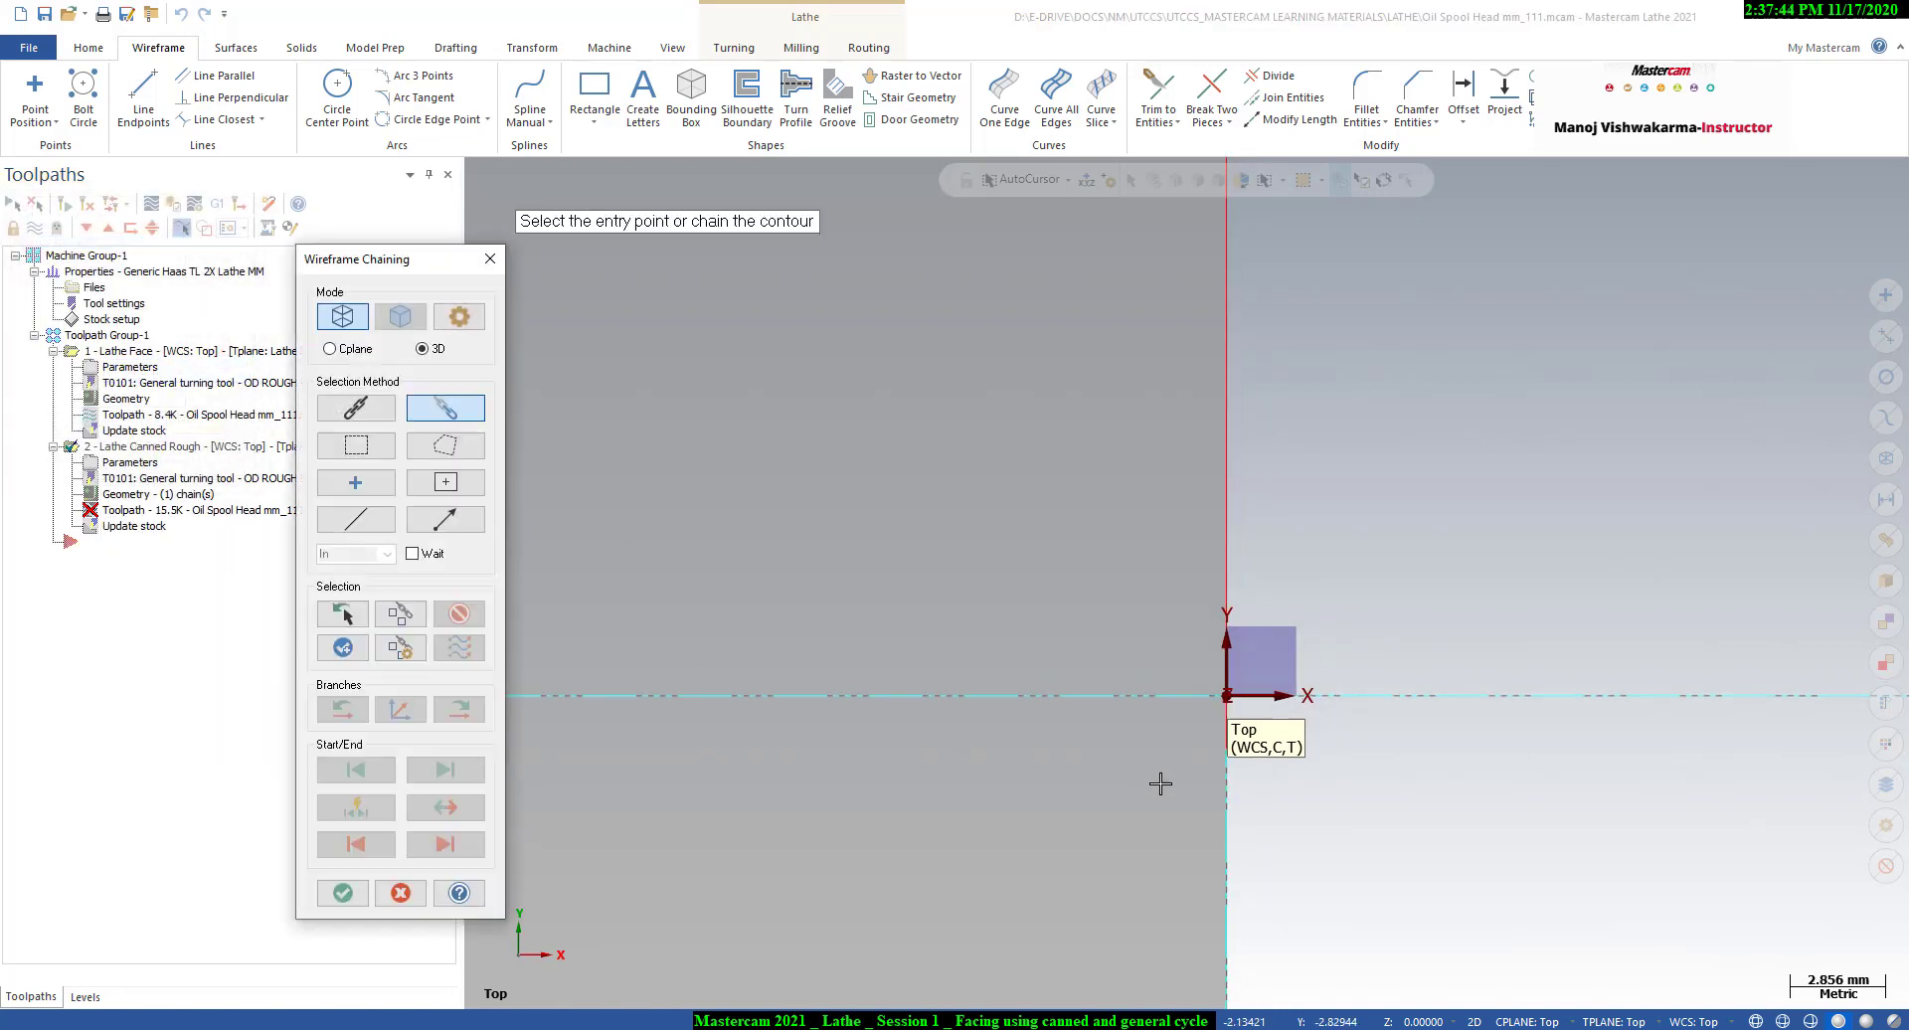
- Try to chain the contour partially from the vertical line near the origin to the short horizontal line
{"action": "scroll", "coordinate": [1240, 474], "scroll_direction": "down", "scroll_amount": 3}
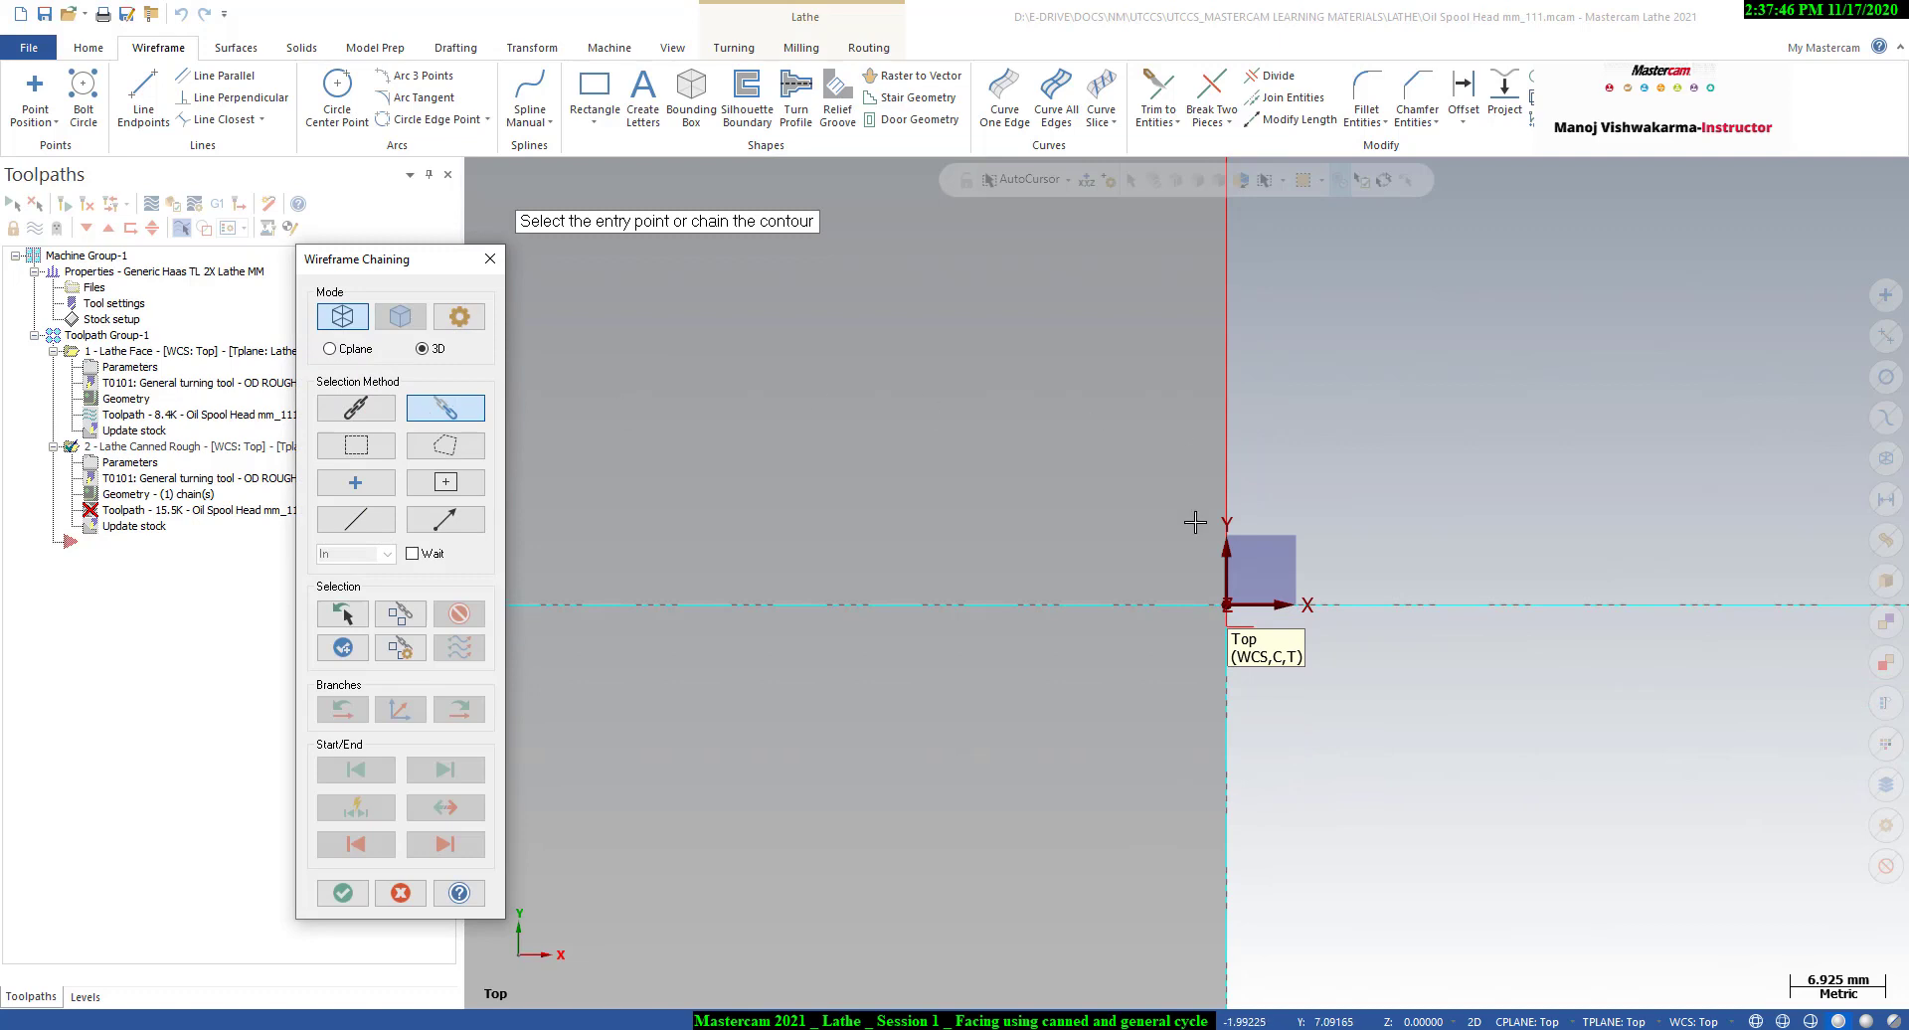
{"action": "scroll", "coordinate": [1228, 557], "scroll_direction": "down", "scroll_amount": 2}
{"action": "left_click", "coordinate": [1227, 591]}
{"action": "scroll", "coordinate": [1226, 602], "scroll_direction": "up", "scroll_amount": 7}
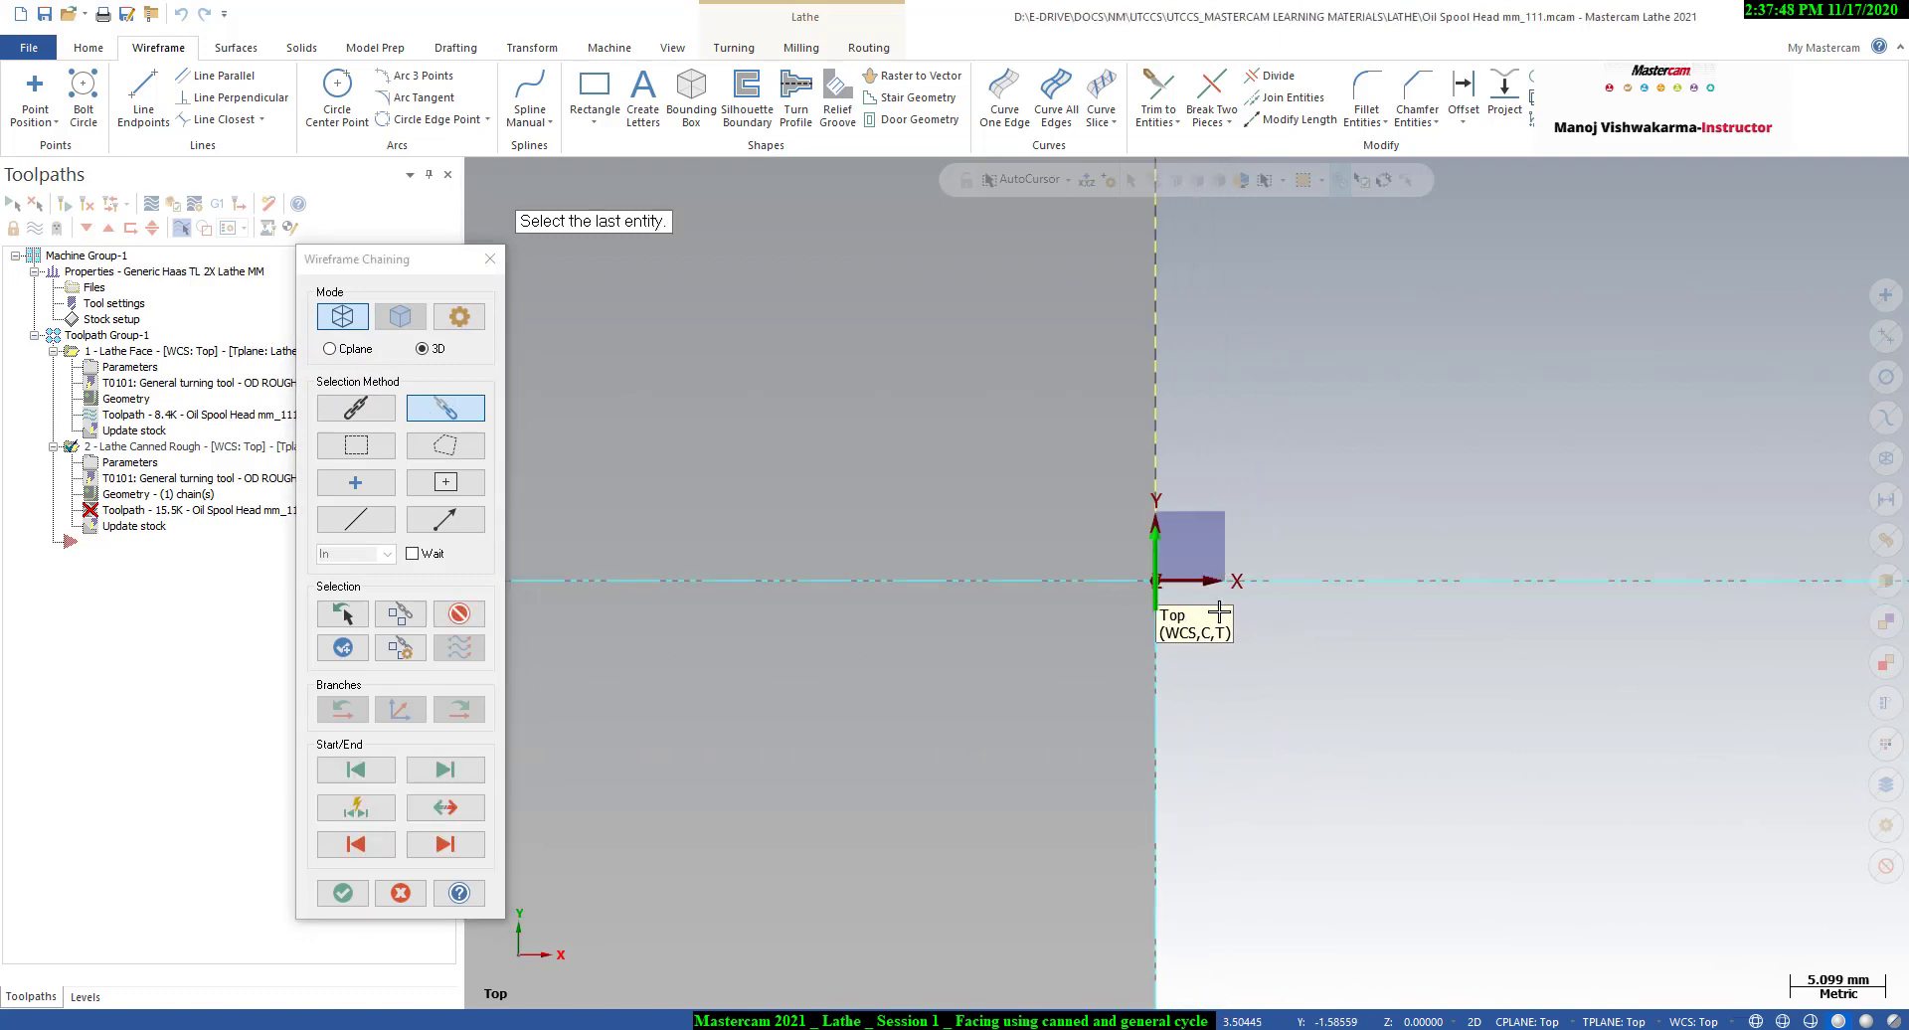
{"action": "left_click", "coordinate": [1130, 614]}
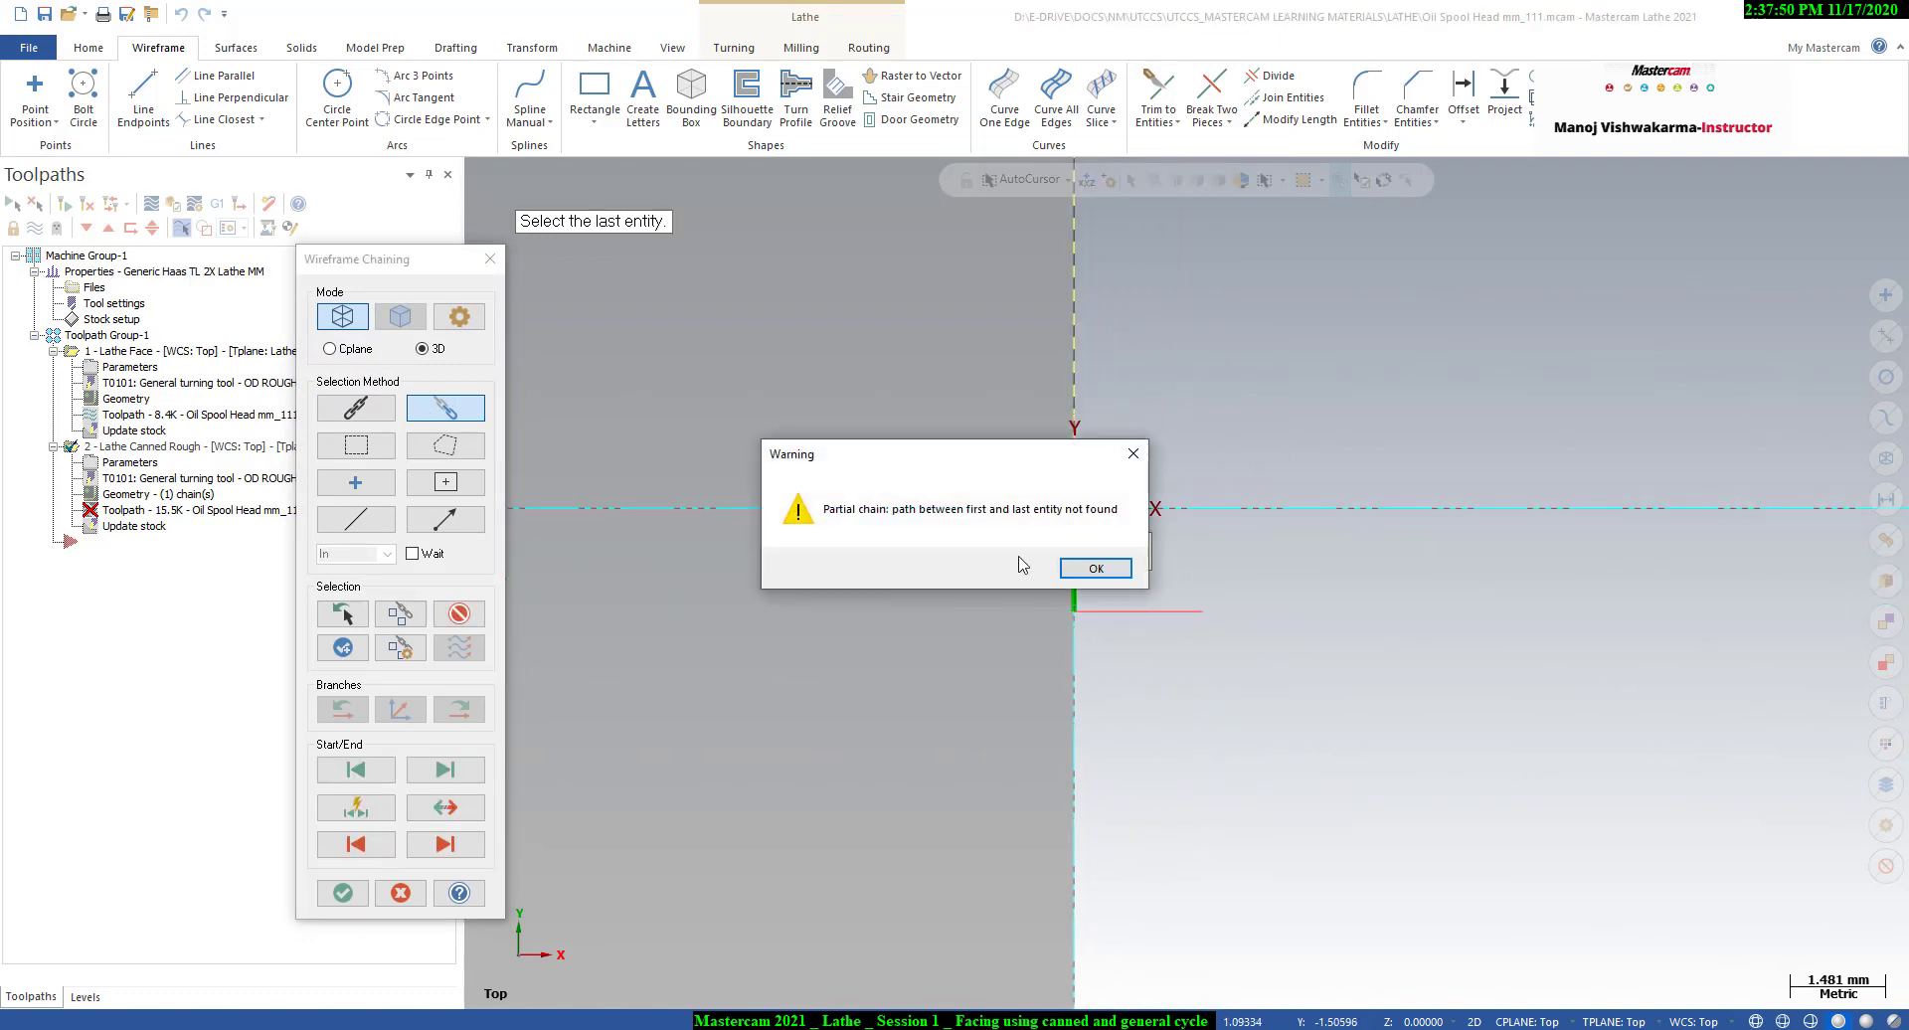
{"action": "left_click", "coordinate": [1086, 575]}
- Chain the canned rough contour partially from the vertical line's outer end to the short horizontal line, accept it and regenerate the toolpath
{"action": "scroll", "coordinate": [1368, 890], "scroll_direction": "down", "scroll_amount": 8}
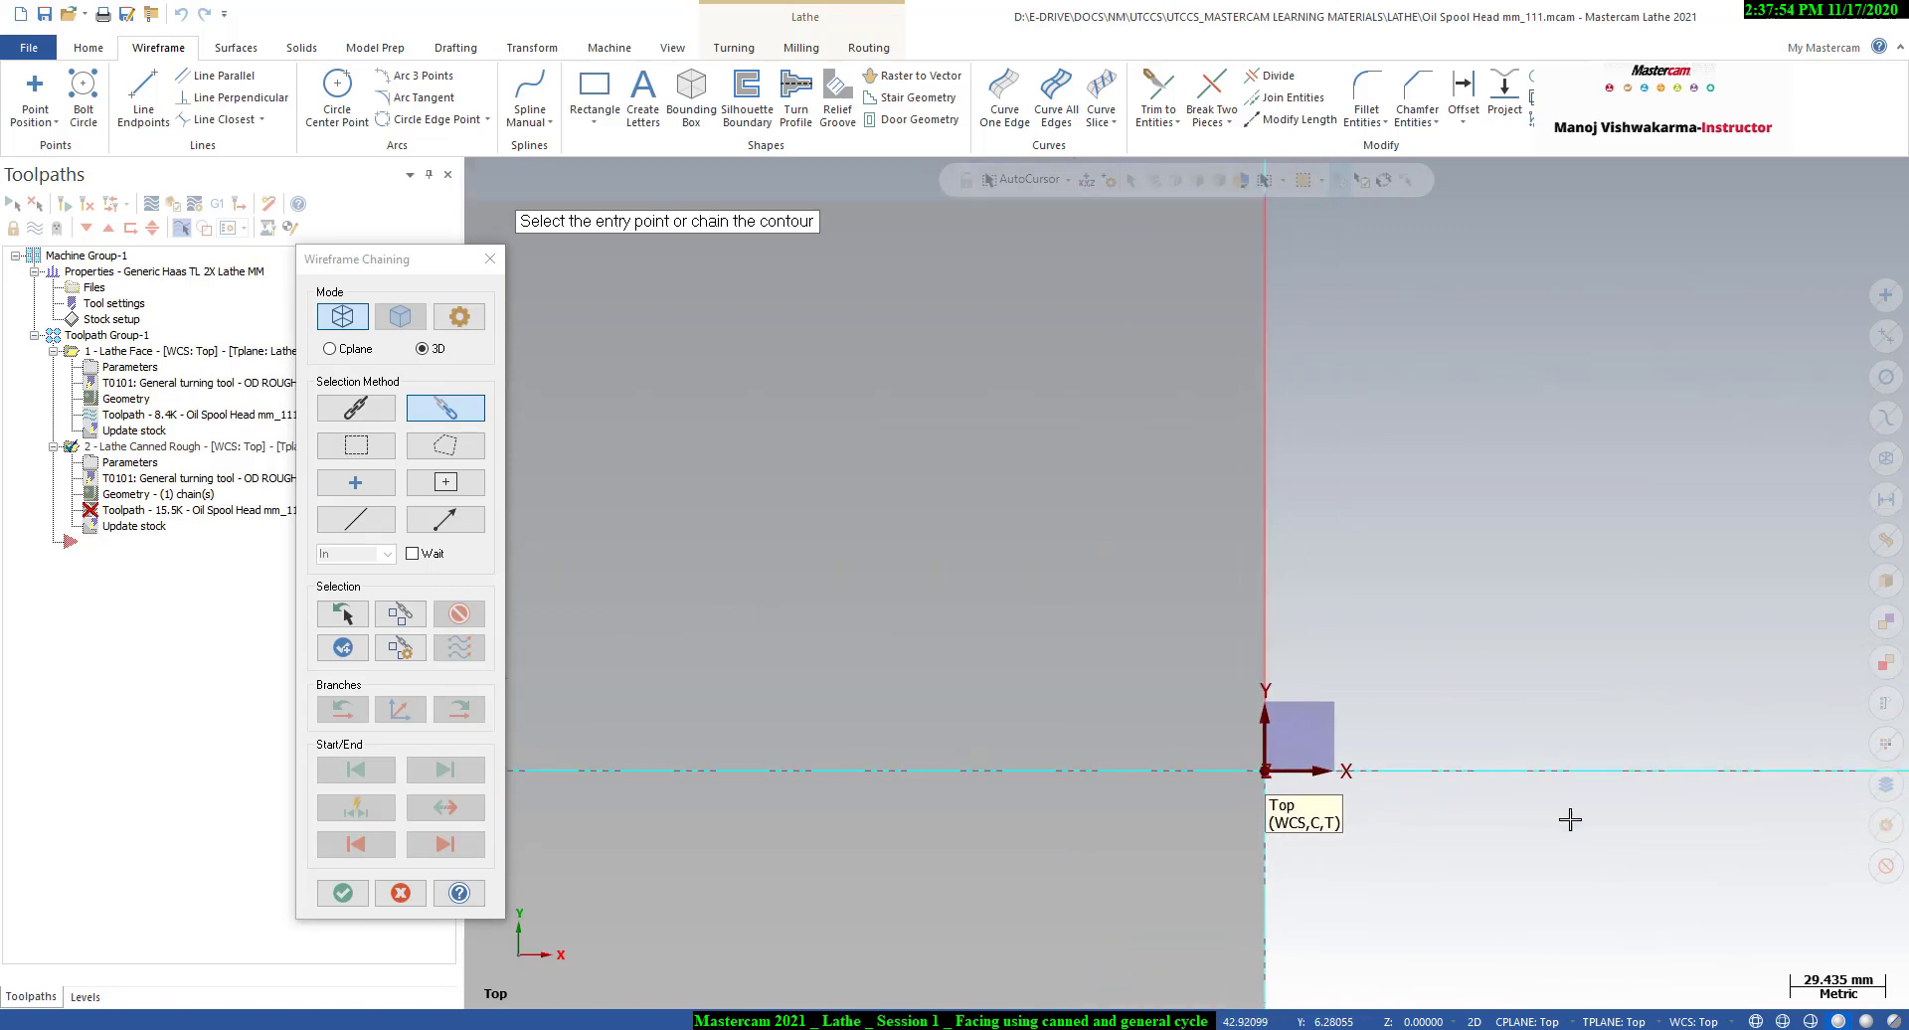
{"action": "scroll", "coordinate": [1448, 811], "scroll_direction": "down", "scroll_amount": 4}
{"action": "left_click", "coordinate": [1385, 505]}
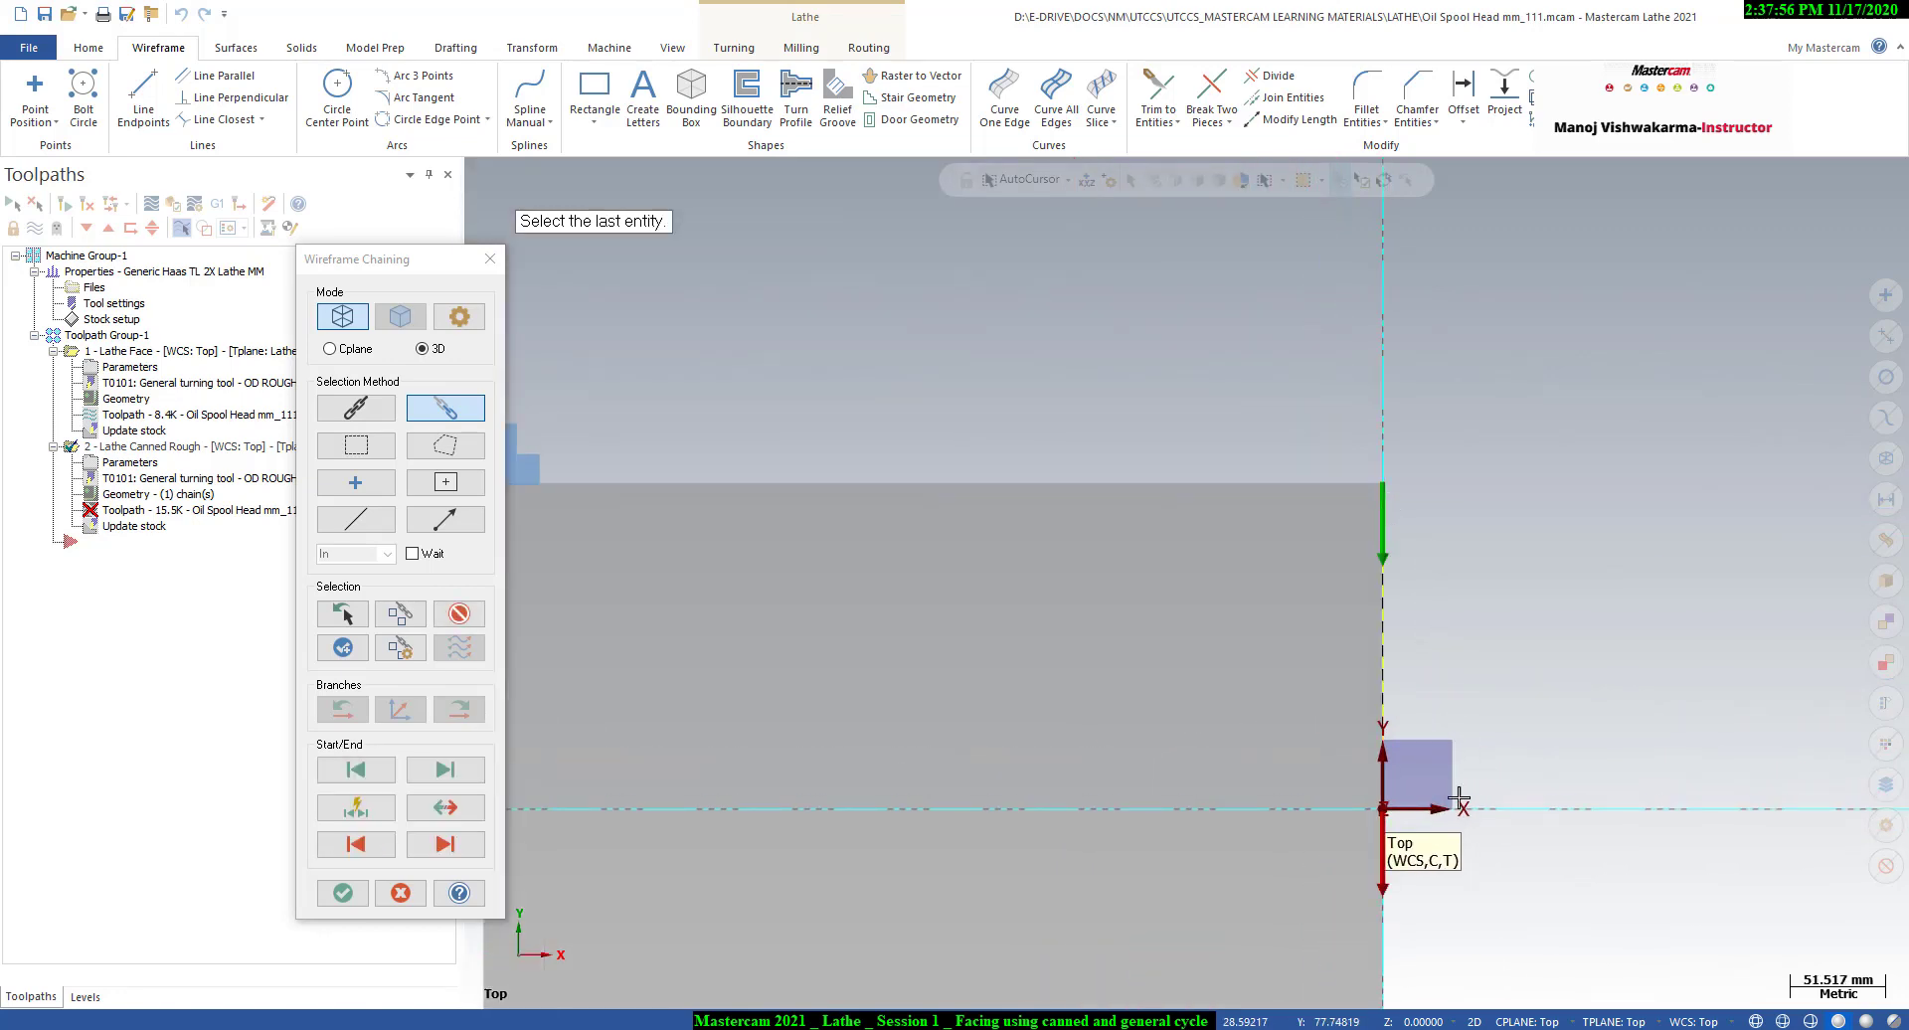
{"action": "scroll", "coordinate": [1459, 799], "scroll_direction": "up", "scroll_amount": 7}
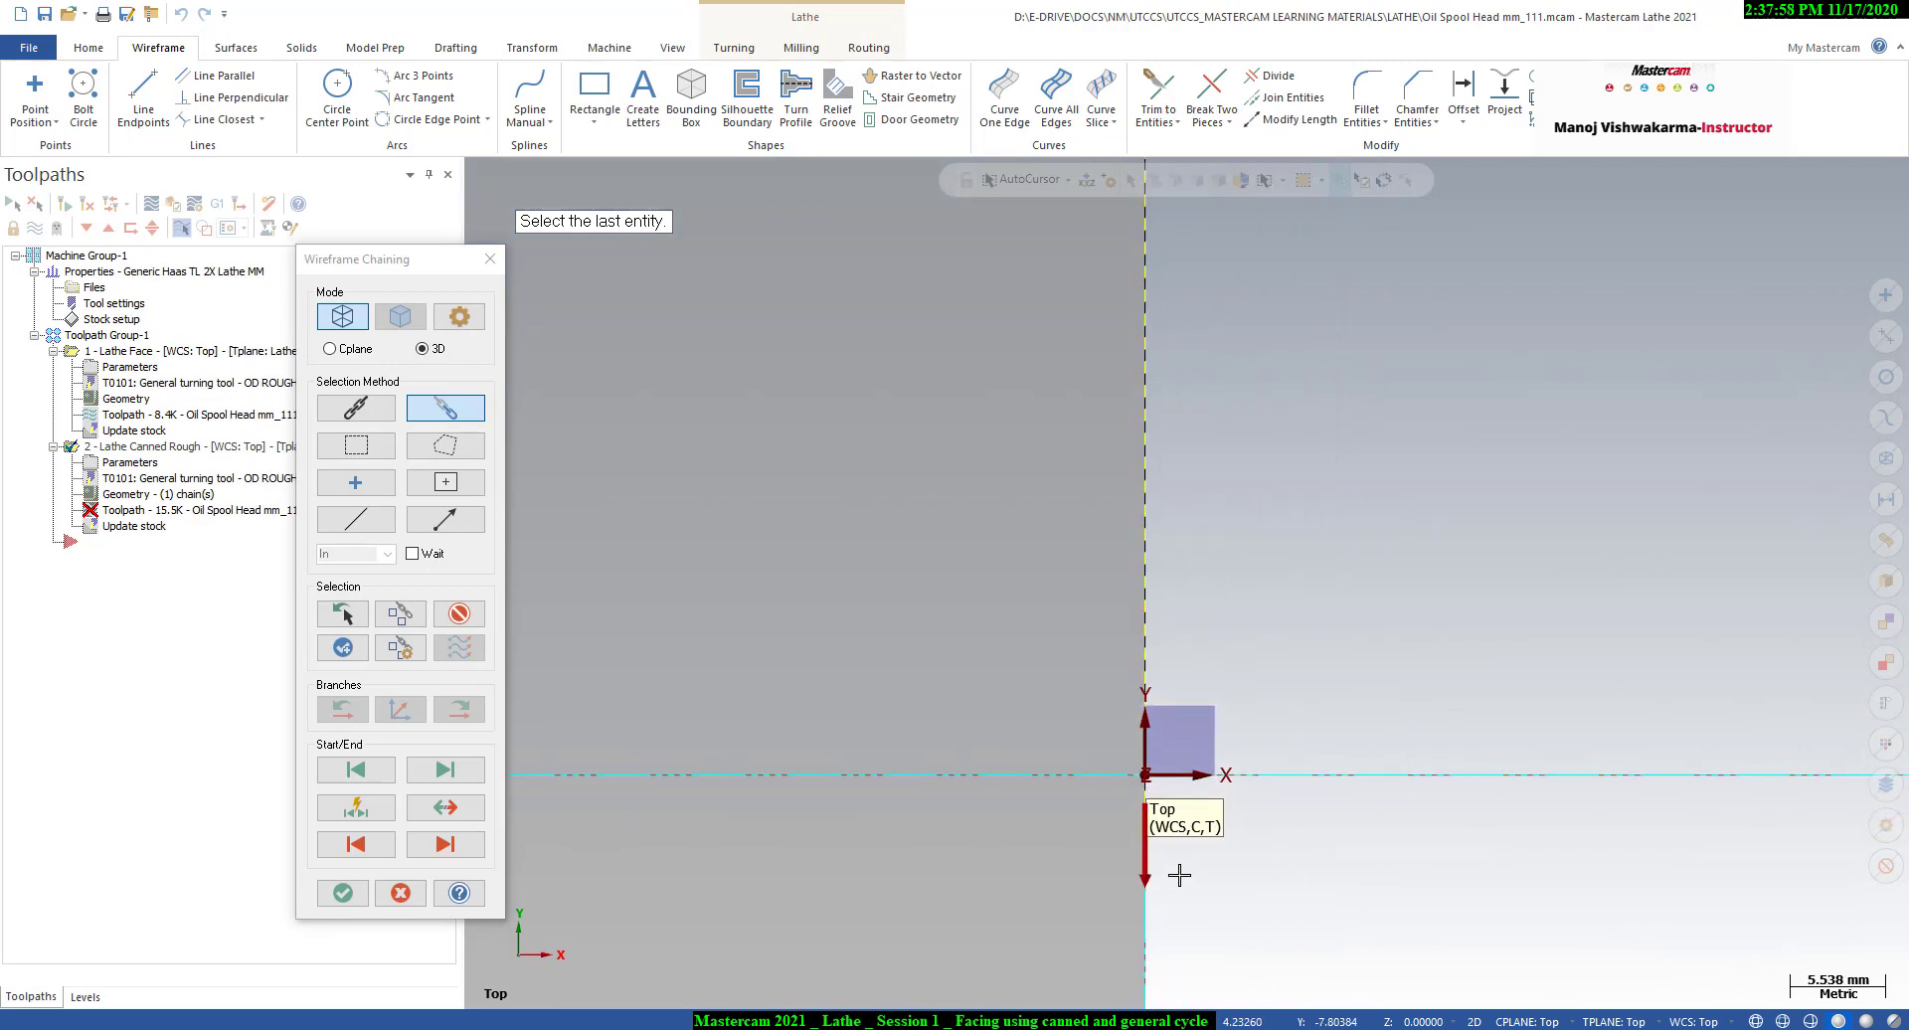
{"action": "scroll", "coordinate": [1160, 793], "scroll_direction": "up", "scroll_amount": 5}
{"action": "left_click", "coordinate": [1228, 715]}
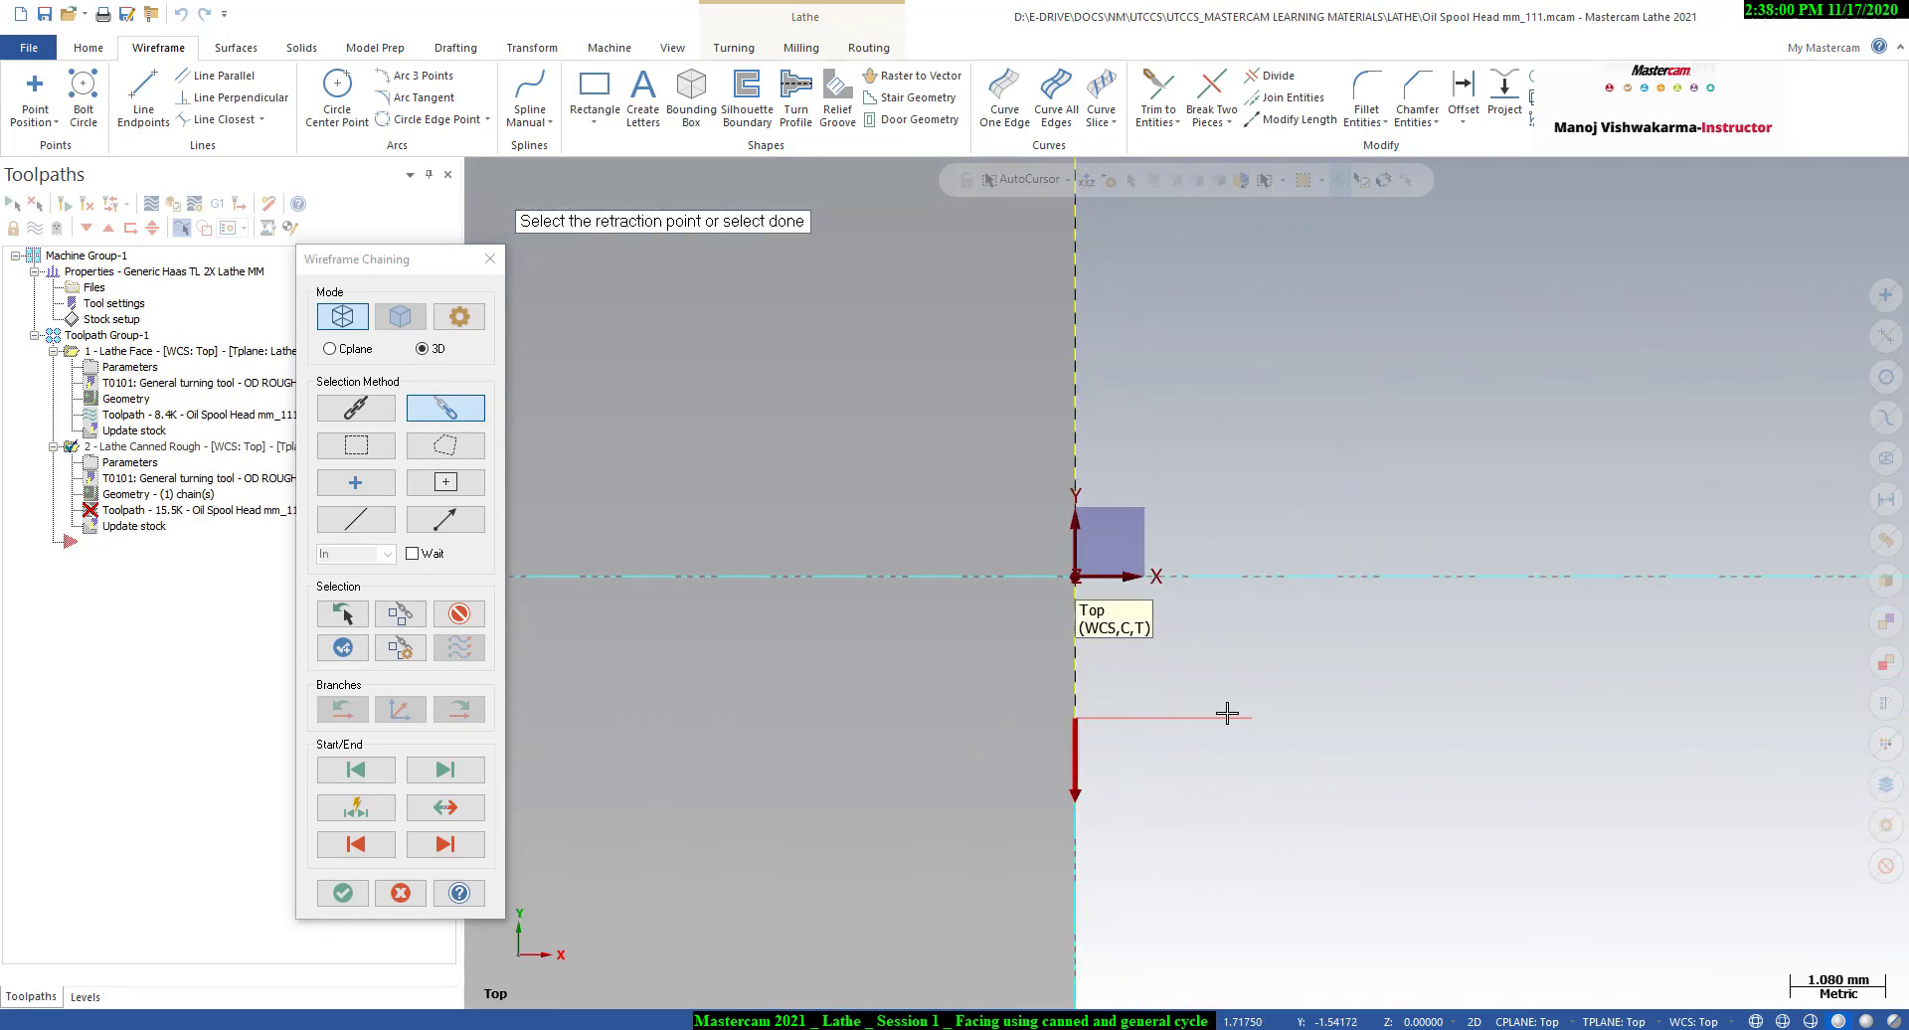
{"action": "scroll", "coordinate": [1417, 805], "scroll_direction": "down", "scroll_amount": 6}
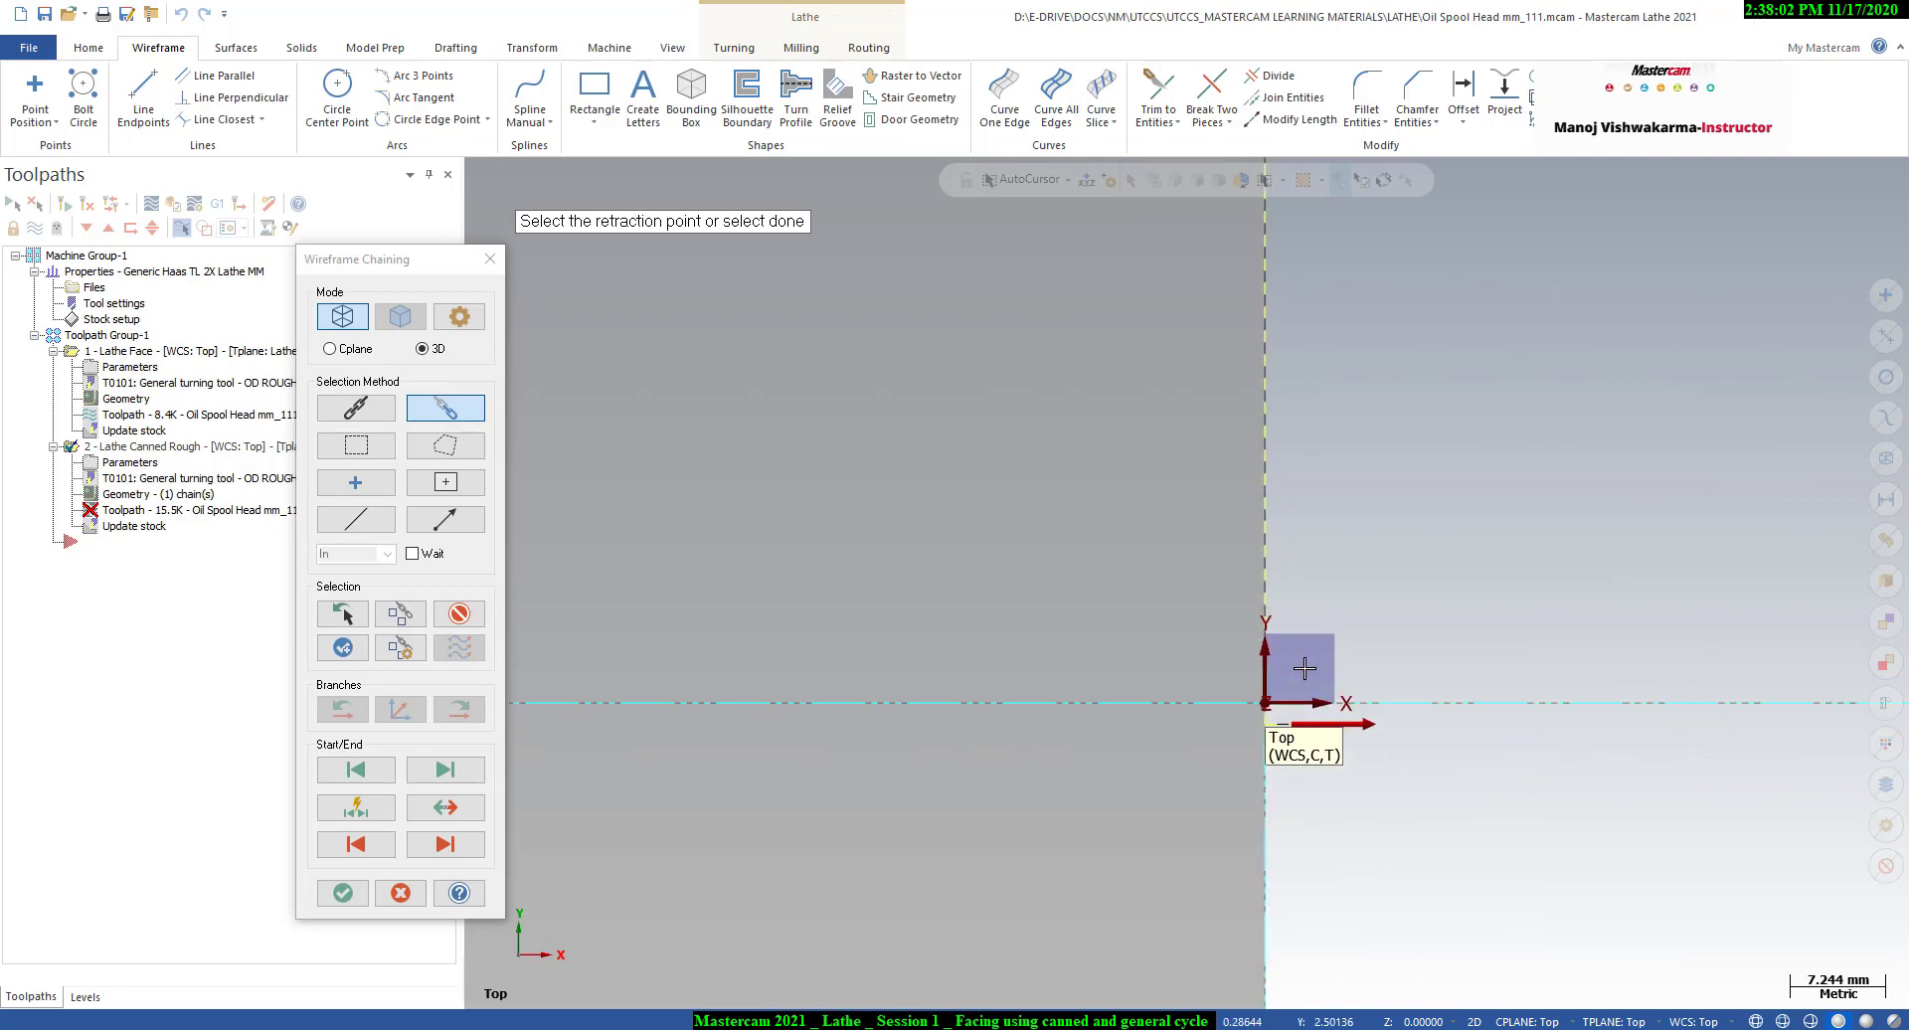
{"action": "scroll", "coordinate": [1407, 759], "scroll_direction": "down", "scroll_amount": 6}
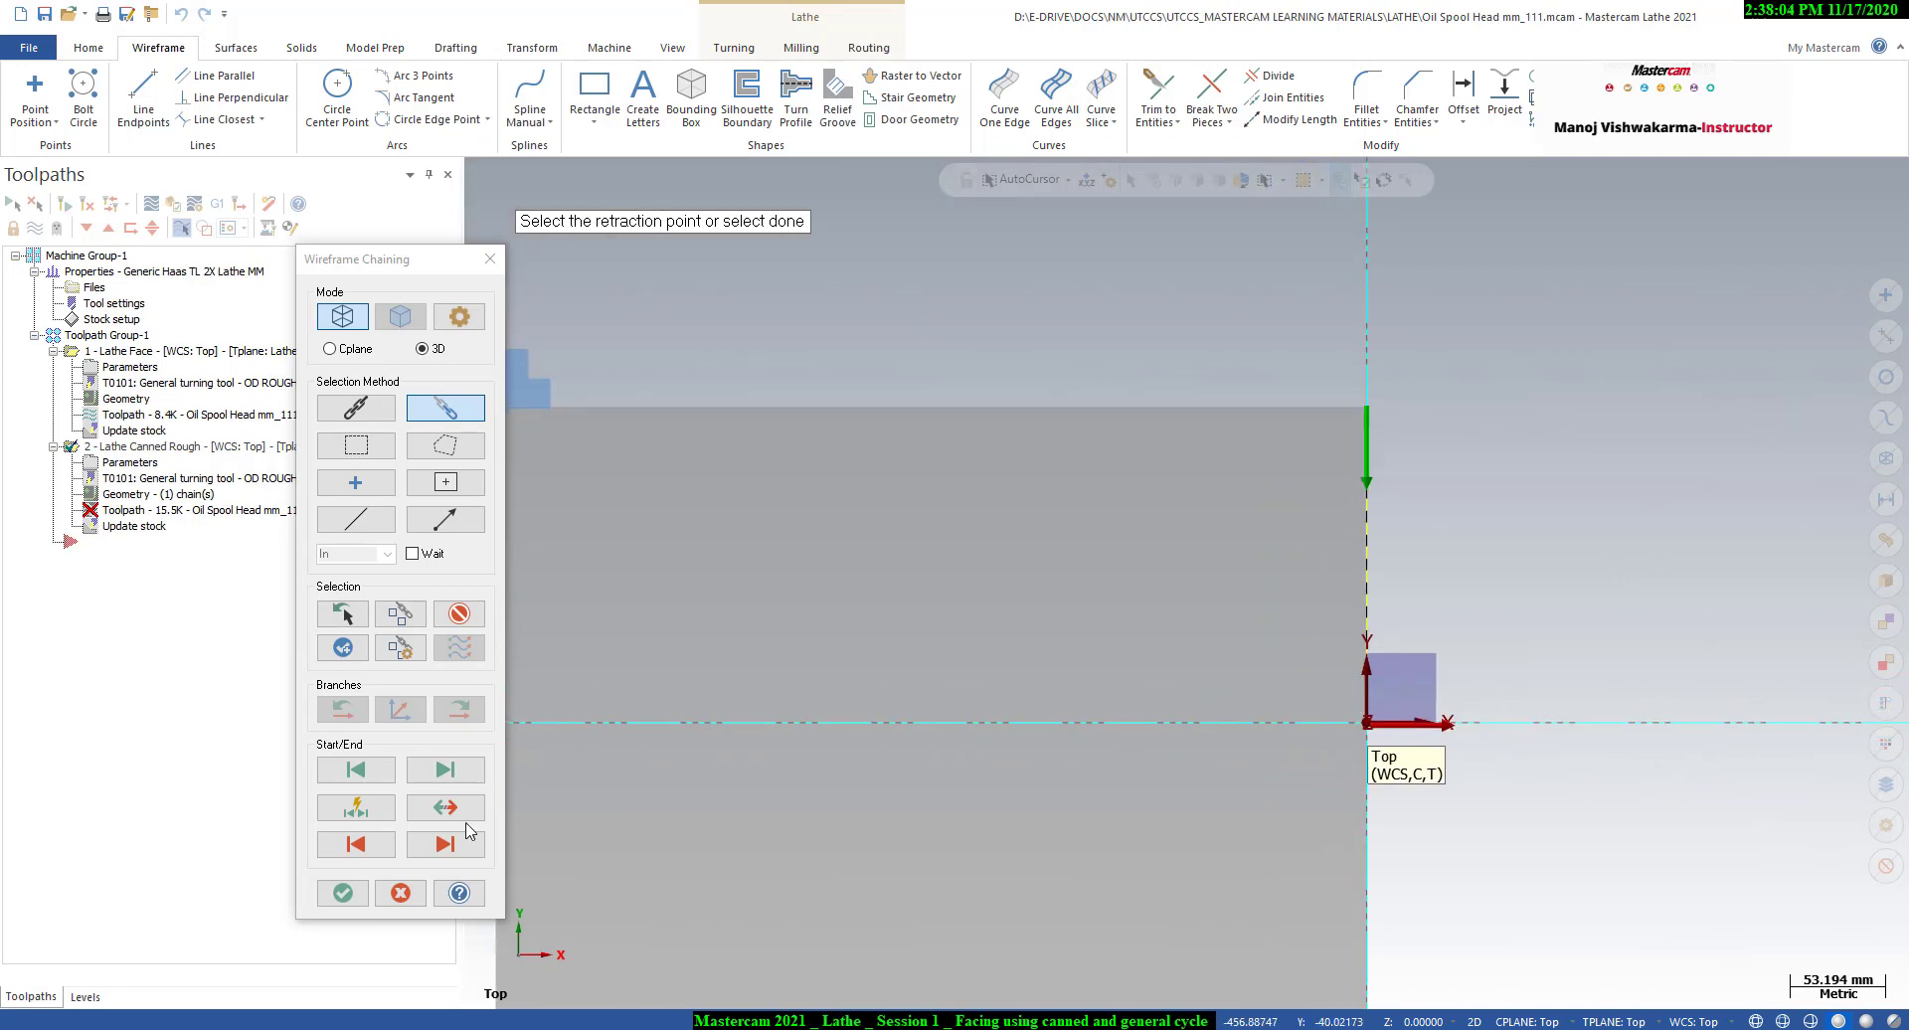
{"action": "left_click", "coordinate": [342, 892]}
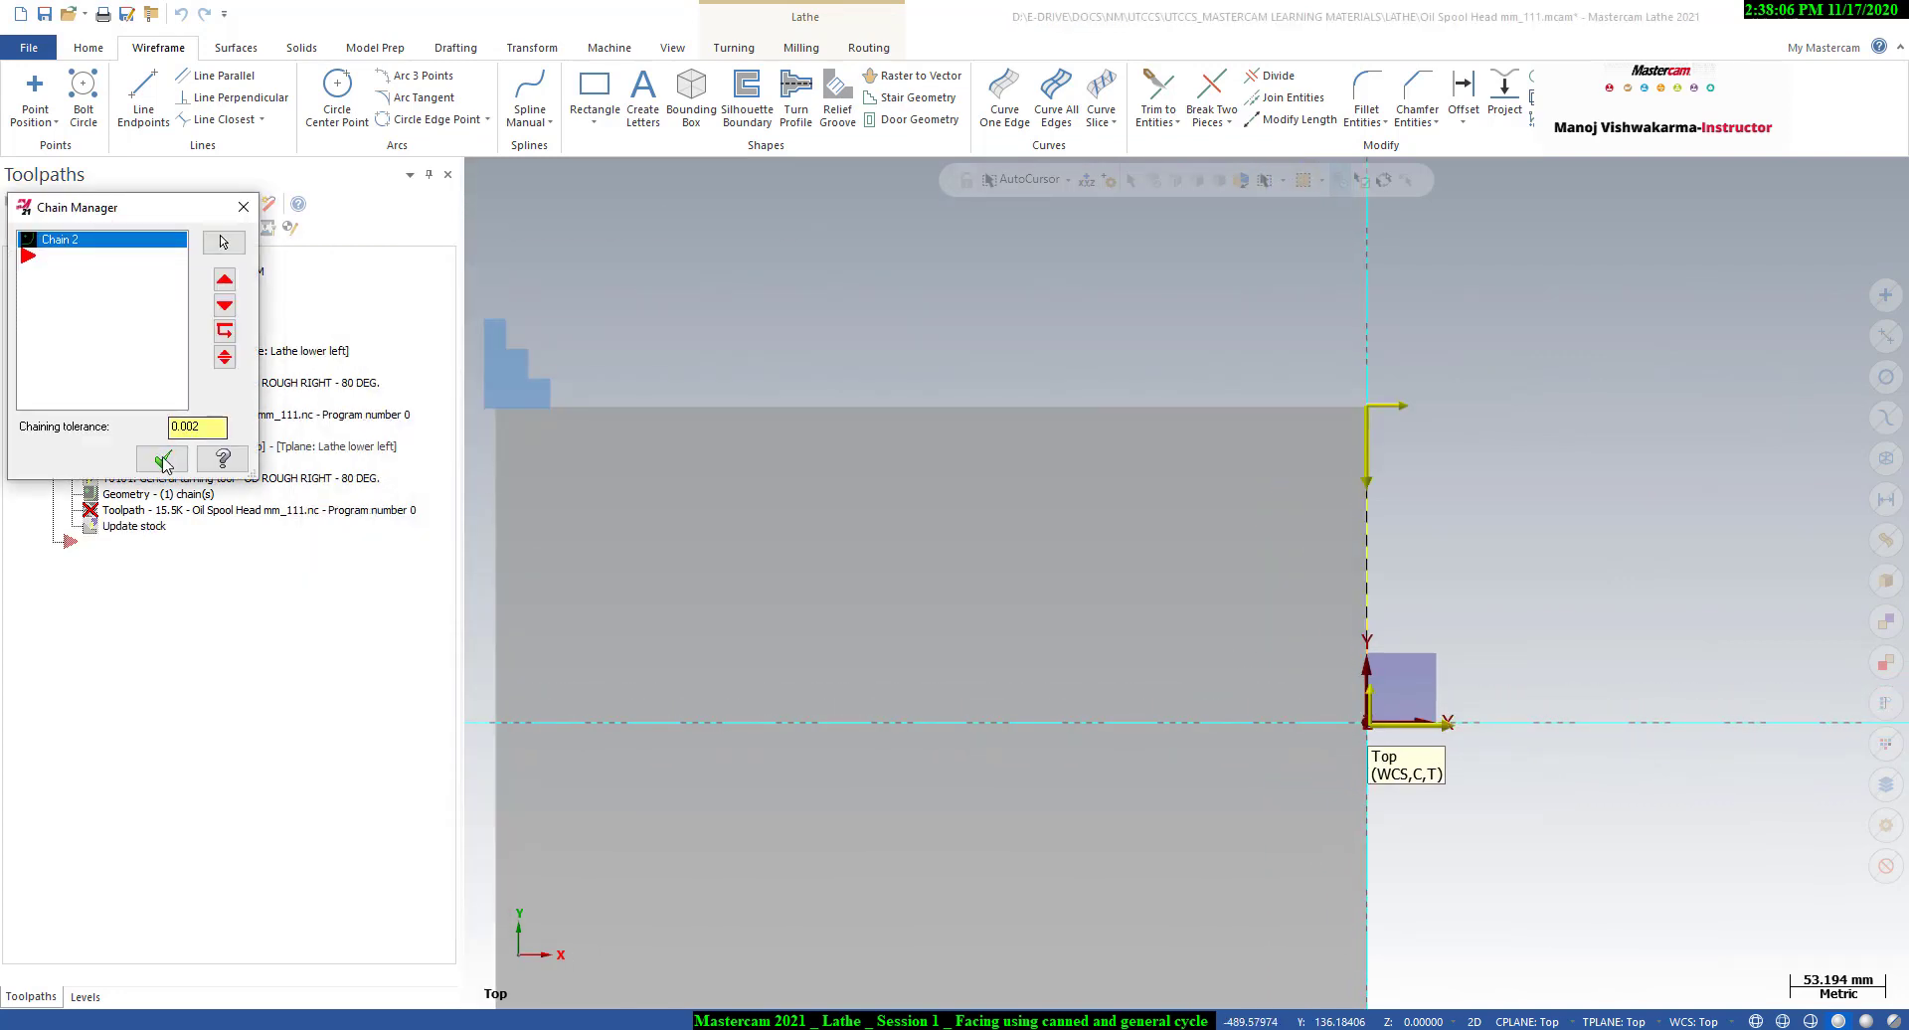
{"action": "left_click", "coordinate": [162, 460]}
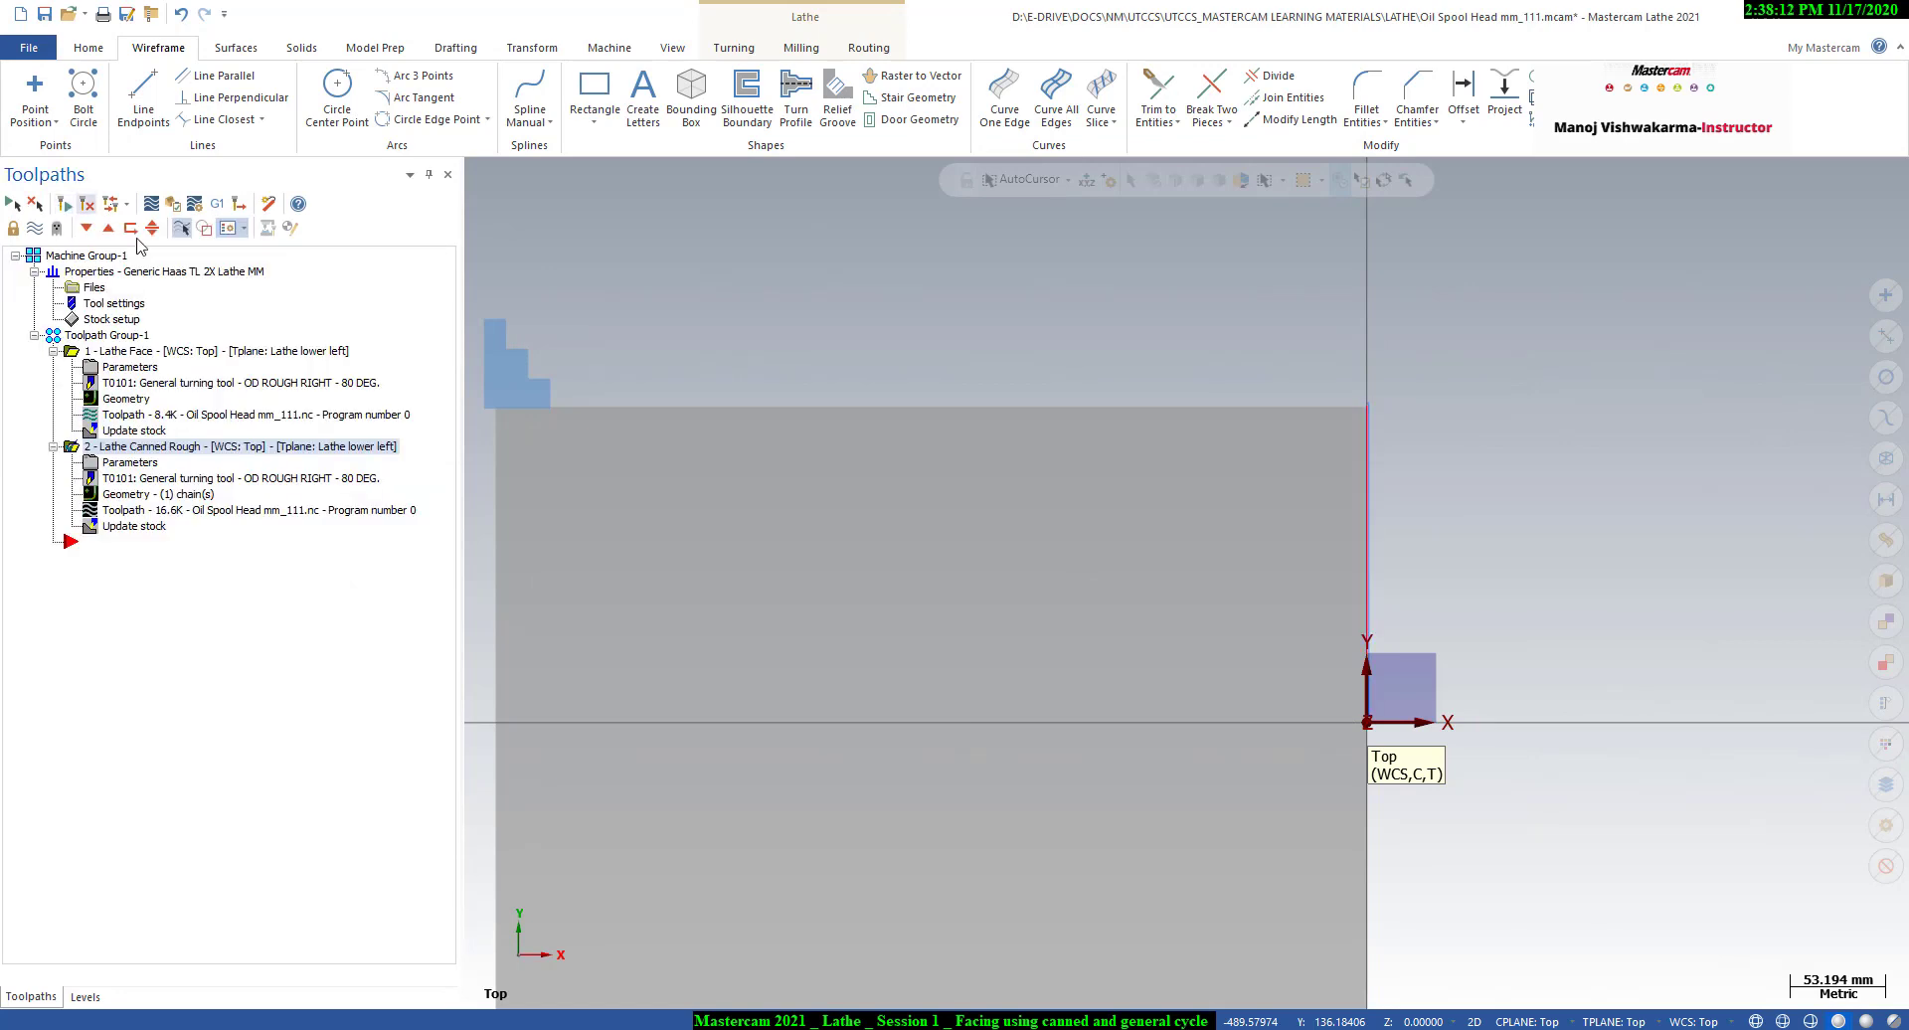
- Review the tool and canned rough parameters of the Lathe Canned Rough operation
{"action": "left_click", "coordinate": [138, 468]}
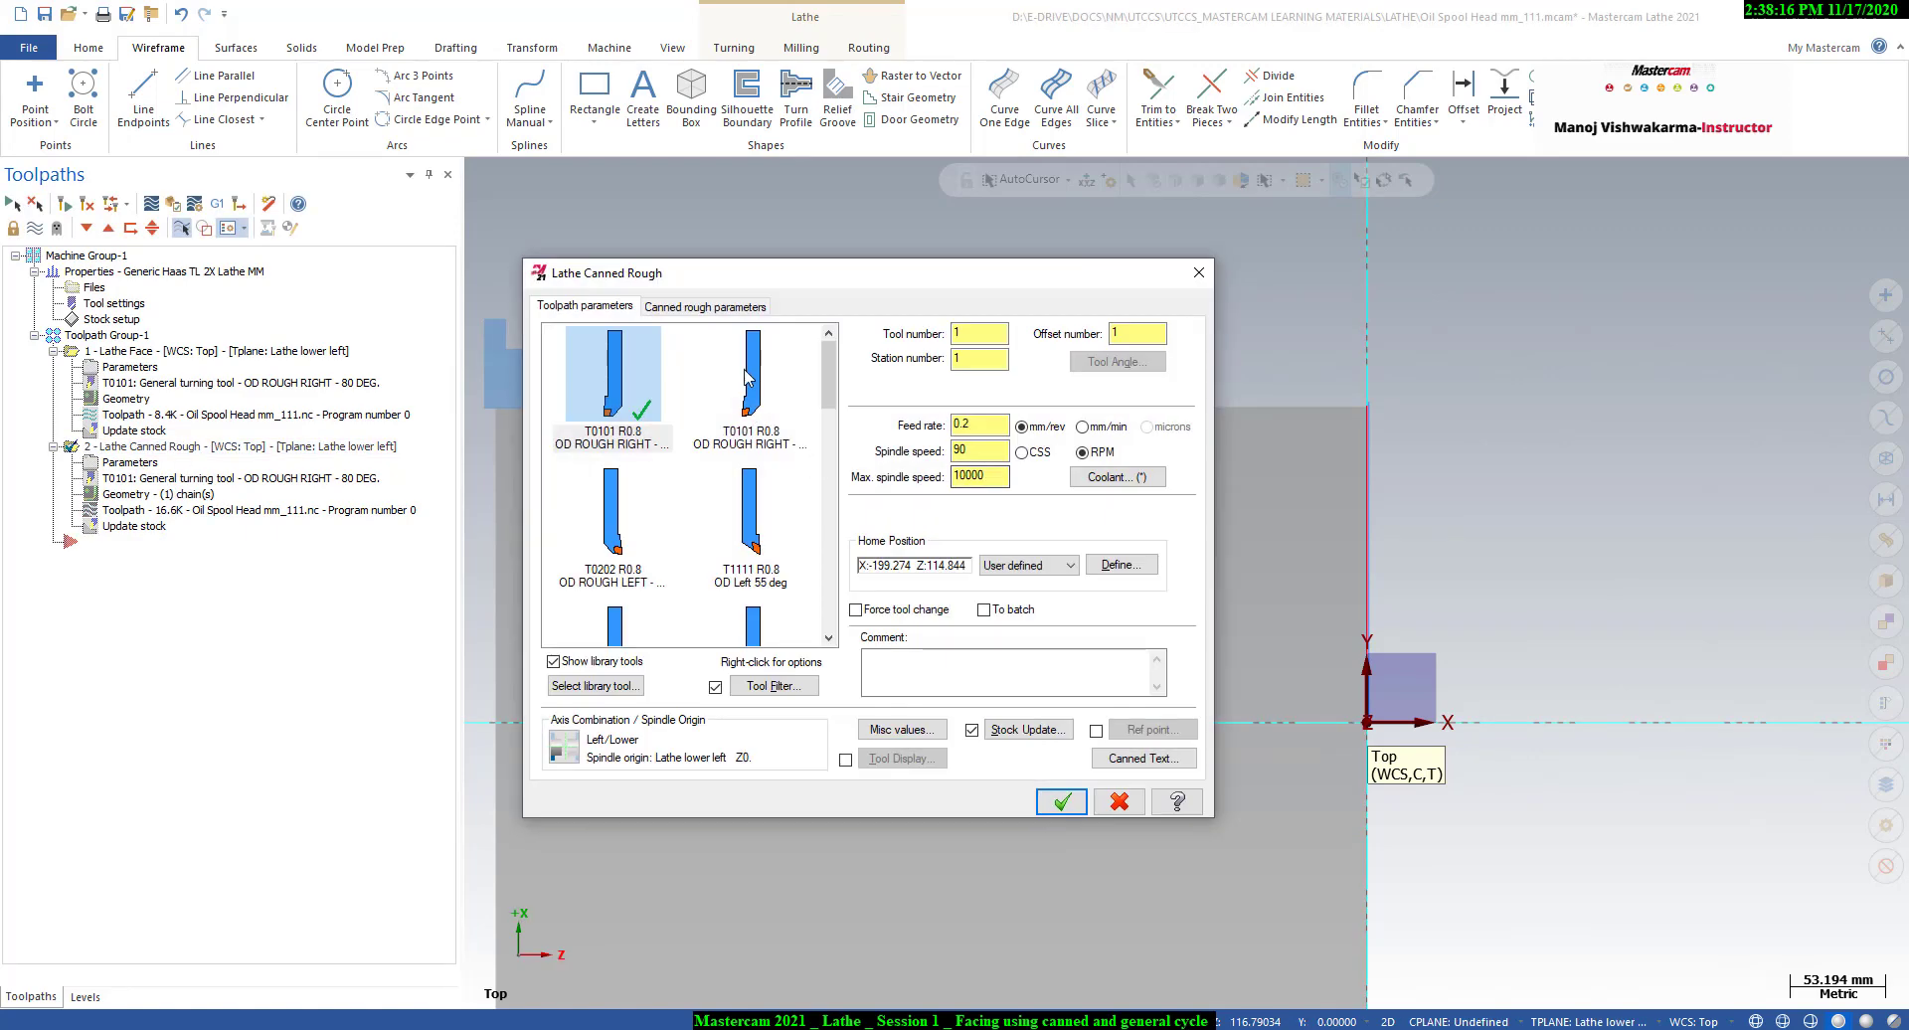
{"action": "left_click", "coordinate": [705, 307]}
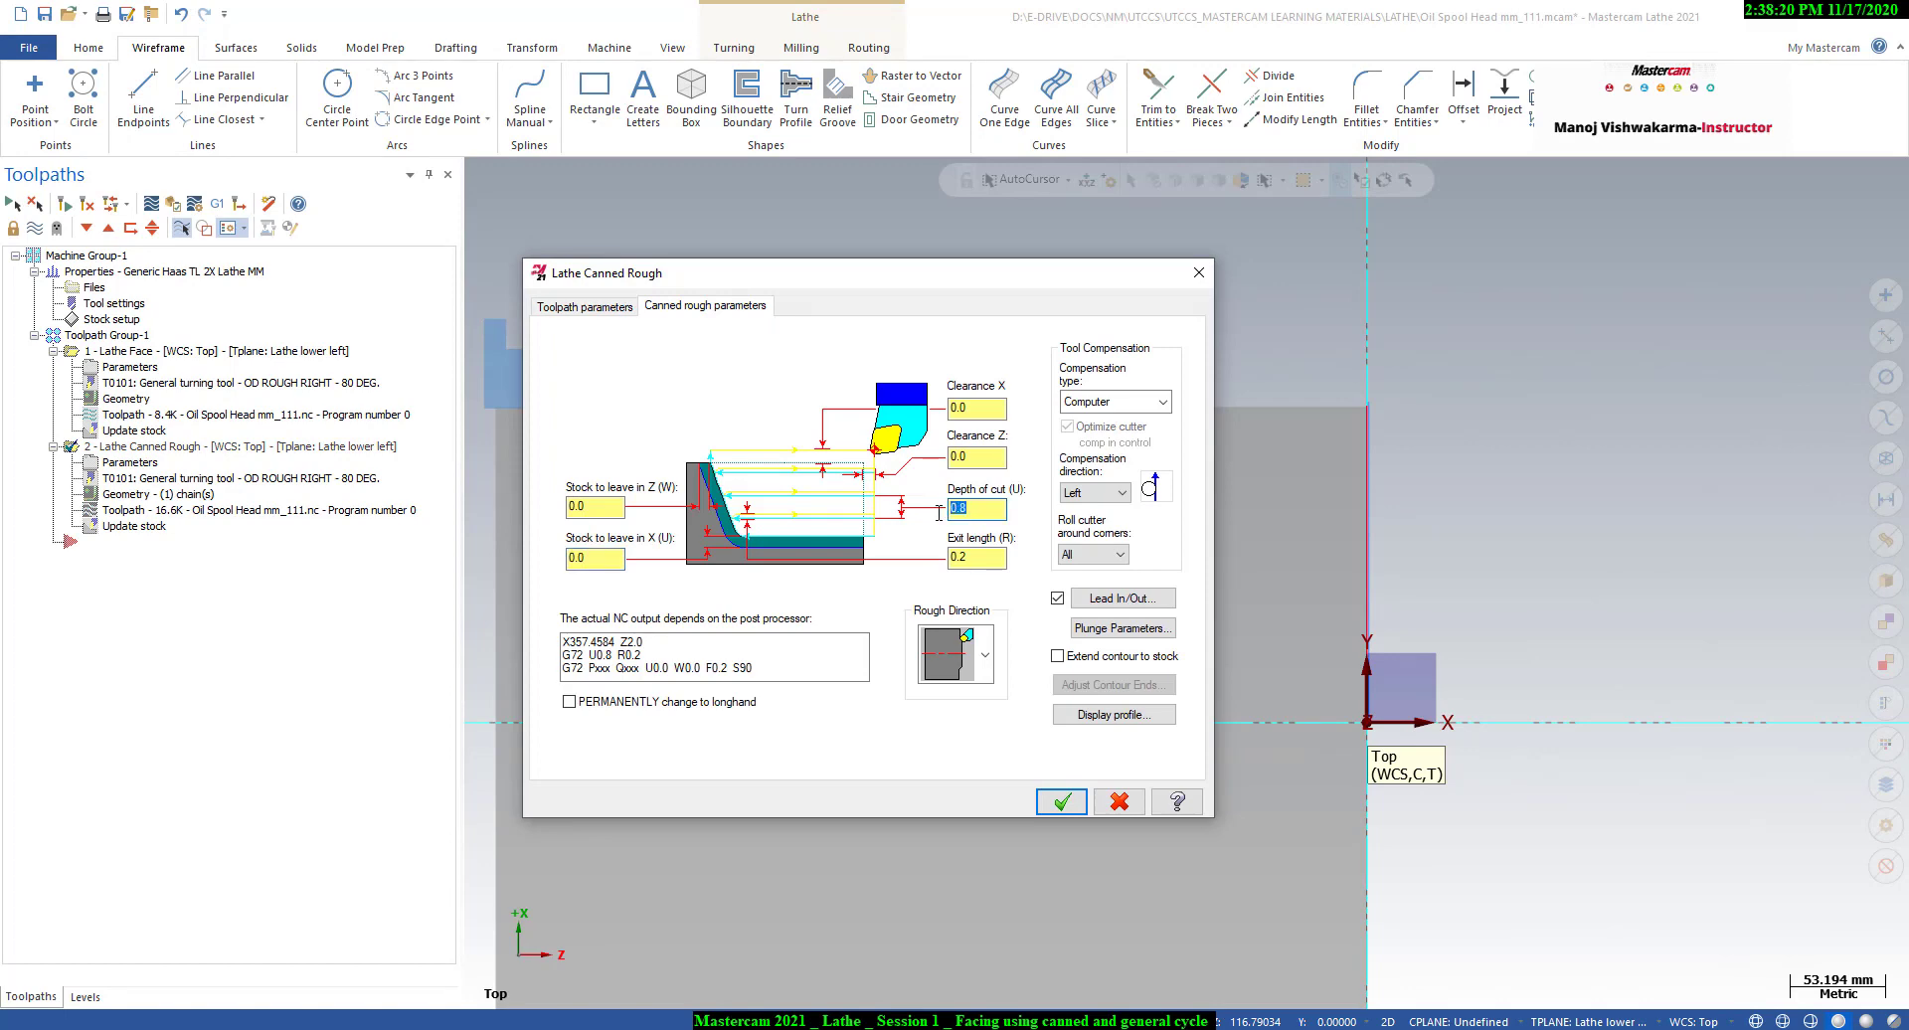
{"action": "left_click", "coordinate": [1062, 801]}
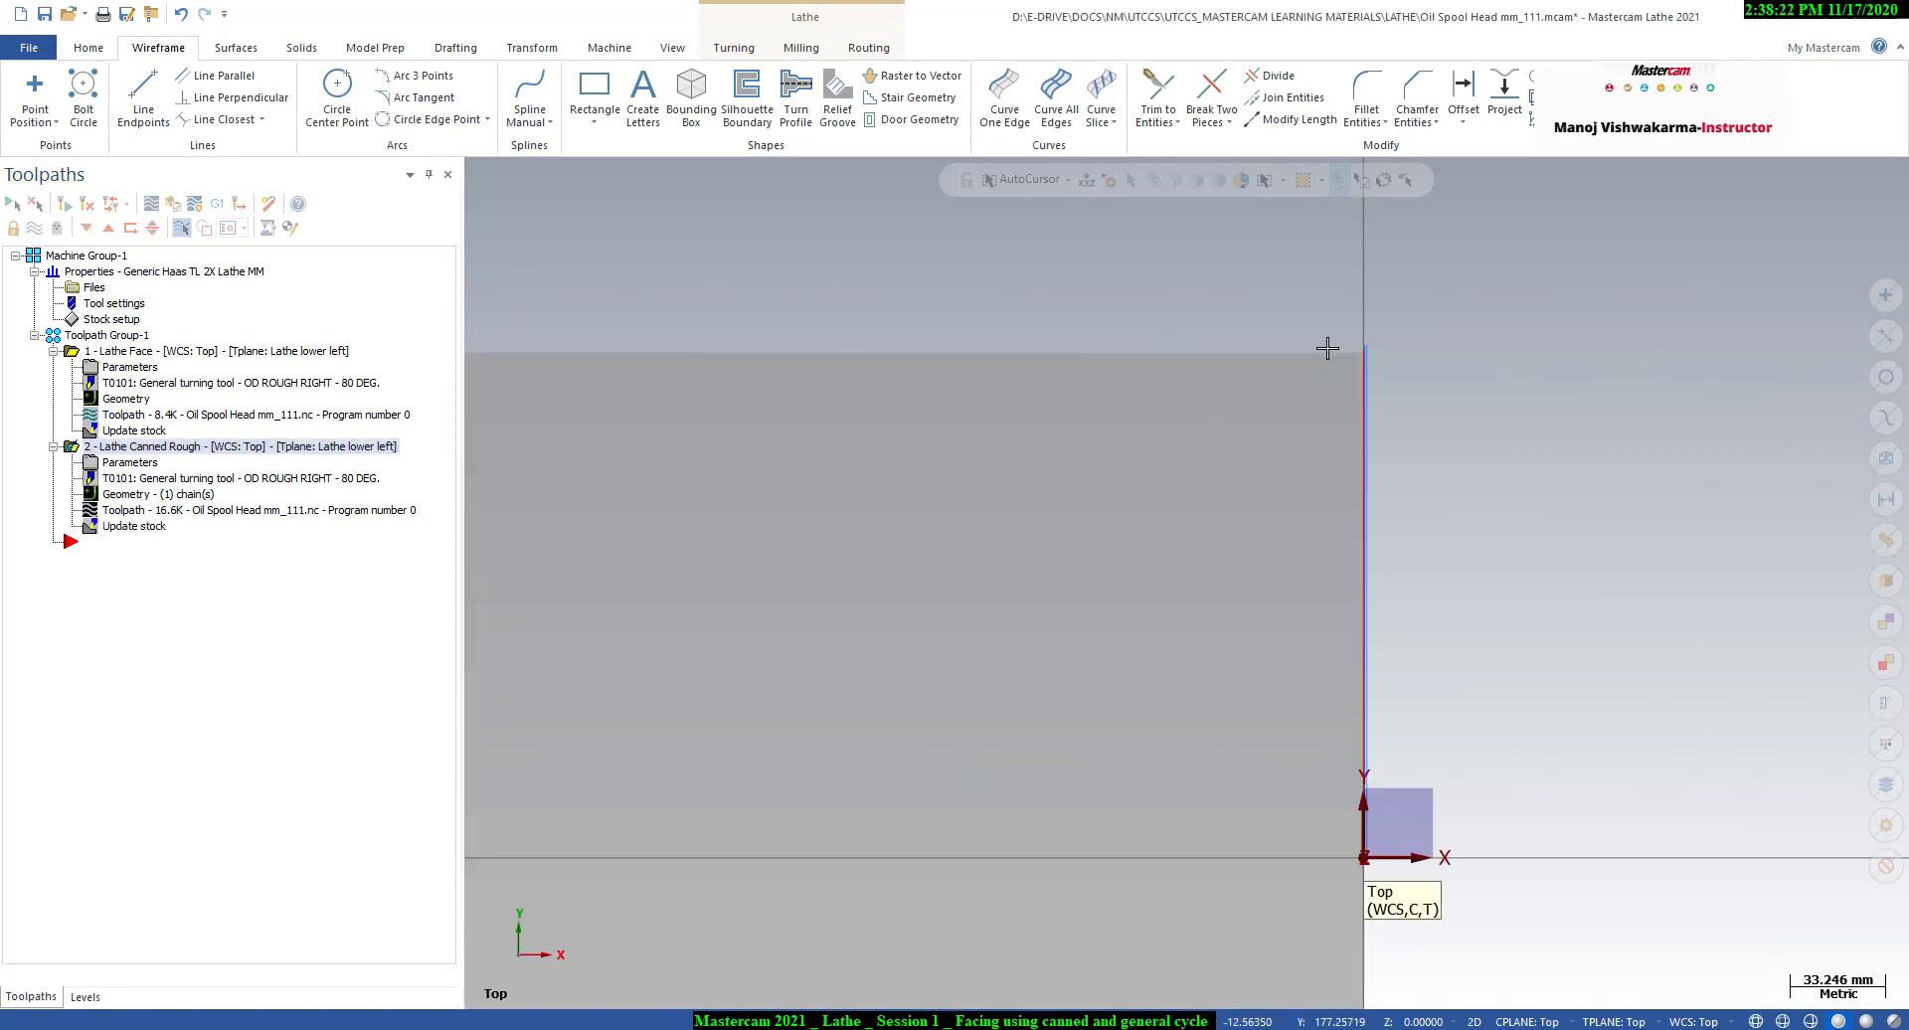
- Examine the canned rough passes at the stock's outer edge and past centre, and play the toolpath in Backplot
{"action": "scroll", "coordinate": [1333, 343], "scroll_direction": "up", "scroll_amount": 5}
{"action": "scroll", "coordinate": [1392, 370], "scroll_direction": "down", "scroll_amount": 4}
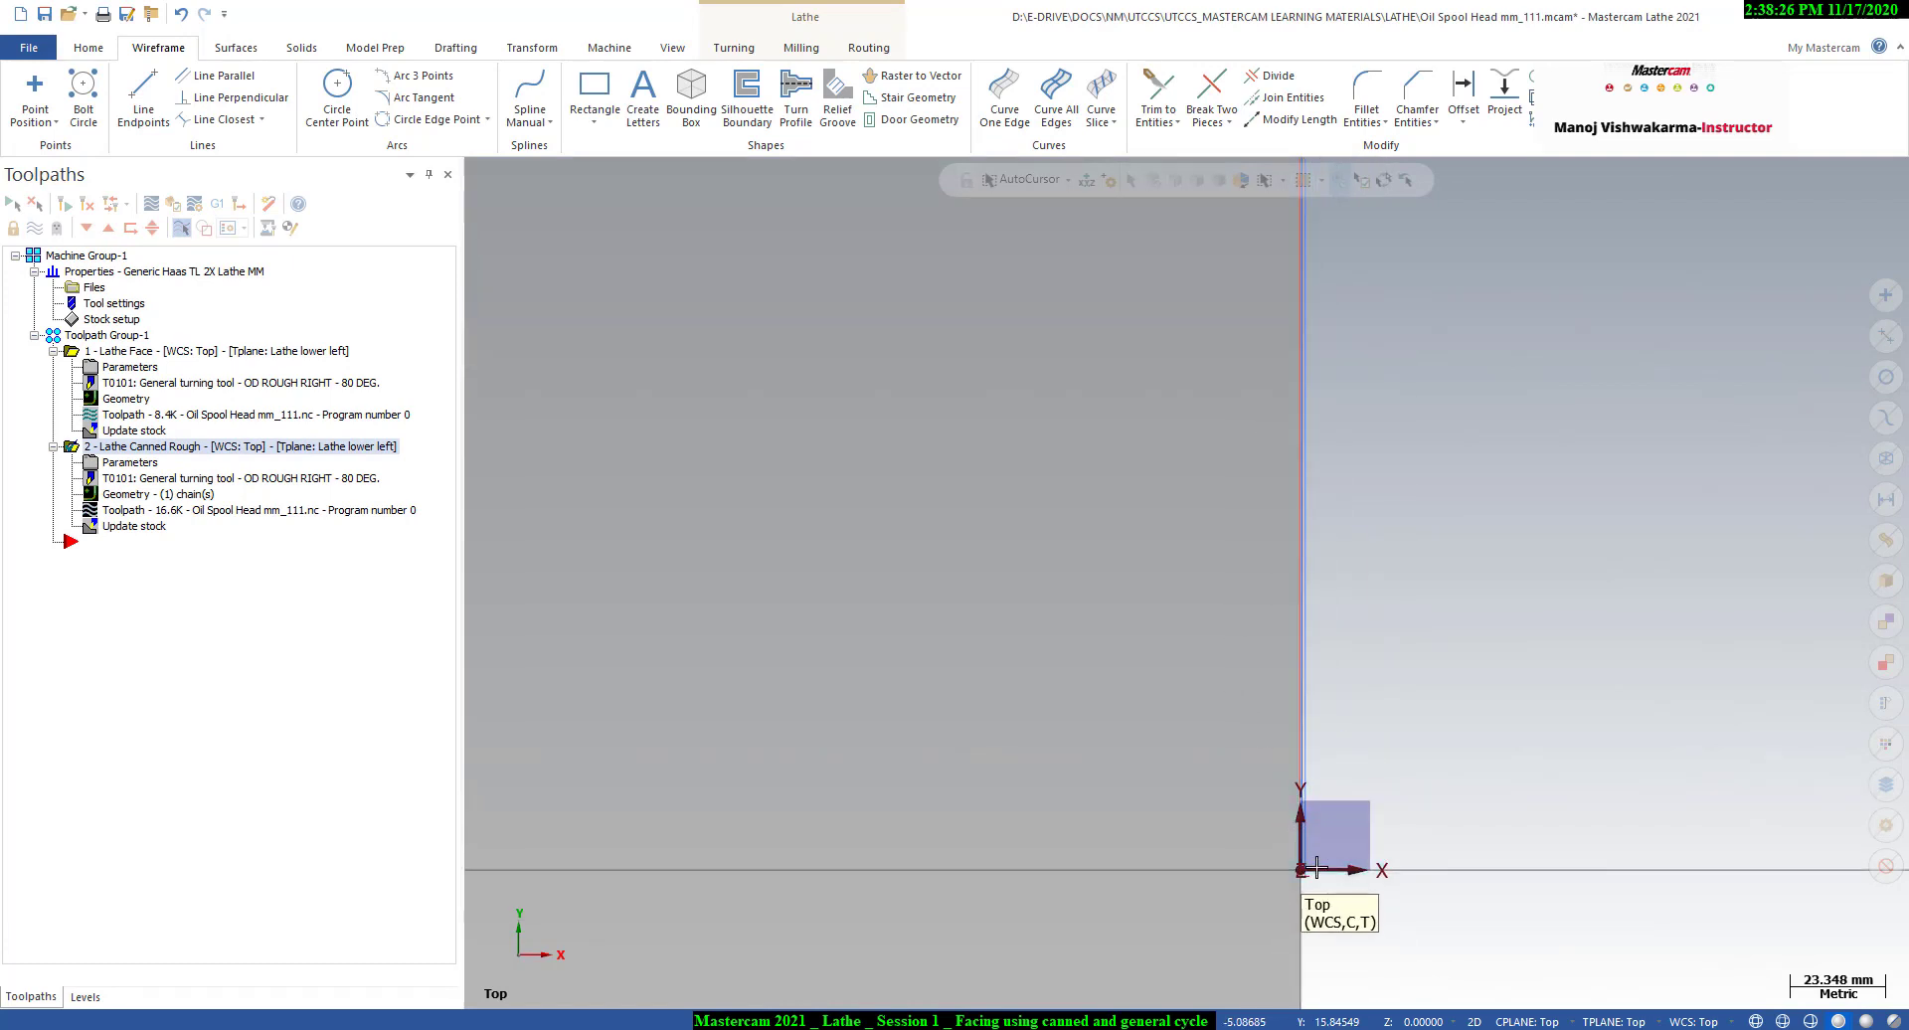
{"action": "scroll", "coordinate": [1304, 900], "scroll_direction": "up", "scroll_amount": 6}
{"action": "scroll", "coordinate": [1298, 930], "scroll_direction": "up", "scroll_amount": 4}
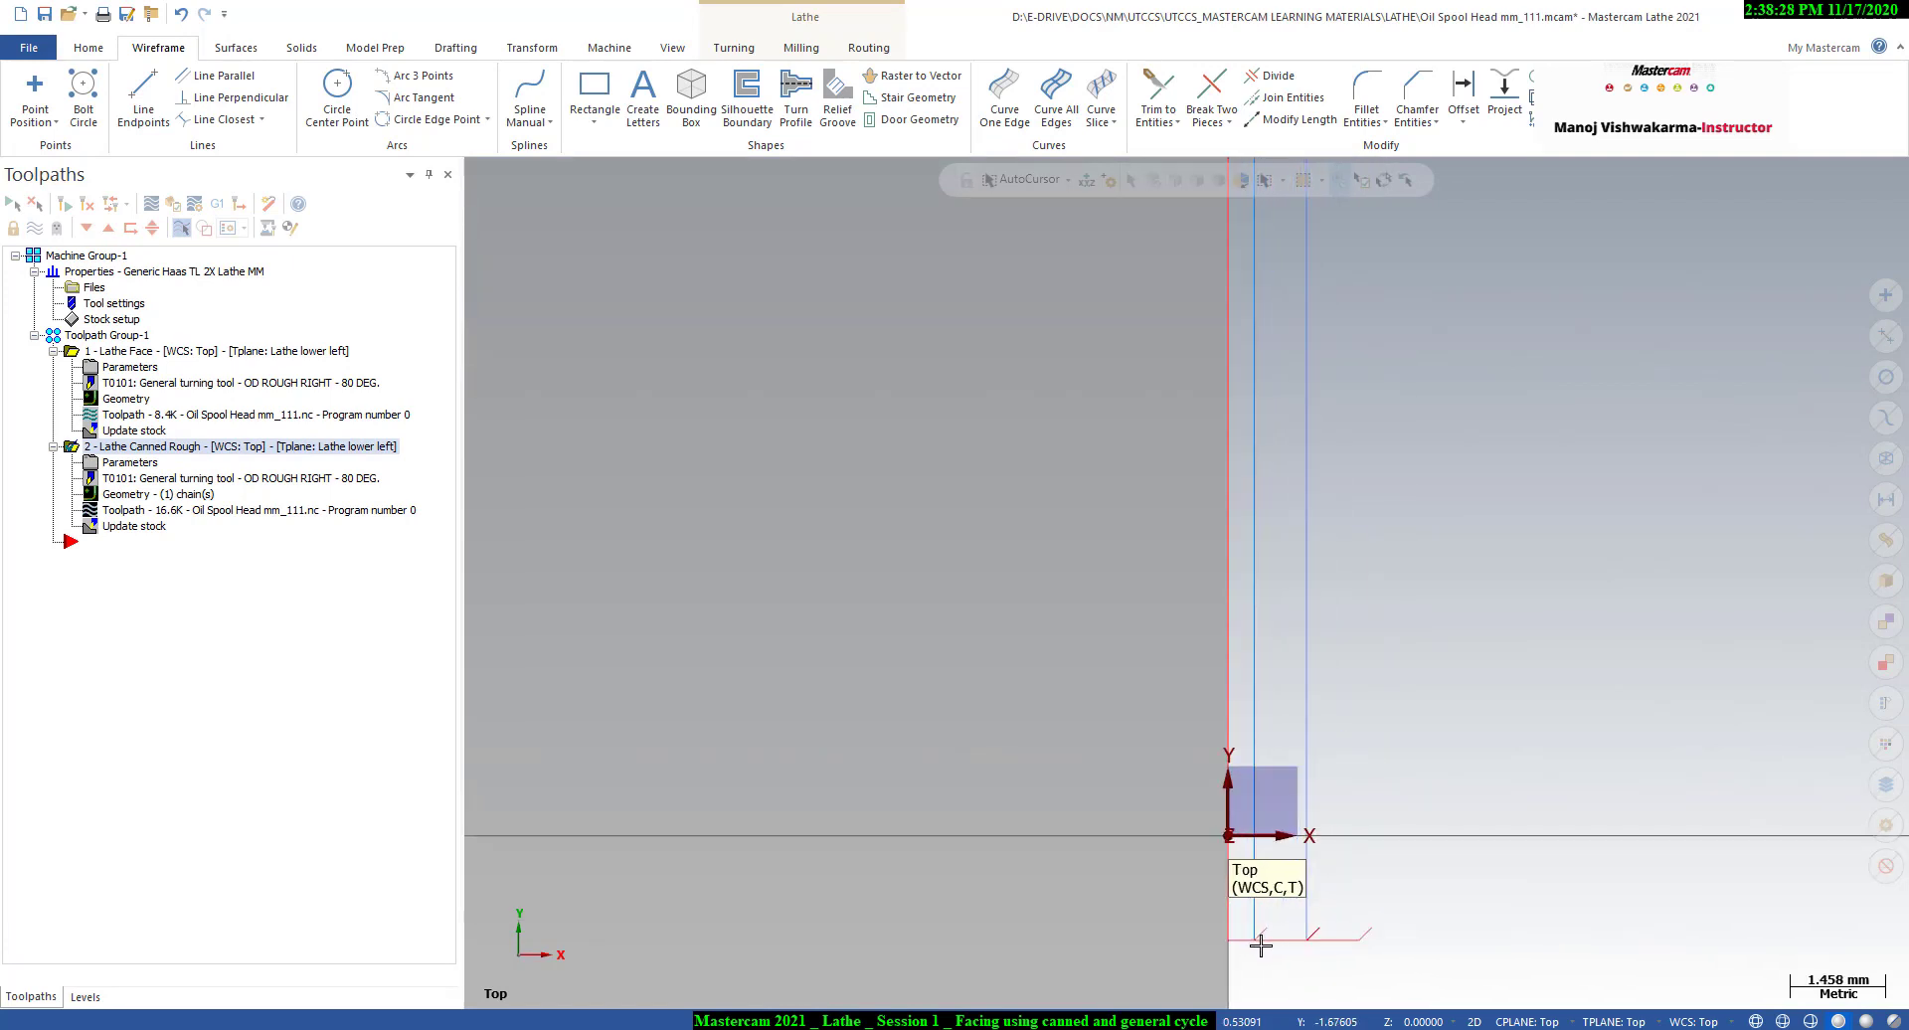
{"action": "right_click", "coordinate": [1427, 618]}
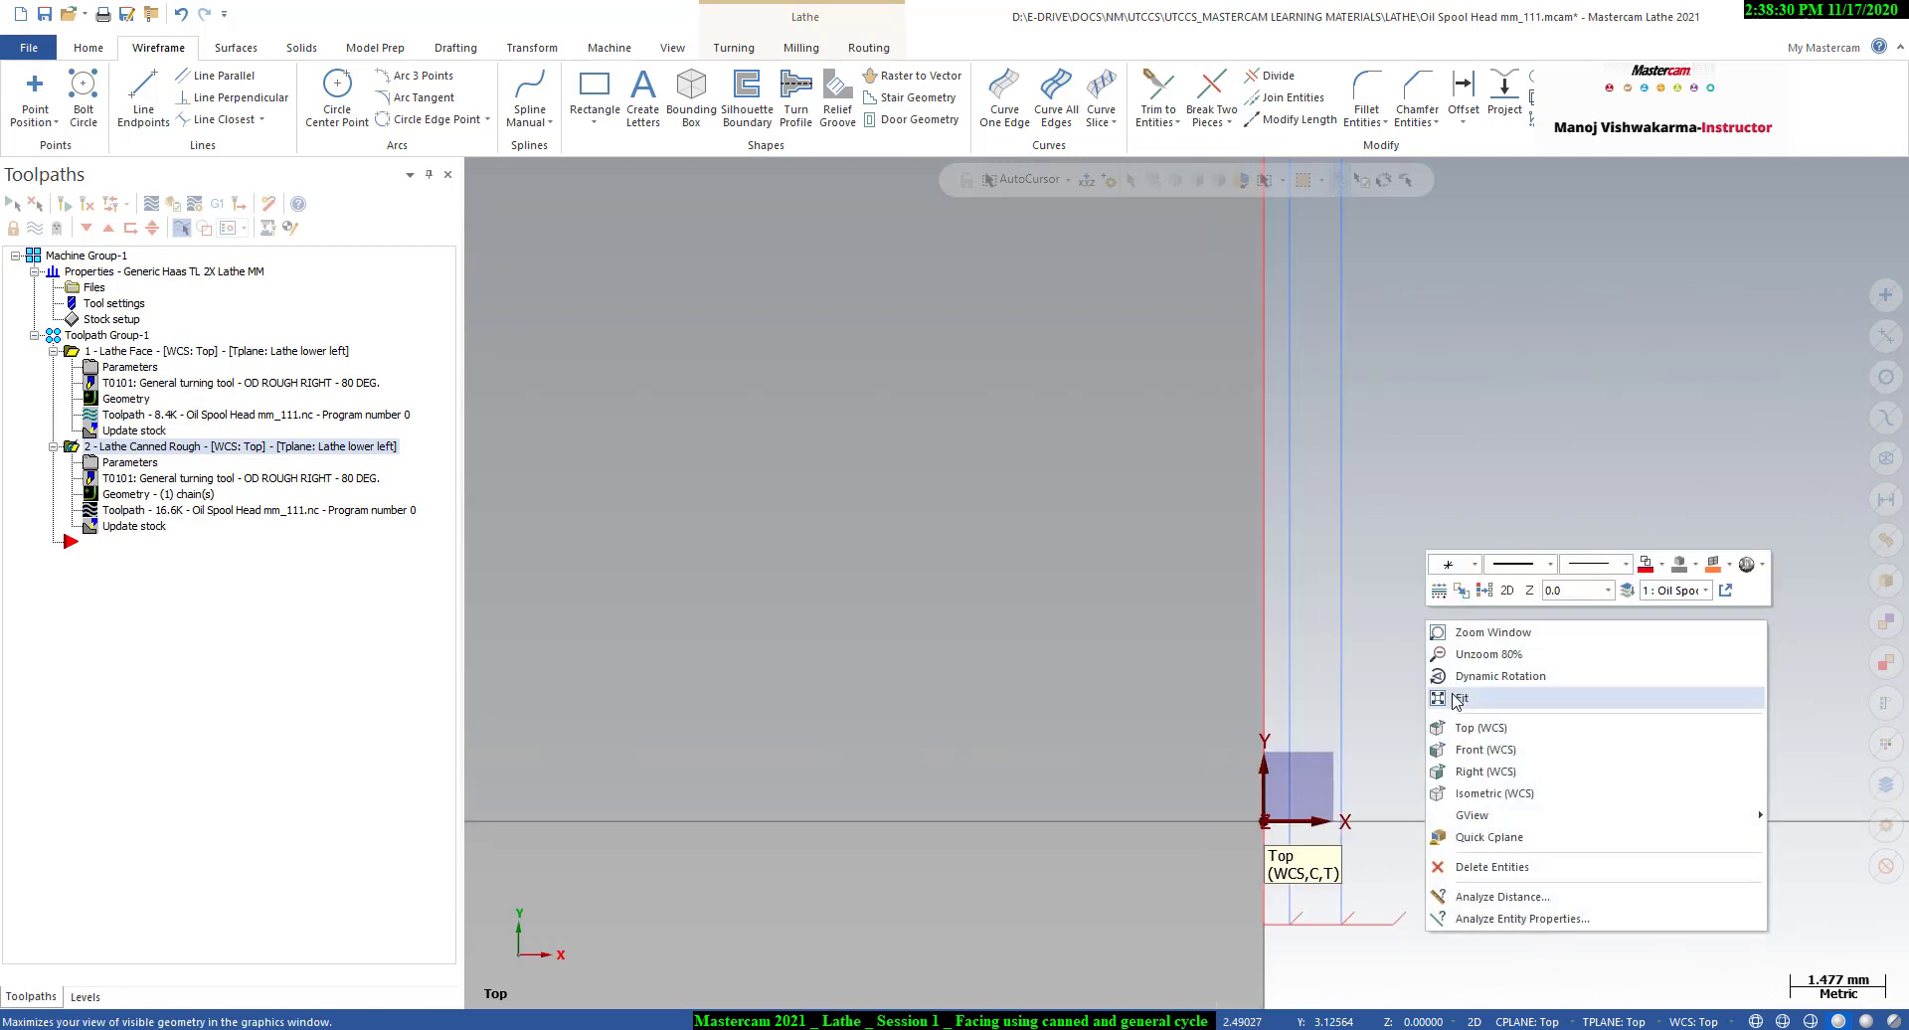
{"action": "left_click", "coordinate": [1457, 696]}
{"action": "scroll", "coordinate": [1170, 532], "scroll_direction": "down", "scroll_amount": 1}
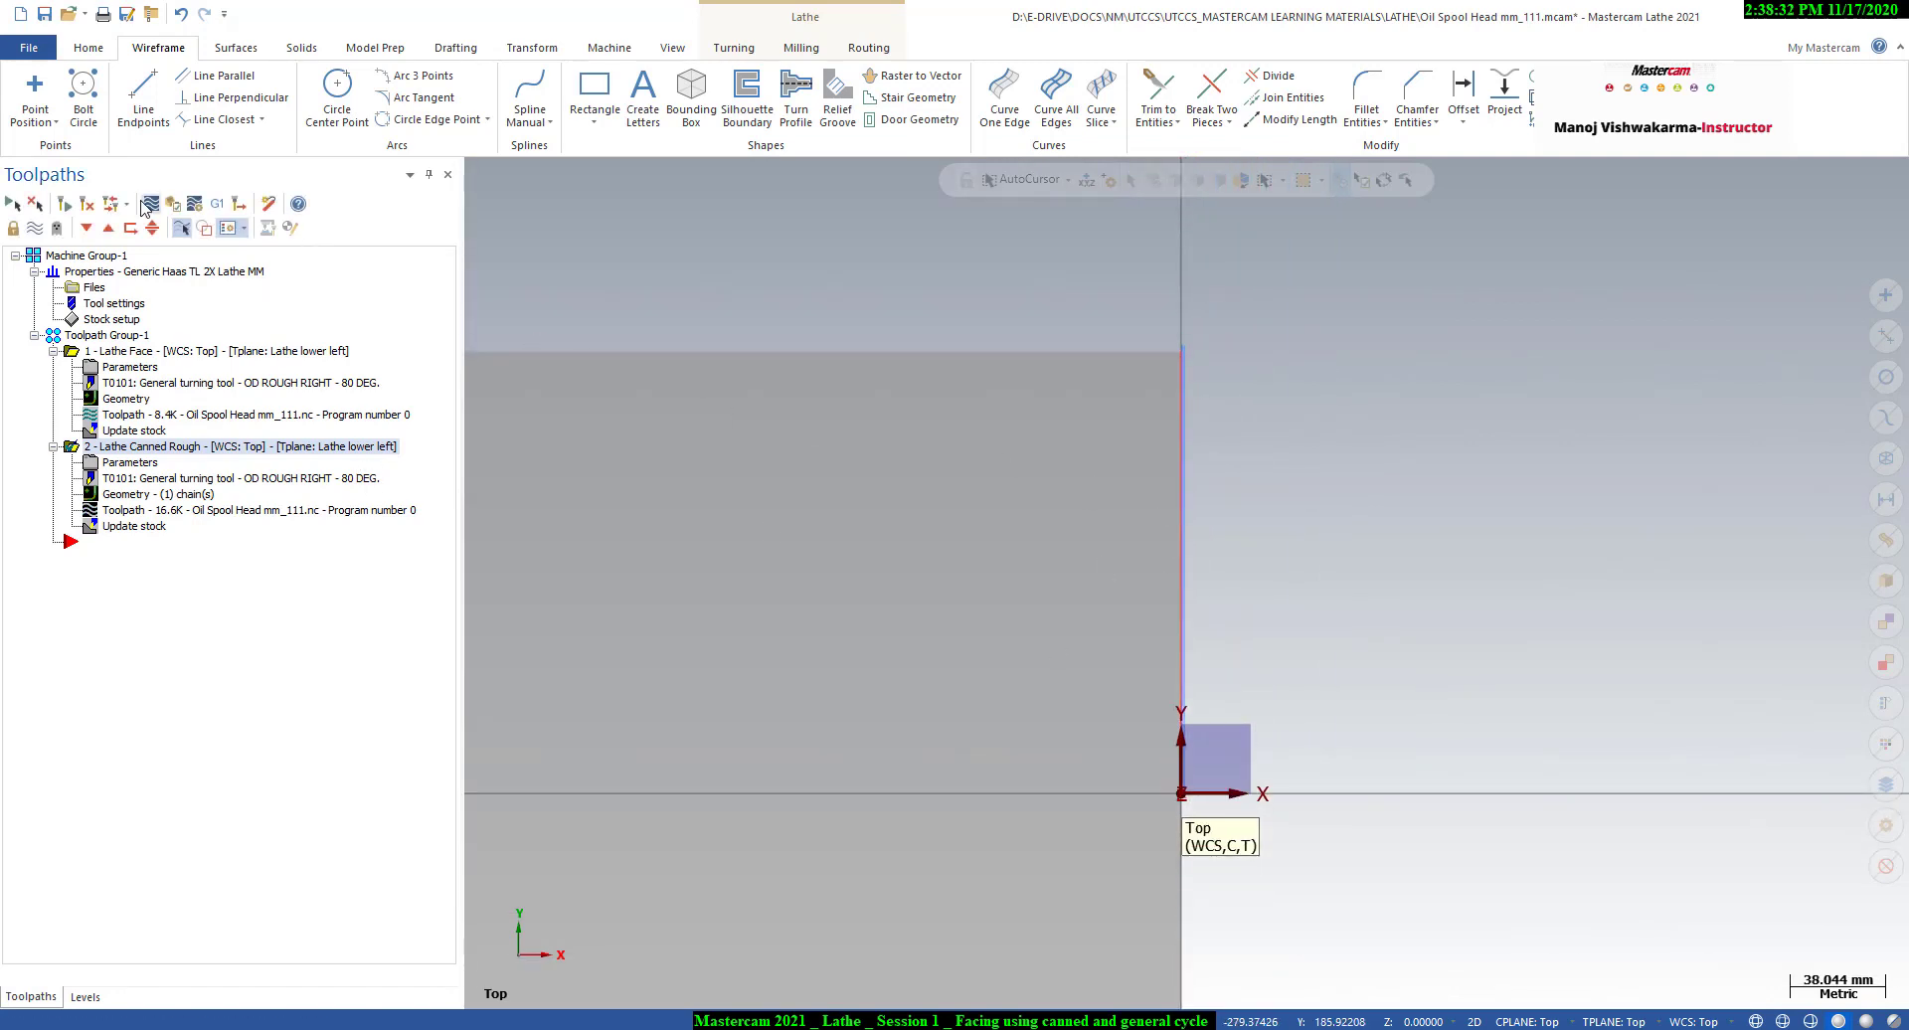
{"action": "left_click", "coordinate": [151, 205]}
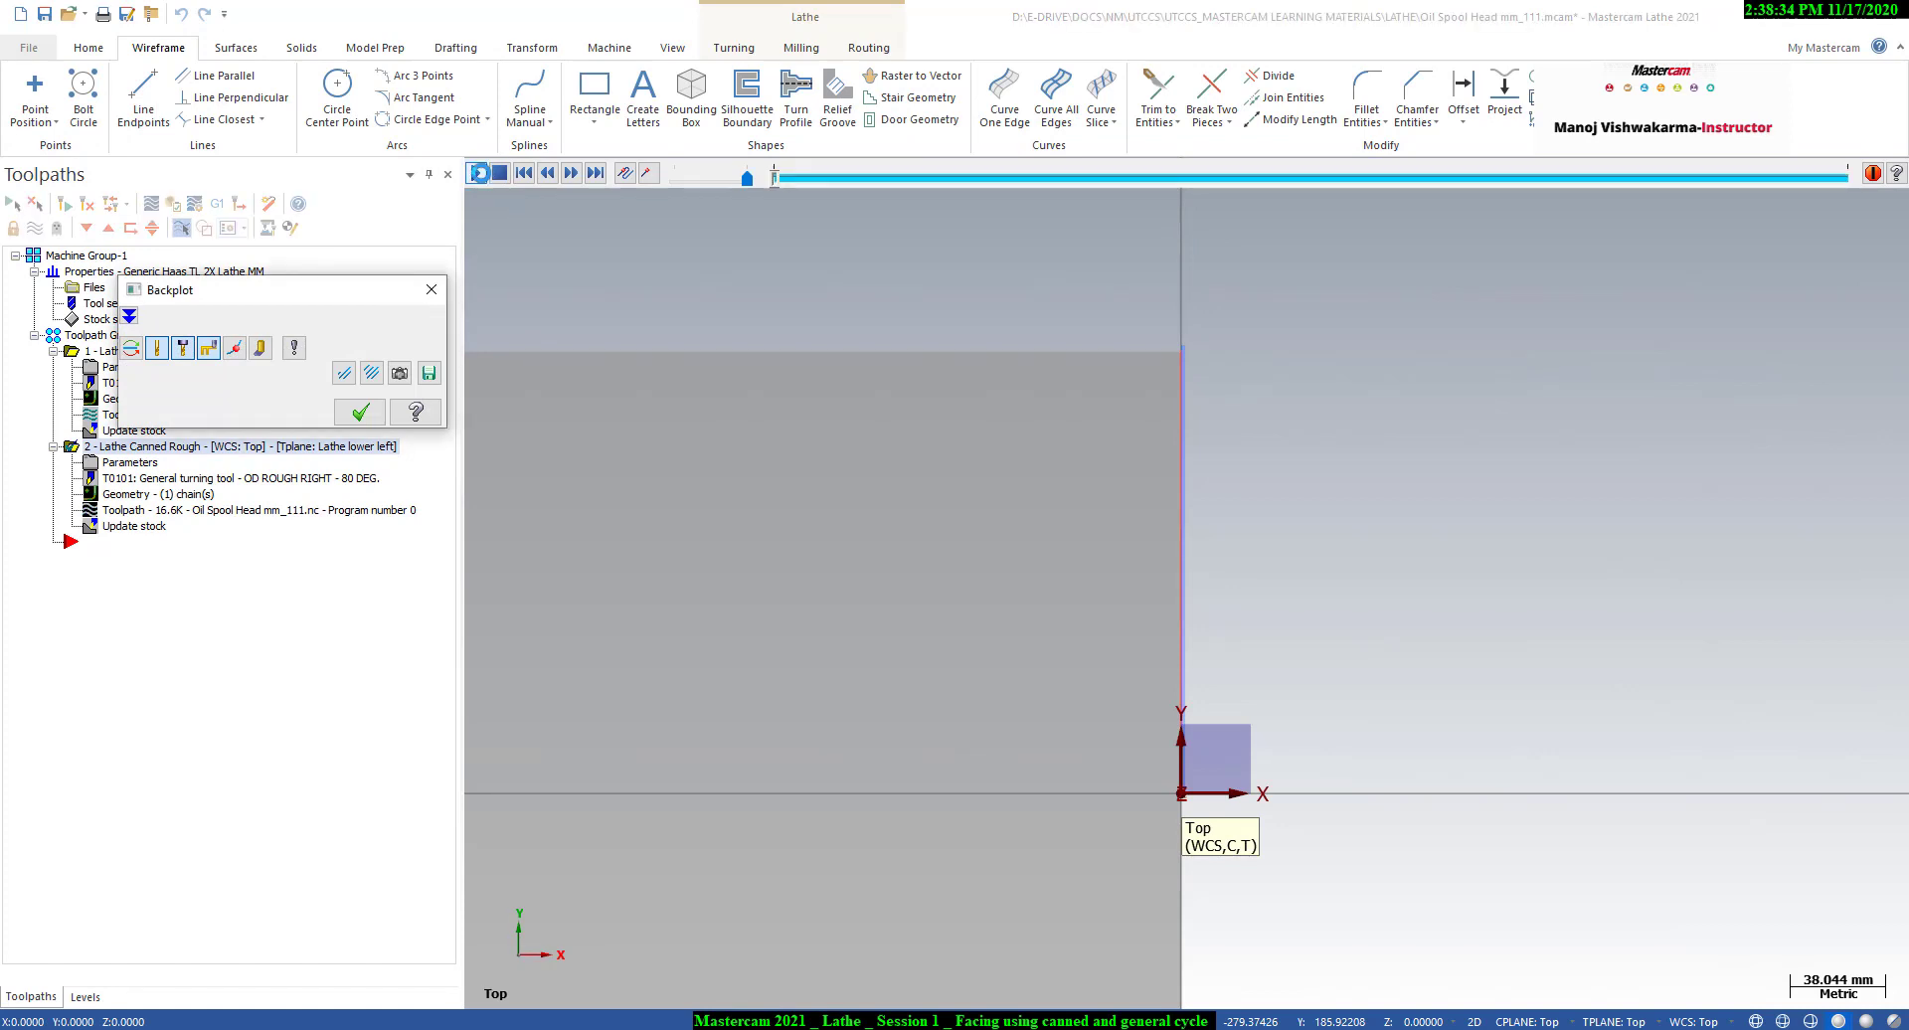
{"action": "left_click", "coordinate": [478, 174]}
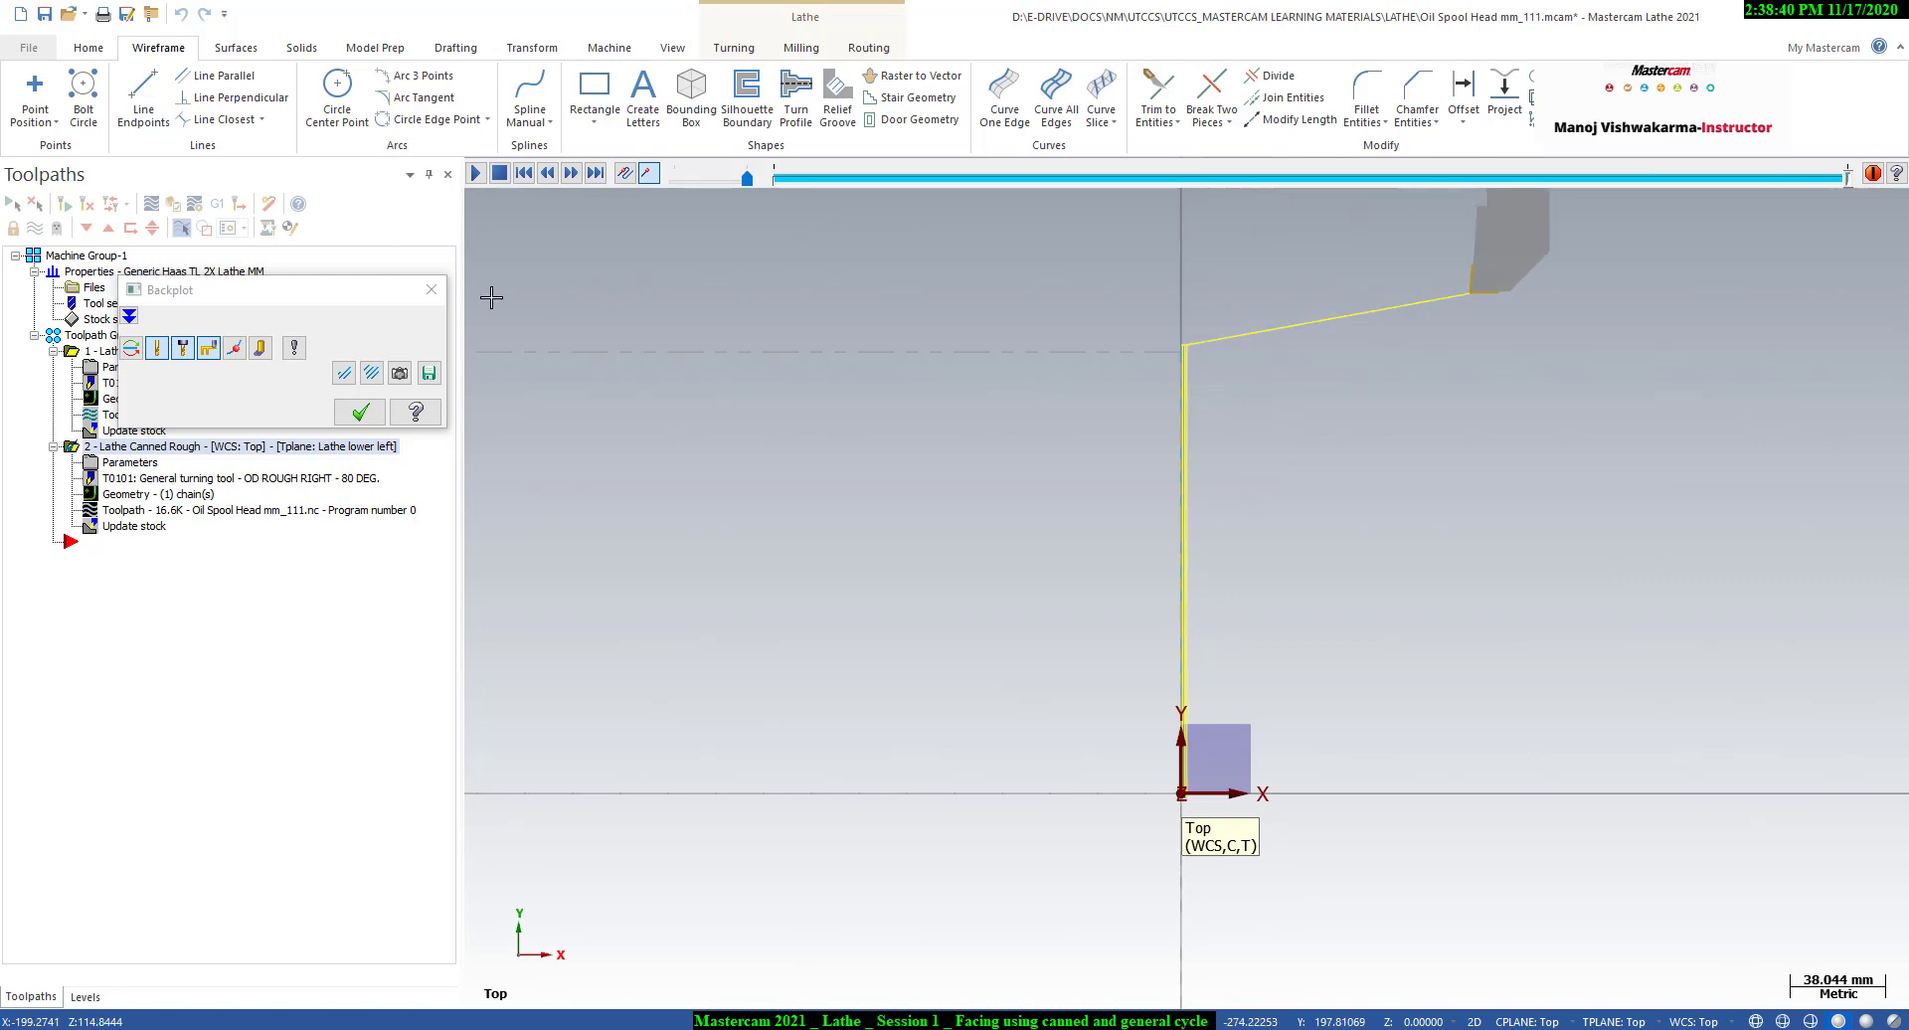
{"action": "key", "text": "Escape"}
- Unhide the oil spool head model and its turning profile inside the stock
{"action": "scroll", "coordinate": [1386, 328], "scroll_direction": "down", "scroll_amount": 3}
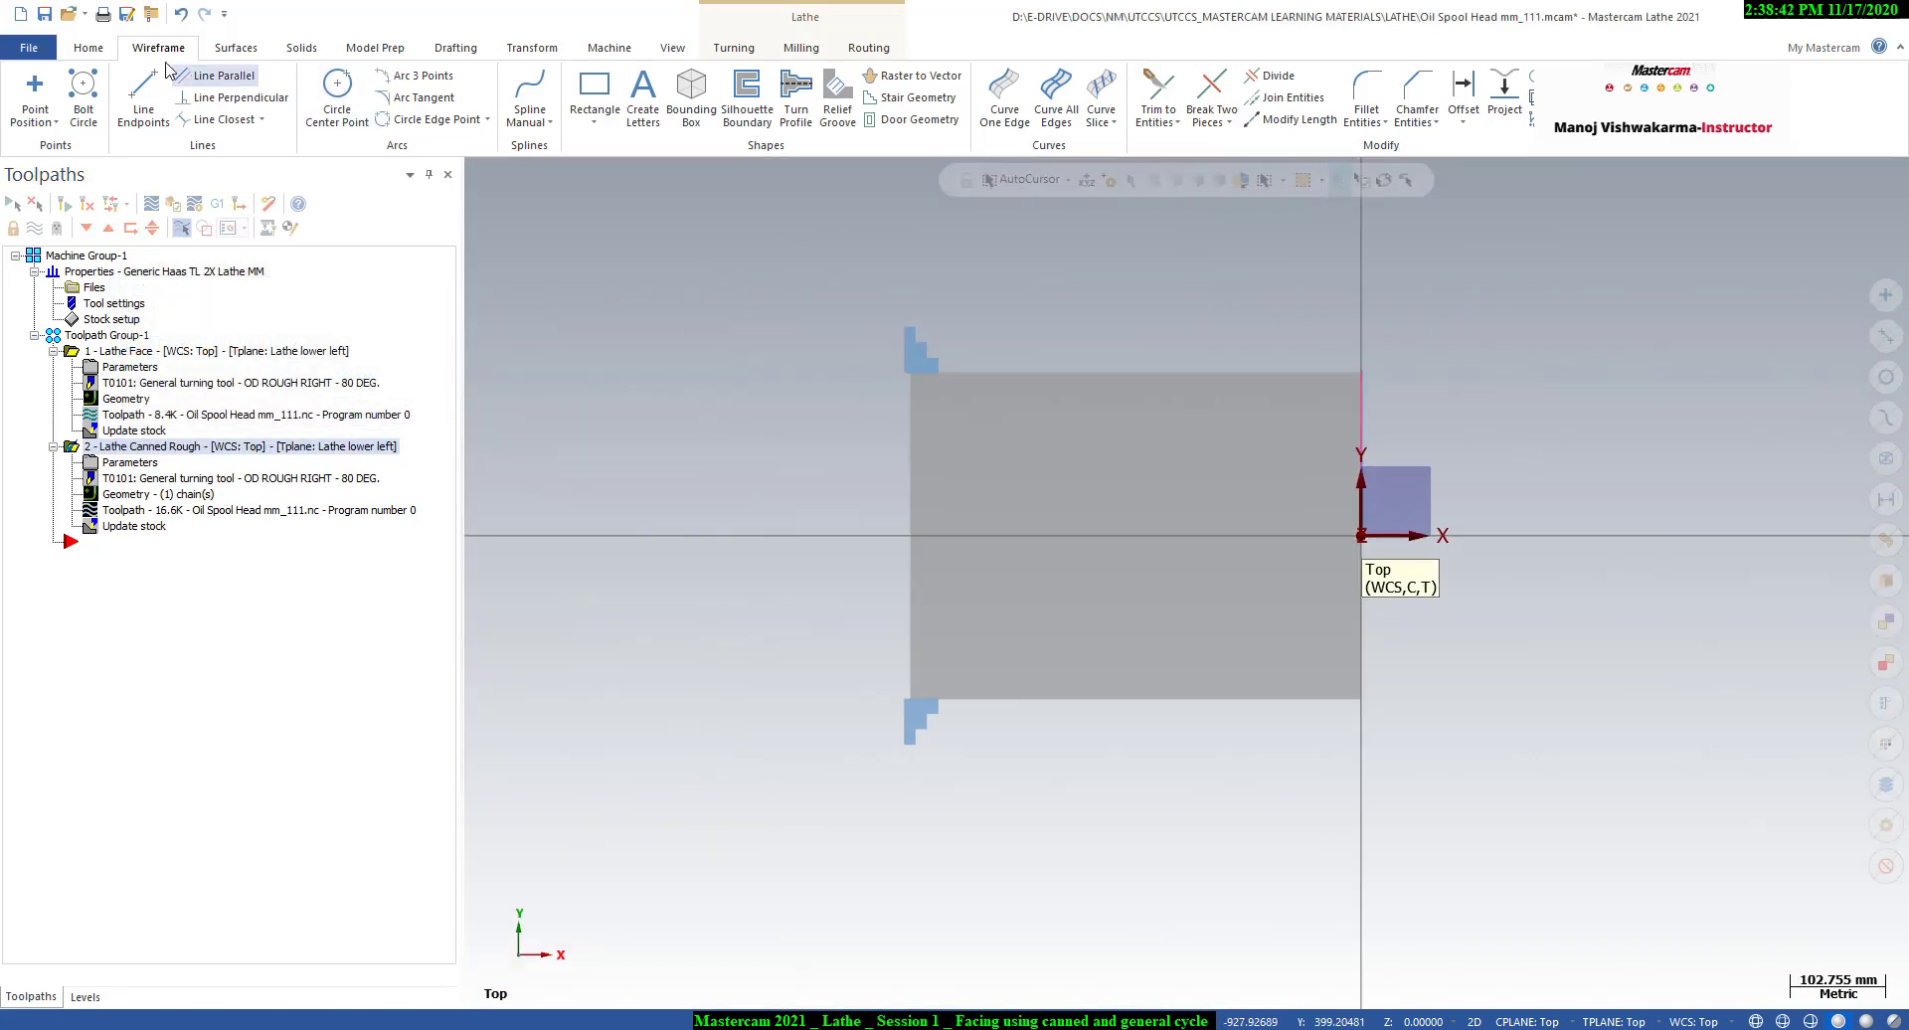
{"action": "left_click", "coordinate": [99, 47]}
{"action": "left_click", "coordinate": [673, 90]}
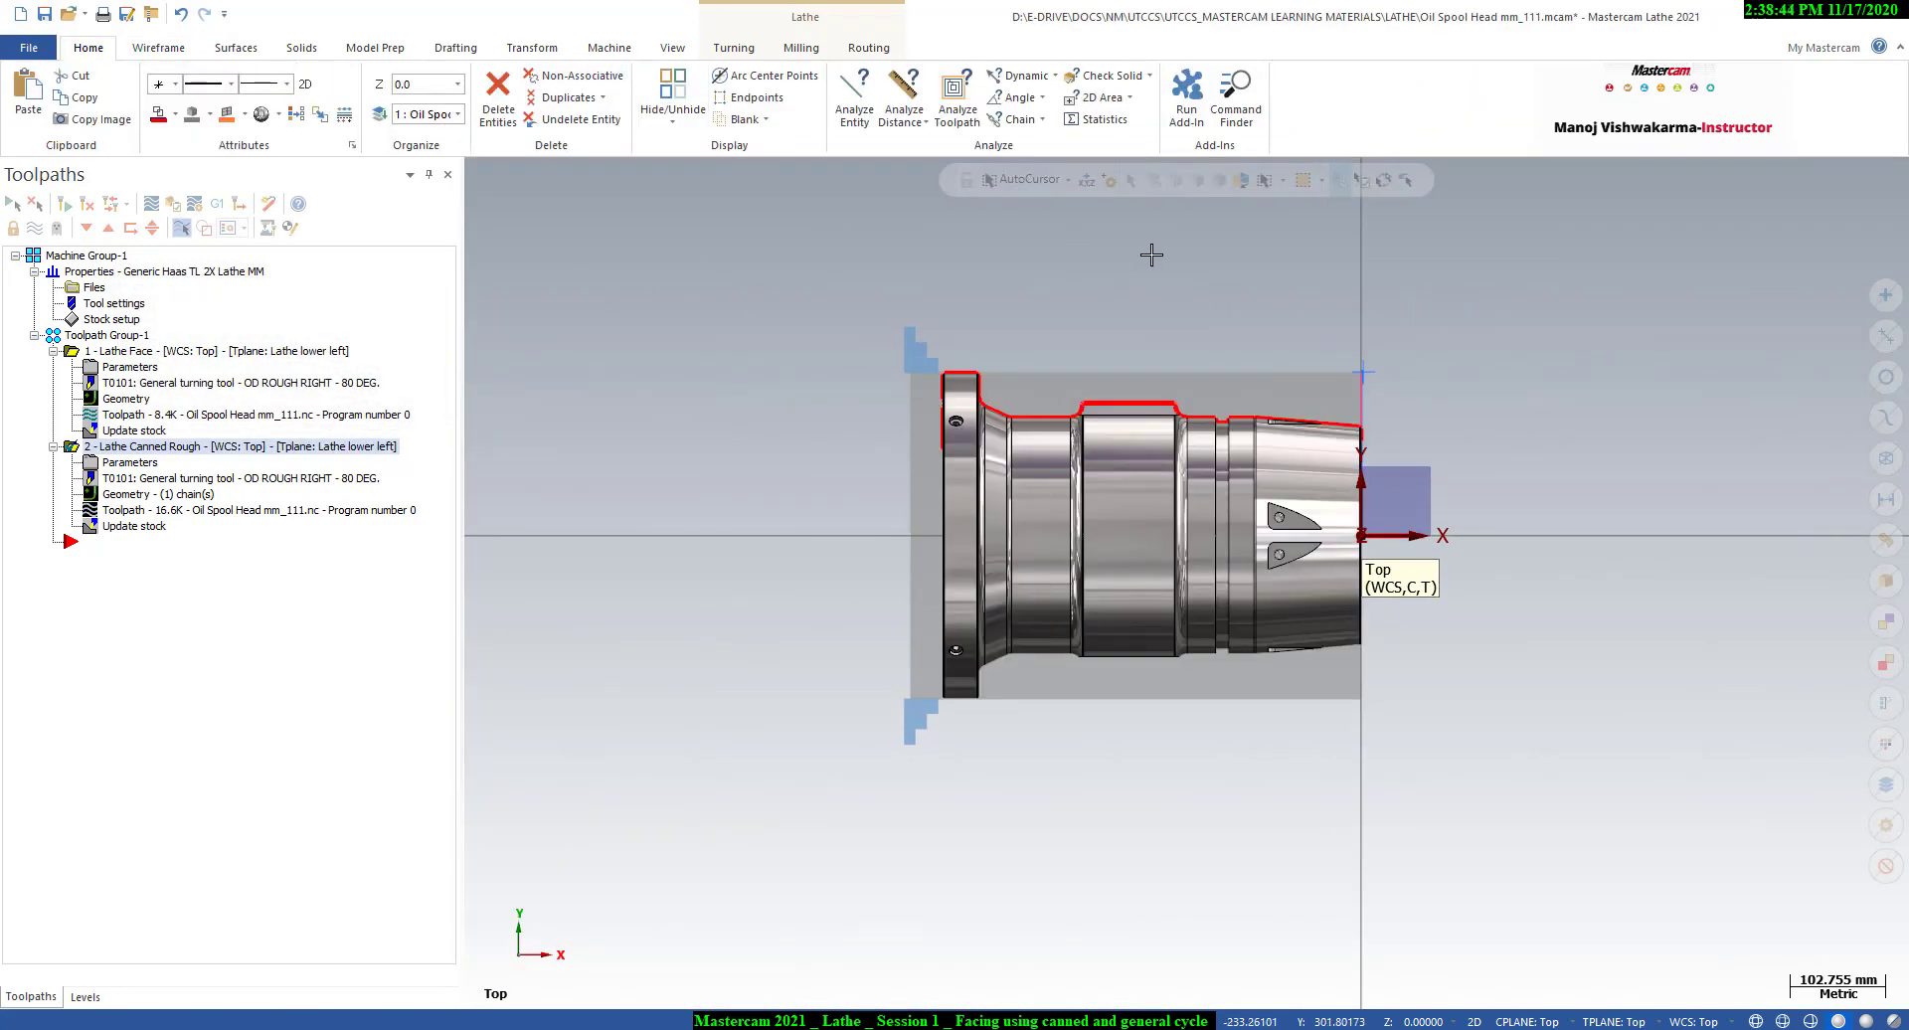
{"action": "scroll", "coordinate": [1261, 388], "scroll_direction": "up", "scroll_amount": 1}
{"action": "scroll", "coordinate": [1261, 388], "scroll_direction": "up", "scroll_amount": 1}
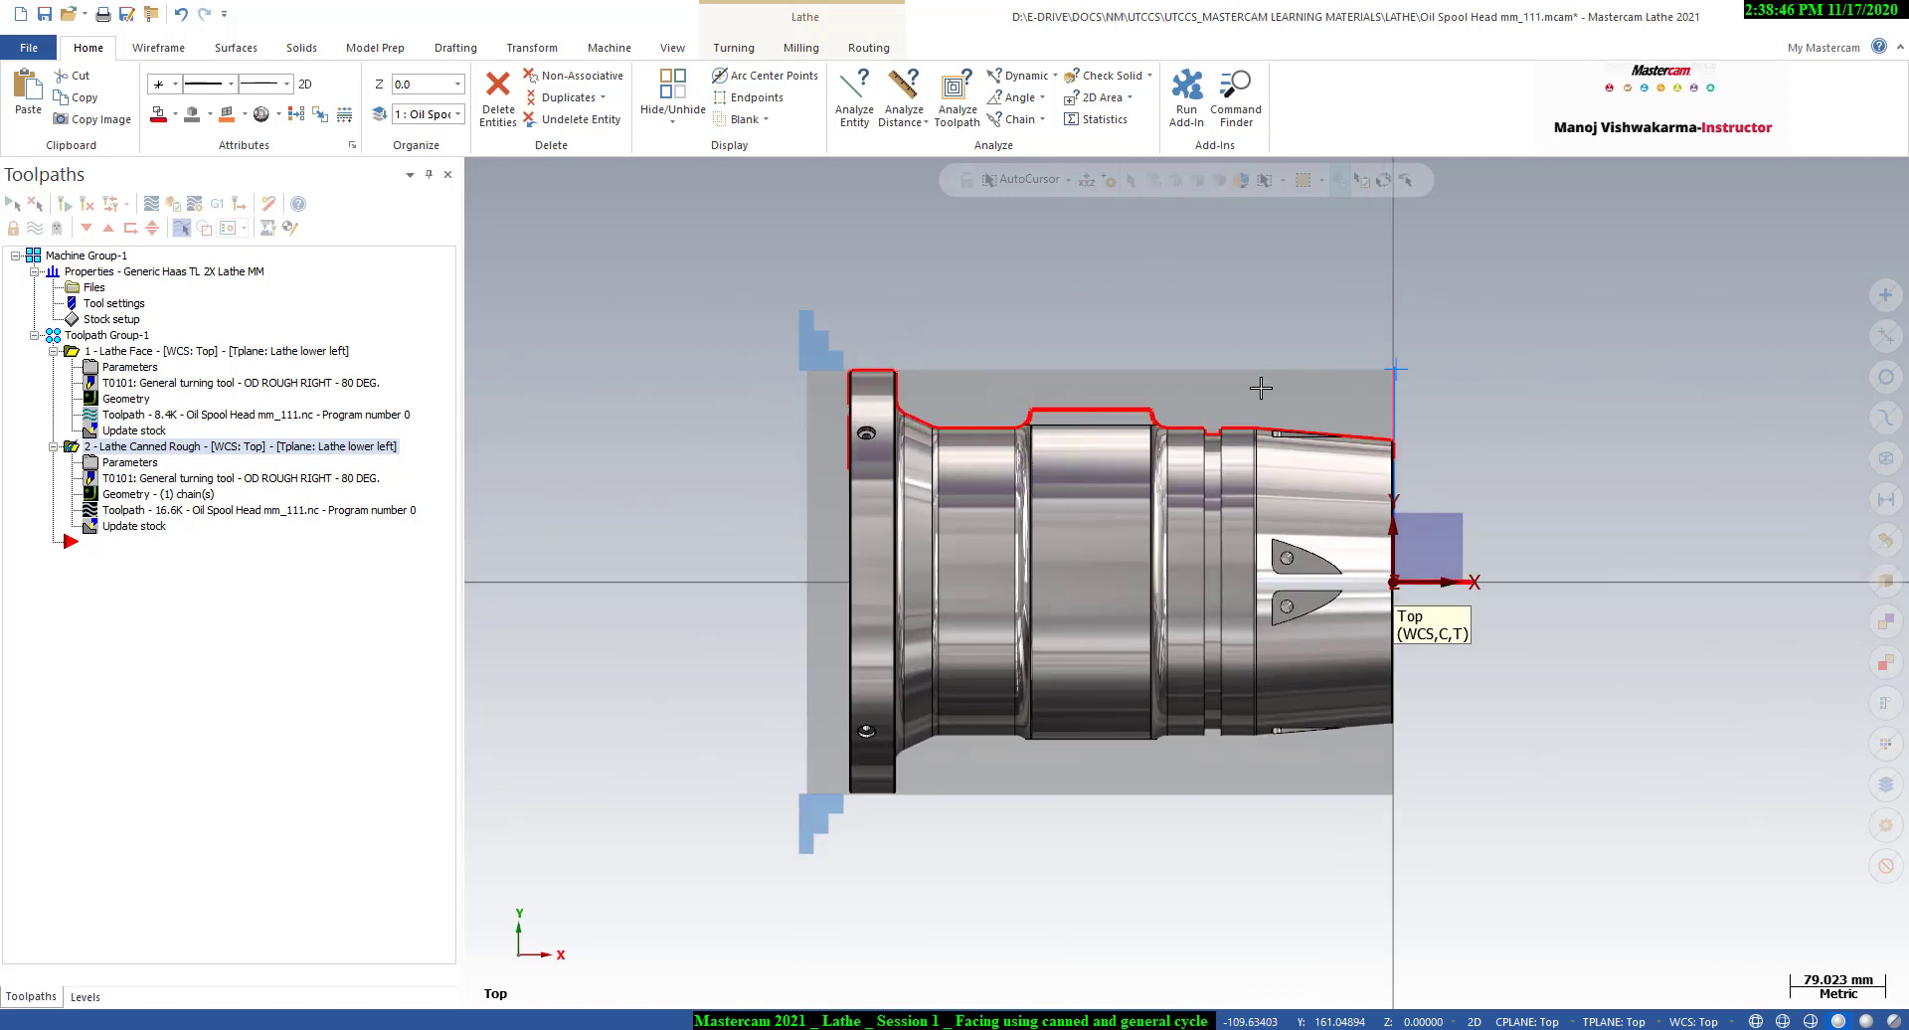
{"action": "left_click", "coordinate": [734, 47]}
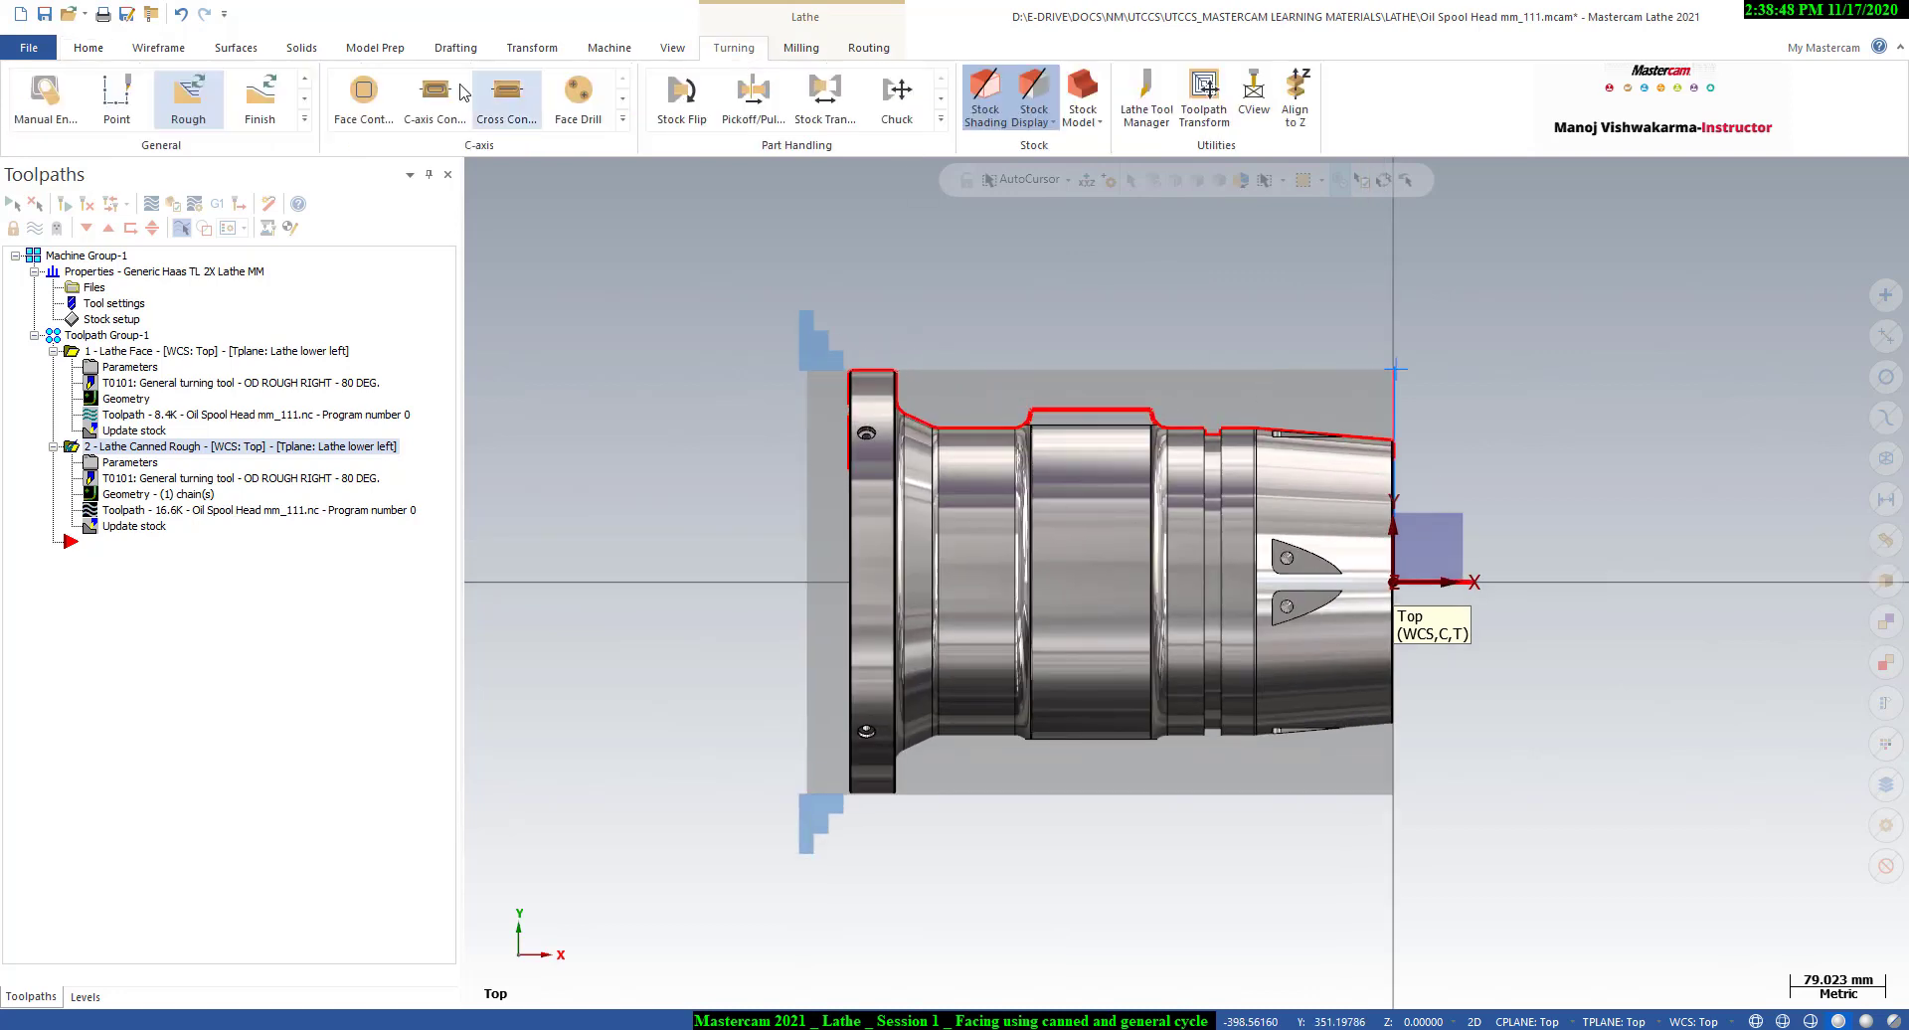
{"action": "left_click", "coordinate": [305, 119]}
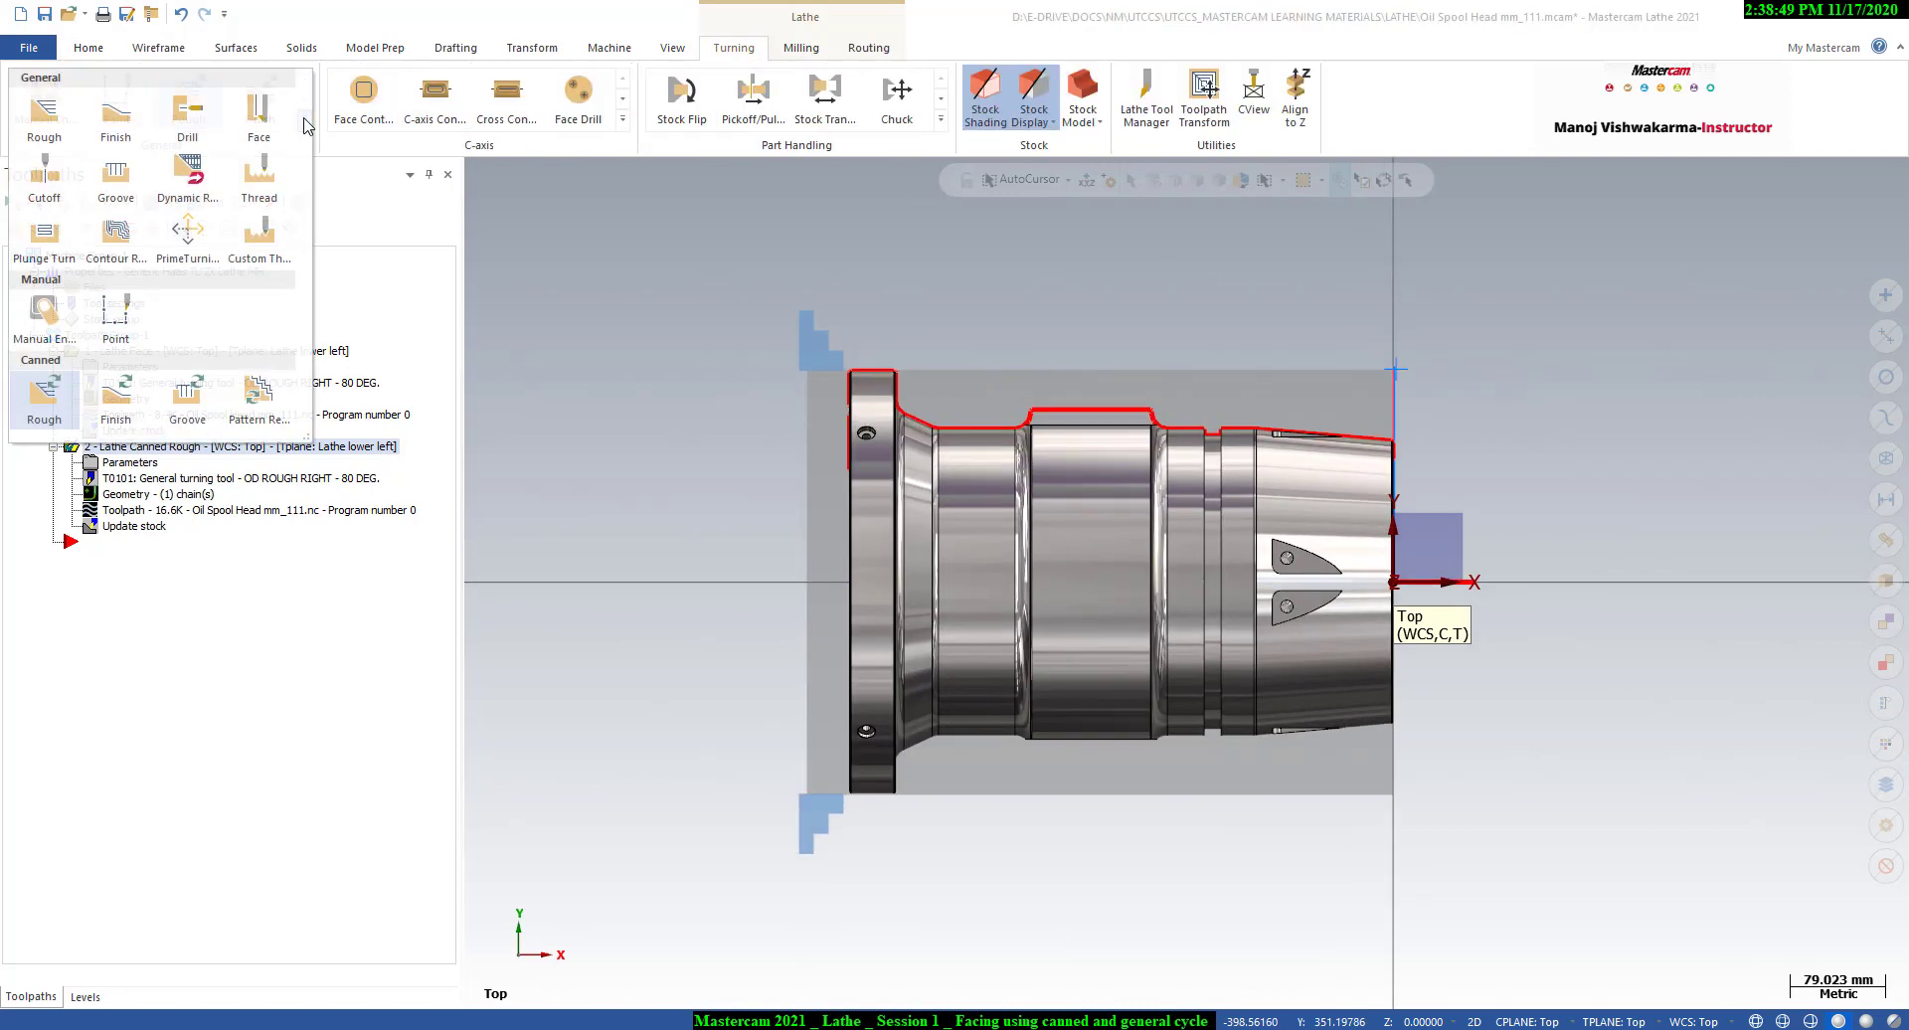
{"action": "left_click", "coordinate": [41, 389]}
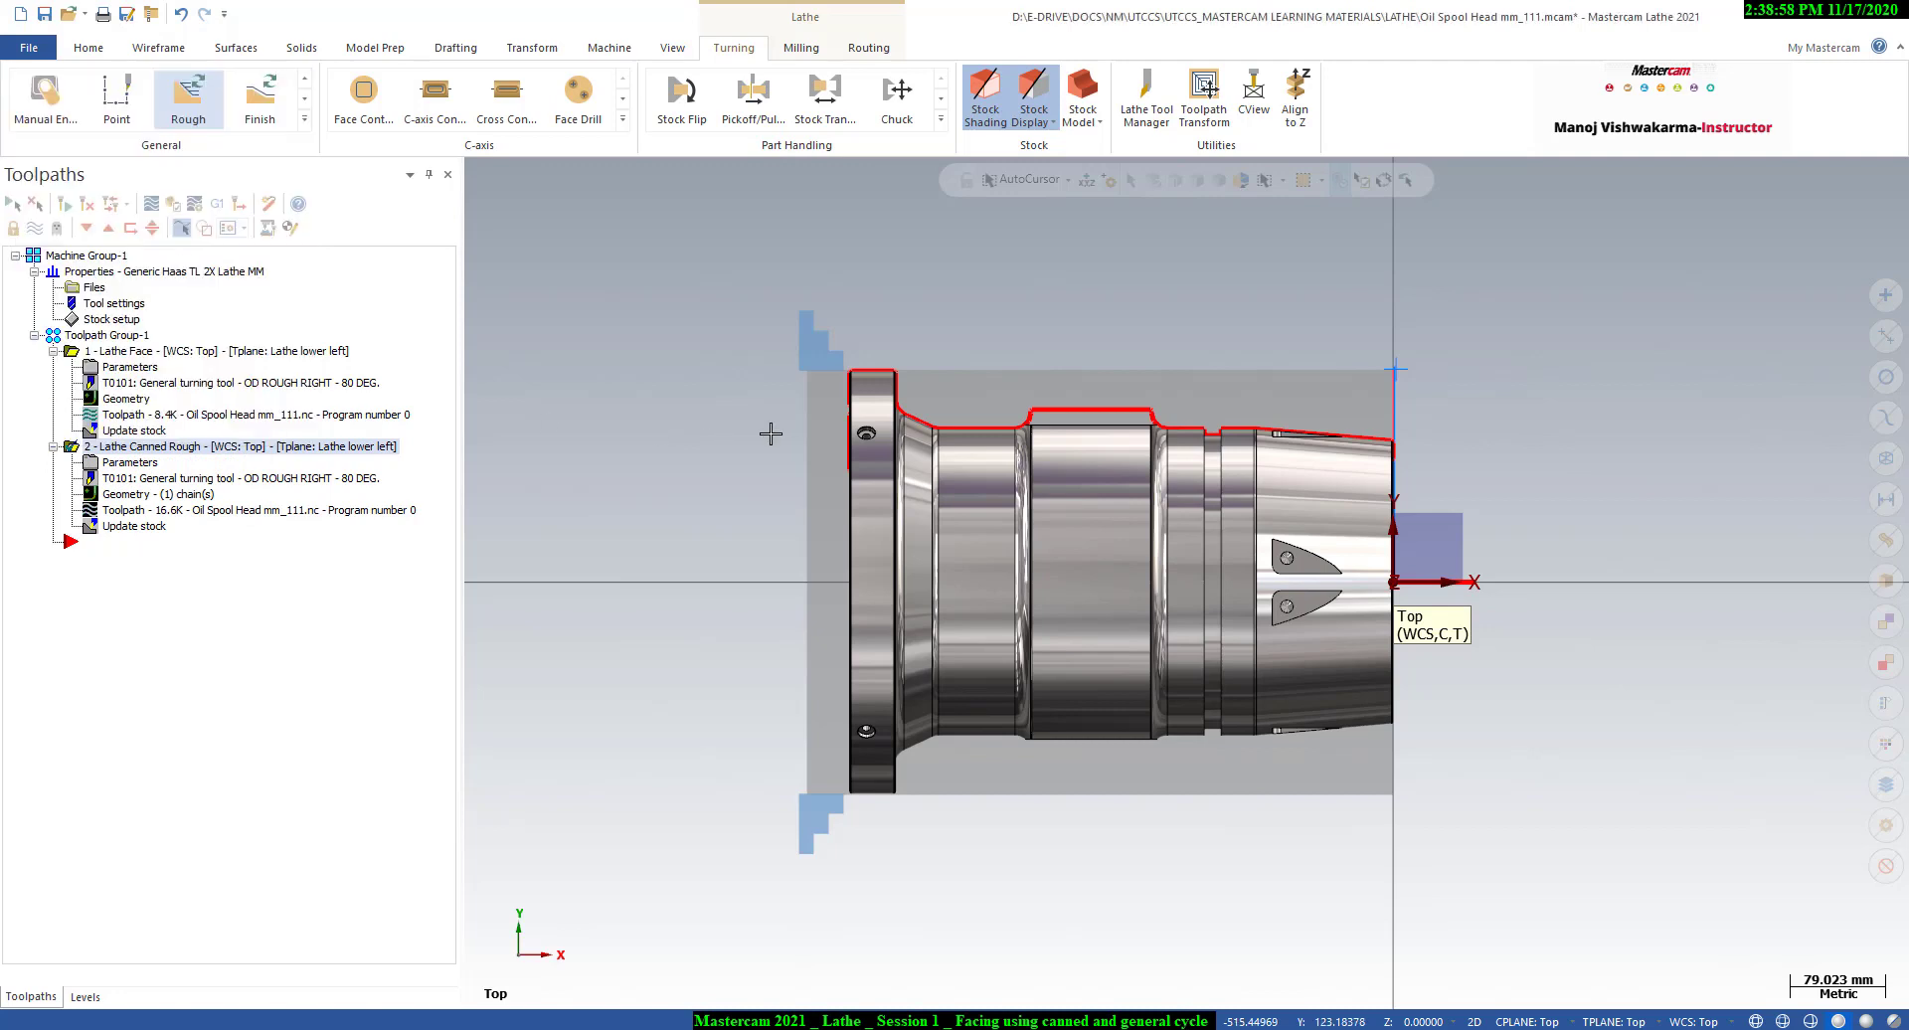